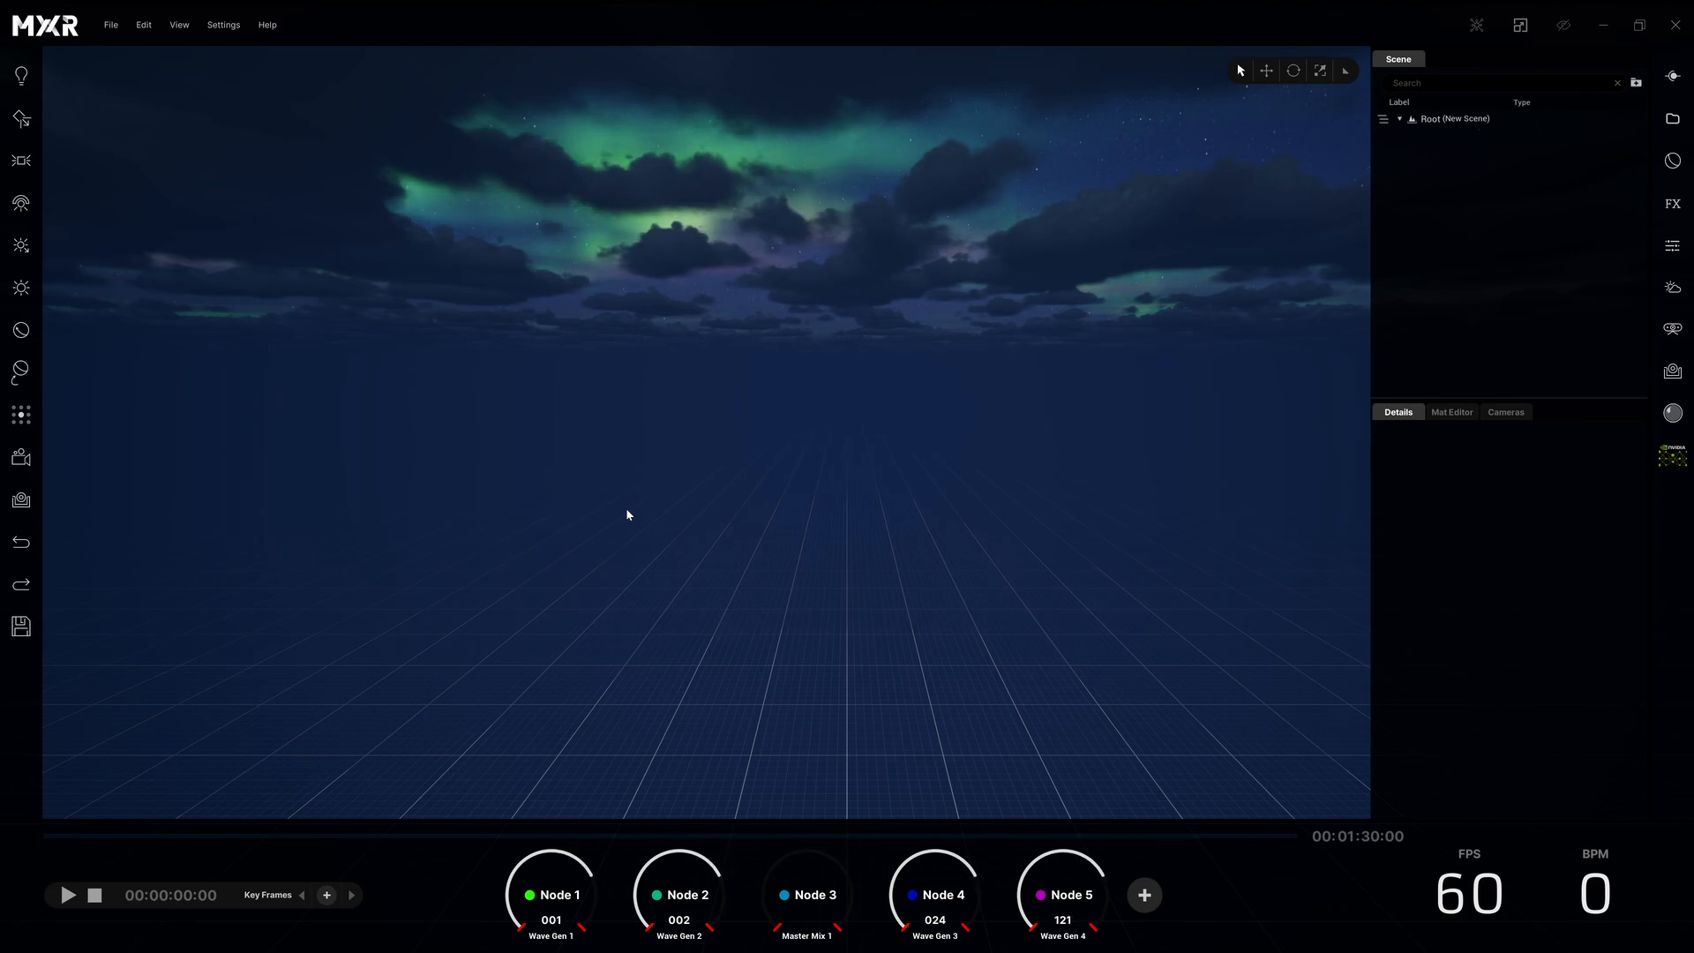
# - Show the incoming shared textures and check the Texture sharing (Spout) output option in Resolume Arena before returning to MXR
pyautogui.moveTo(0, 111); pyautogui.dragTo(908, 121)
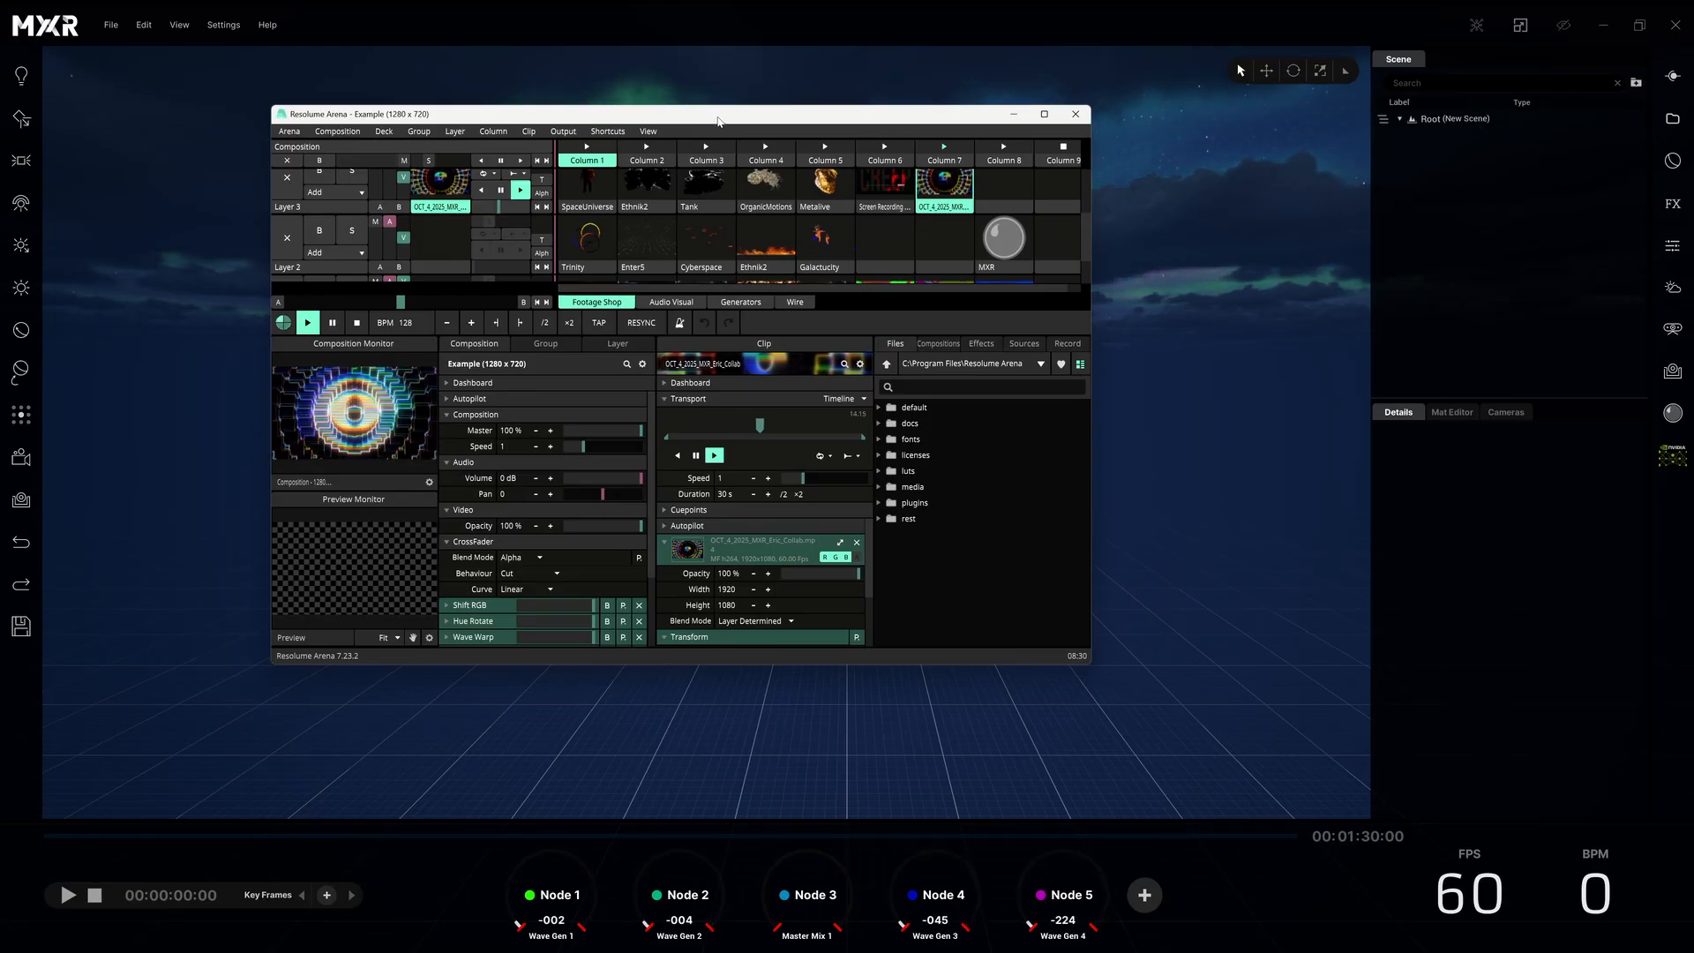
pyautogui.moveTo(718, 114); pyautogui.dragTo(0, 103)
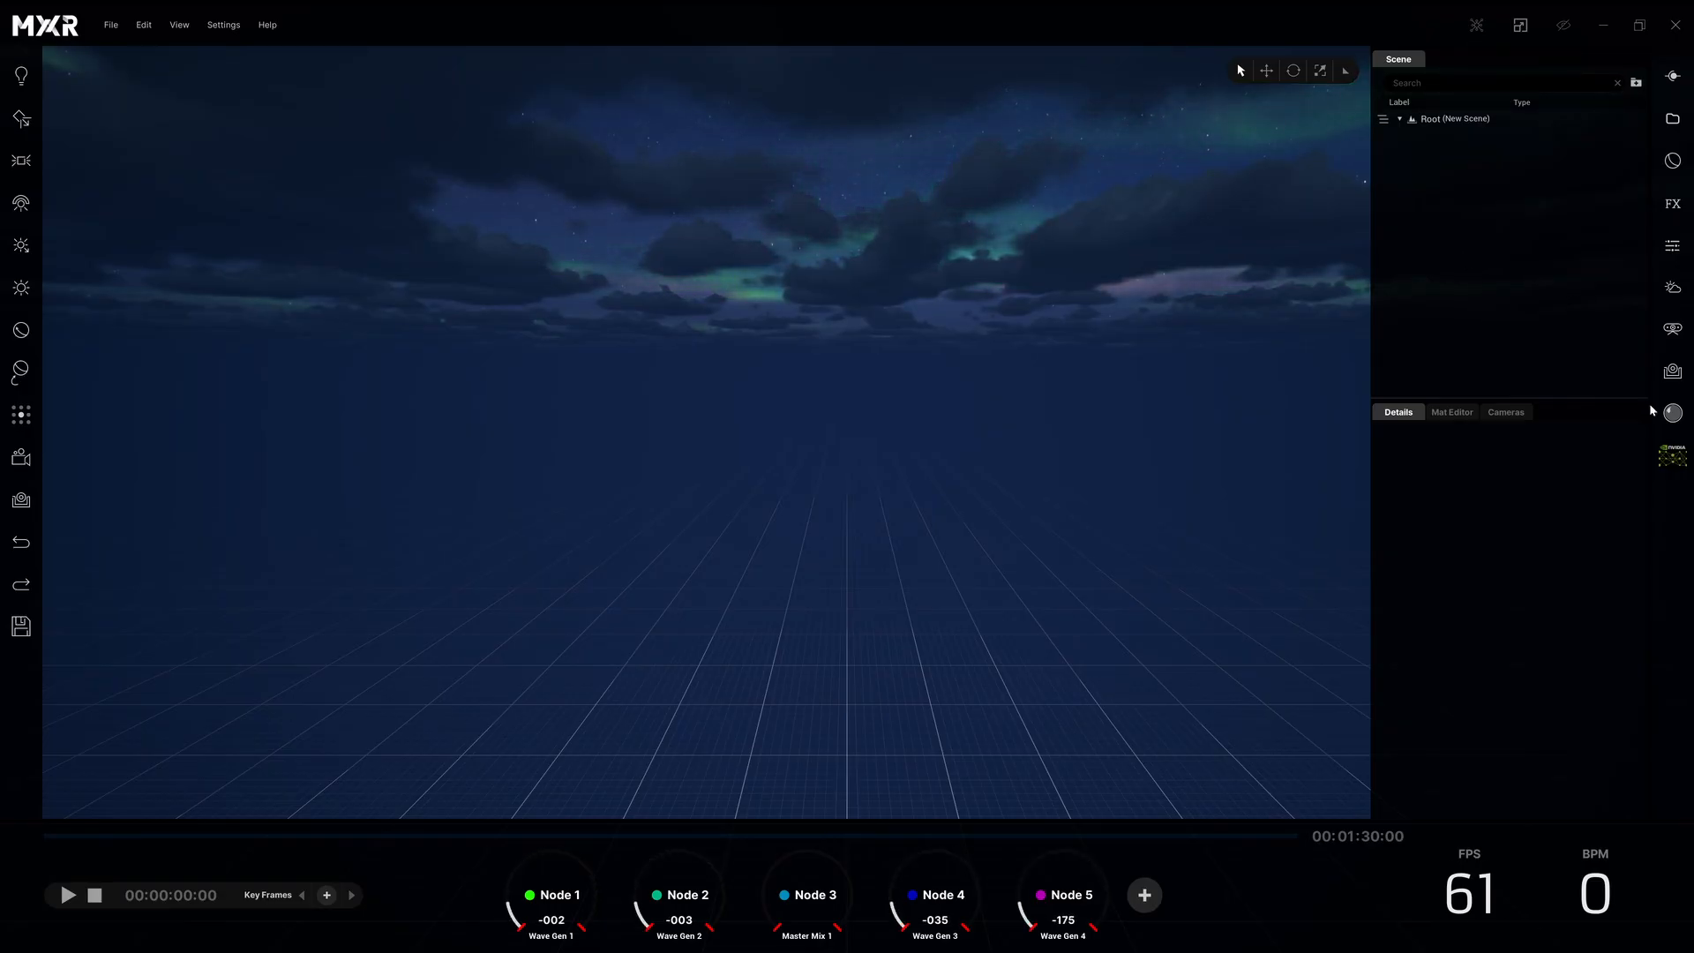
pyautogui.click(1672, 413)
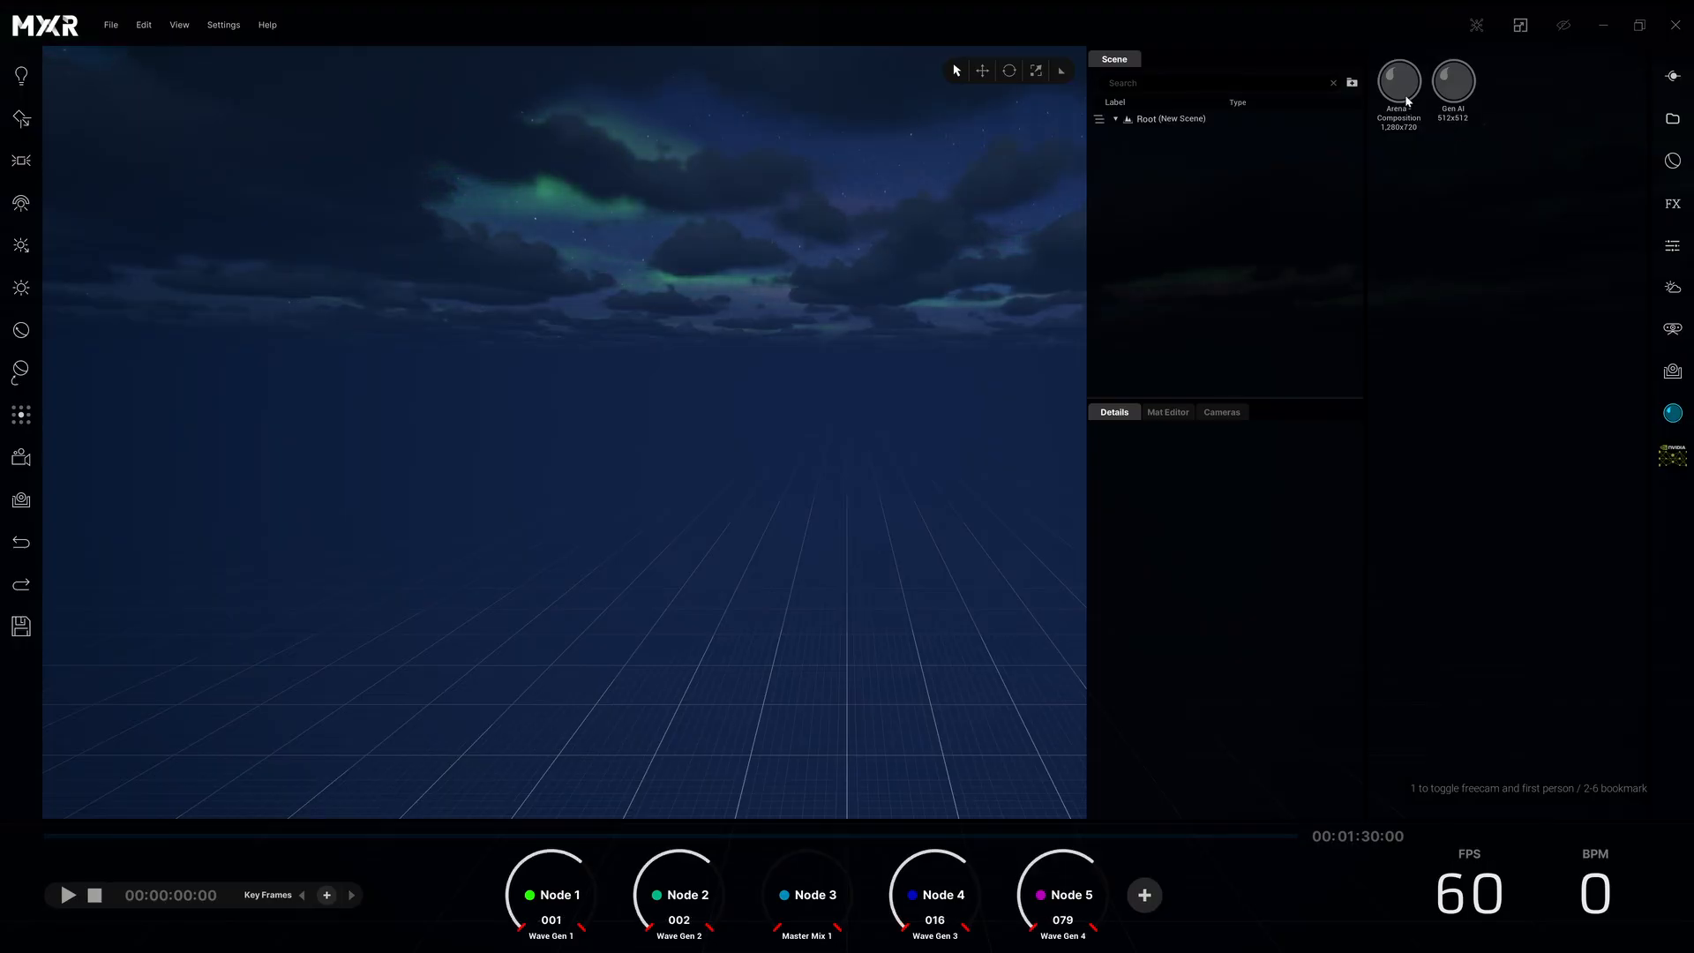
pyautogui.hotkey('alt', 'Tab')
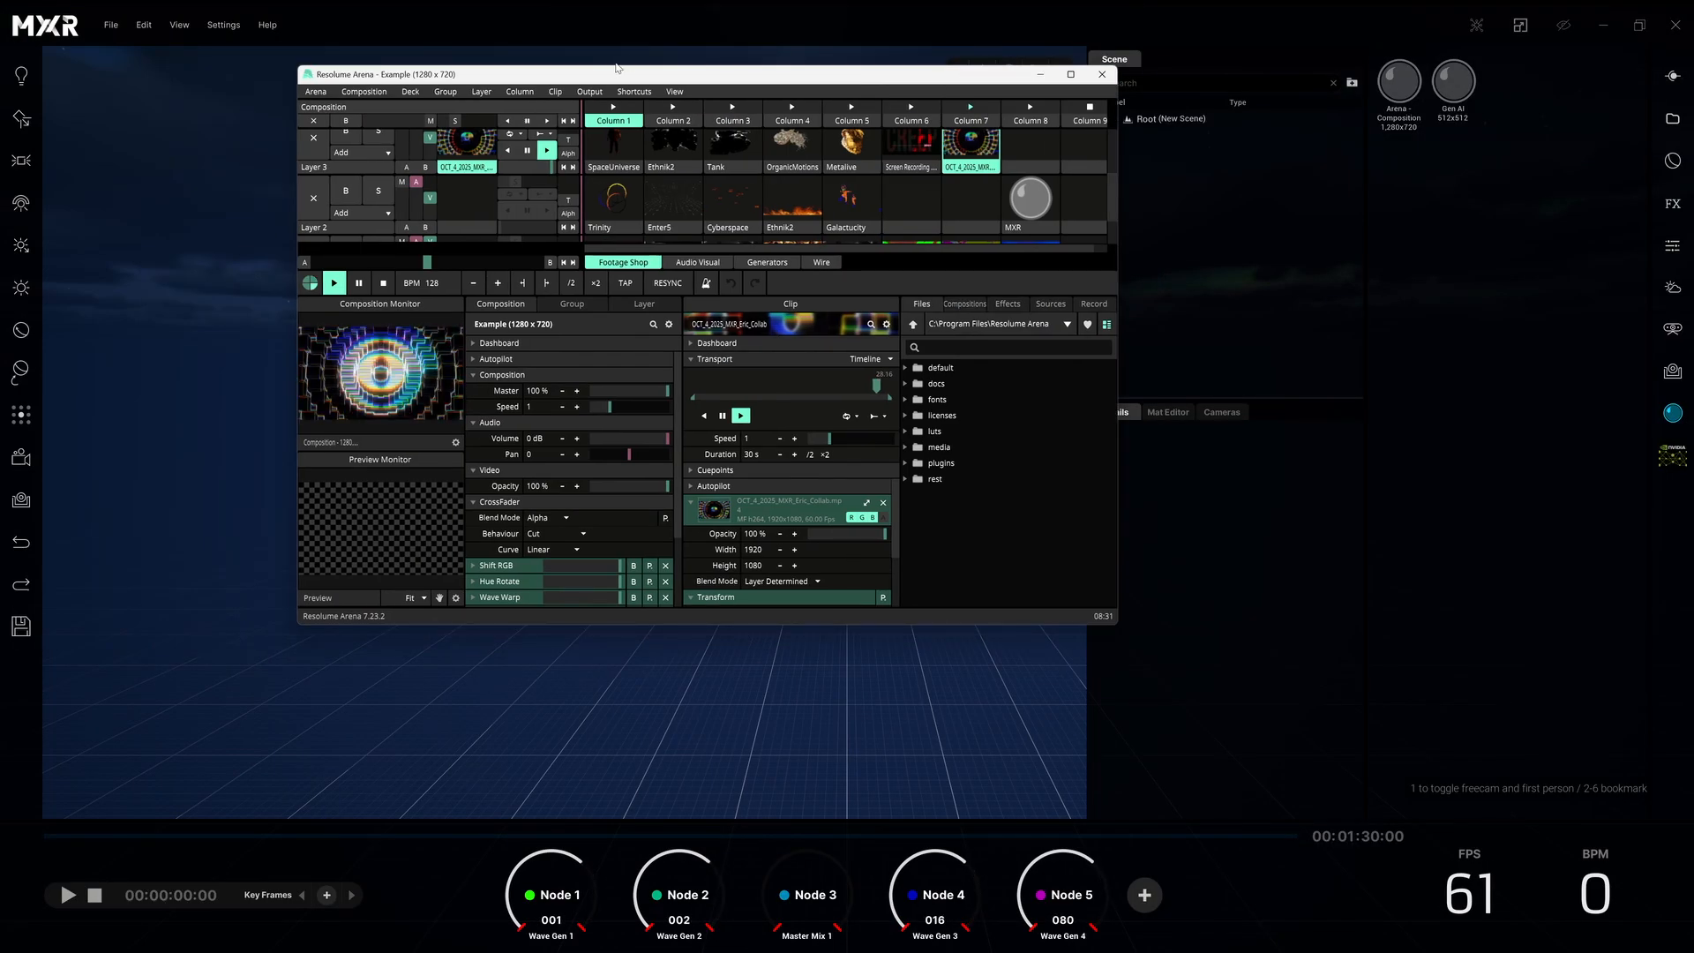
pyautogui.click(589, 92)
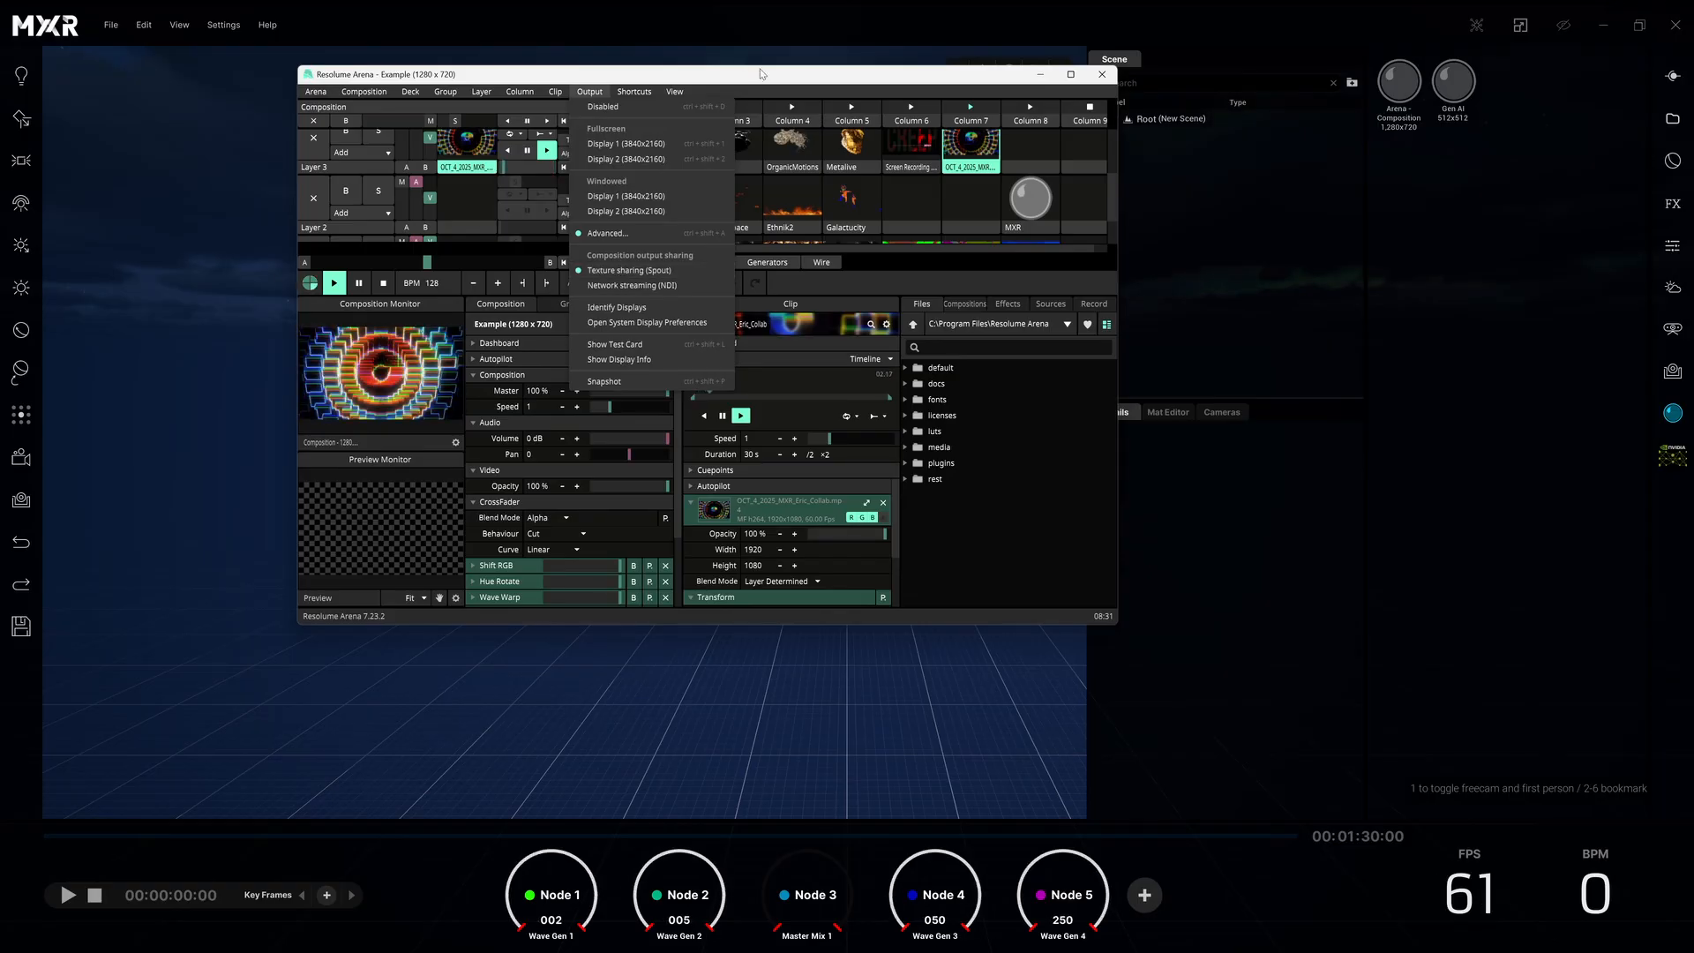
pyautogui.moveTo(759, 74); pyautogui.dragTo(0, 102)
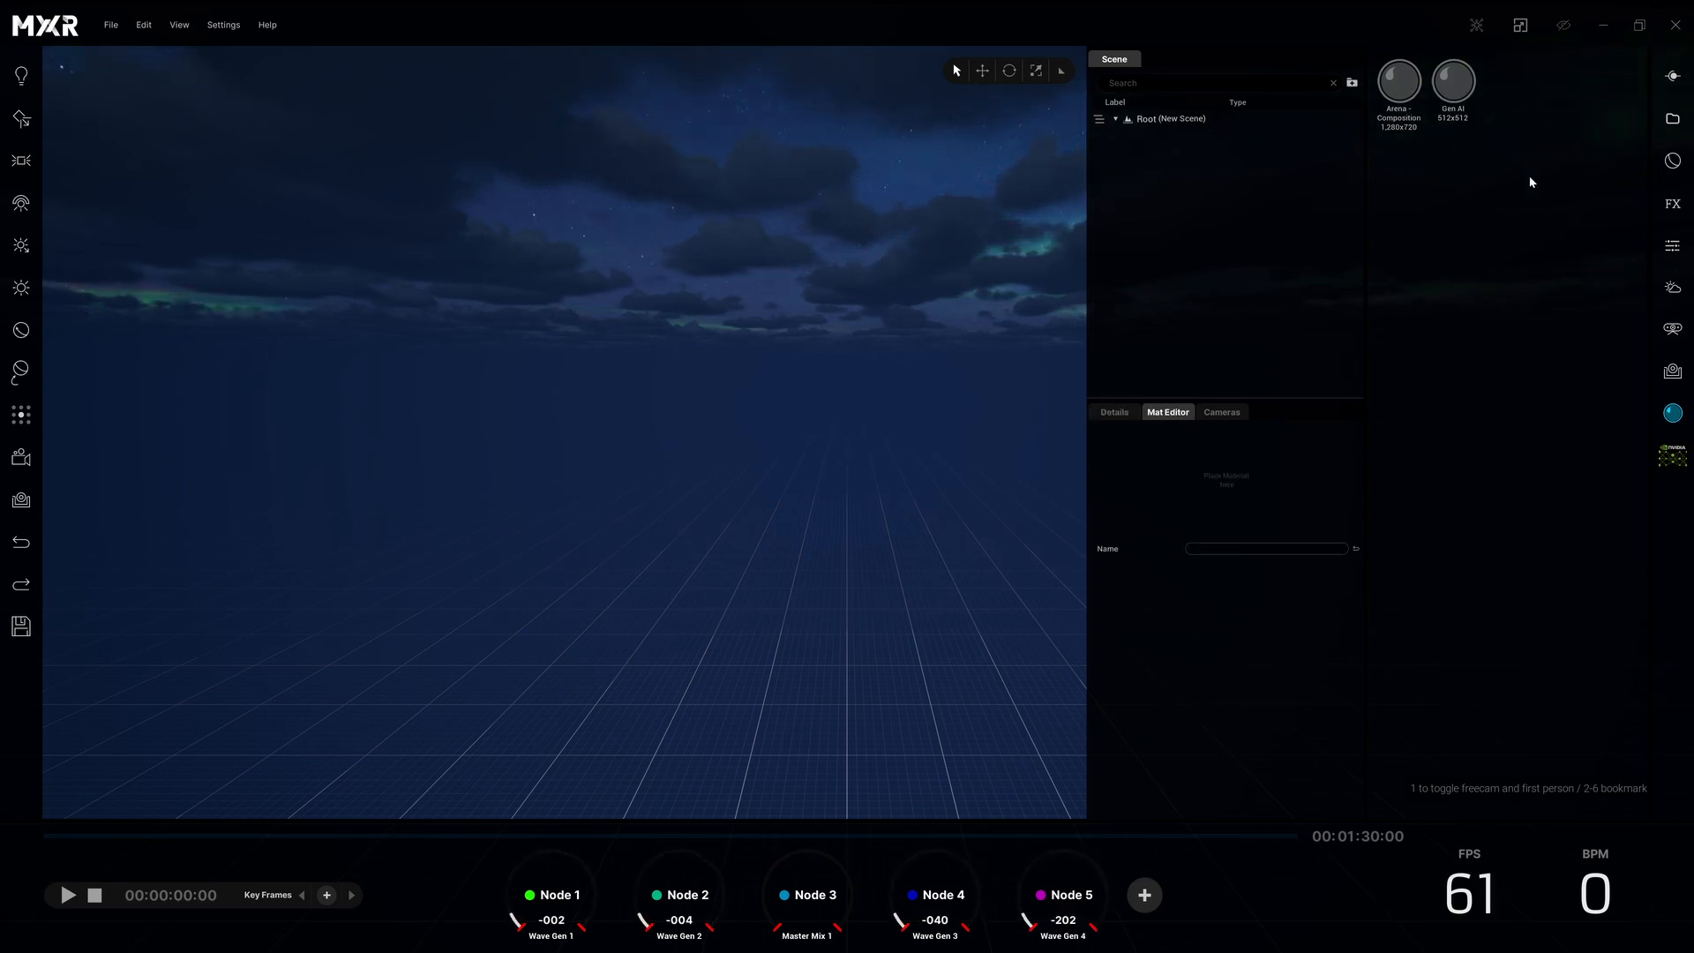
# - Add the CircularStage, Ramp, TurnTableBase and TurnTable models from the Stages asset folder to the scene
pyautogui.click(1672, 162)
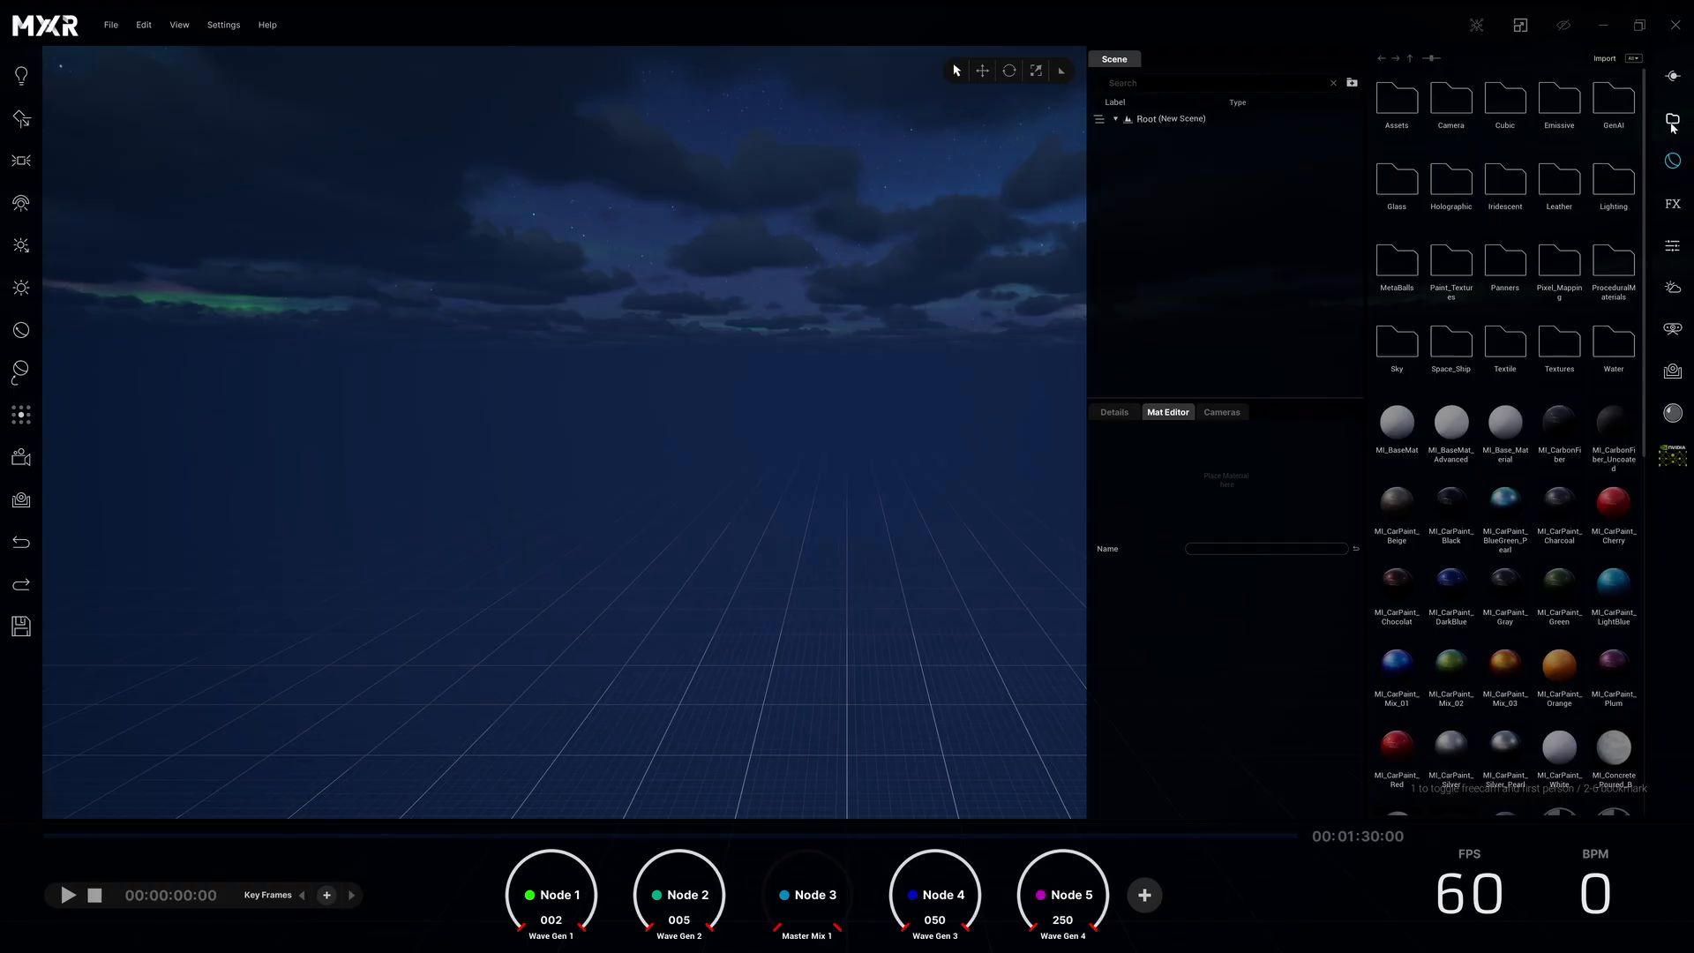
pyautogui.click(1673, 124)
pyautogui.doubleClick(1408, 97)
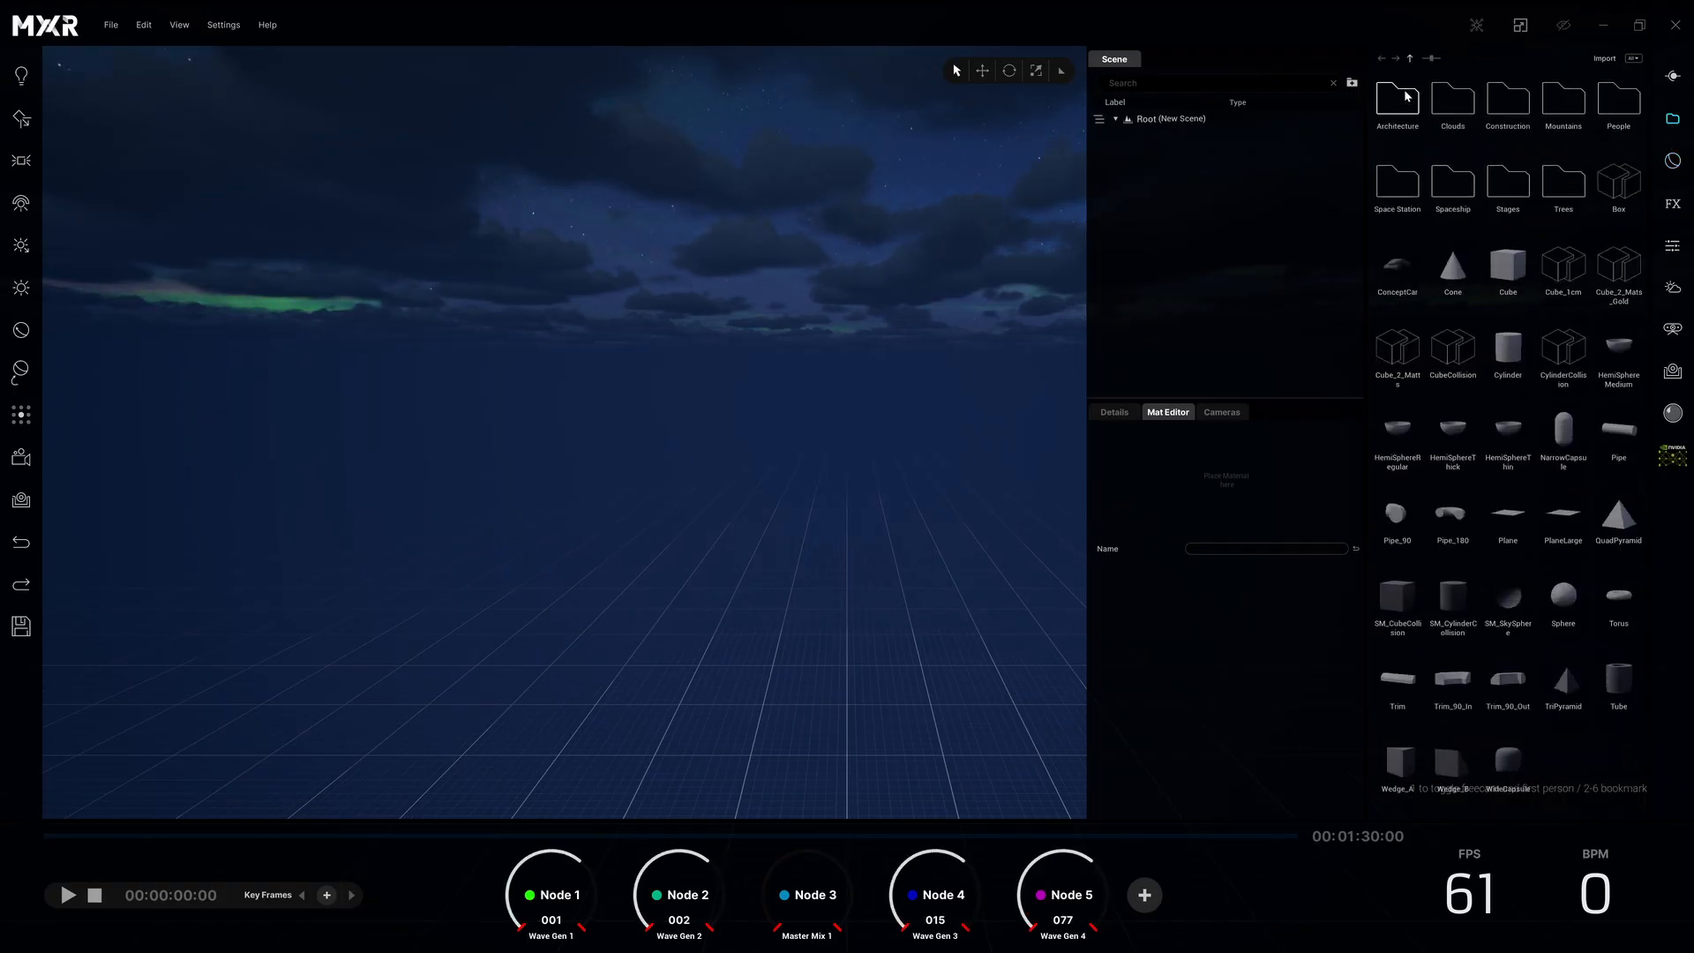
pyautogui.doubleClick(1518, 186)
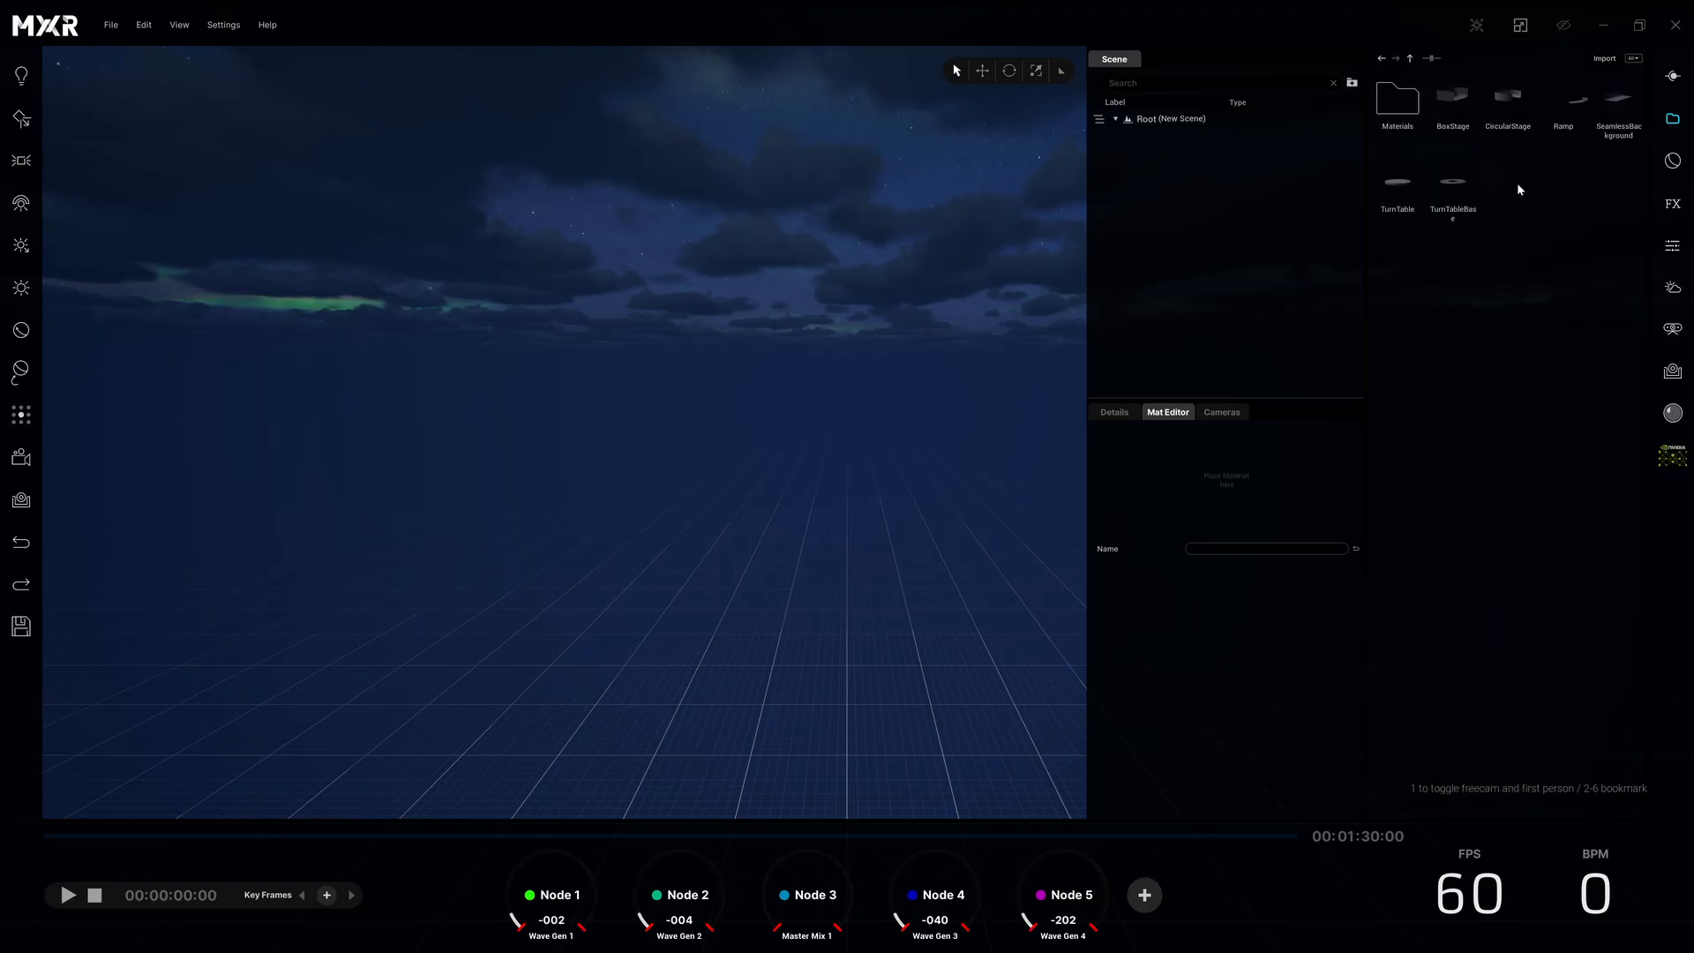
pyautogui.doubleClick(1505, 100)
pyautogui.doubleClick(1579, 103)
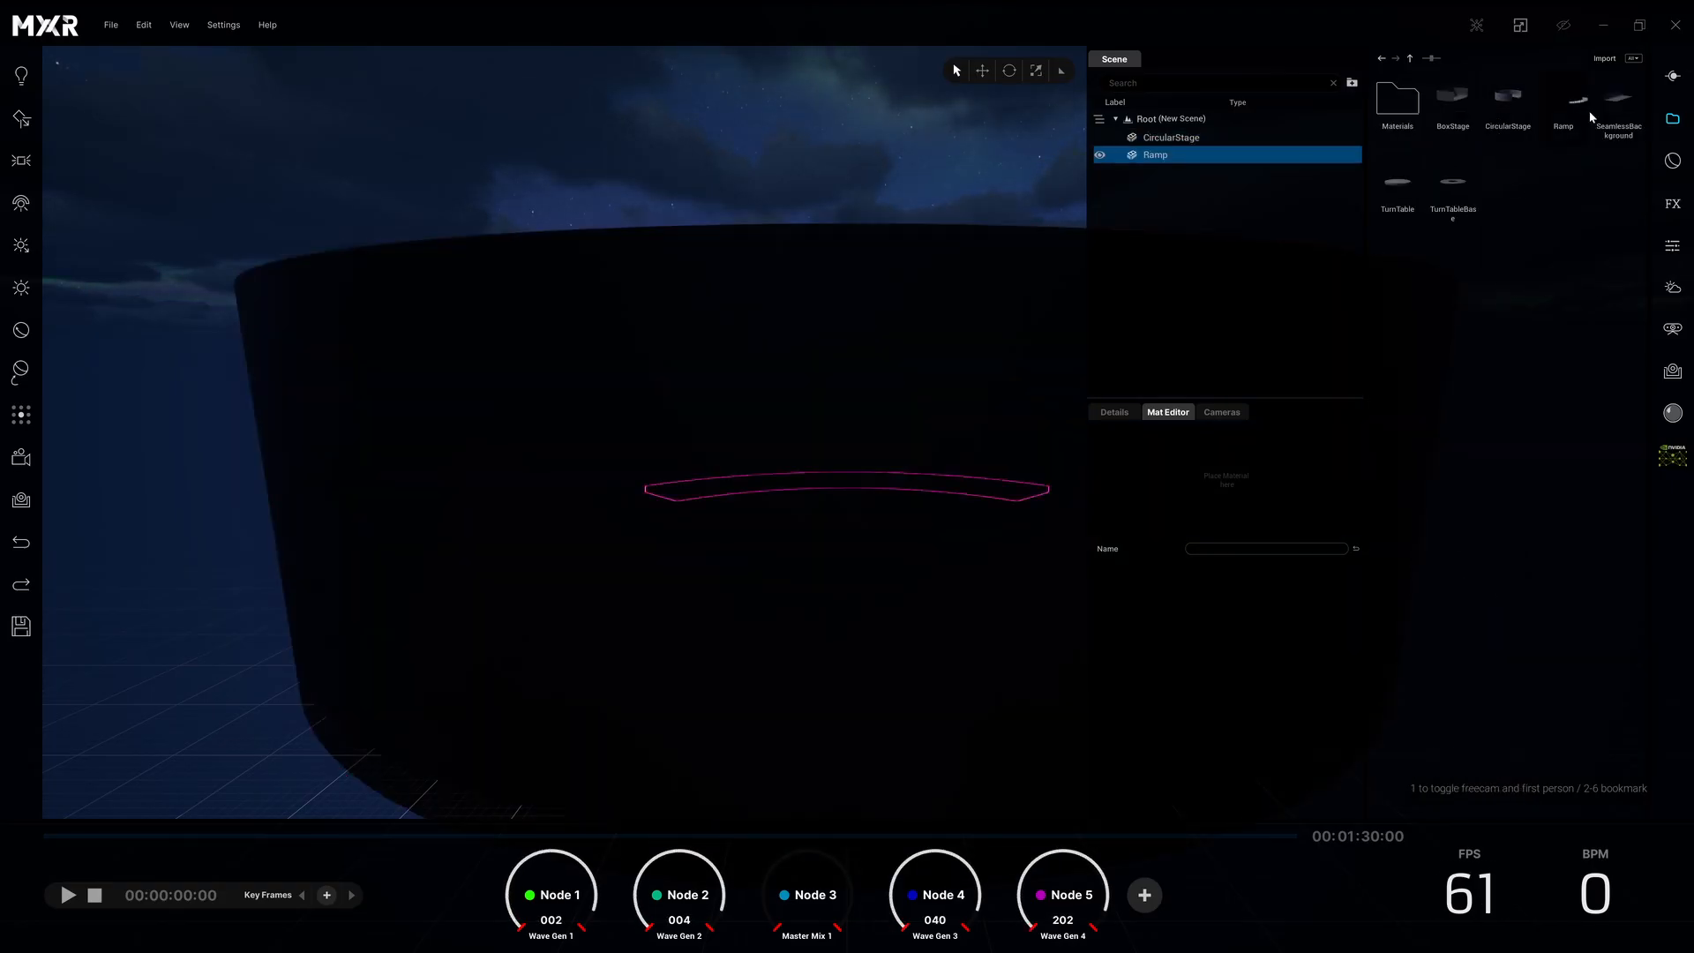
pyautogui.doubleClick(1448, 206)
pyautogui.doubleClick(1406, 191)
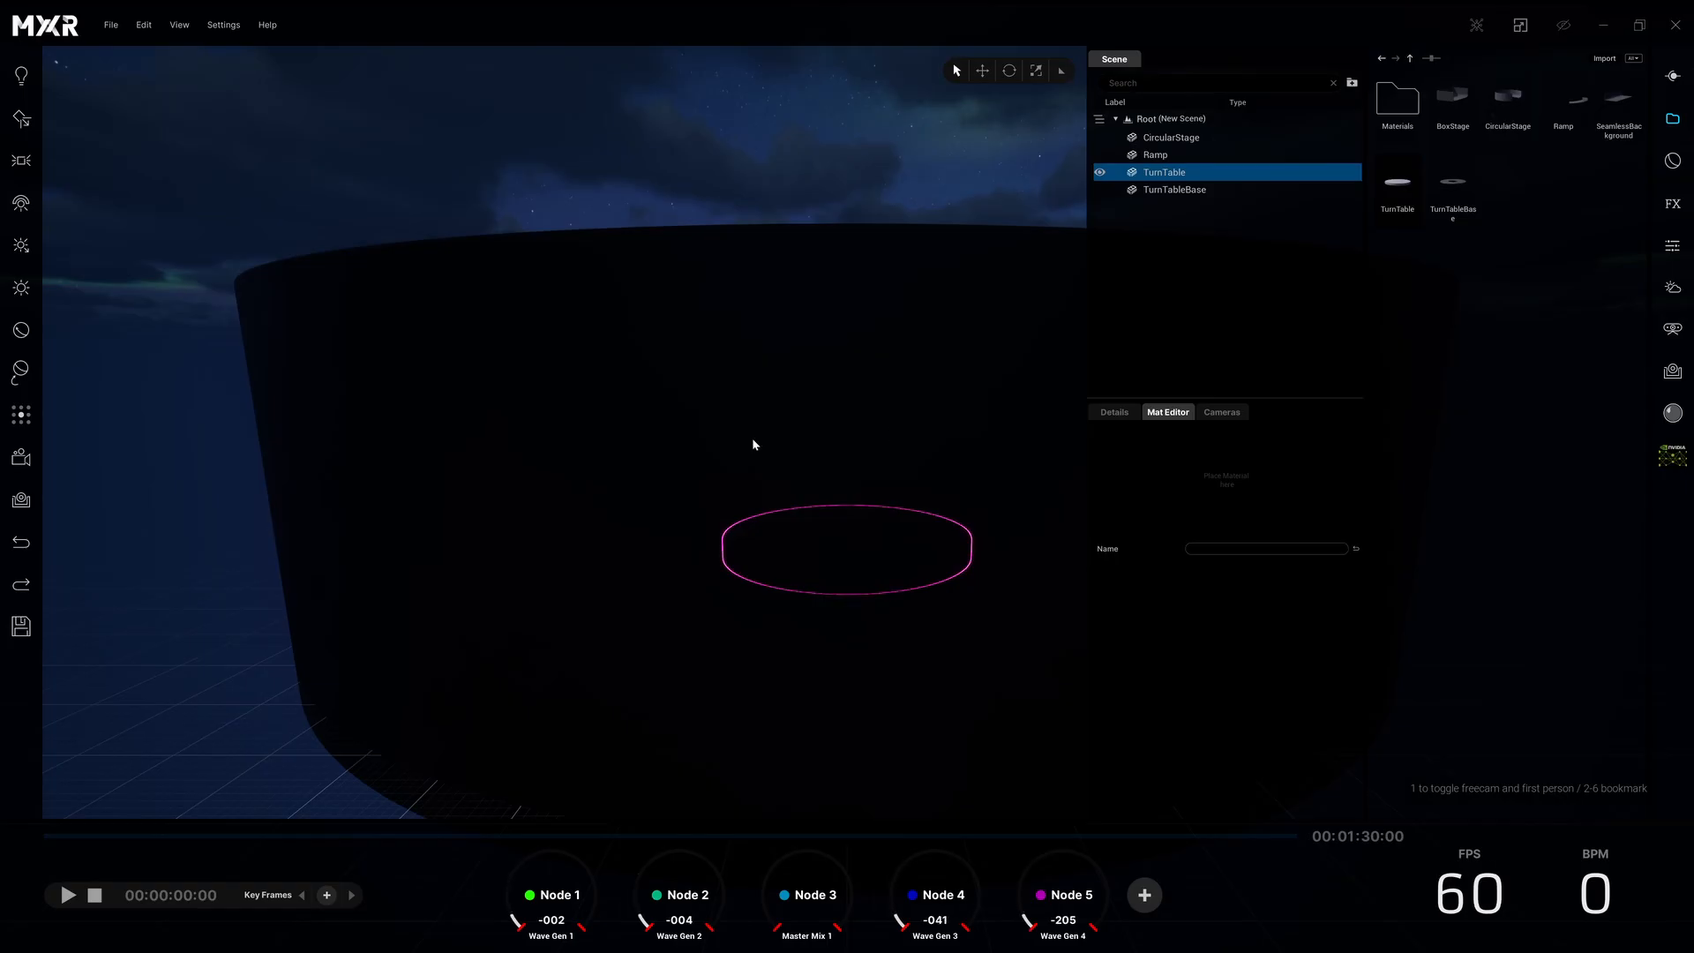
# - Switch the weather's time of day to the Day preset and deselect the turntable
pyautogui.press('w')
pyautogui.moveTo(753, 439)
pyautogui.mouseDown(button='right')
pyautogui.moveTo(962, 397)
pyautogui.moveTo(865, 450)
pyautogui.moveTo(745, 437)
pyautogui.mouseUp(button='right')
pyautogui.press('s')
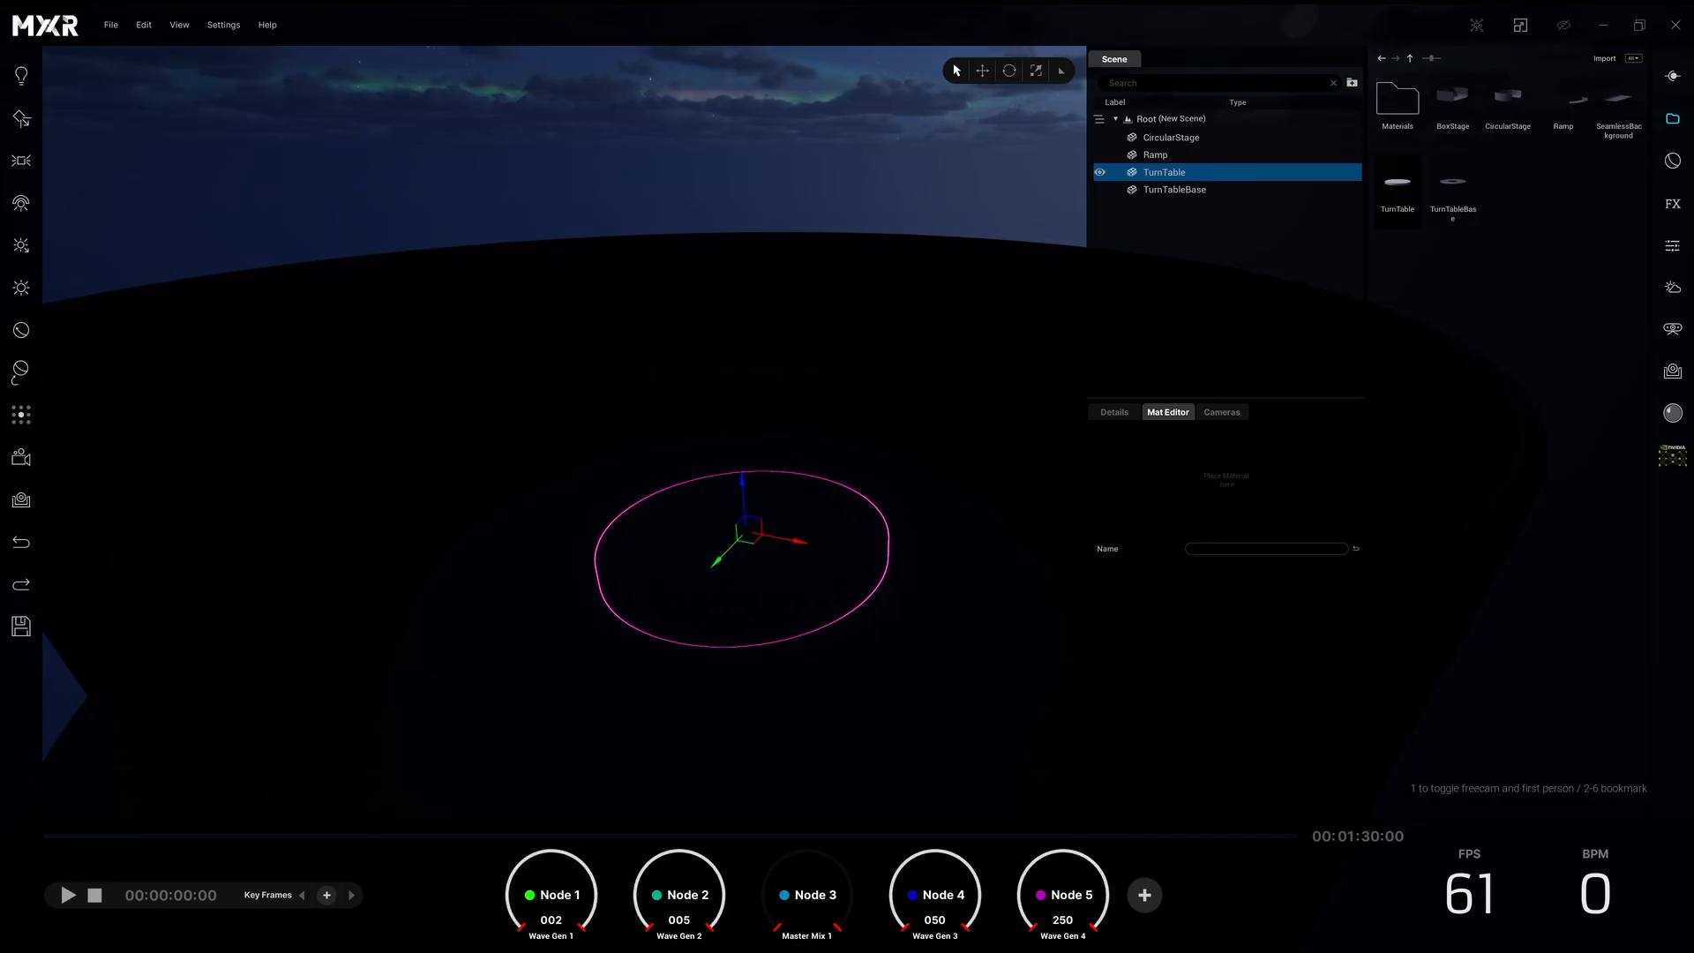
pyautogui.moveTo(745, 437); pyautogui.dragTo(834, 326, button='right')
pyautogui.press('q')
pyautogui.press('s')
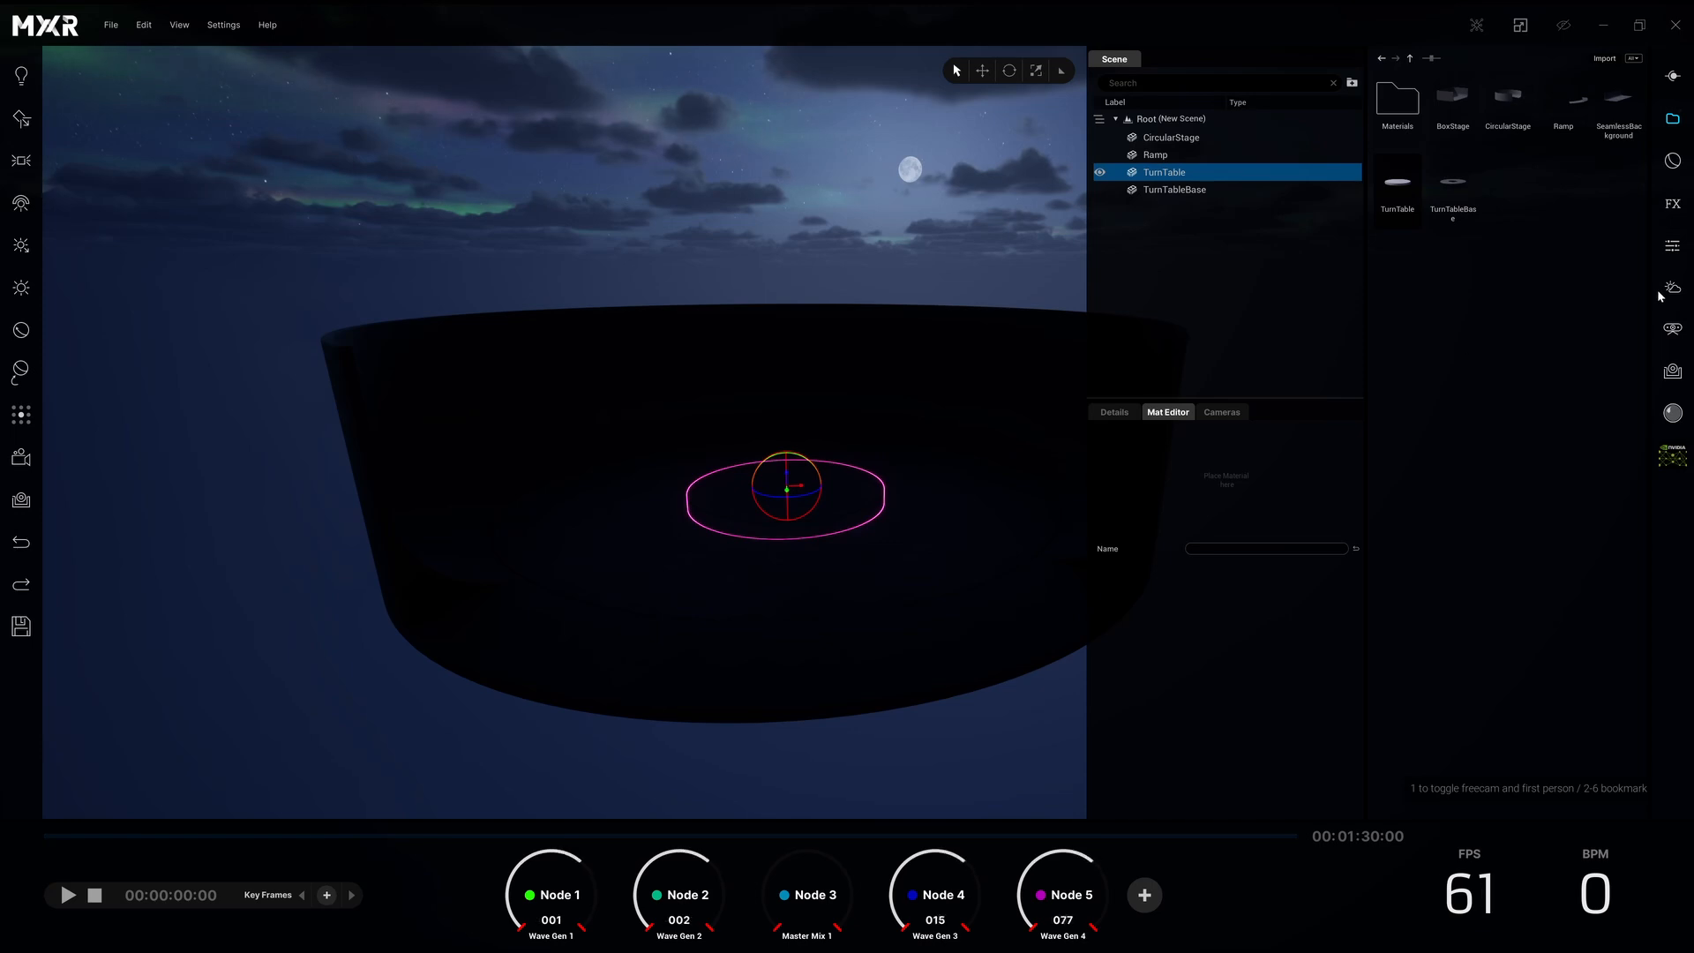
pyautogui.click(1673, 288)
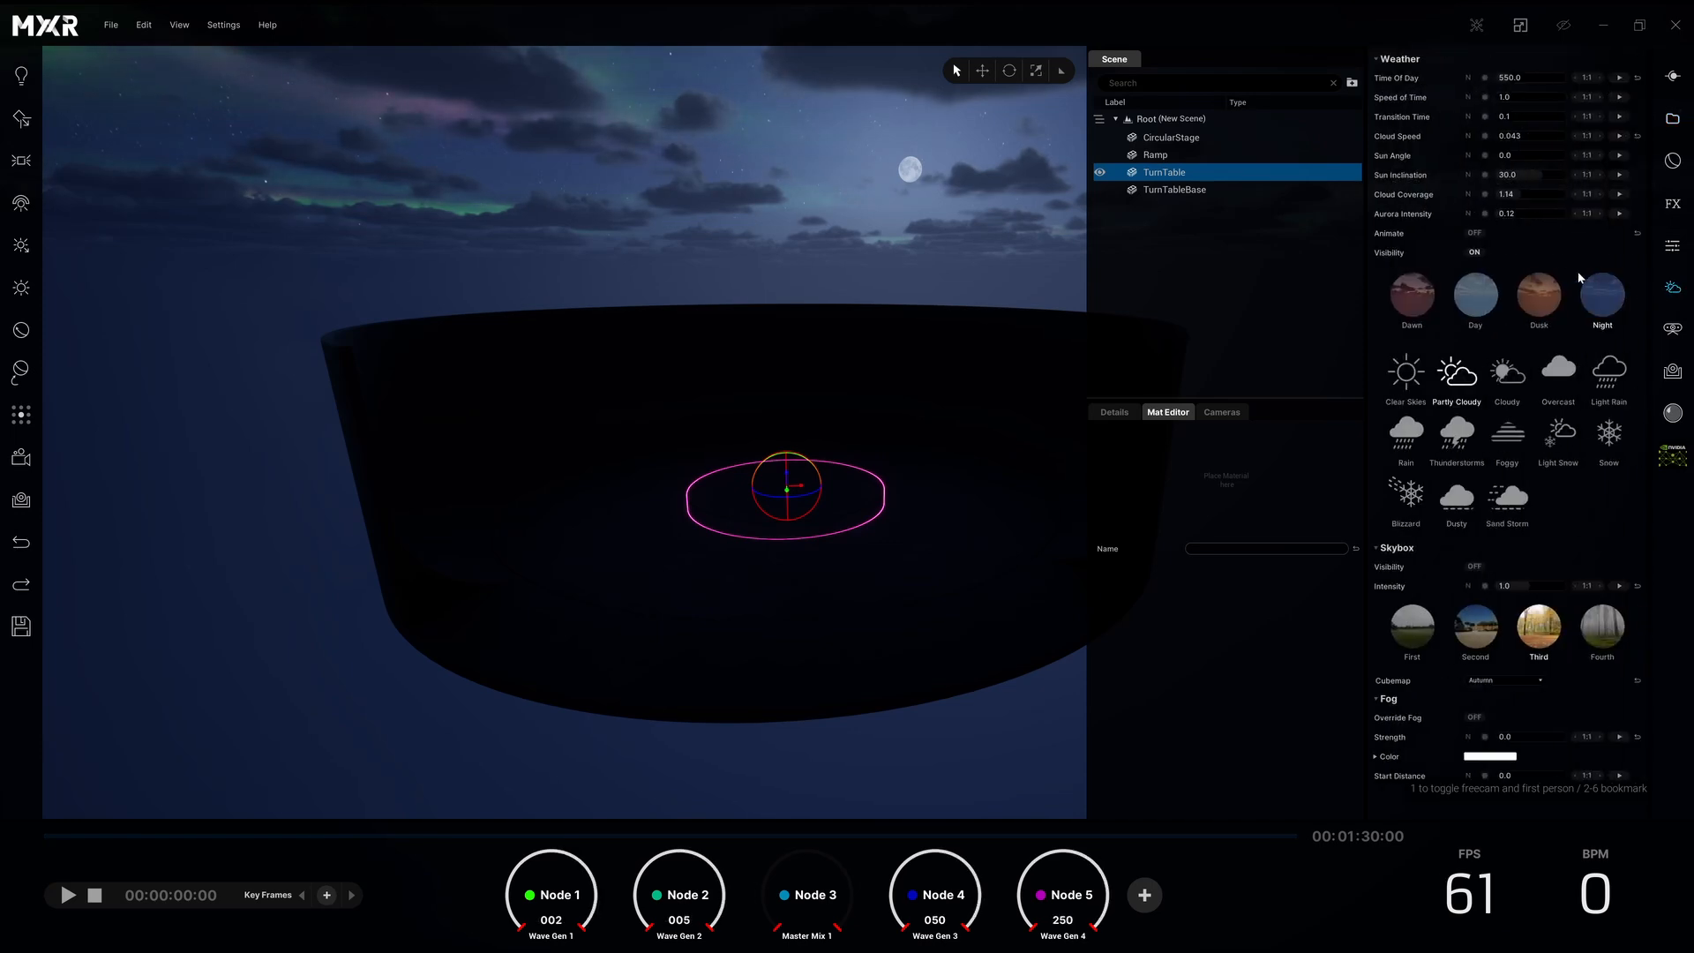
pyautogui.click(1491, 298)
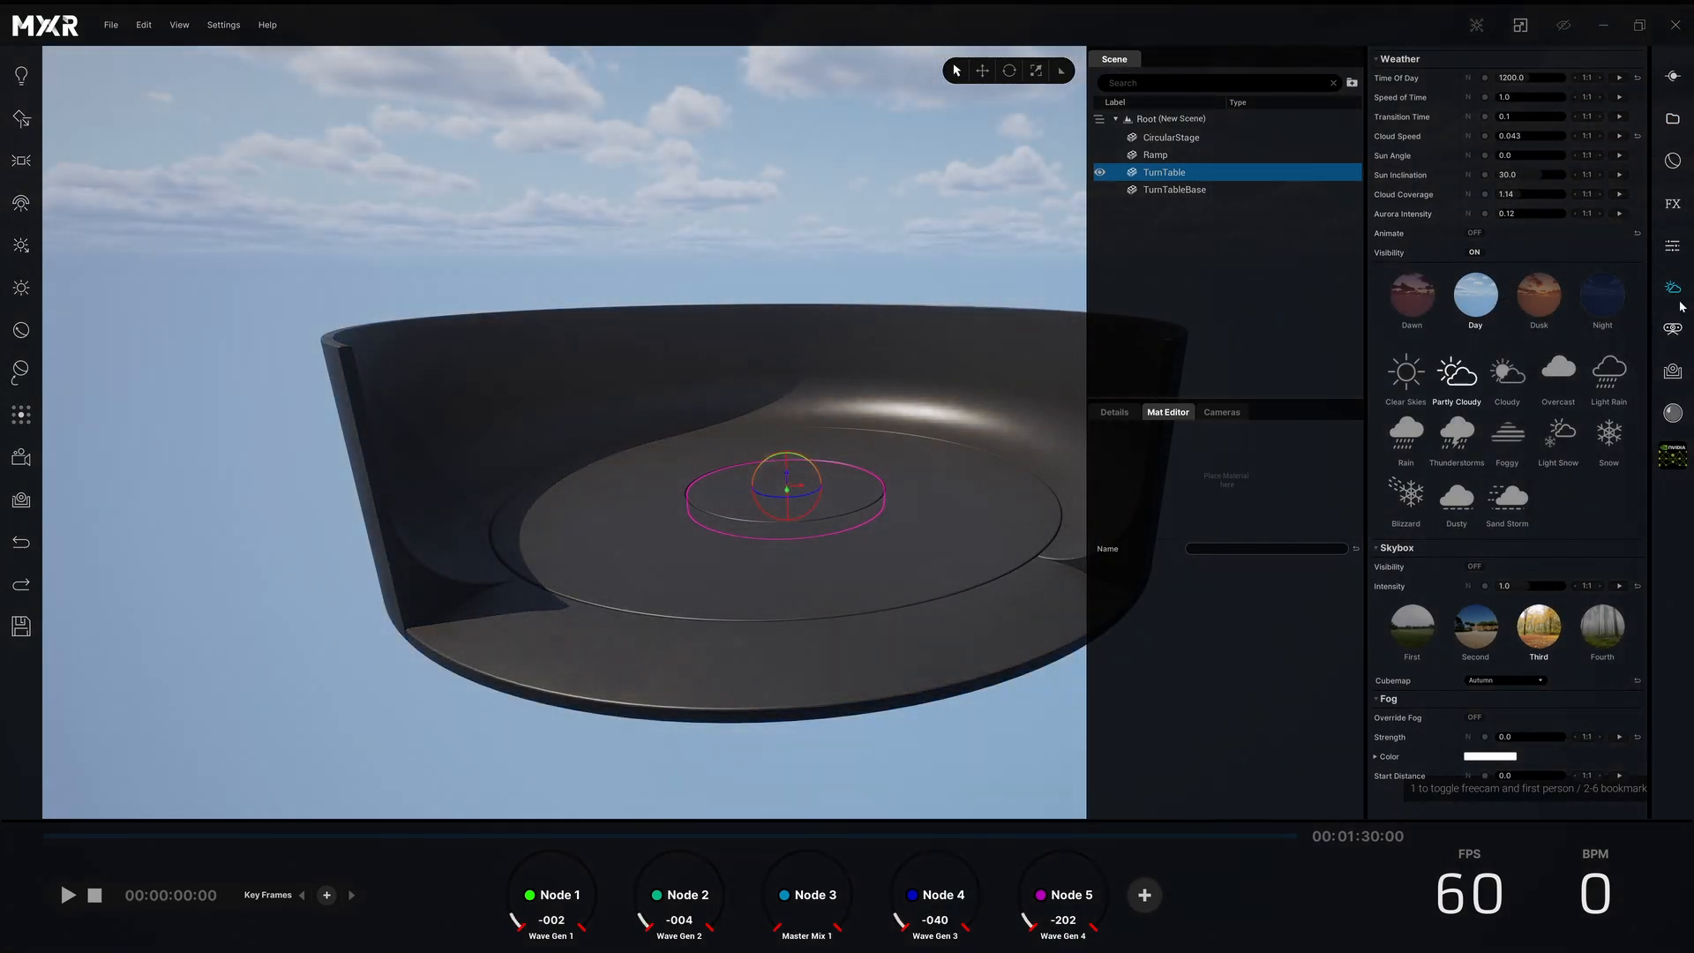
pyautogui.click(1679, 290)
pyautogui.click(1257, 246)
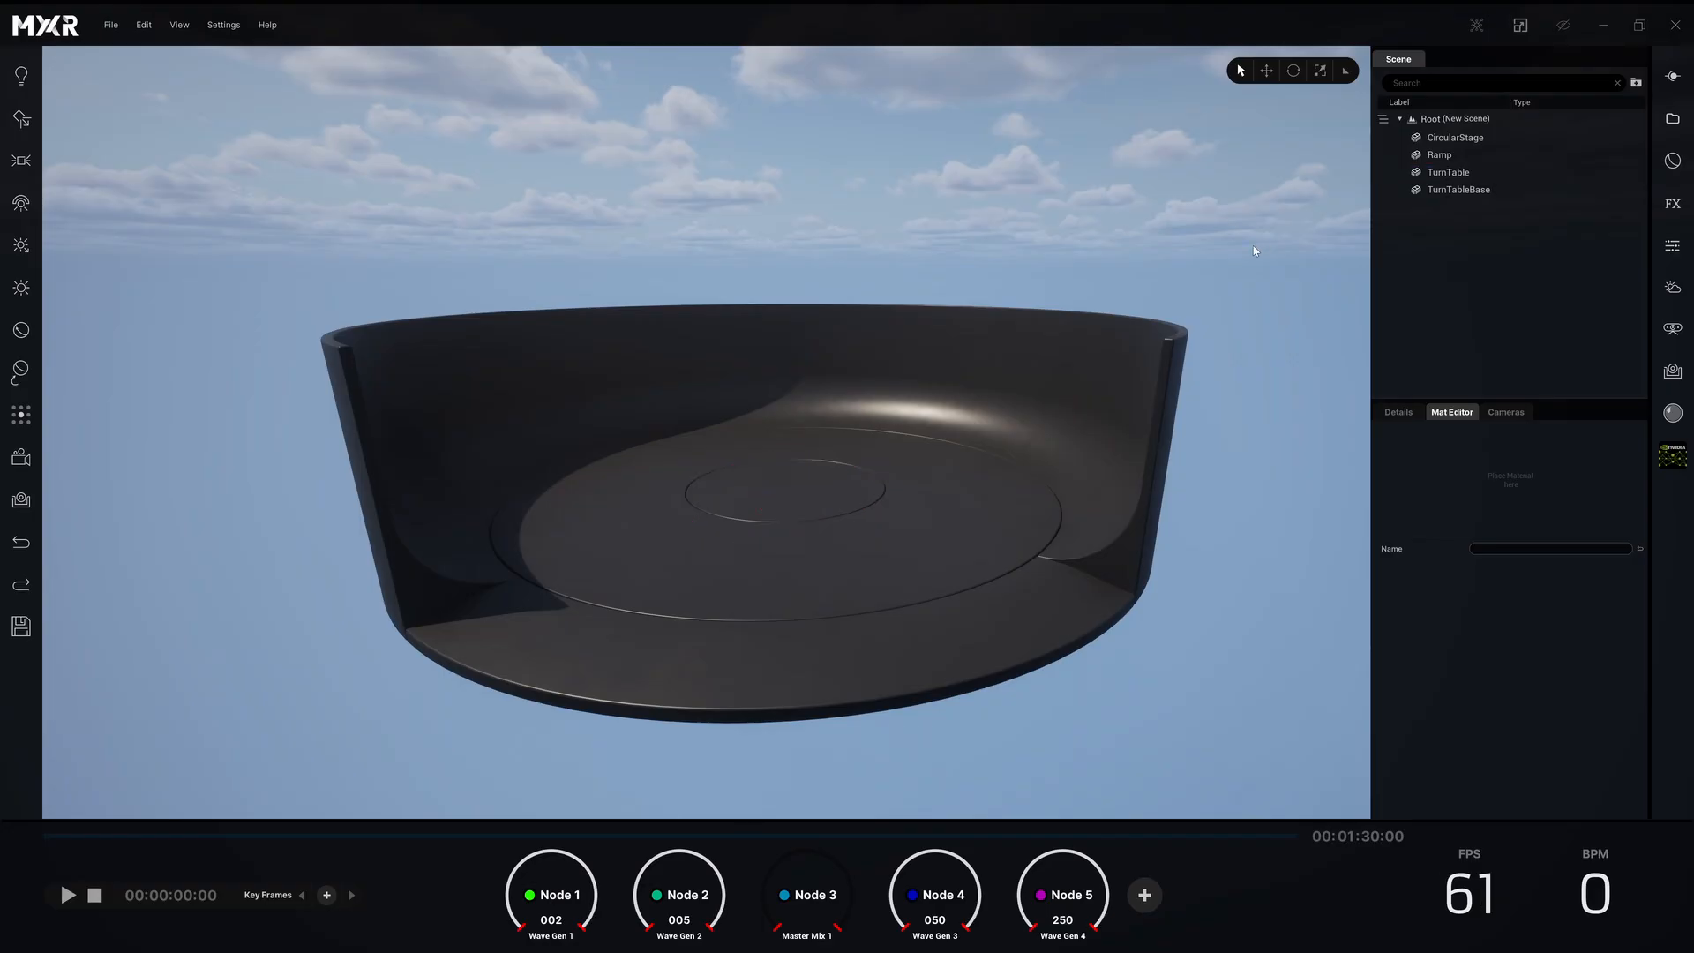
# - Load the MI_BaseMat_16x9 material from the Pixel_Mapping folder into the material editor
pyautogui.press('w')
pyautogui.moveTo(706, 432); pyautogui.dragTo(759, 512, button='right')
pyautogui.press('s')
pyautogui.moveTo(1148, 353); pyautogui.dragTo(1013, 266, button='right')
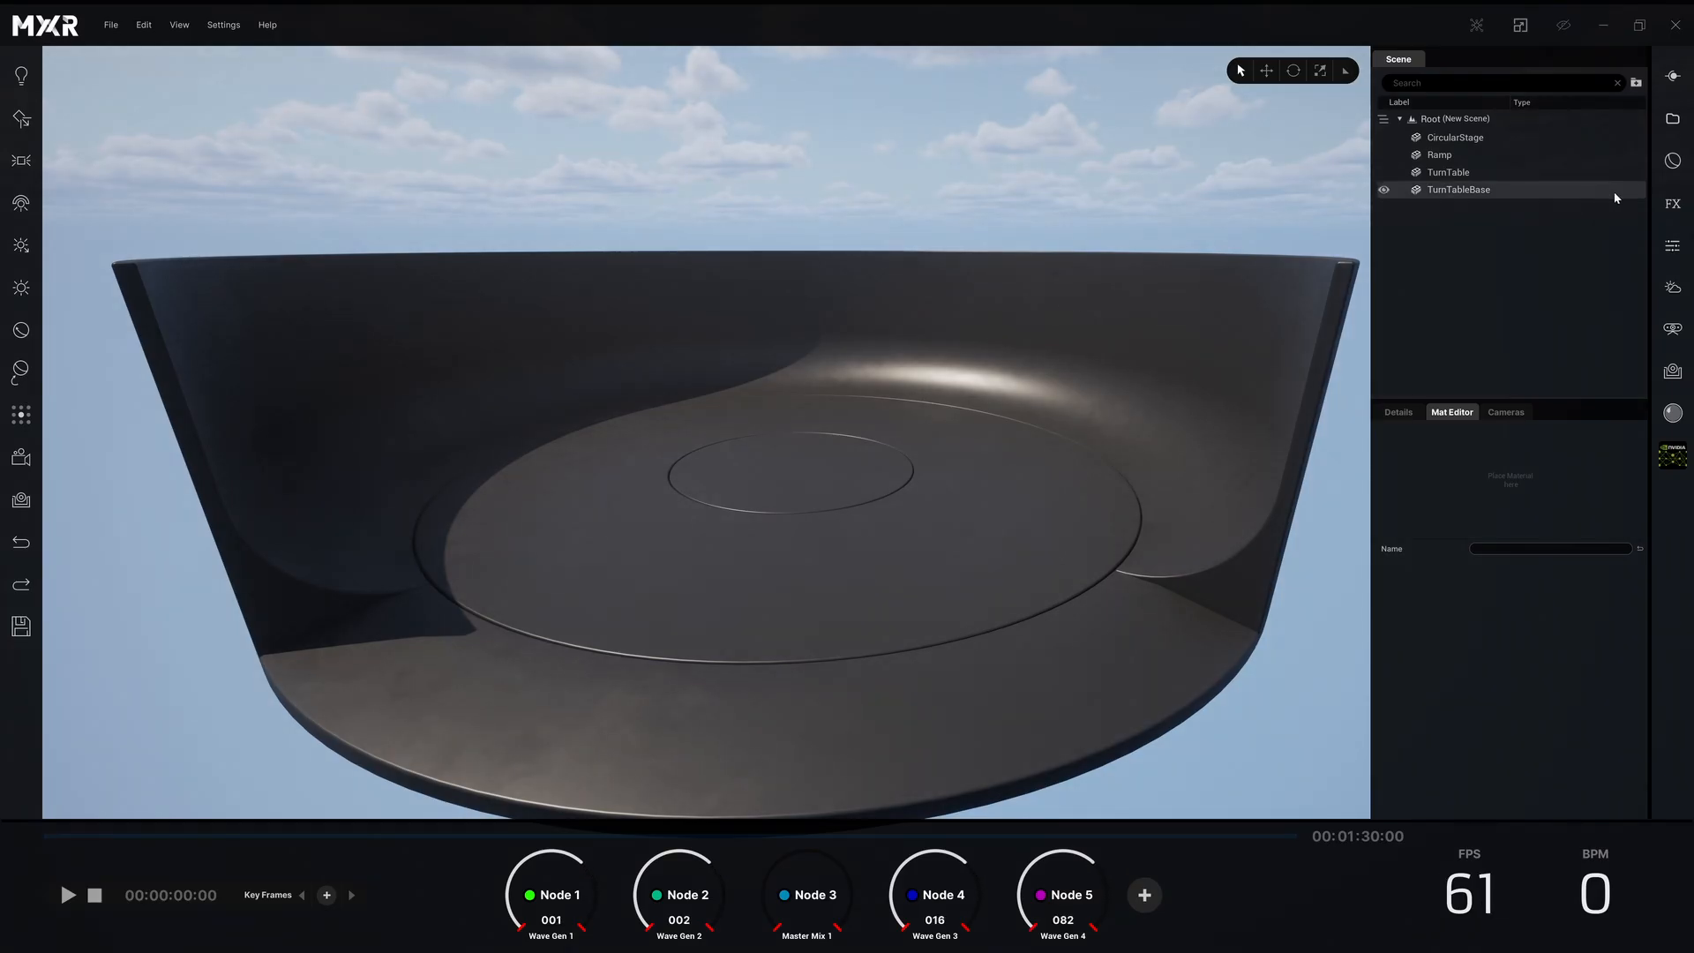
pyautogui.click(1673, 162)
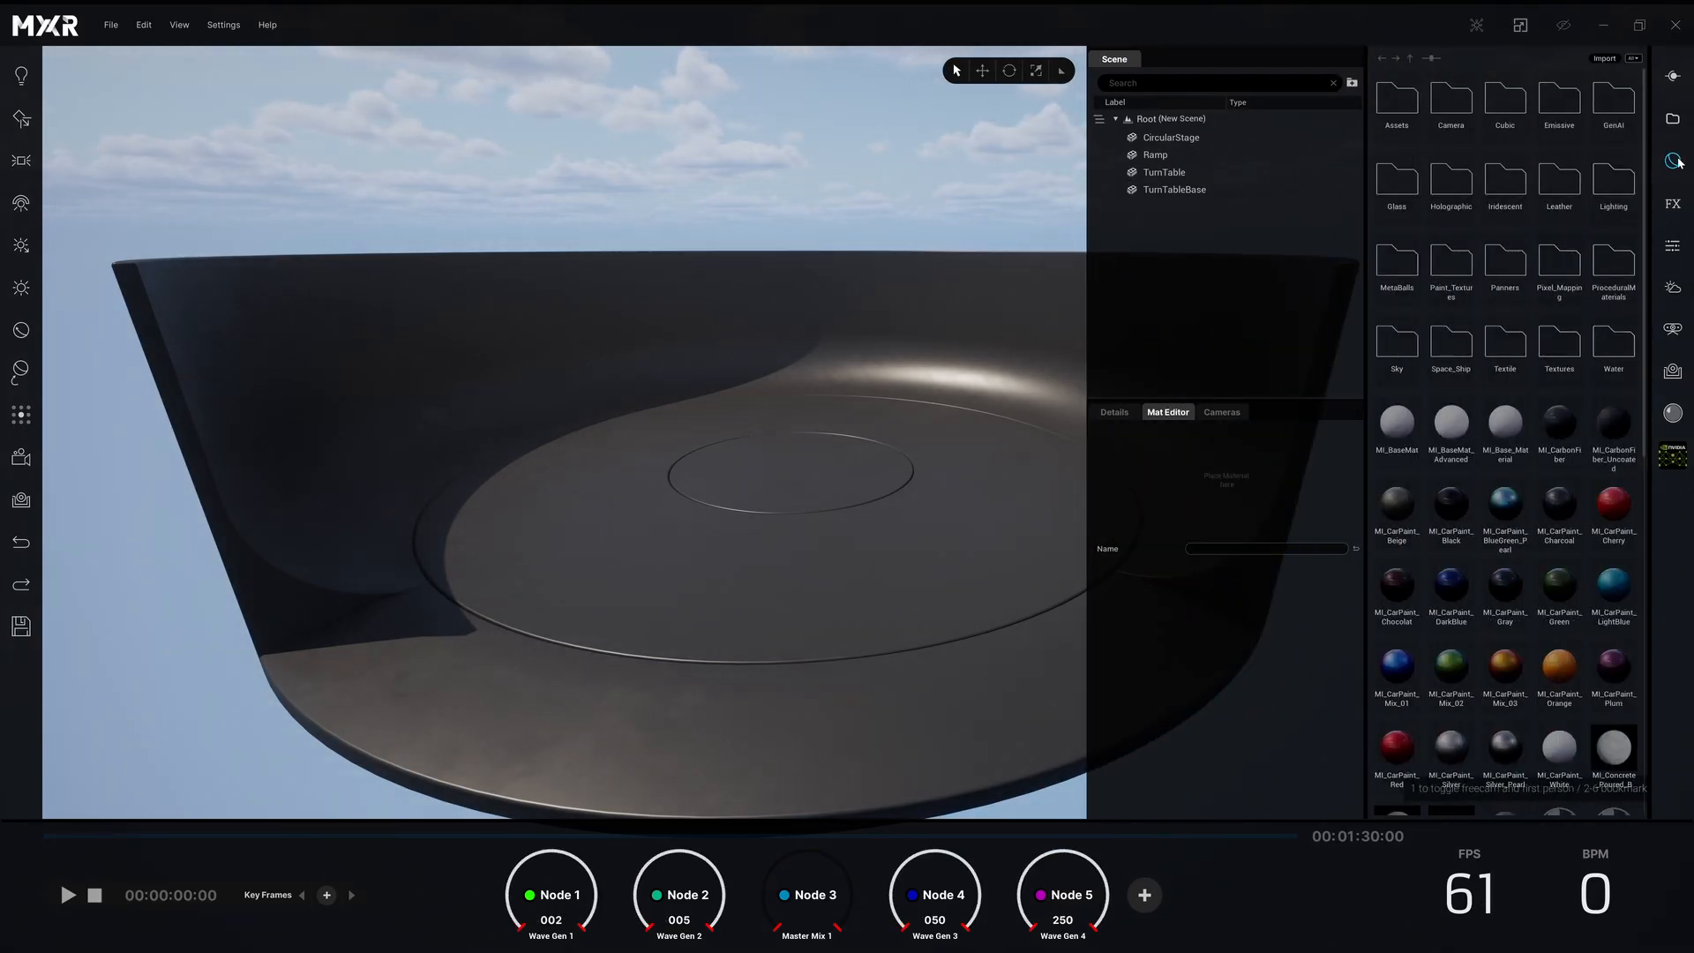
pyautogui.doubleClick(1553, 277)
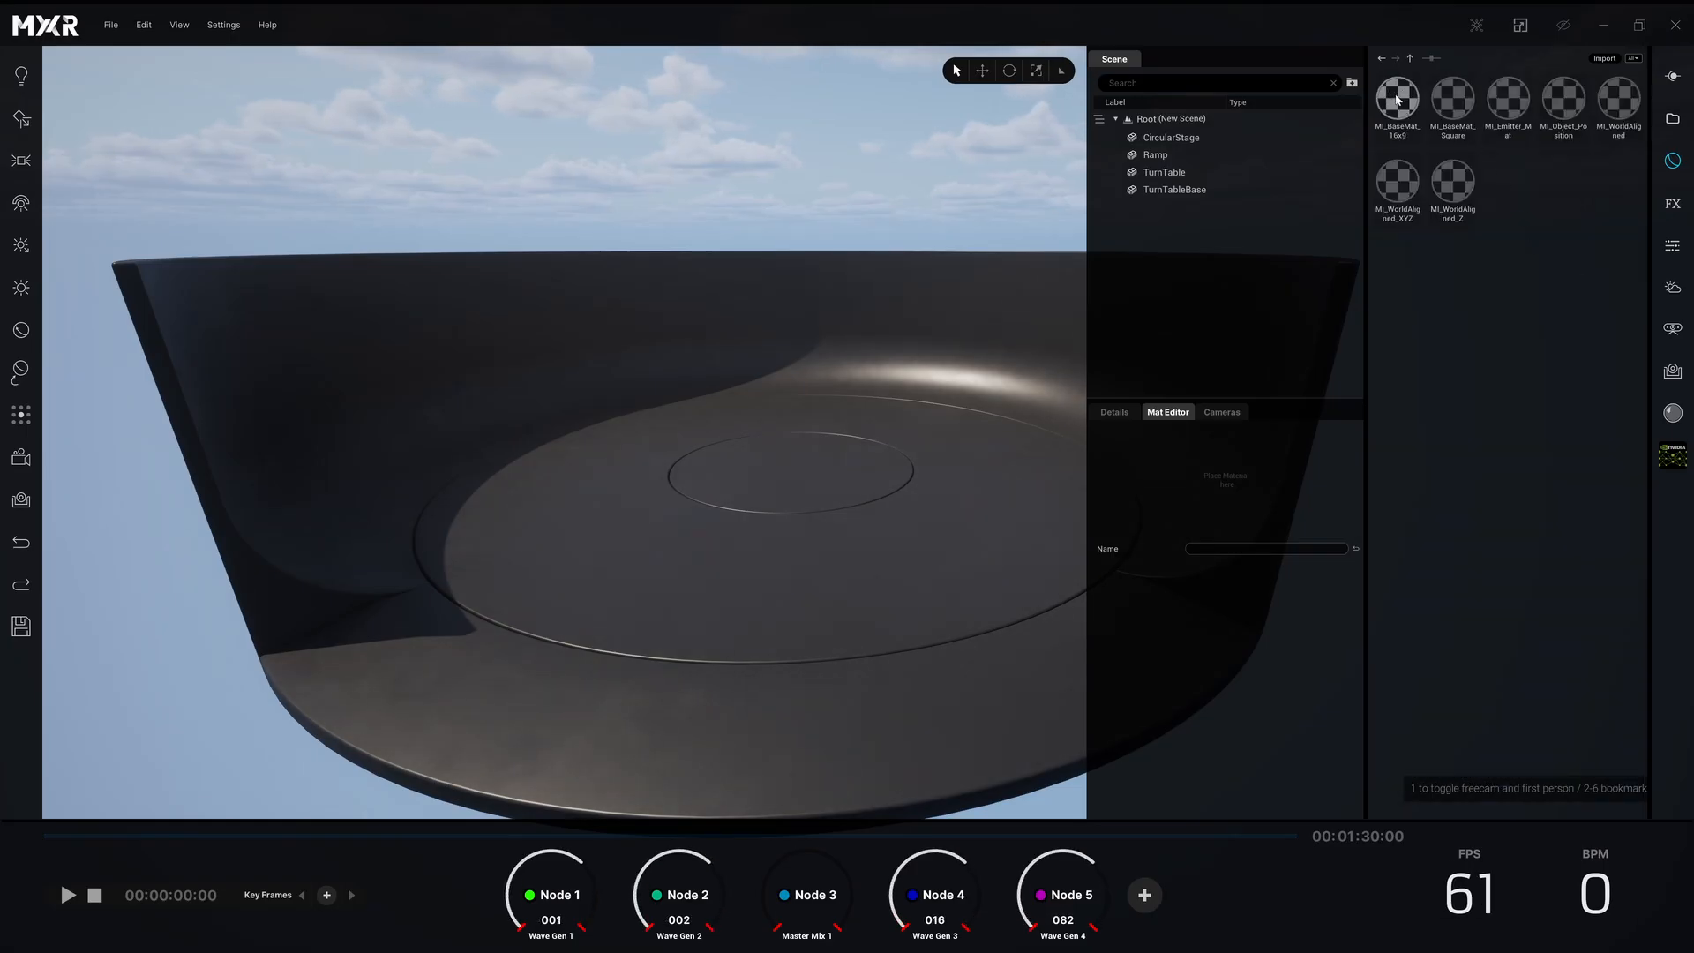
pyautogui.moveTo(1397, 100); pyautogui.dragTo(1163, 458)
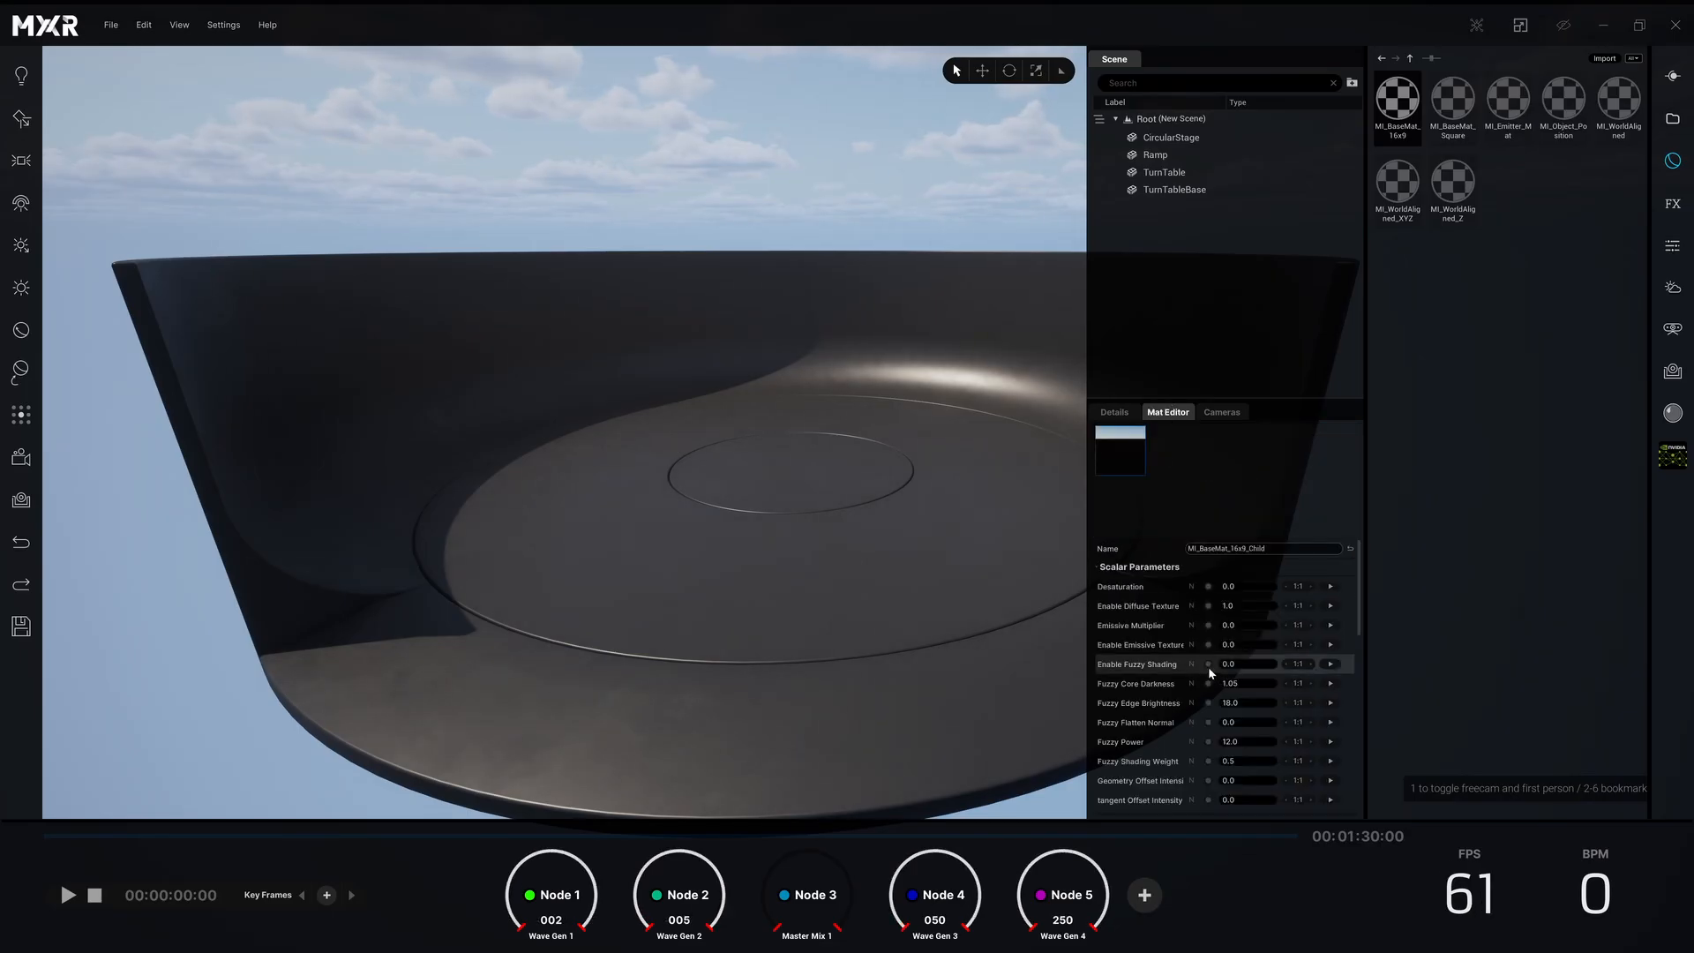
# - Assign the Arena - Composition source to the material's Diffuse Texture and Emissive Texture
pyautogui.scroll(-8, 1209, 665)
pyautogui.scroll(-4, 1209, 666)
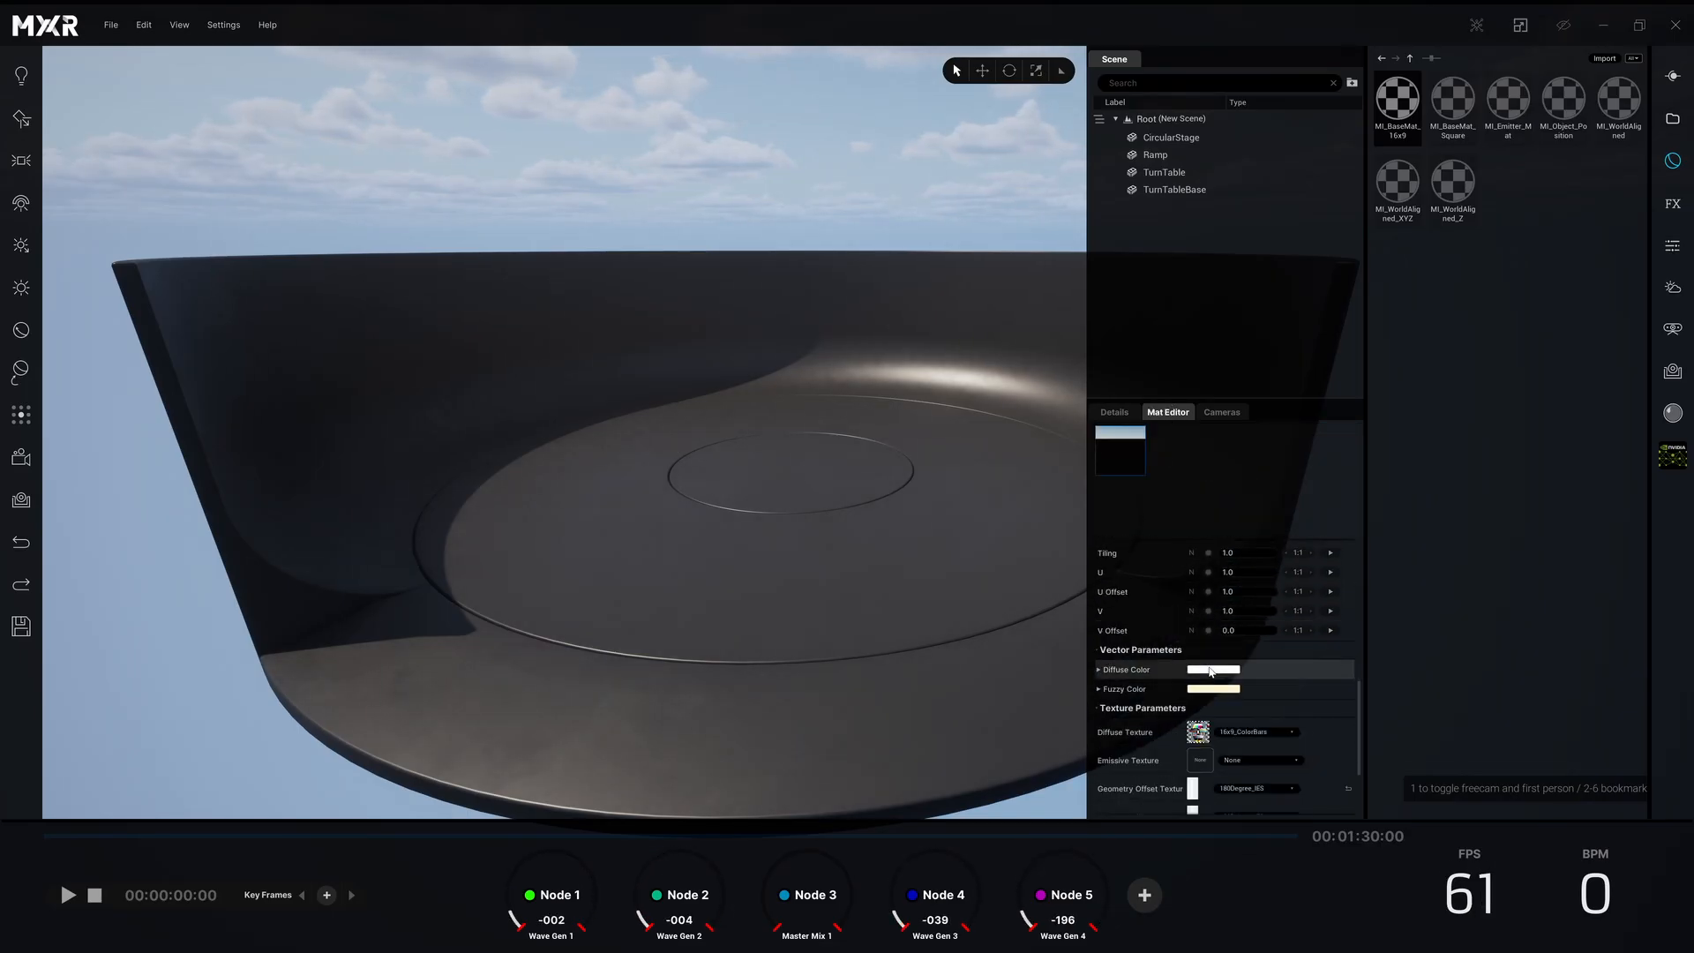
pyautogui.click(1671, 415)
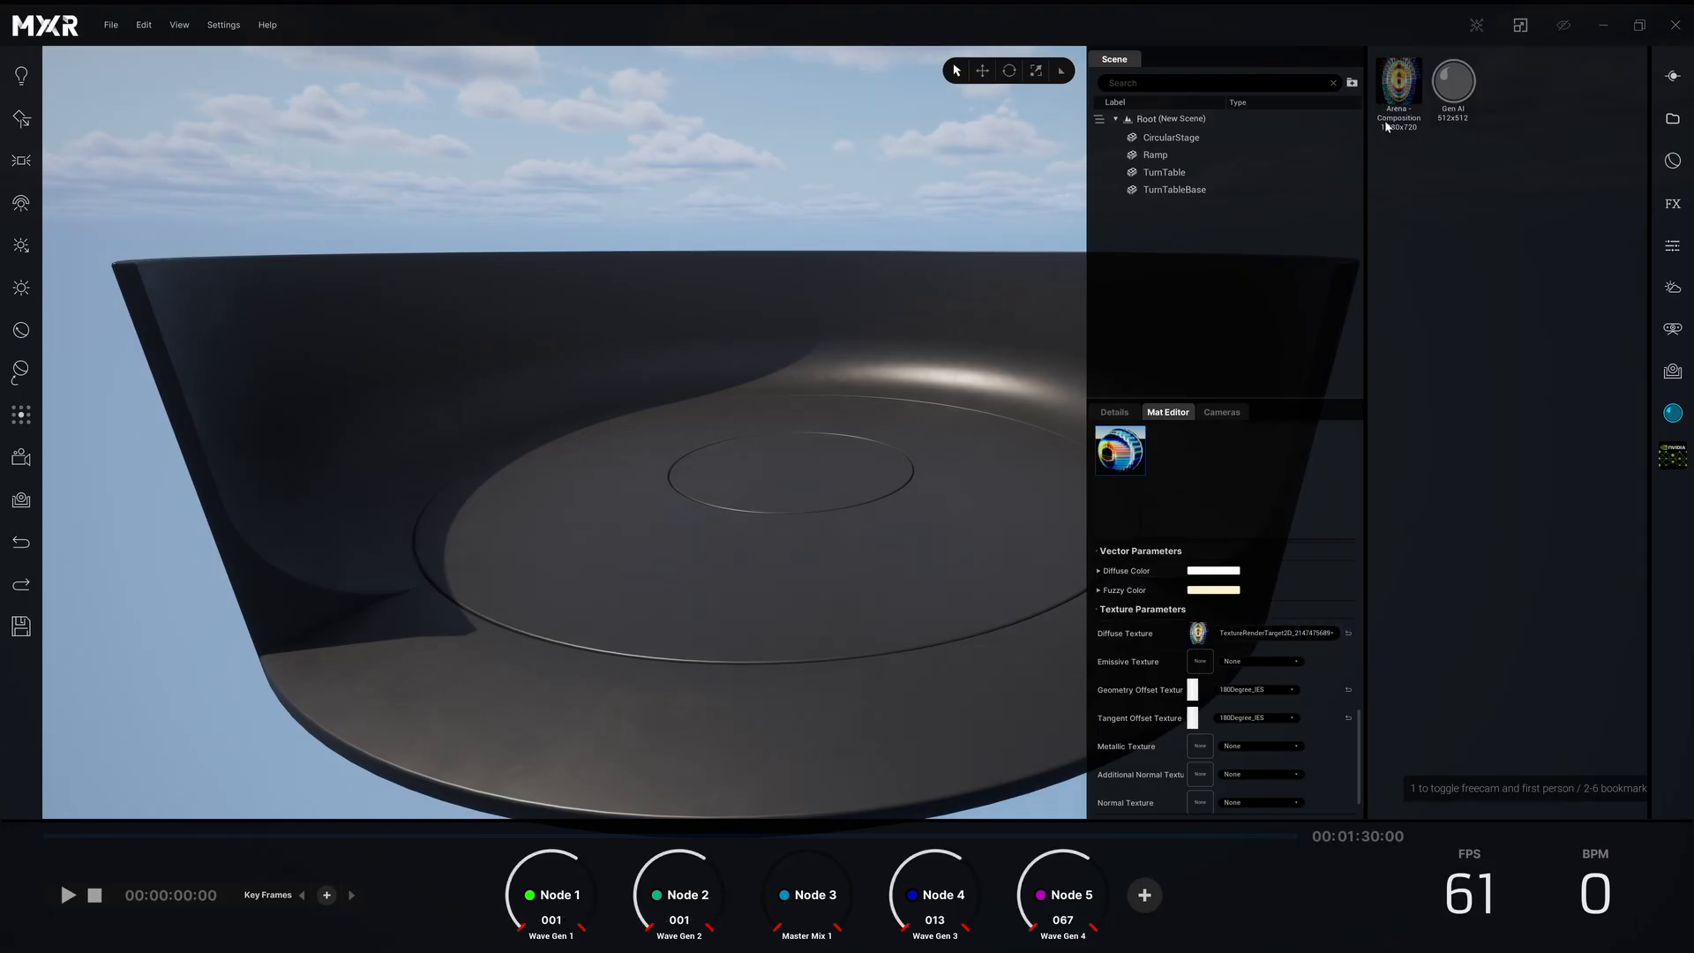
pyautogui.moveTo(1233, 660); pyautogui.dragTo(1230, 661)
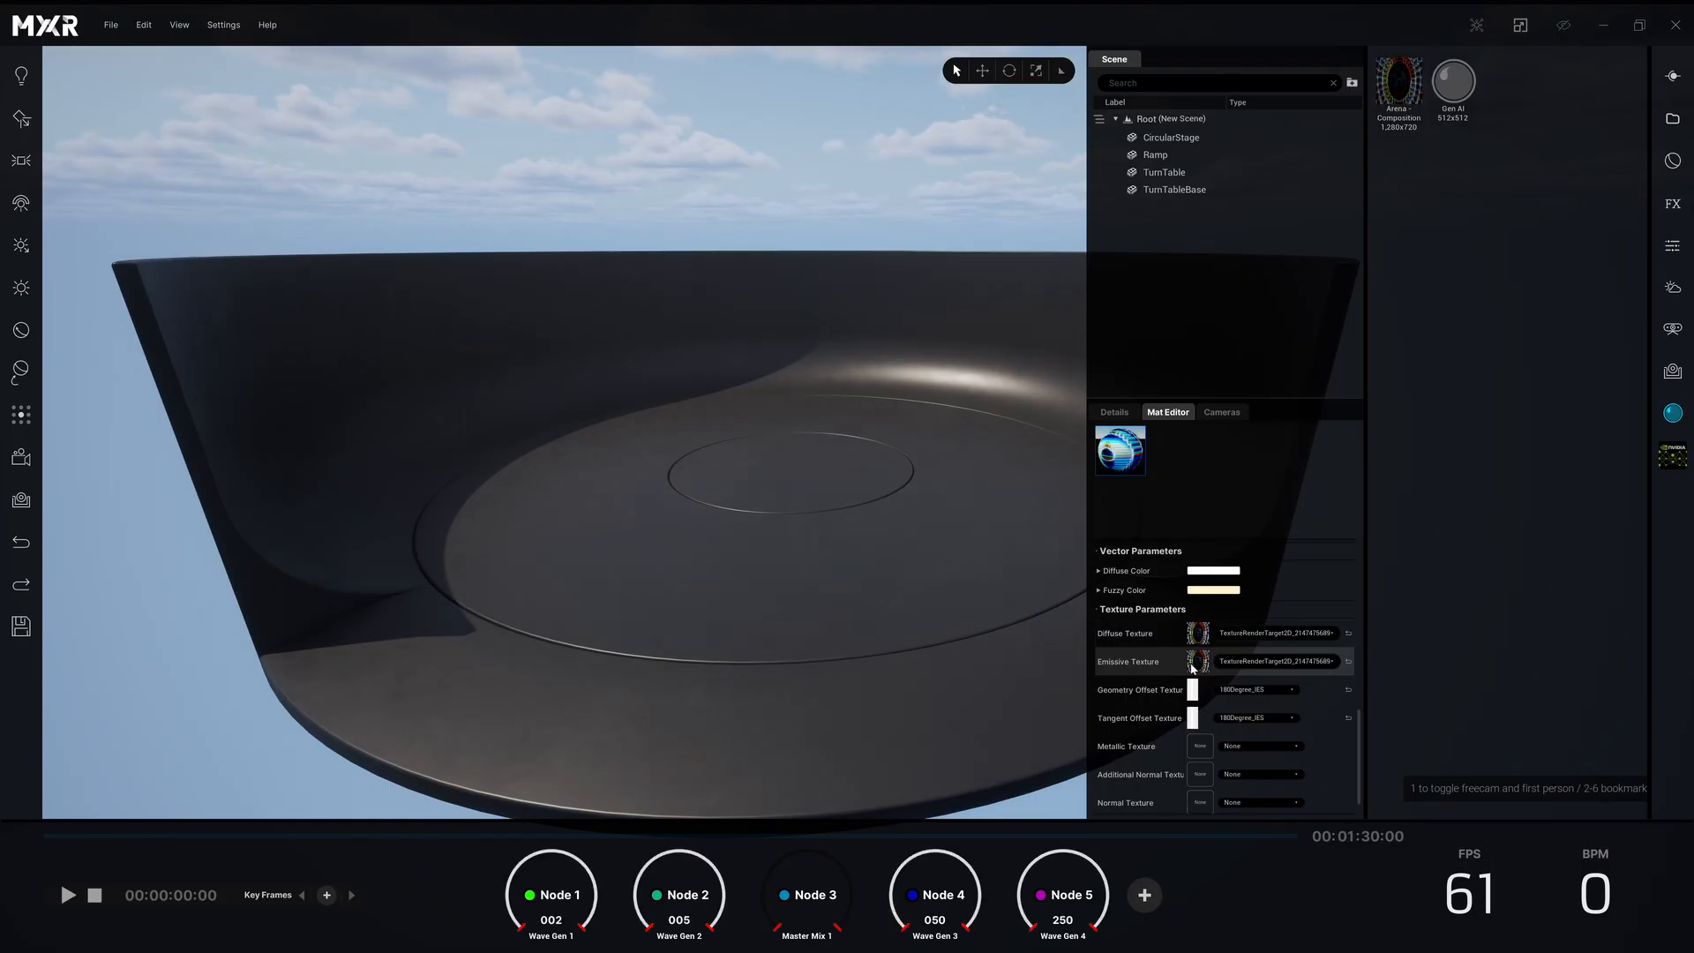
# - Set the material's Emissive Multiplier to 1.0 and apply the material to the circular stage's curved back wall
pyautogui.scroll(6, 1173, 665)
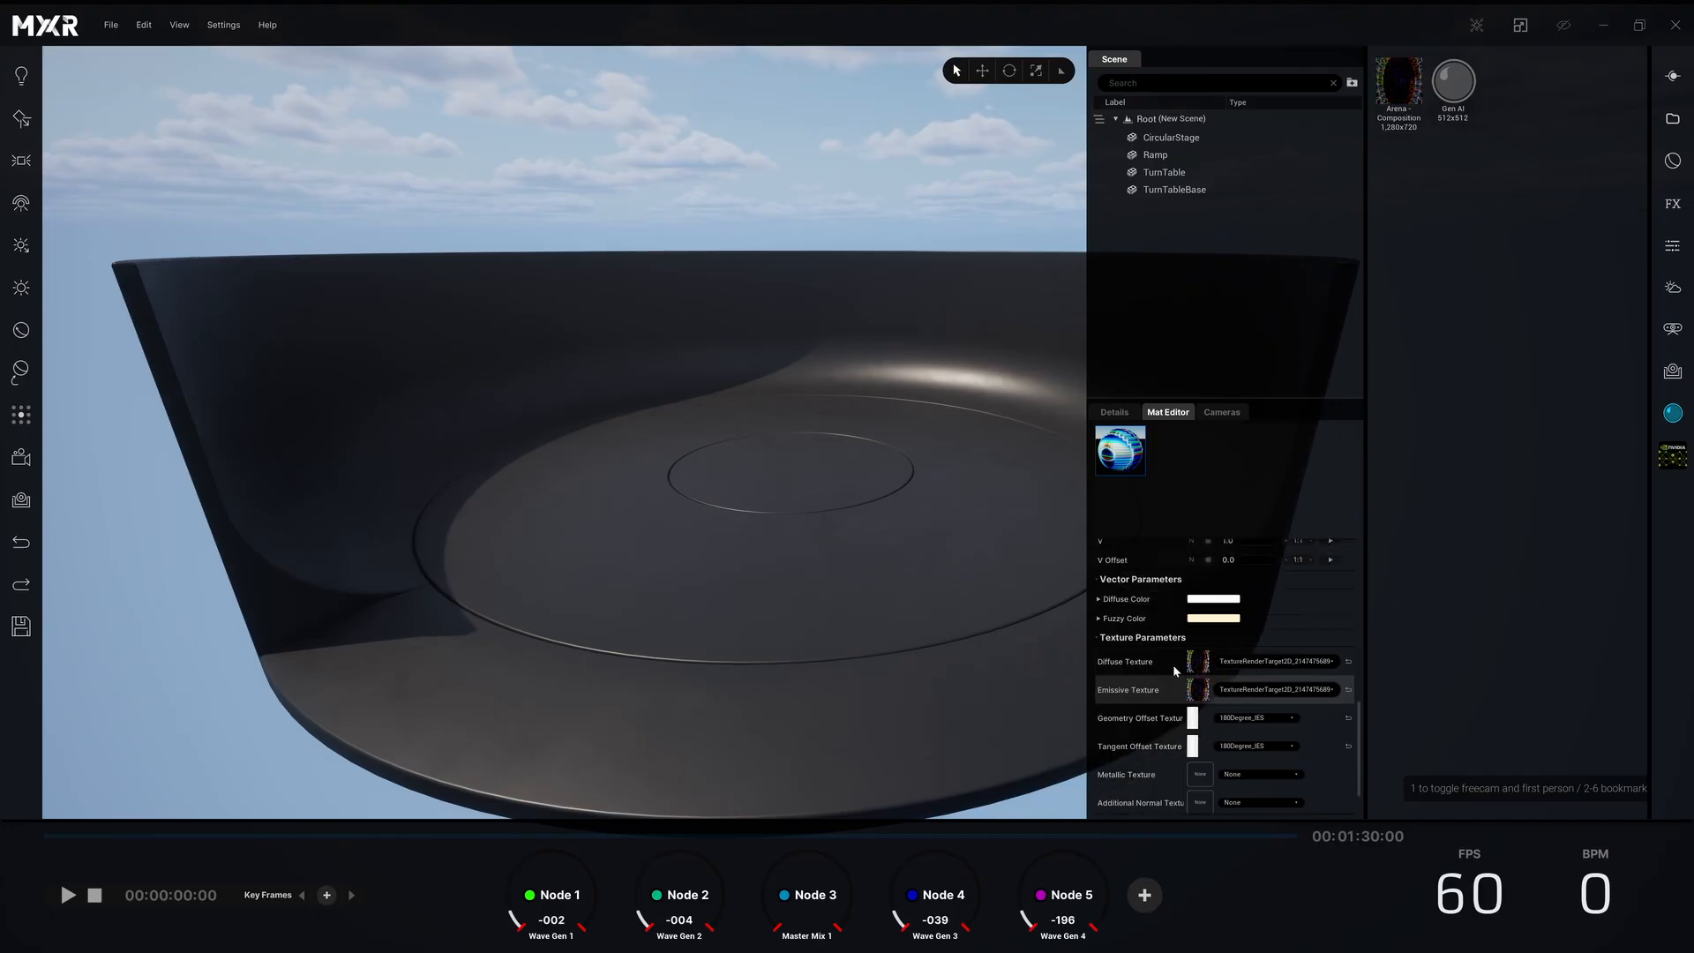
pyautogui.scroll(4, 1170, 672)
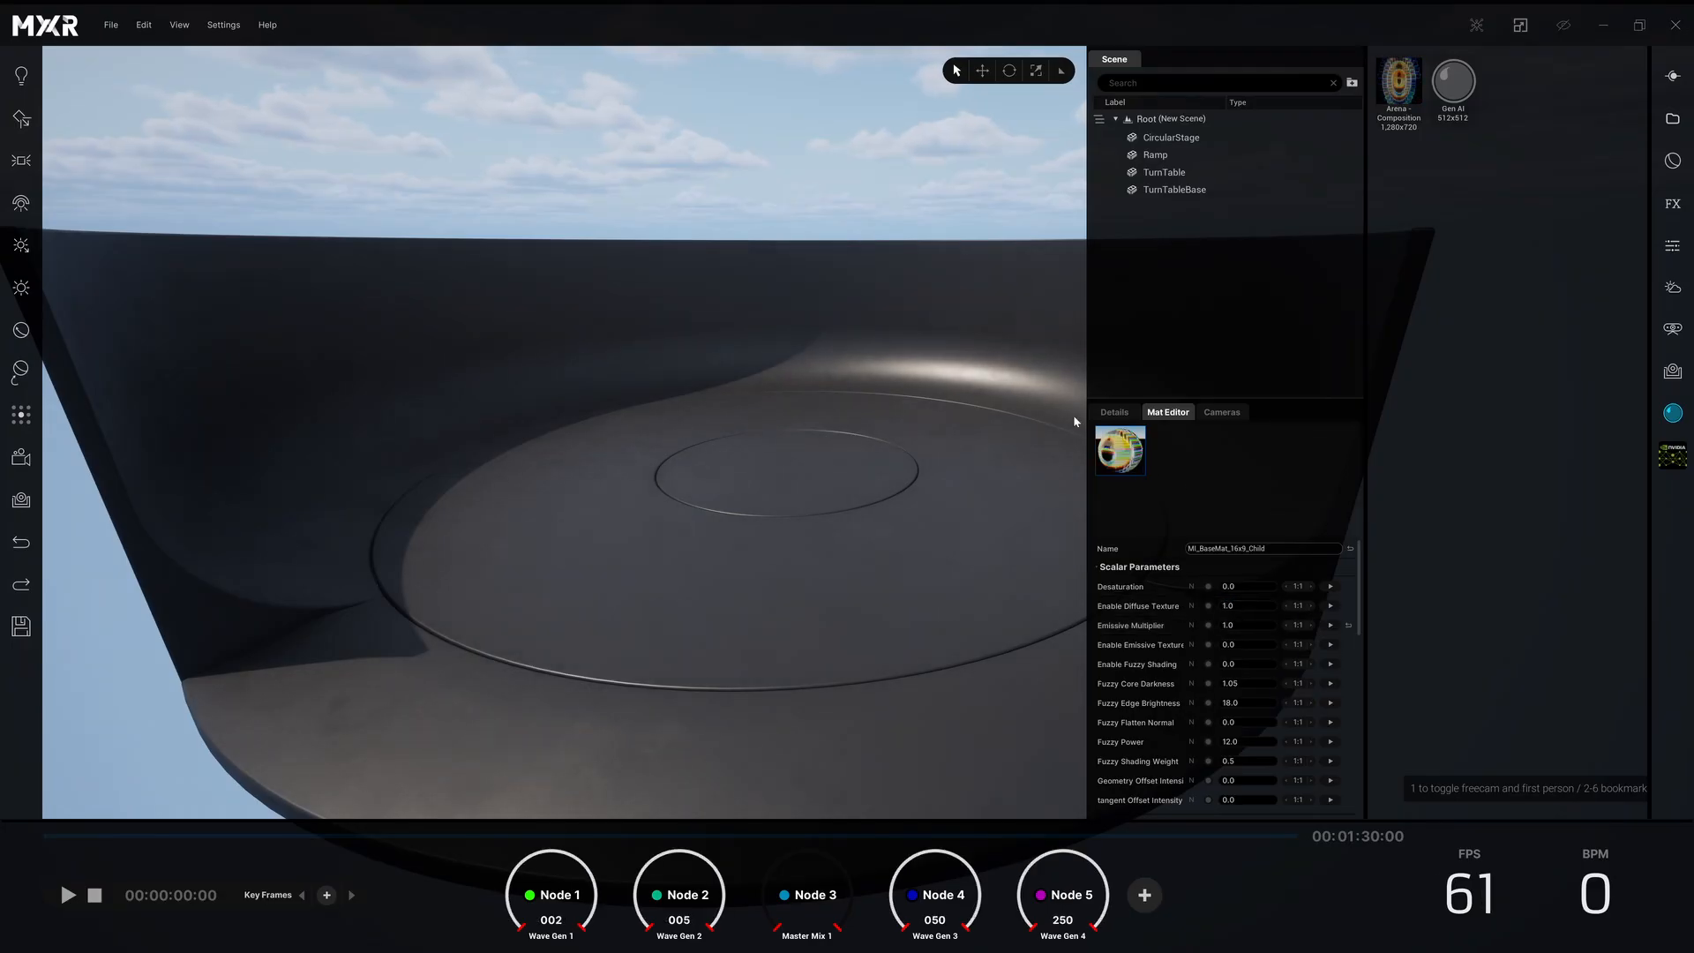
pyautogui.moveTo(894, 302); pyautogui.dragTo(893, 300)
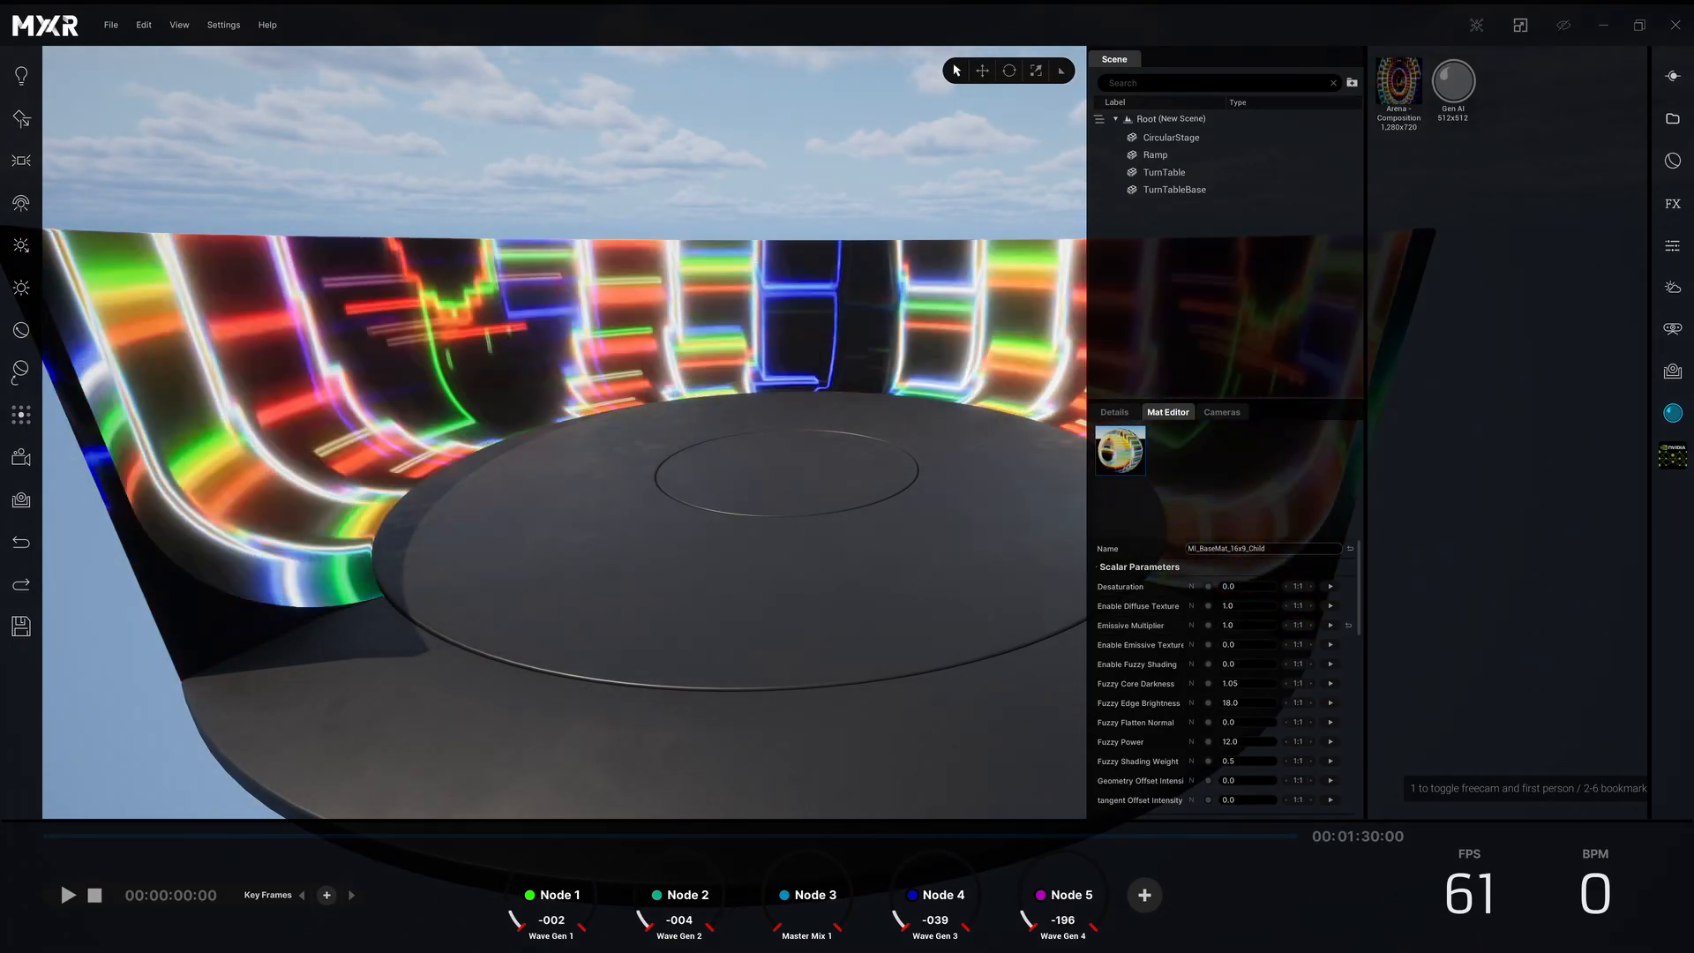
# - Set the wall material's Tiling to 0.5
pyautogui.moveTo(893, 300)
pyautogui.mouseDown(button='right')
pyautogui.moveTo(935, 221)
pyautogui.moveTo(875, 287)
pyautogui.mouseUp(button='right')
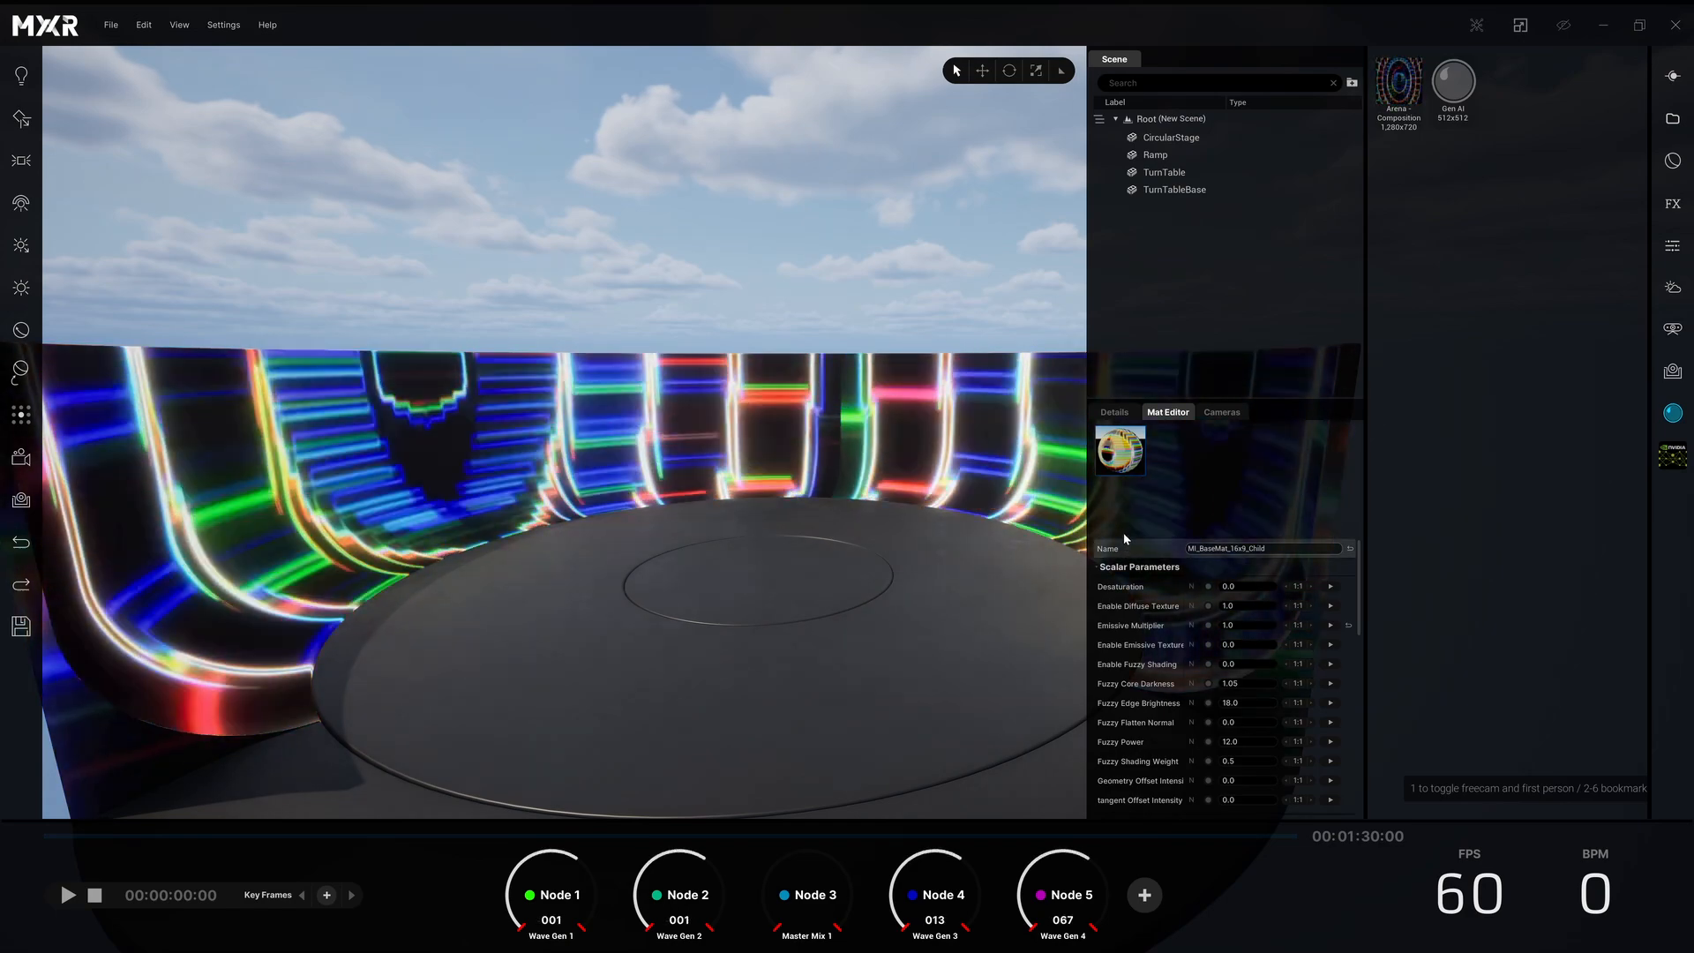
pyautogui.scroll(-5, 1177, 658)
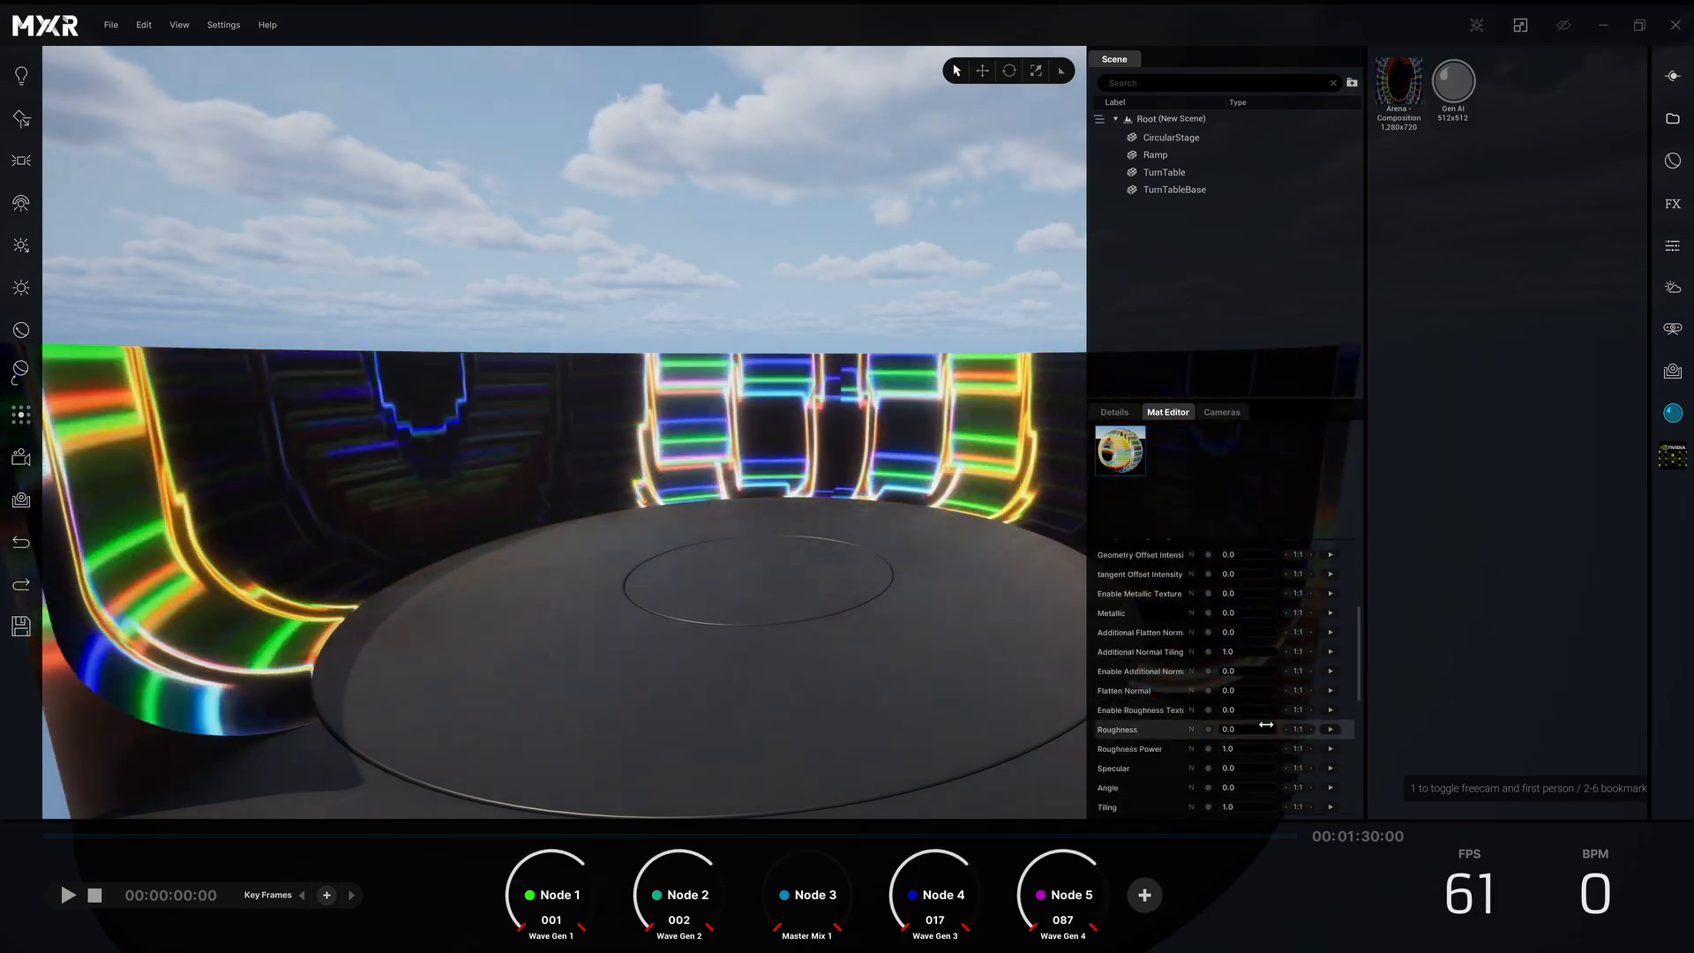
pyautogui.moveTo(669, 565); pyautogui.dragTo(759, 576, button='right')
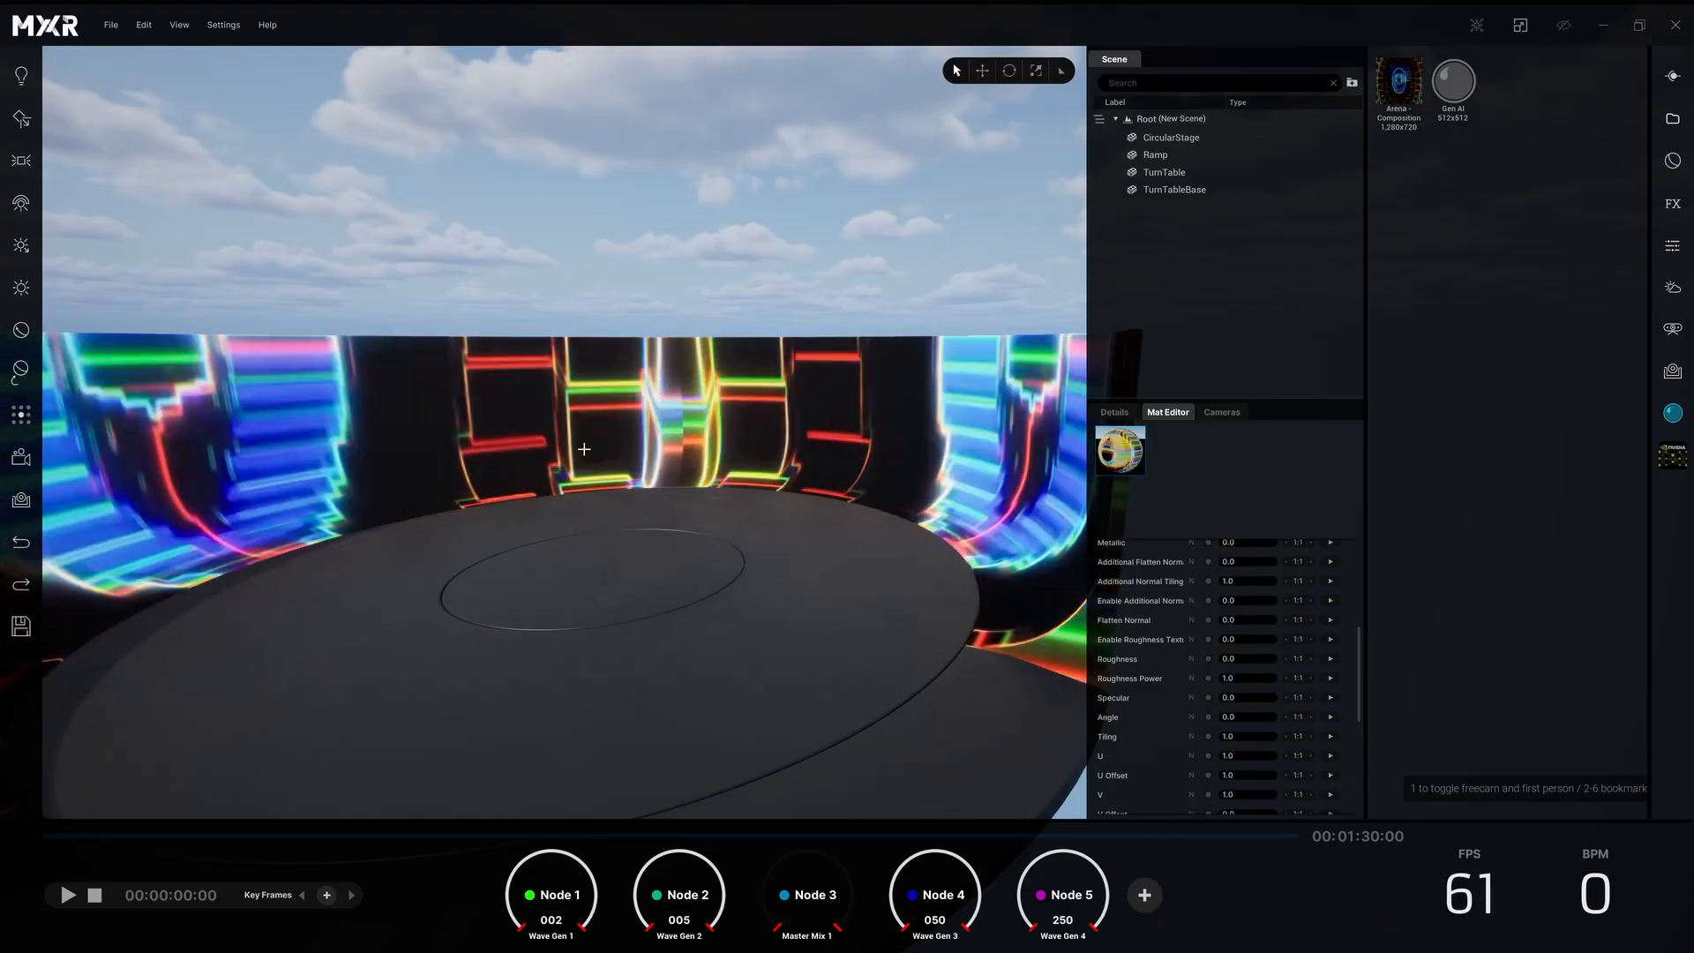
pyautogui.click(1240, 738)
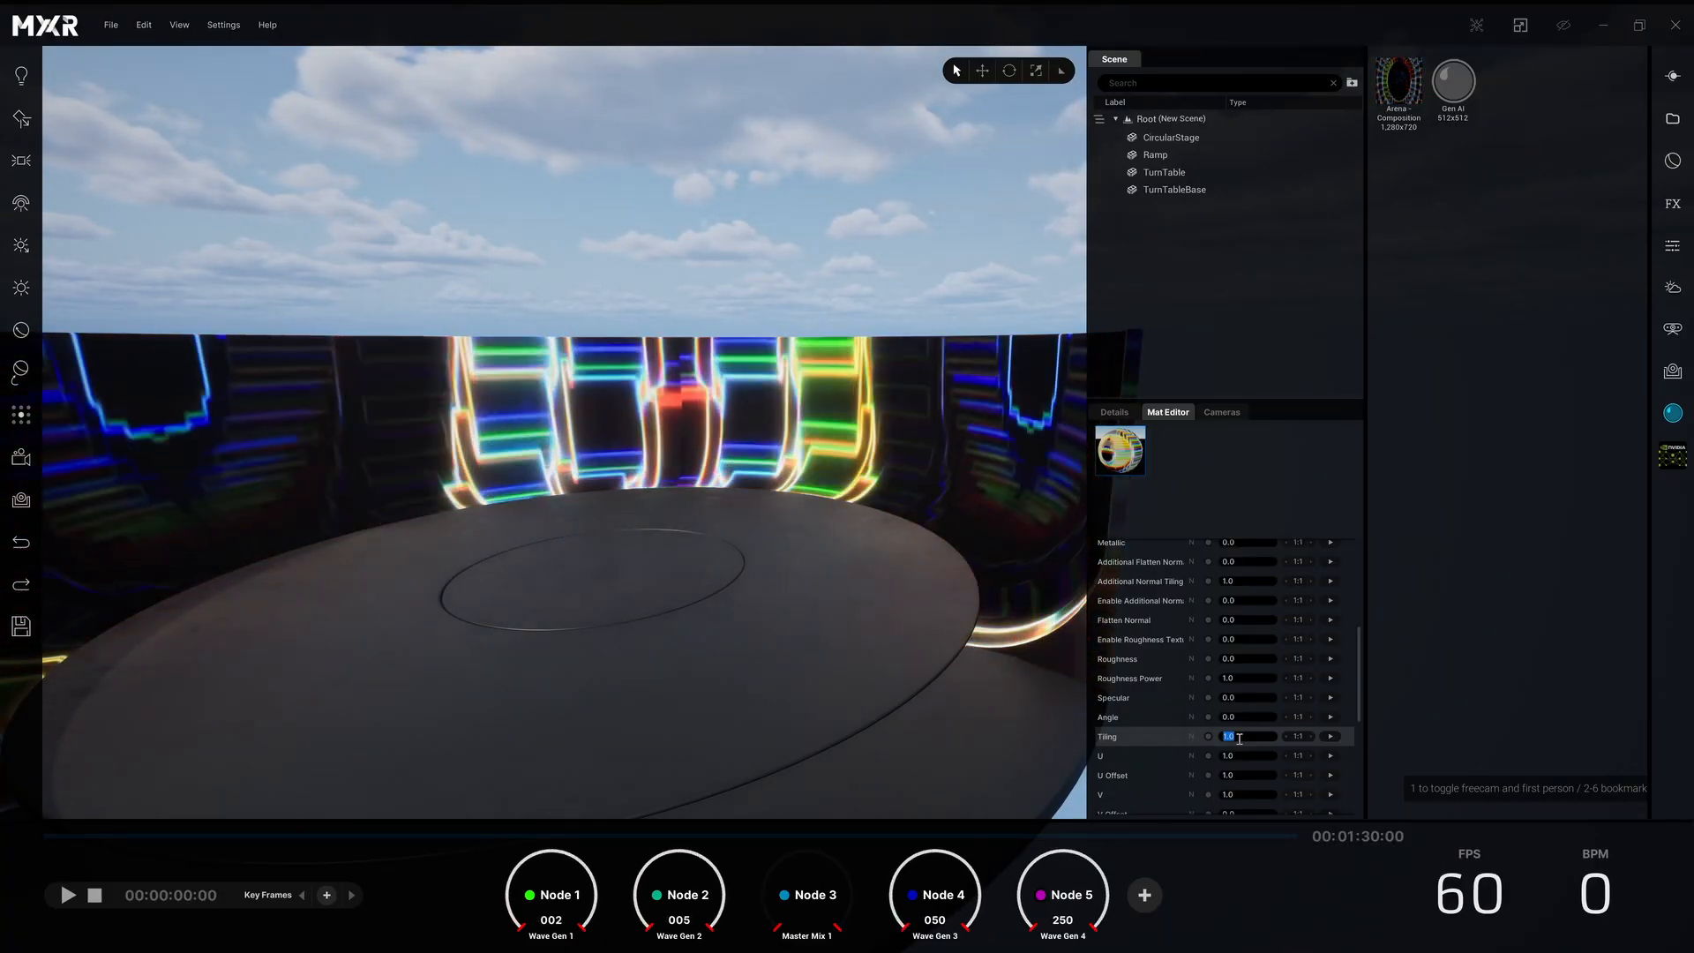
pyautogui.write('0.5')
pyautogui.press('Return')
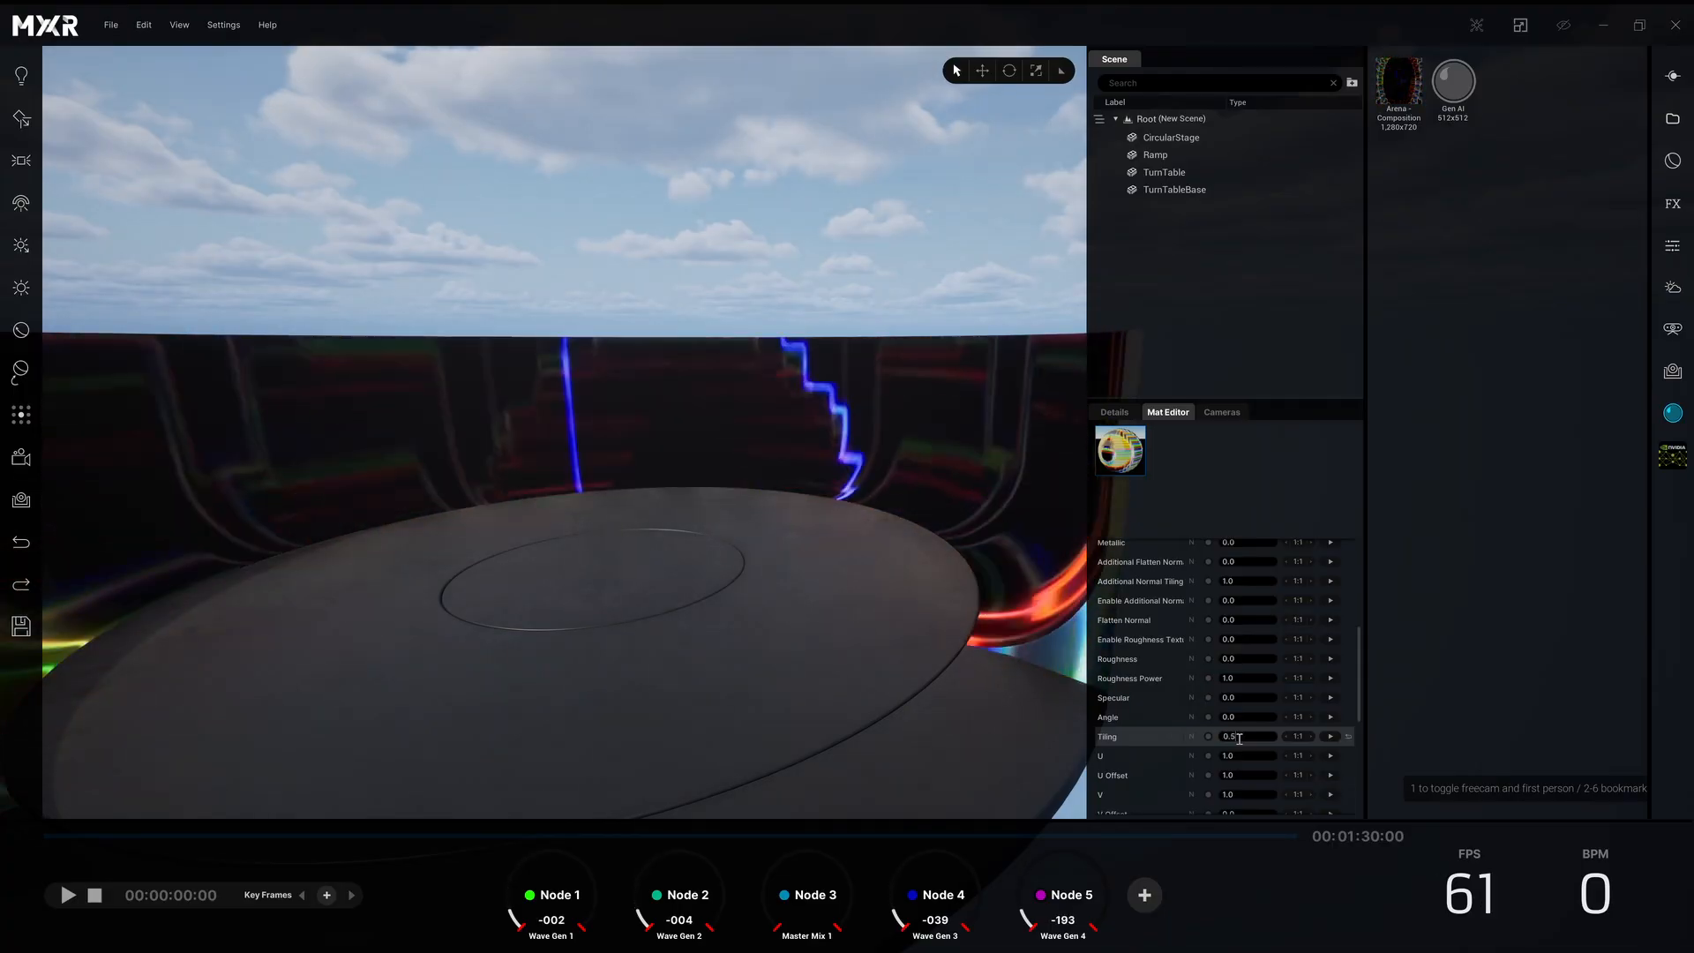
# - Adjust the wall material's Tiling to 0.55
pyautogui.moveTo(881, 560); pyautogui.dragTo(926, 529, button='right')
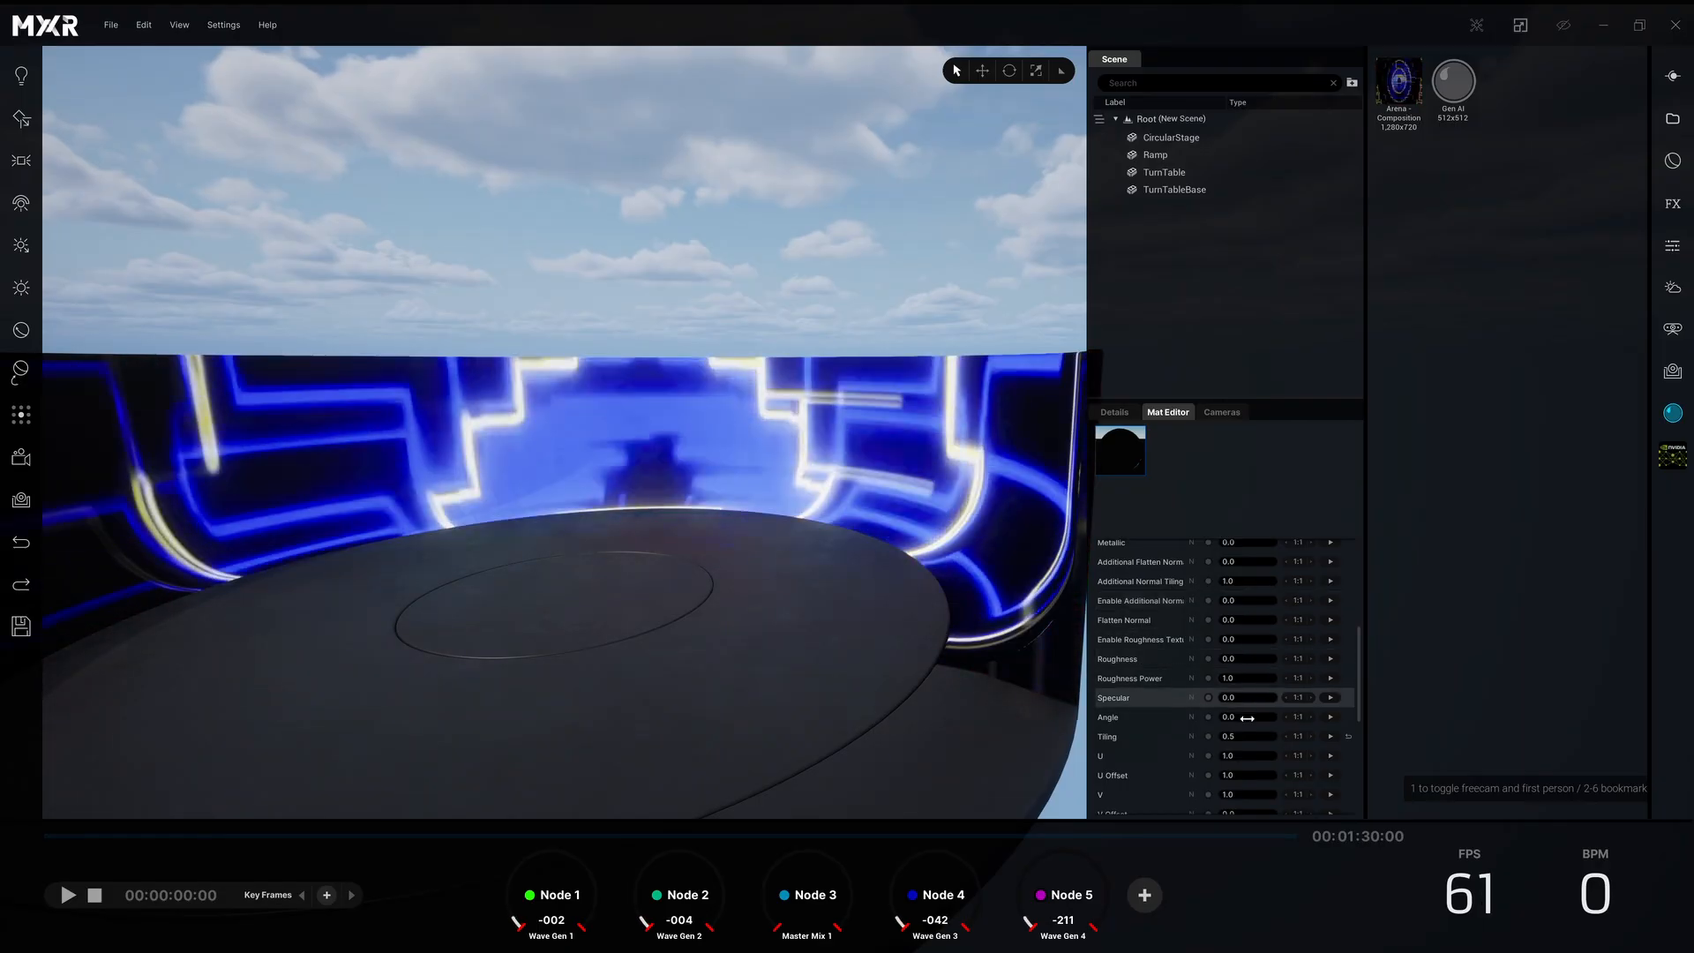
pyautogui.click(1246, 736)
pyautogui.write('0.55')
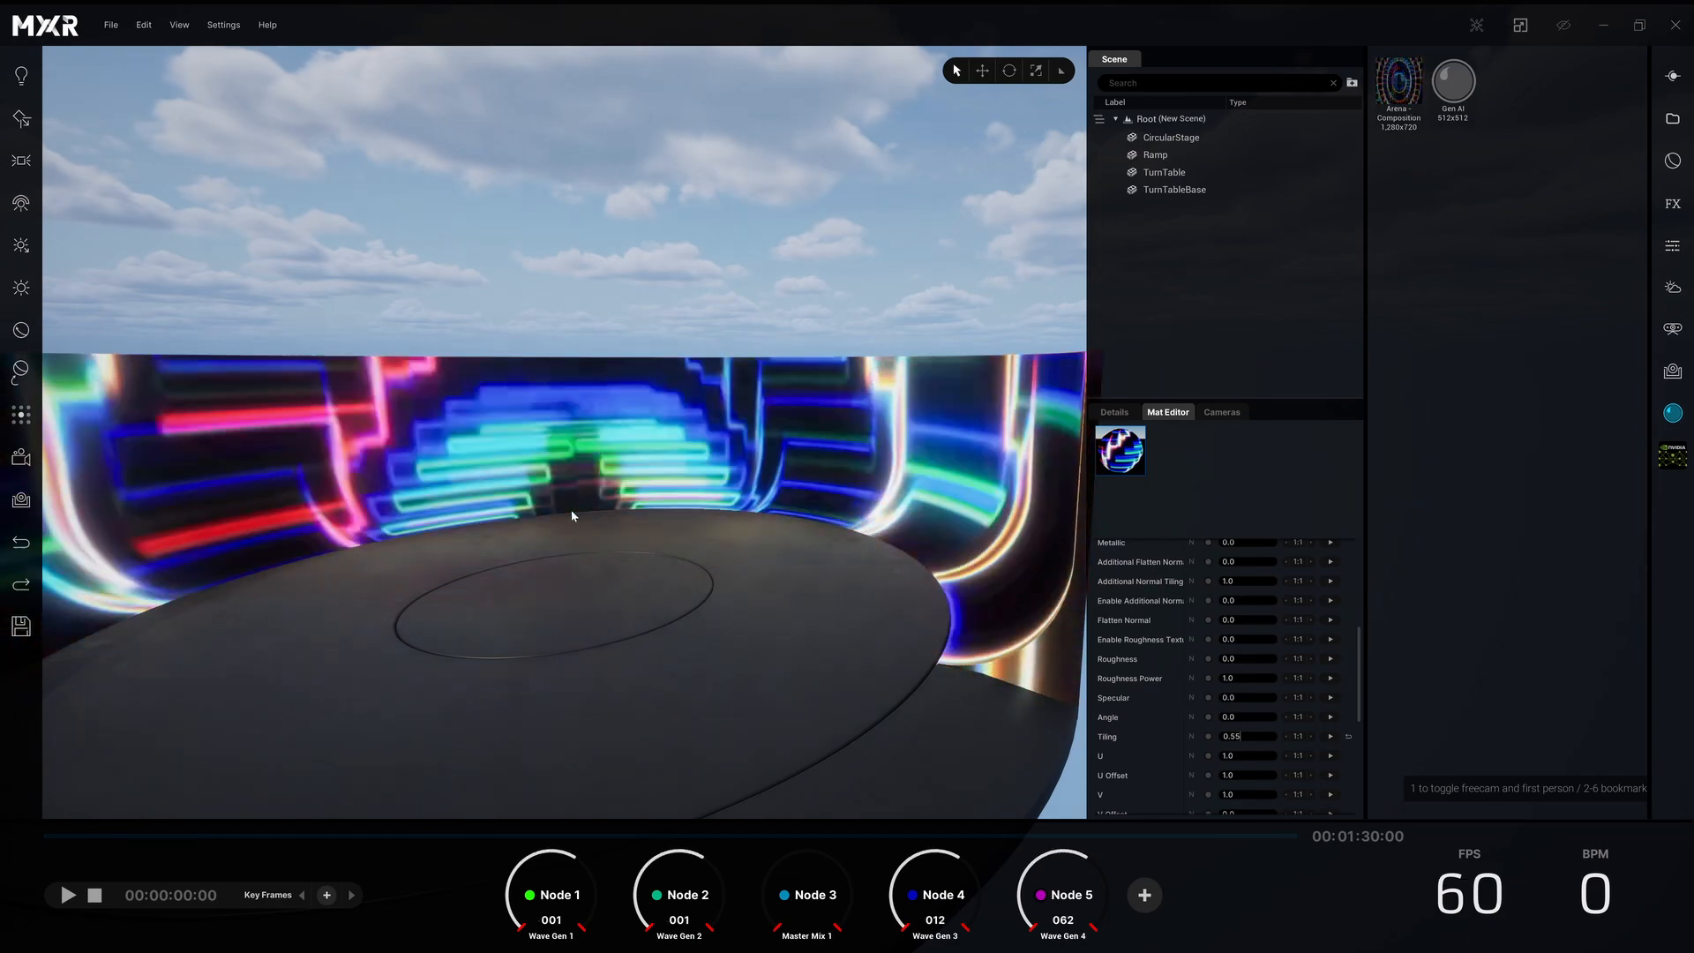
# - Adjust the wall material's V Offset, trying 0.1 and 0.2 and settling on 0.15
pyautogui.scroll(-1, 1209, 723)
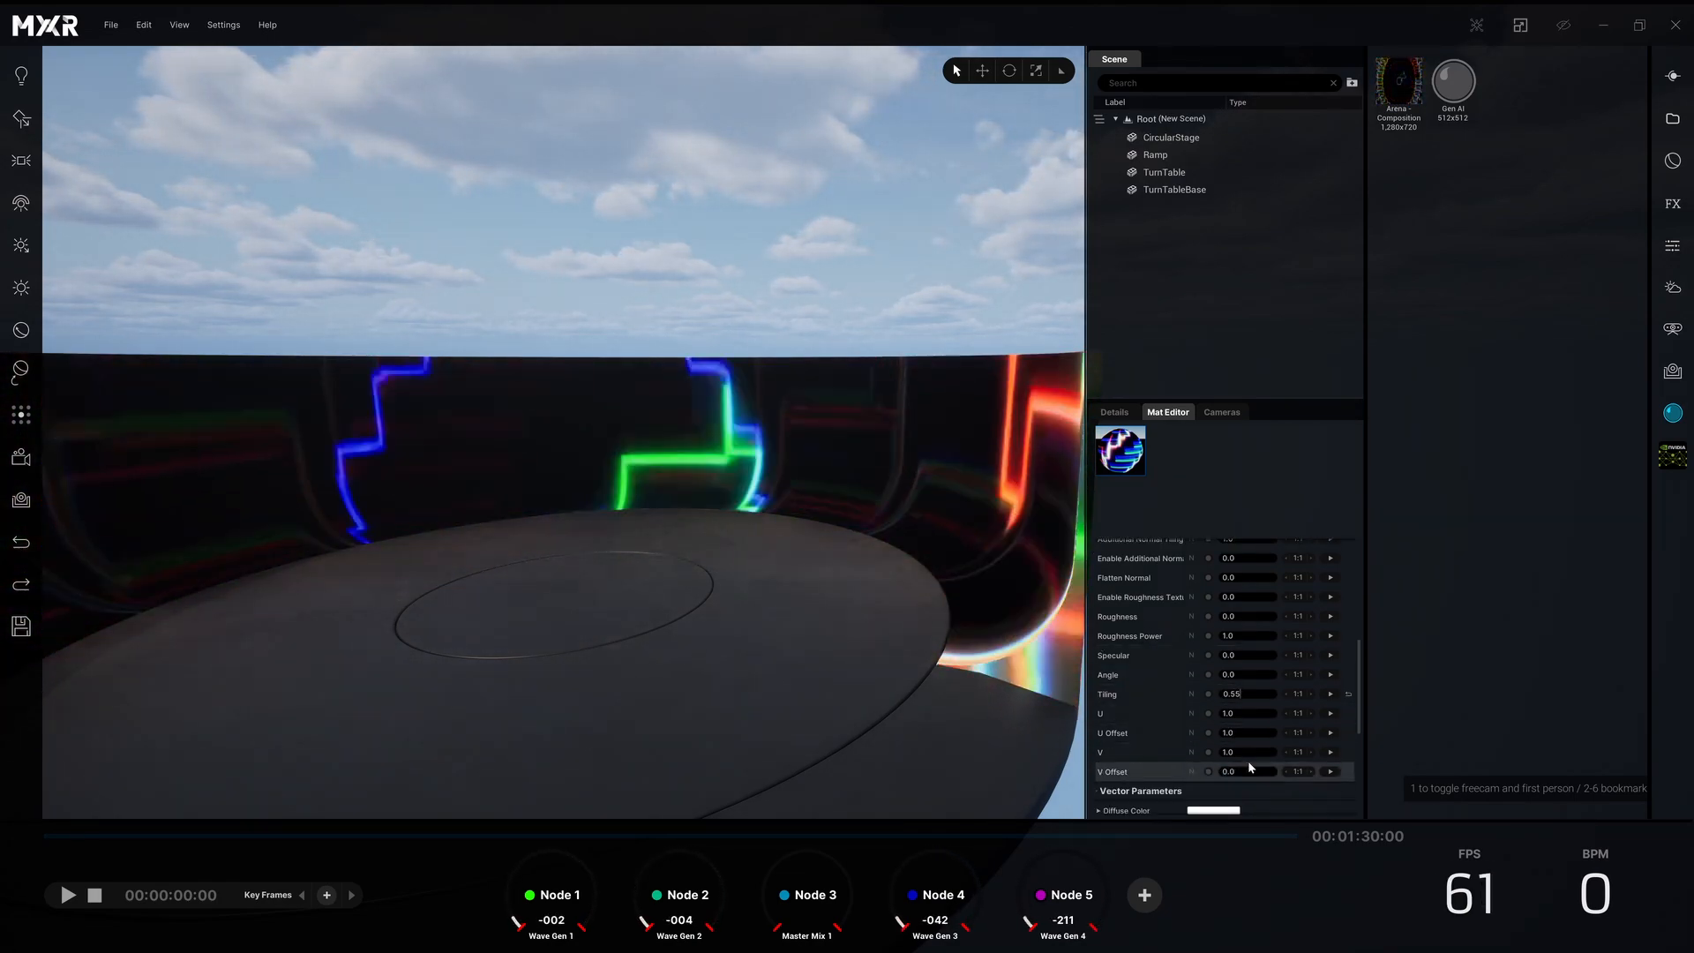
pyautogui.click(1247, 773)
pyautogui.write('0.1')
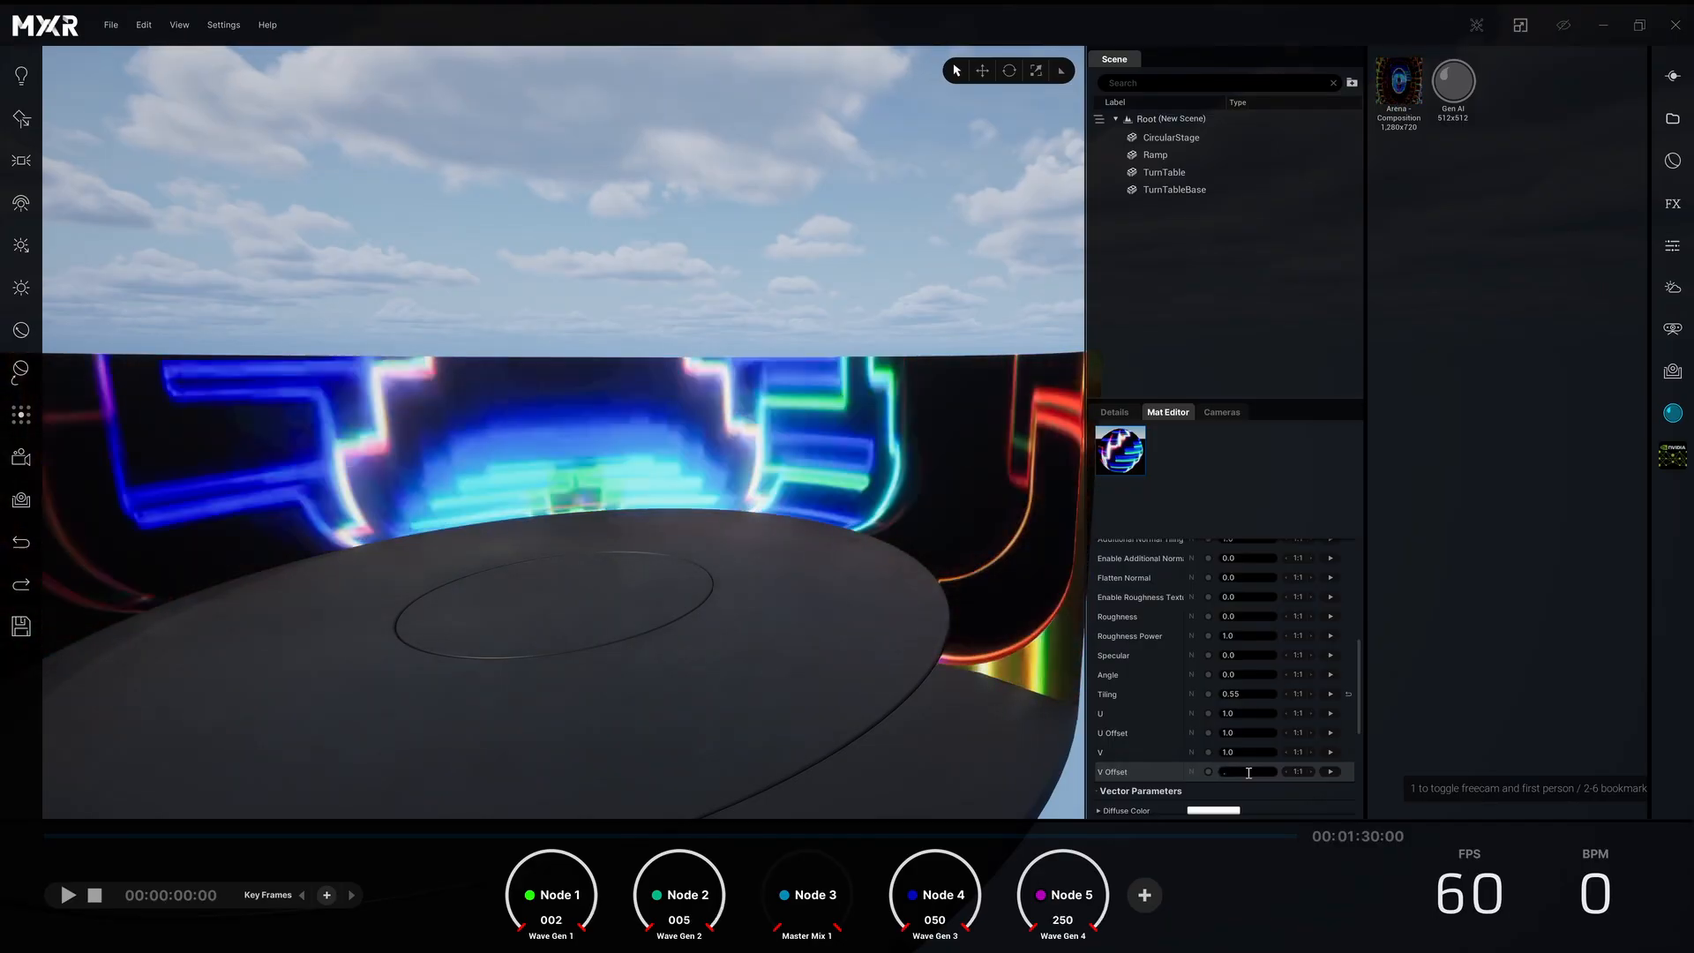
pyautogui.moveTo(1249, 773); pyautogui.dragTo(1132, 780)
pyautogui.write('0.2')
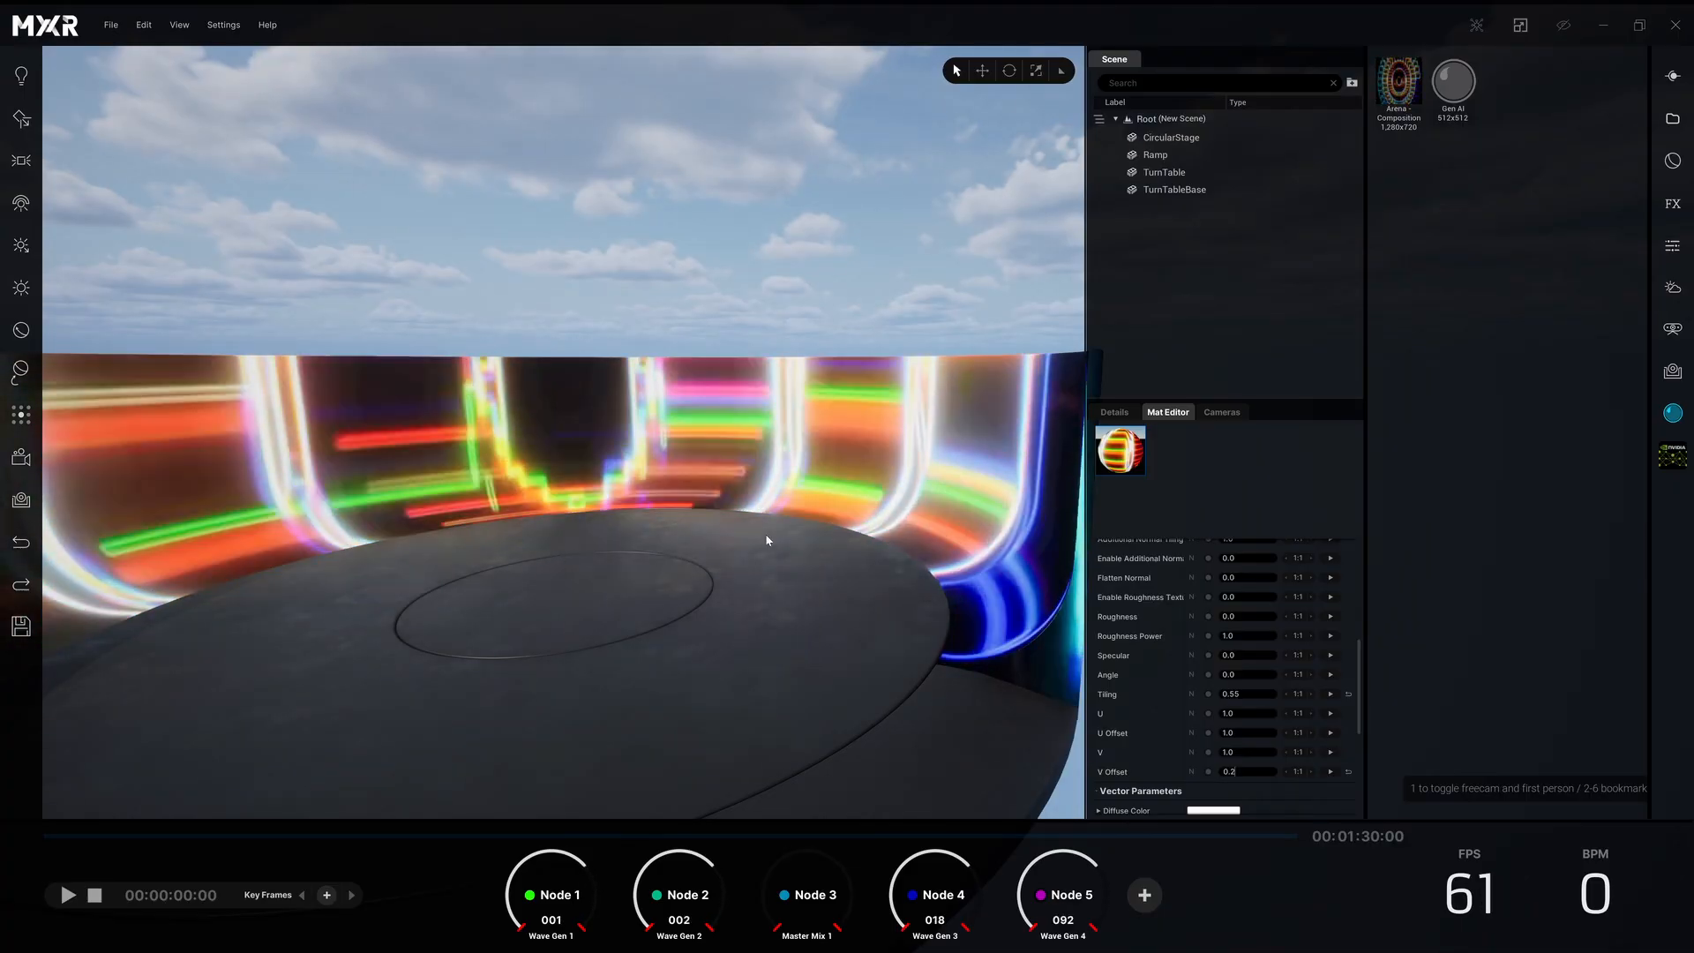
pyautogui.moveTo(768, 537); pyautogui.dragTo(618, 406, button='right')
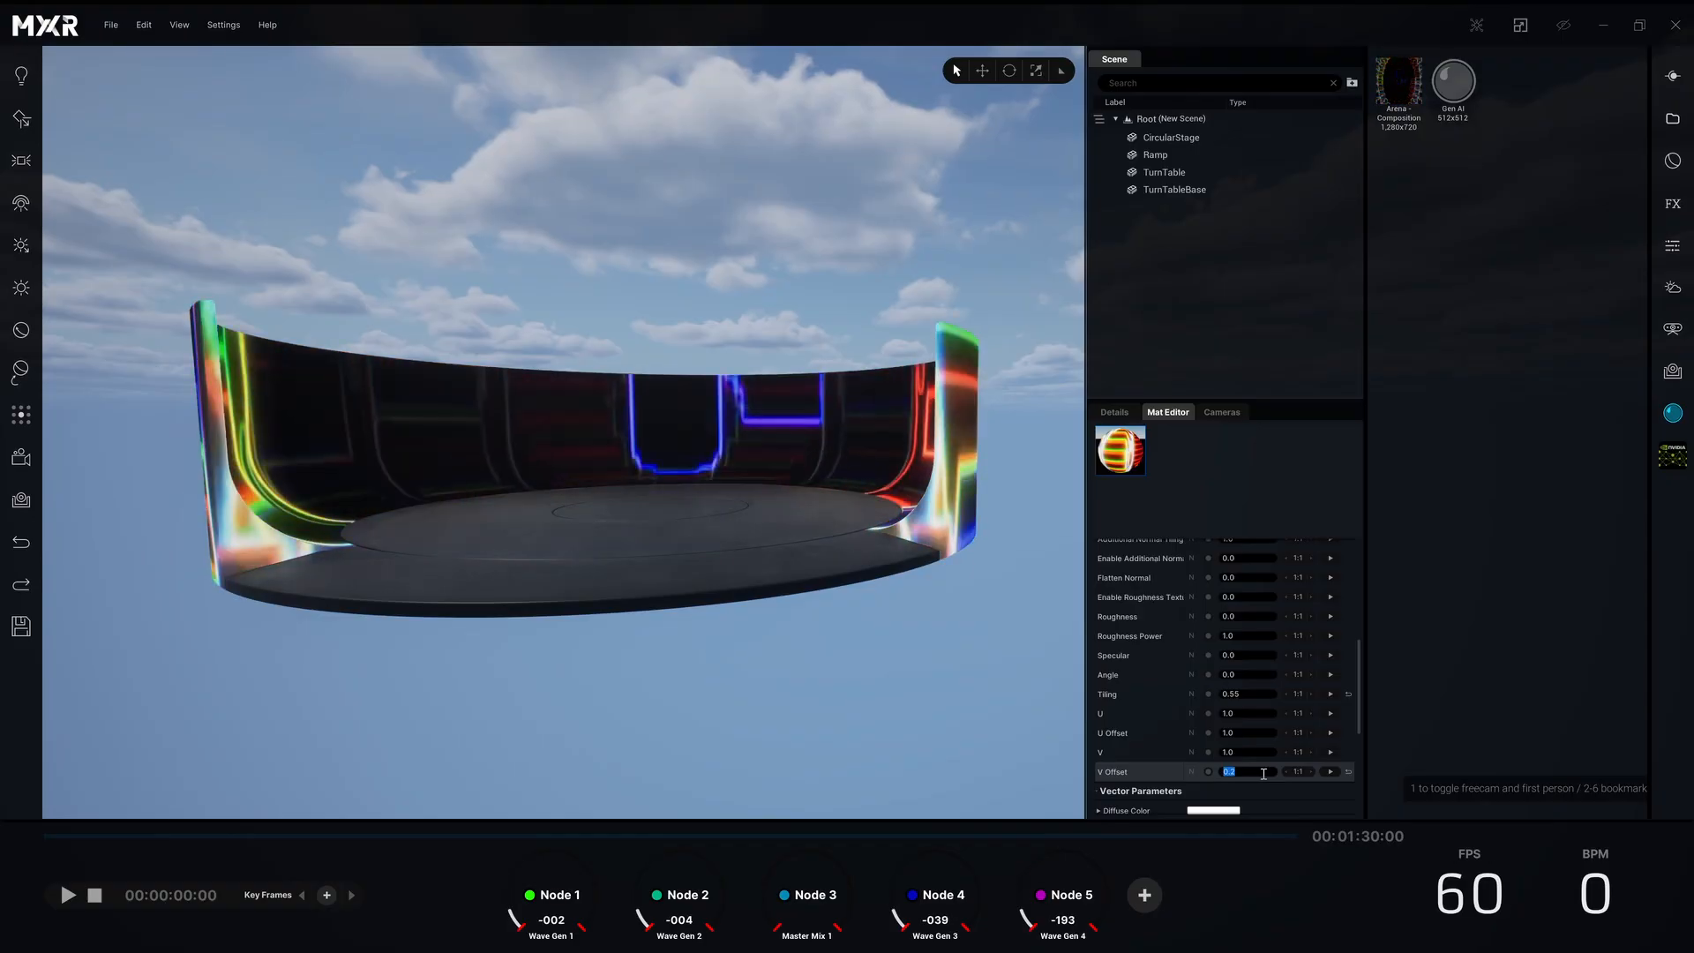
pyautogui.press('BackSpace')
pyautogui.write('15')
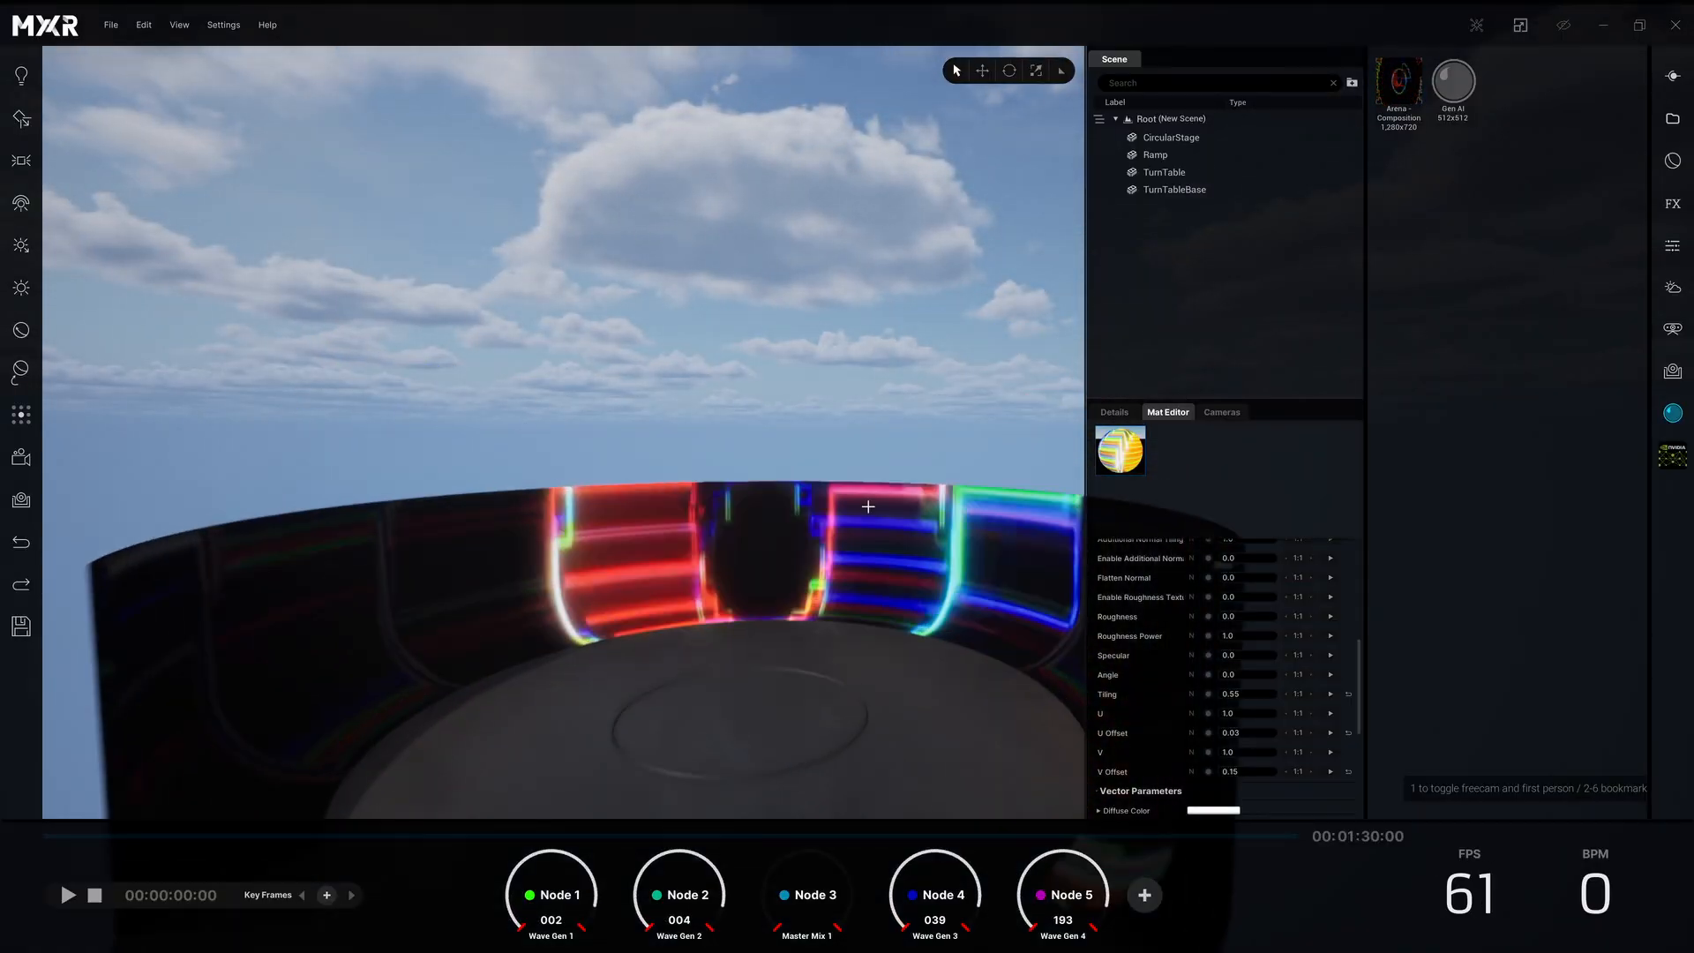
# - Apply the MI_BaseMat_Square material to the turntable disc at the centre of the stage
pyautogui.moveTo(868, 507); pyautogui.dragTo(744, 329, button='right')
pyautogui.click(744, 330)
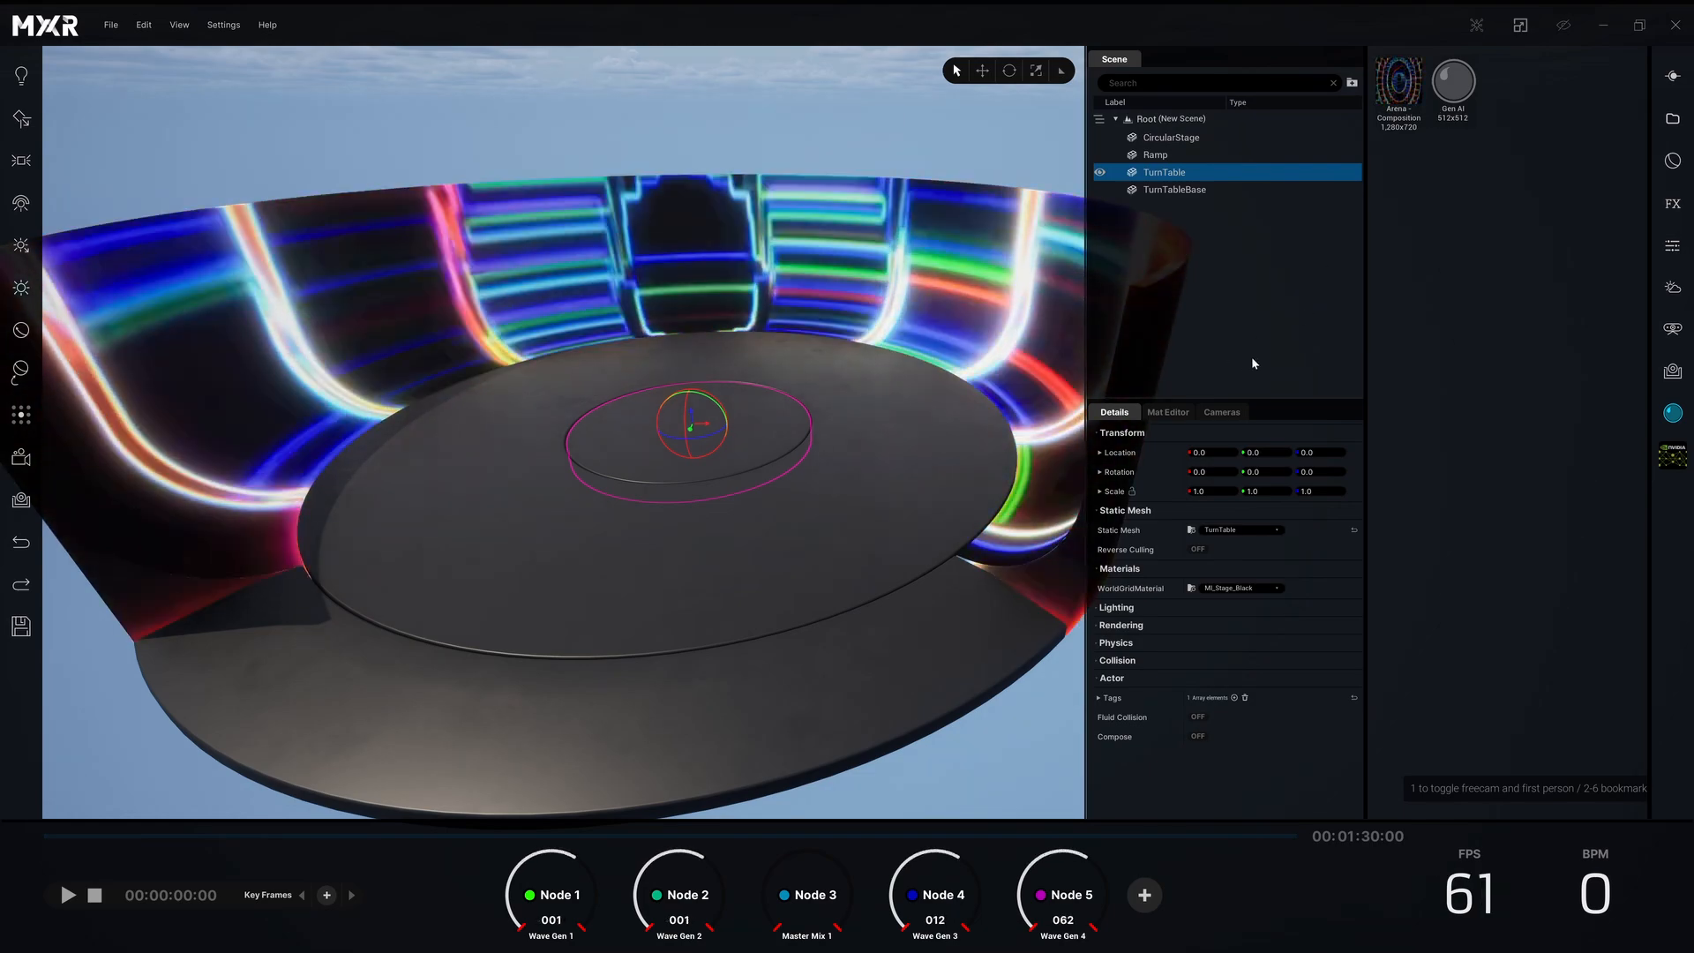
pyautogui.click(1673, 160)
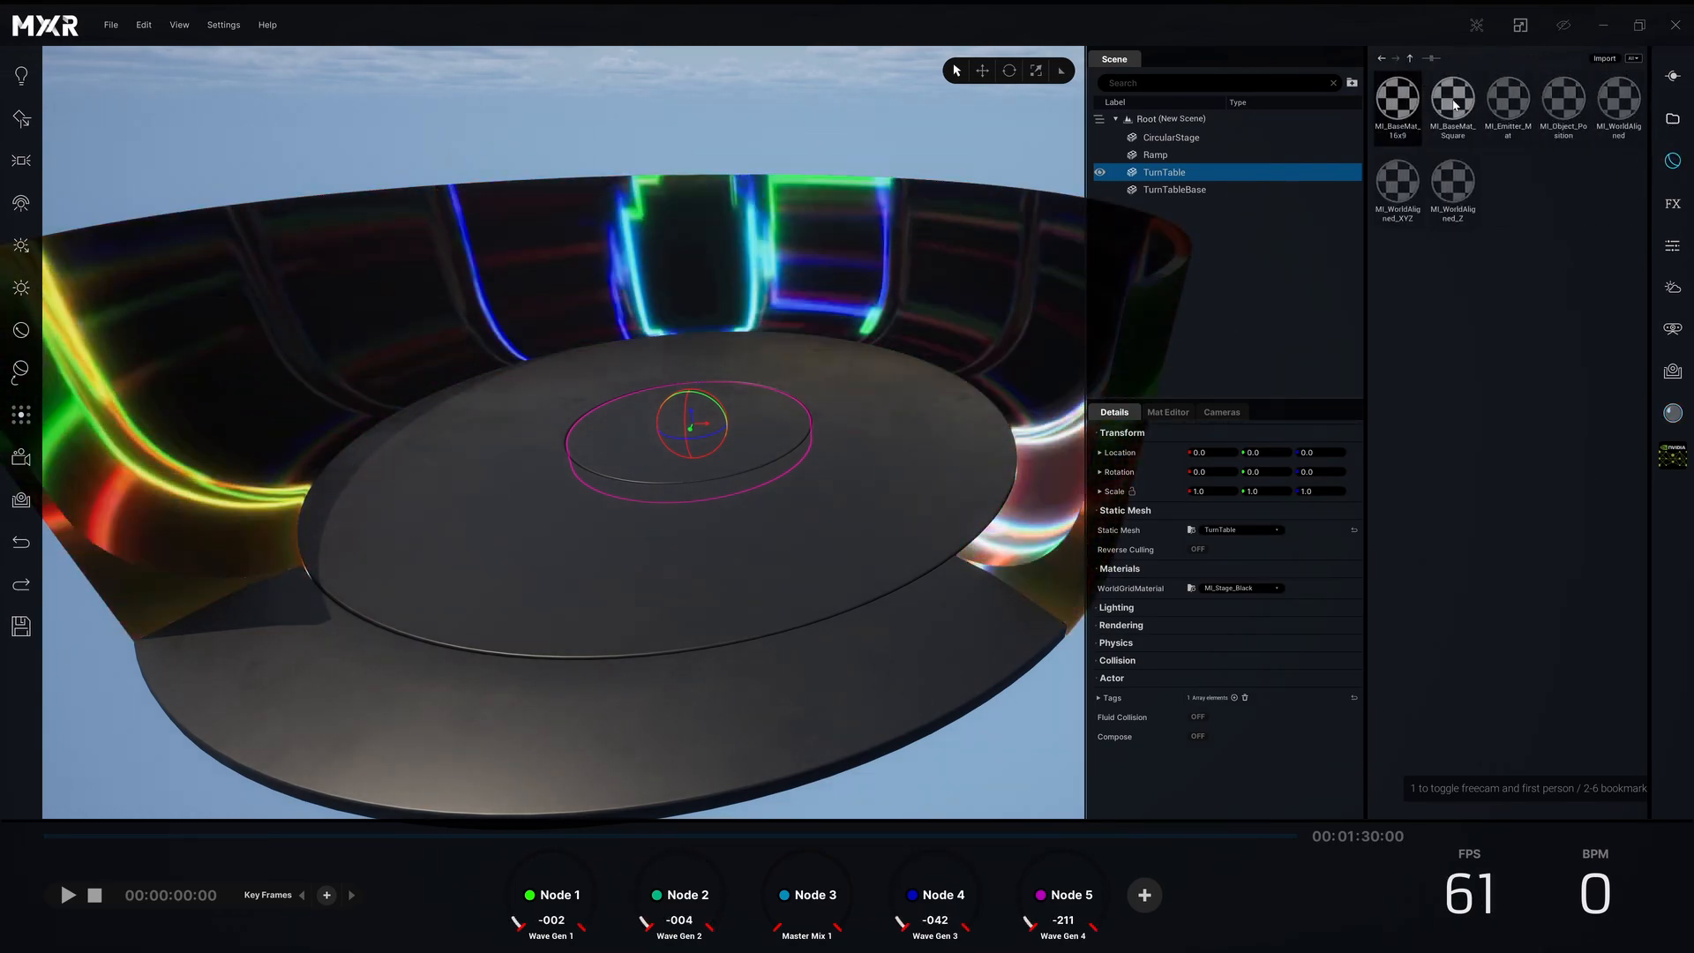
pyautogui.moveTo(1453, 98); pyautogui.dragTo(772, 468)
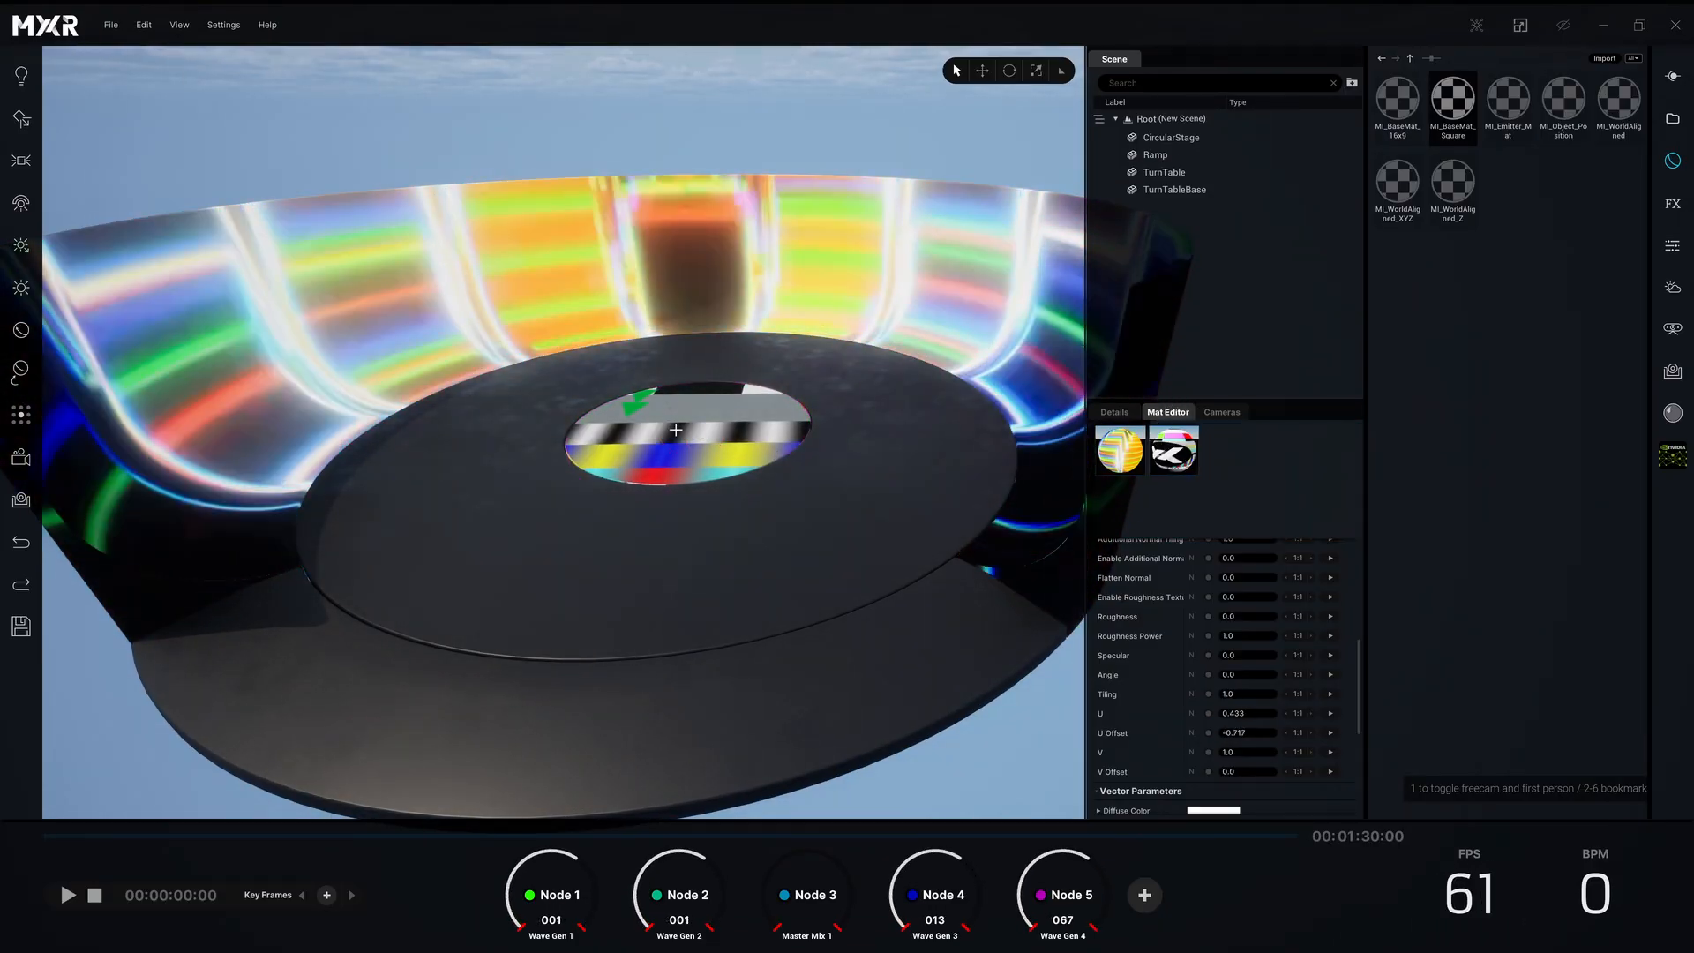
# - Set the turntable material's U Offset to 0 and its Tiling to 2
pyautogui.click(798, 439)
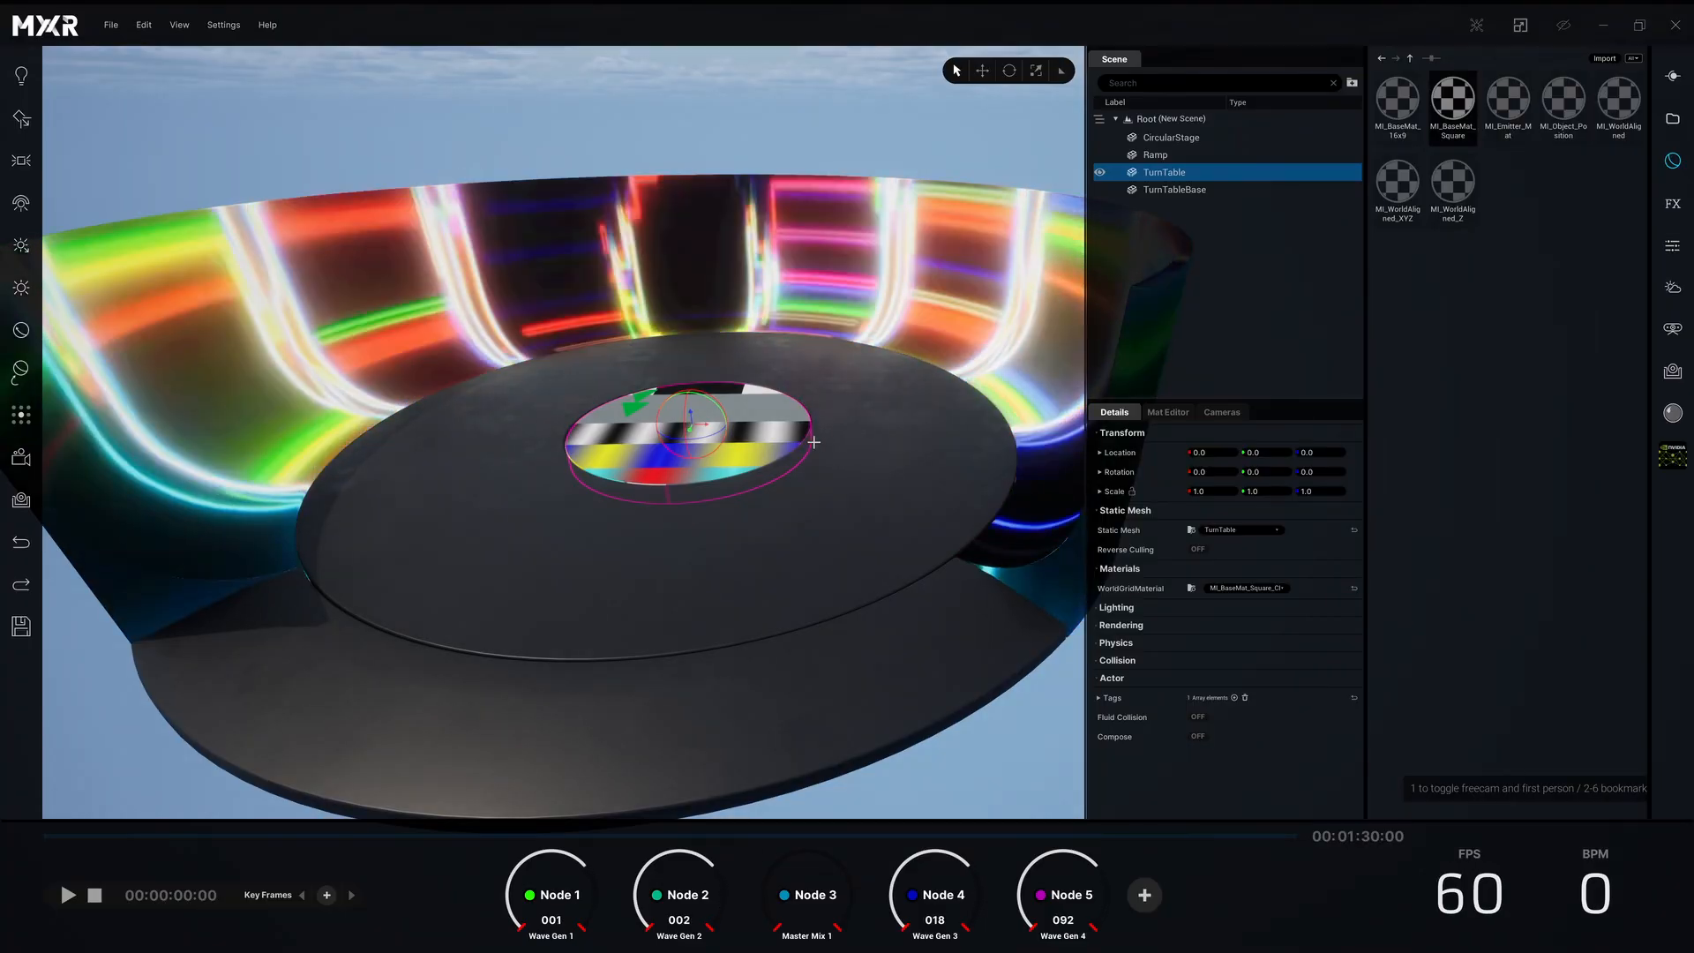
pyautogui.click(1176, 415)
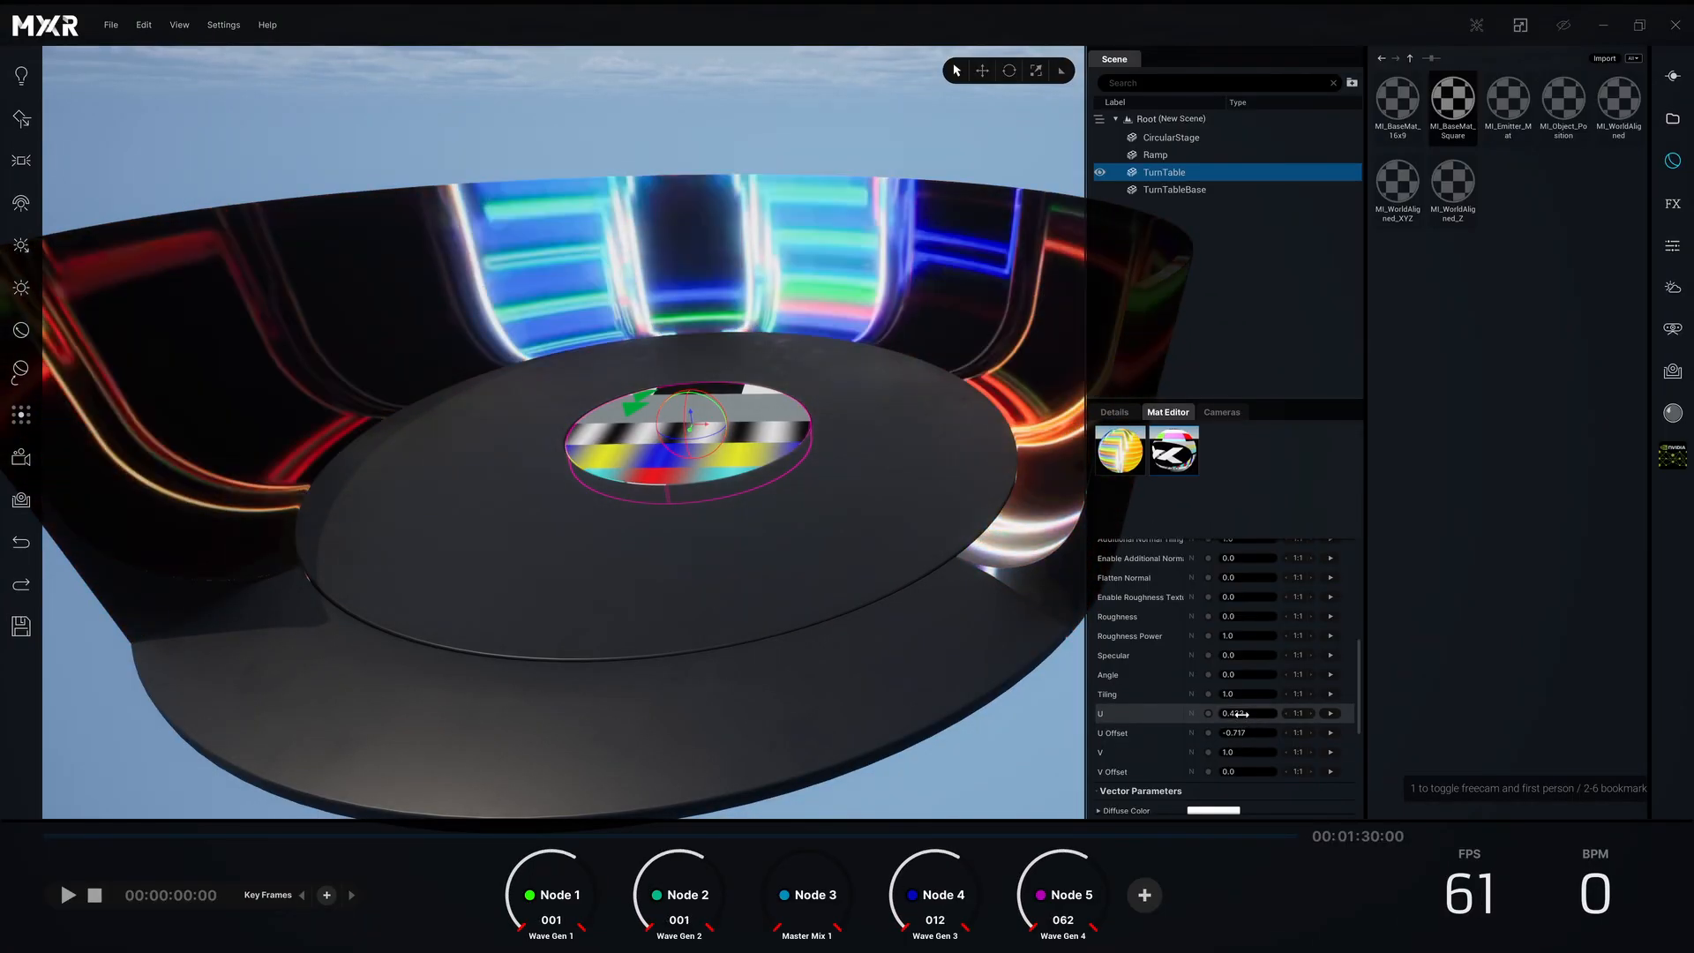
pyautogui.click(1245, 732)
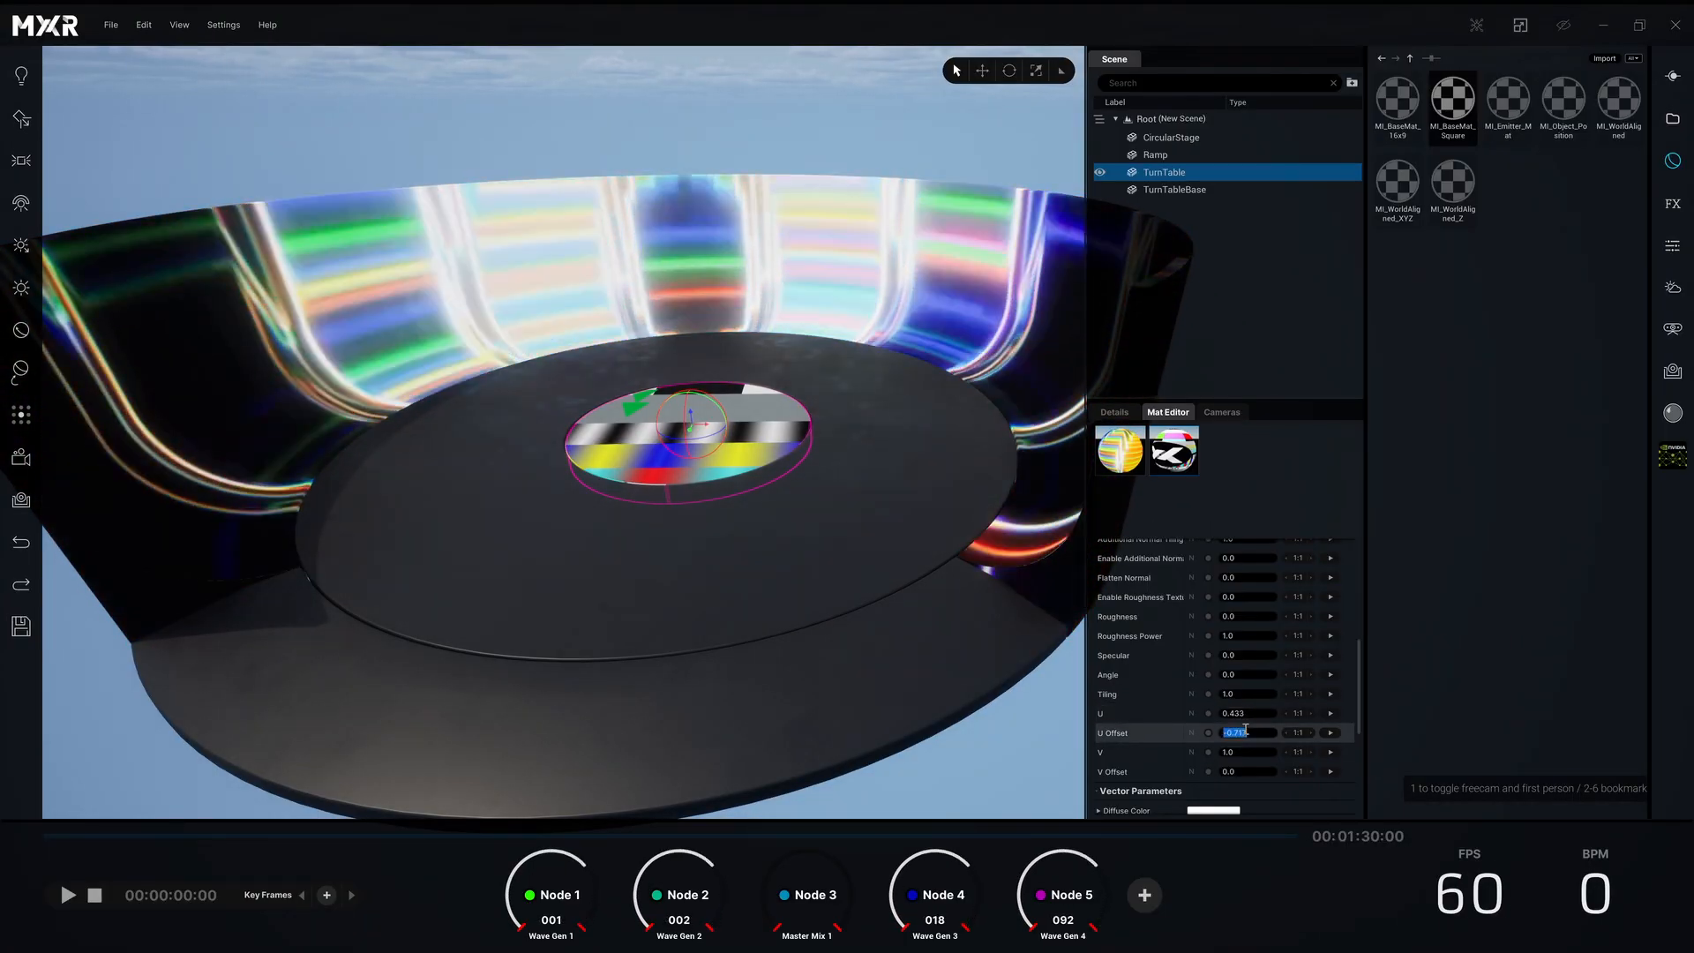
pyautogui.write('0')
pyautogui.press('Return')
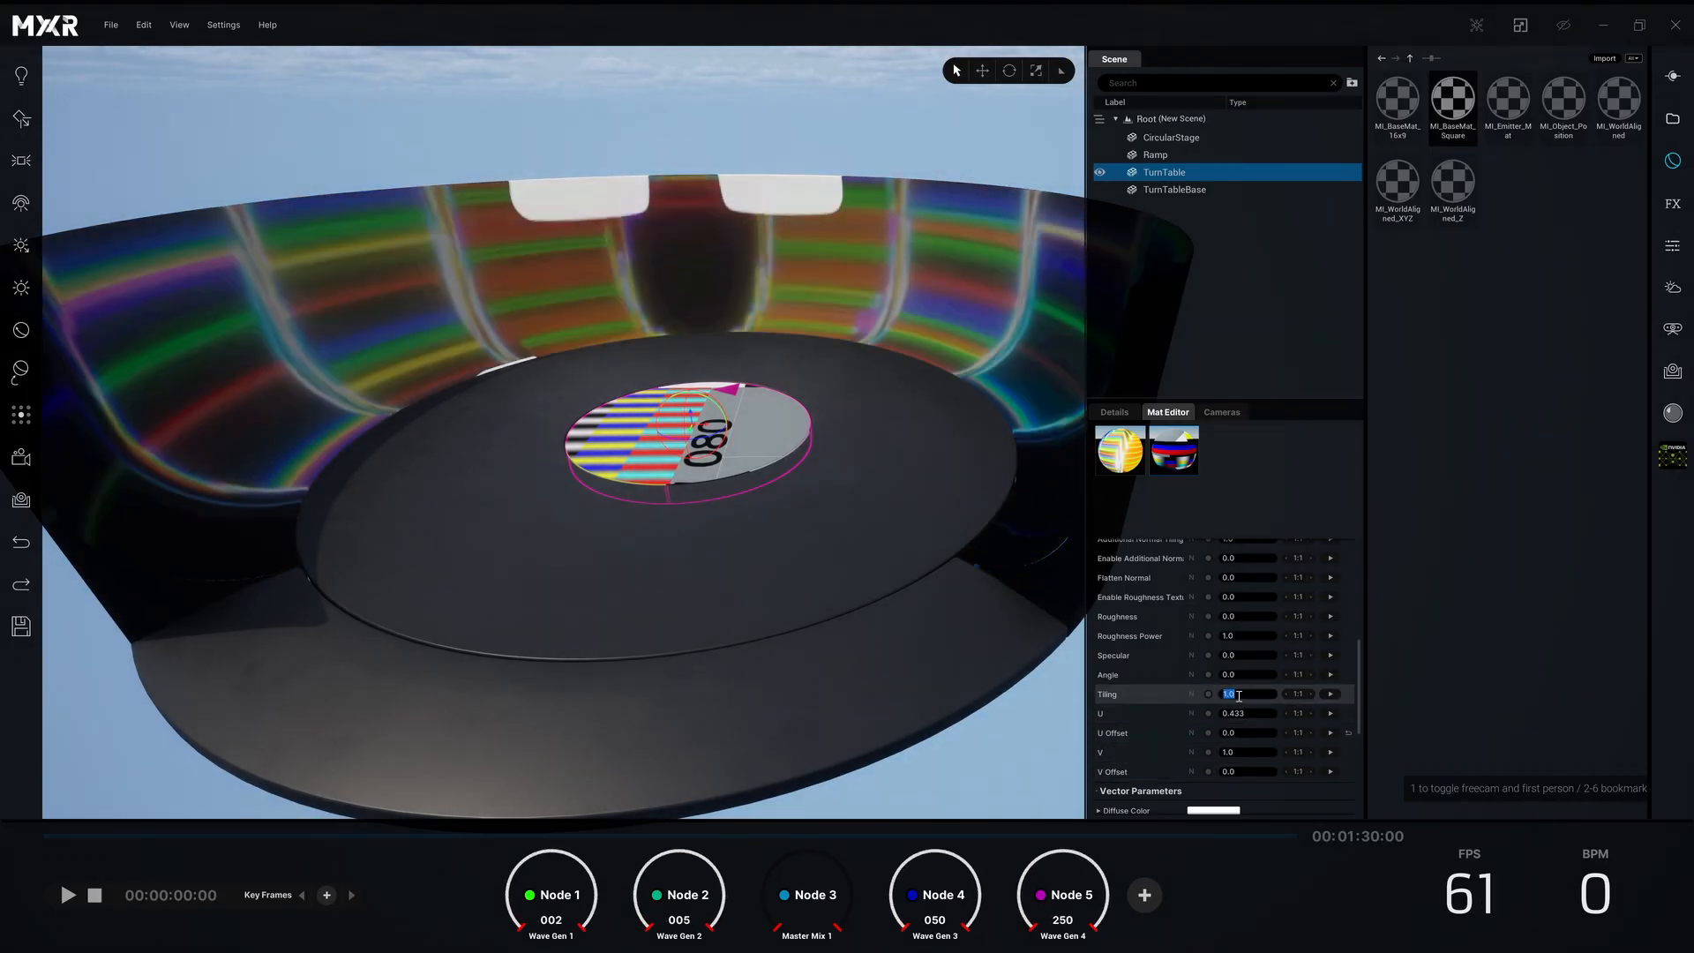
pyautogui.click(1239, 696)
pyautogui.write('2')
pyautogui.press('Return')
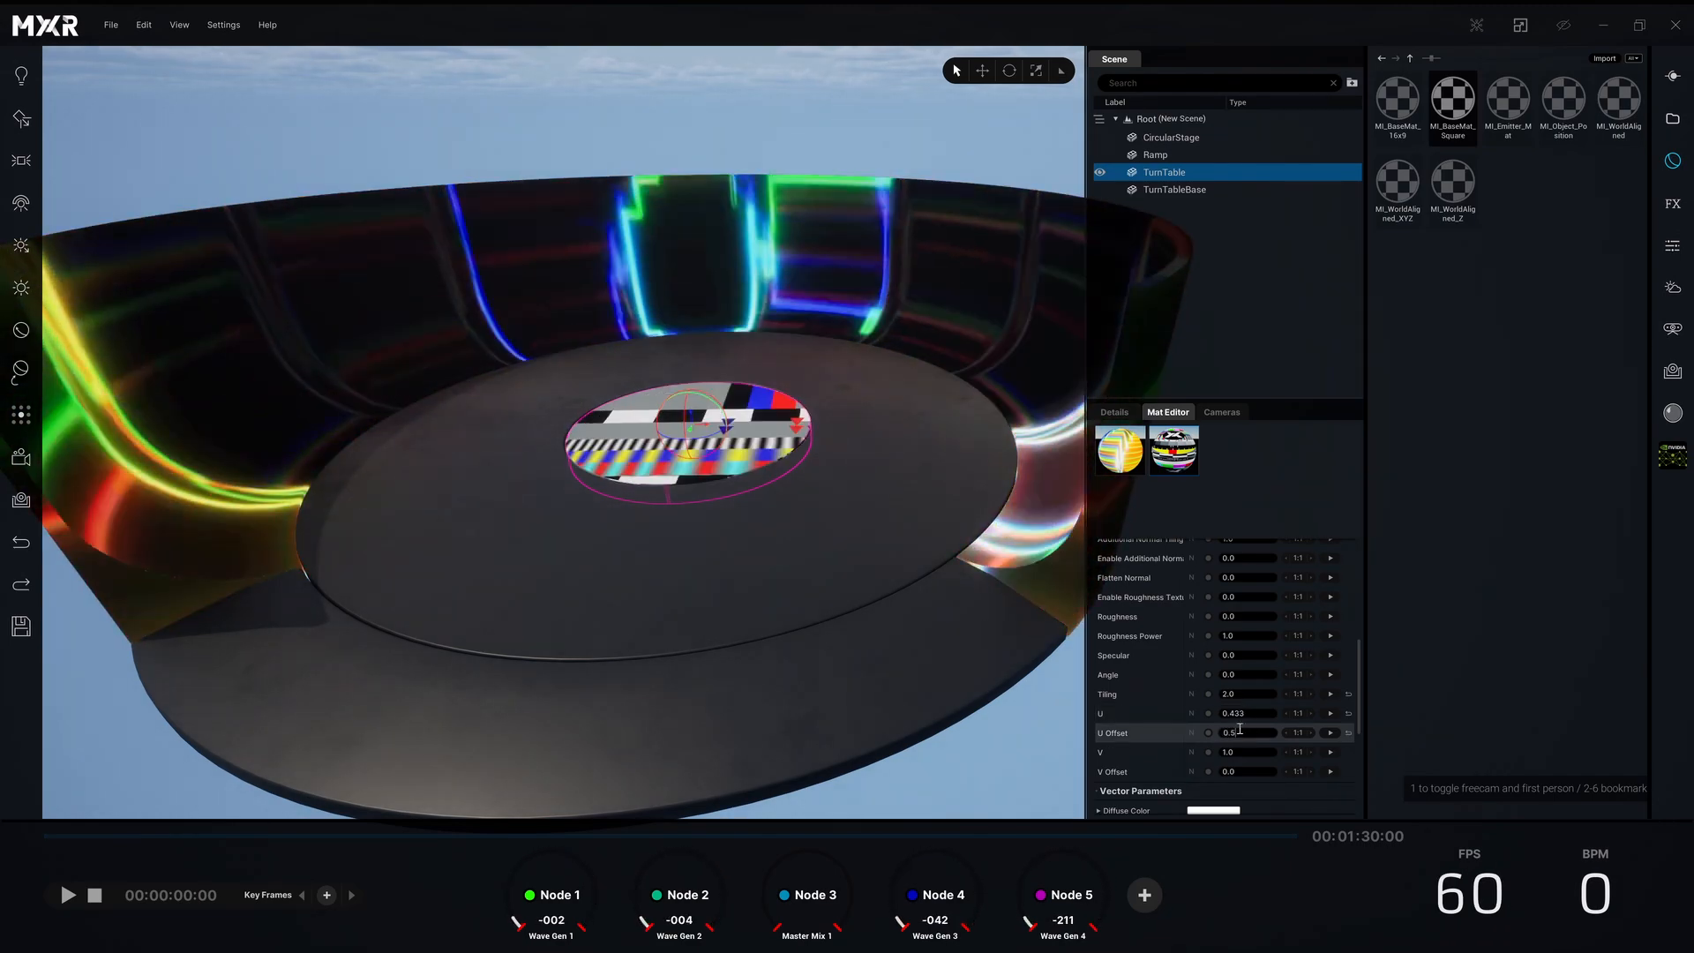
# - Try a U Offset of 0.25 and a V Offset of 0.5 on the turntable material
pyautogui.moveTo(1240, 730); pyautogui.dragTo(1140, 737)
pyautogui.write('.2')
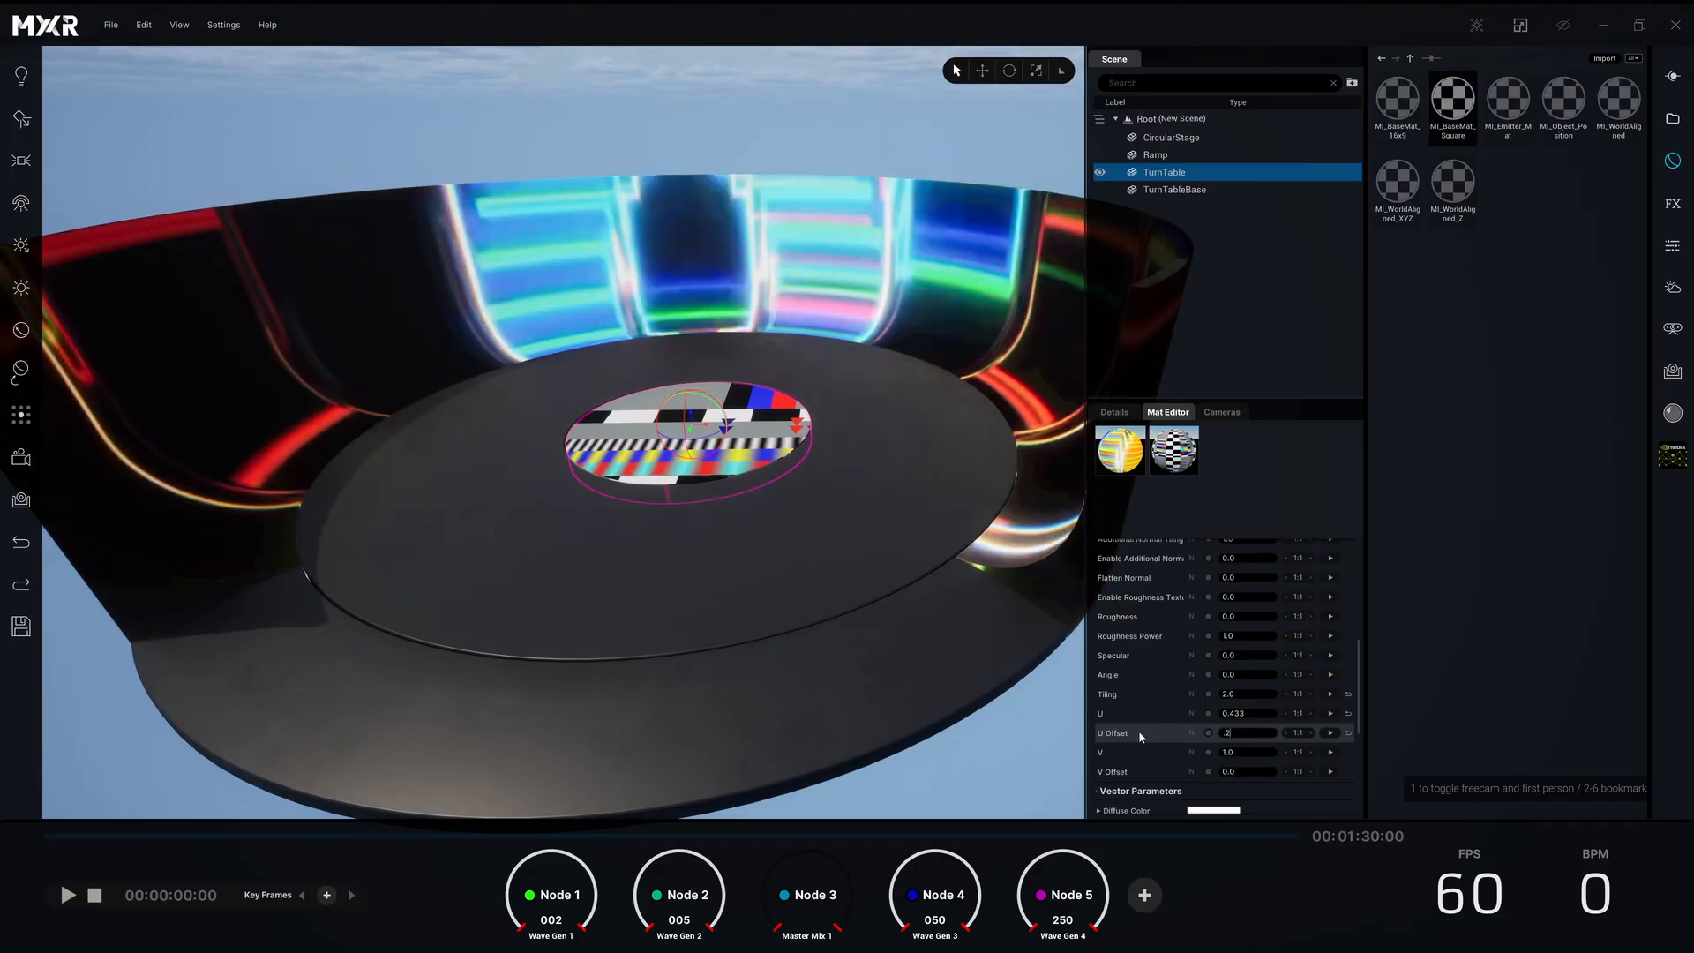
pyautogui.write('5')
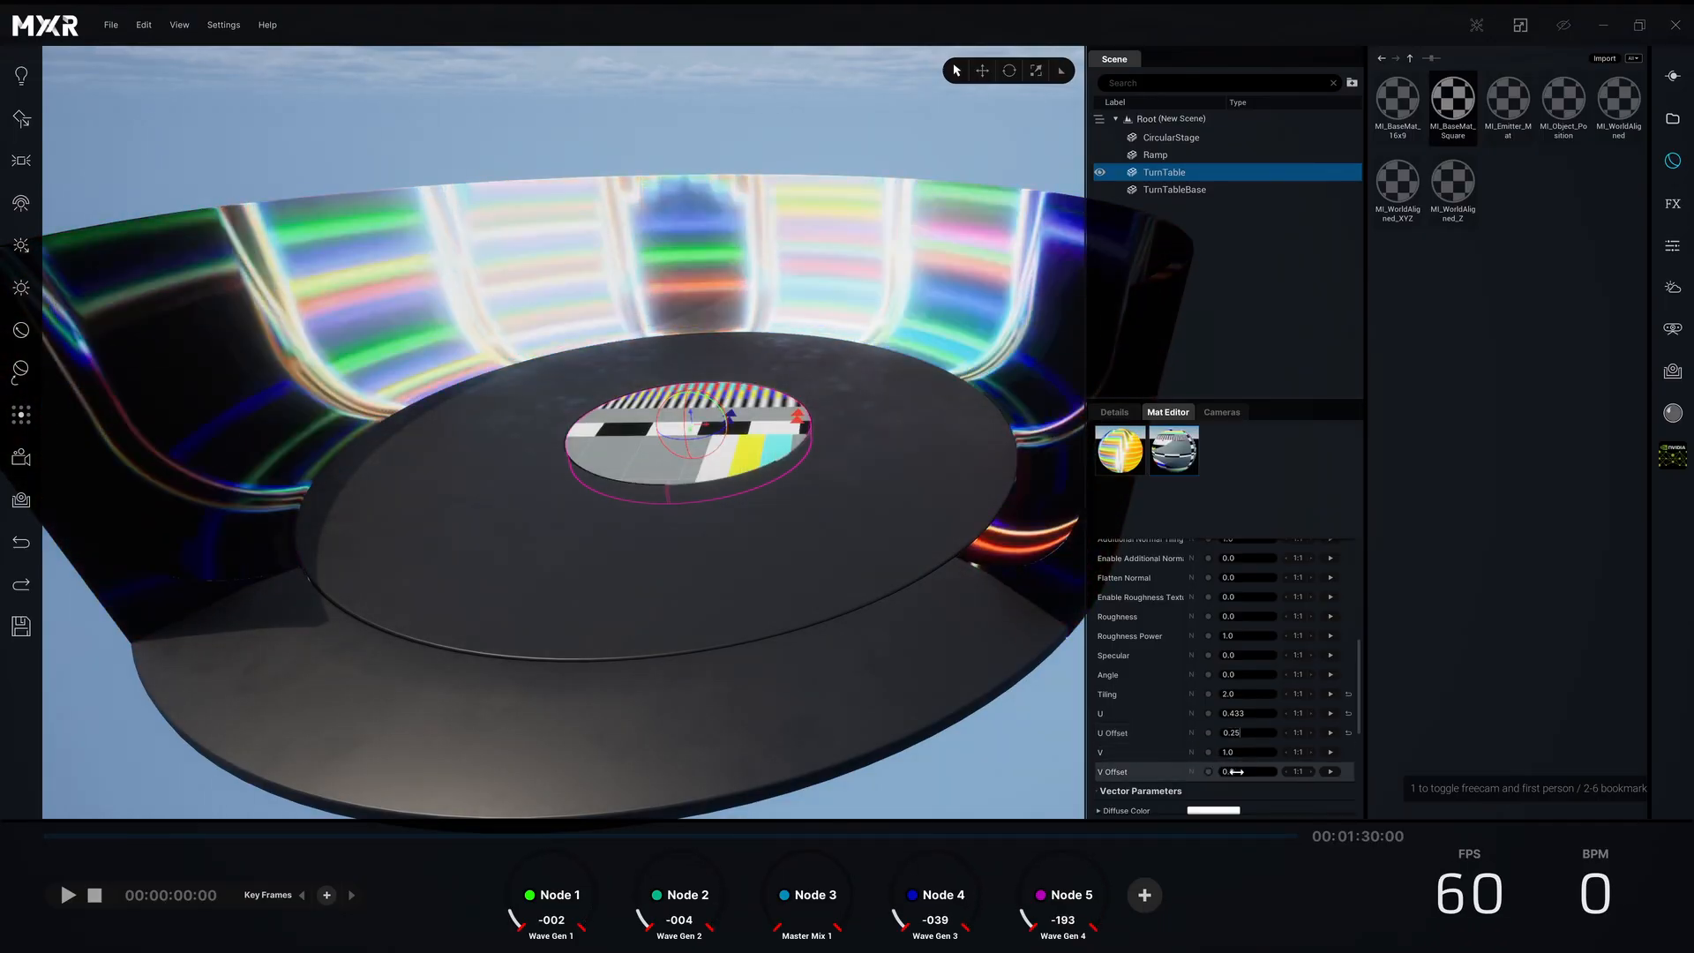
pyautogui.click(1236, 772)
pyautogui.write('.5')
pyautogui.press('Return')
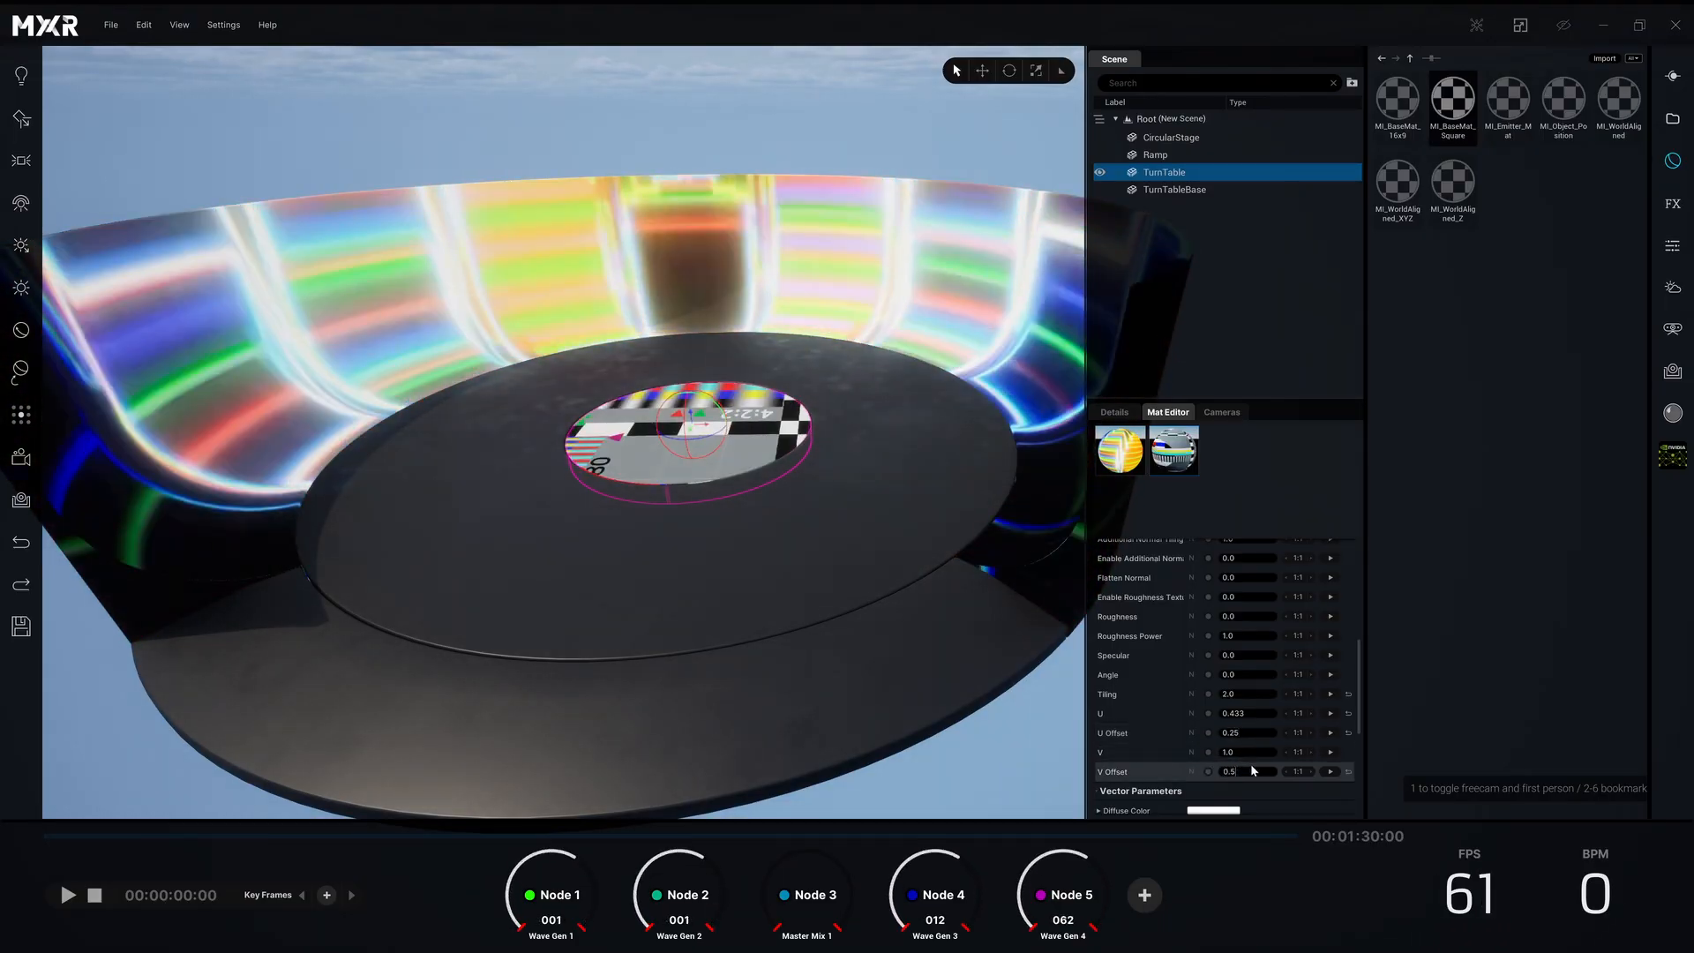
# - Try a U Offset of 0.5 and a V Offset of 0.25 on the turntable material
pyautogui.click(1245, 733)
pyautogui.write('.5')
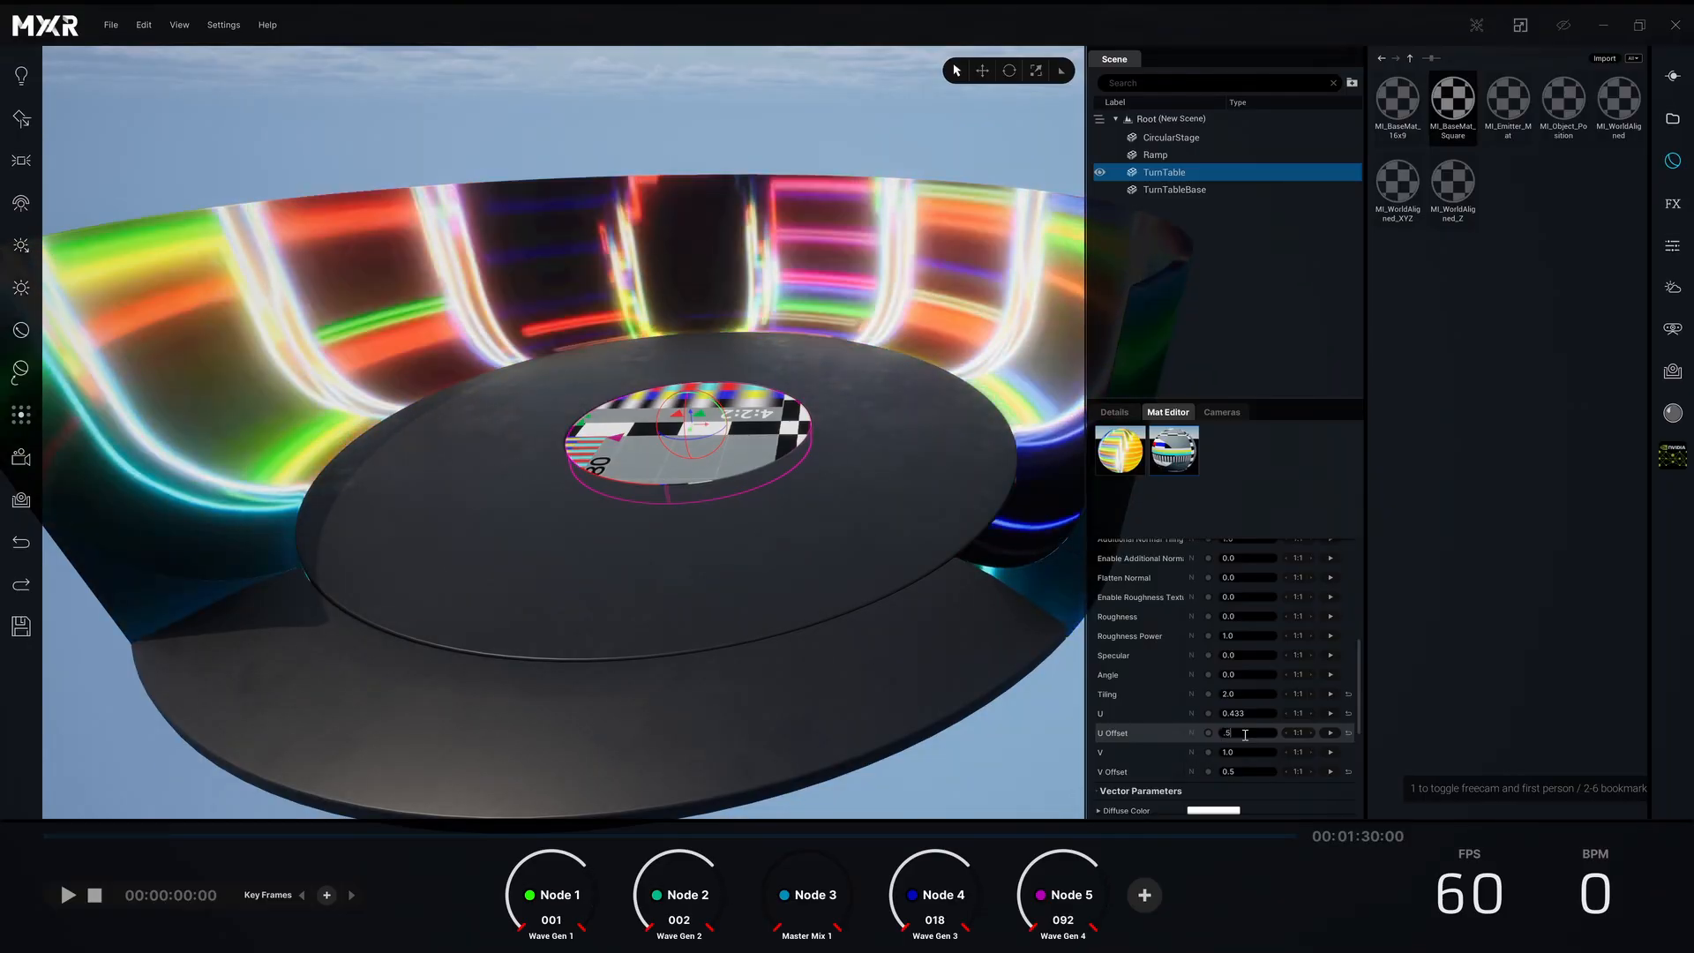
pyautogui.click(1242, 771)
pyautogui.write('.')
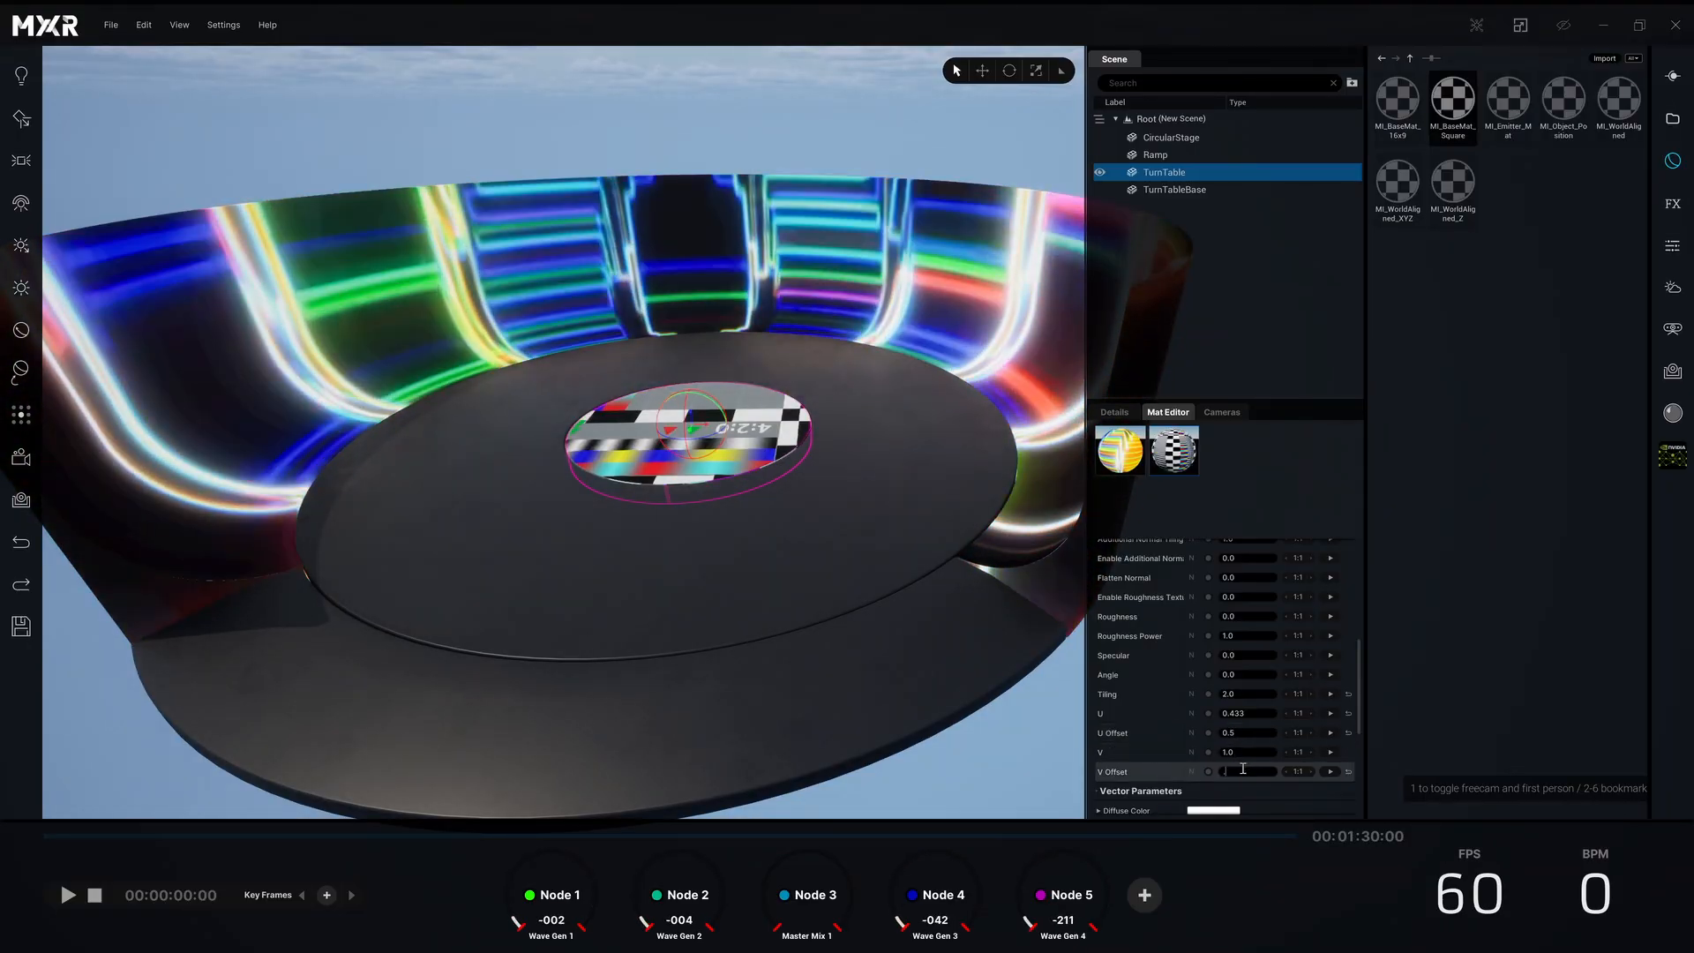
pyautogui.write('25')
pyautogui.press('Return')
# - Try V Offset values of 0.75 and 0.5 on the turntable material
pyautogui.moveTo(1243, 770); pyautogui.dragTo(1223, 768)
pyautogui.write('.7')
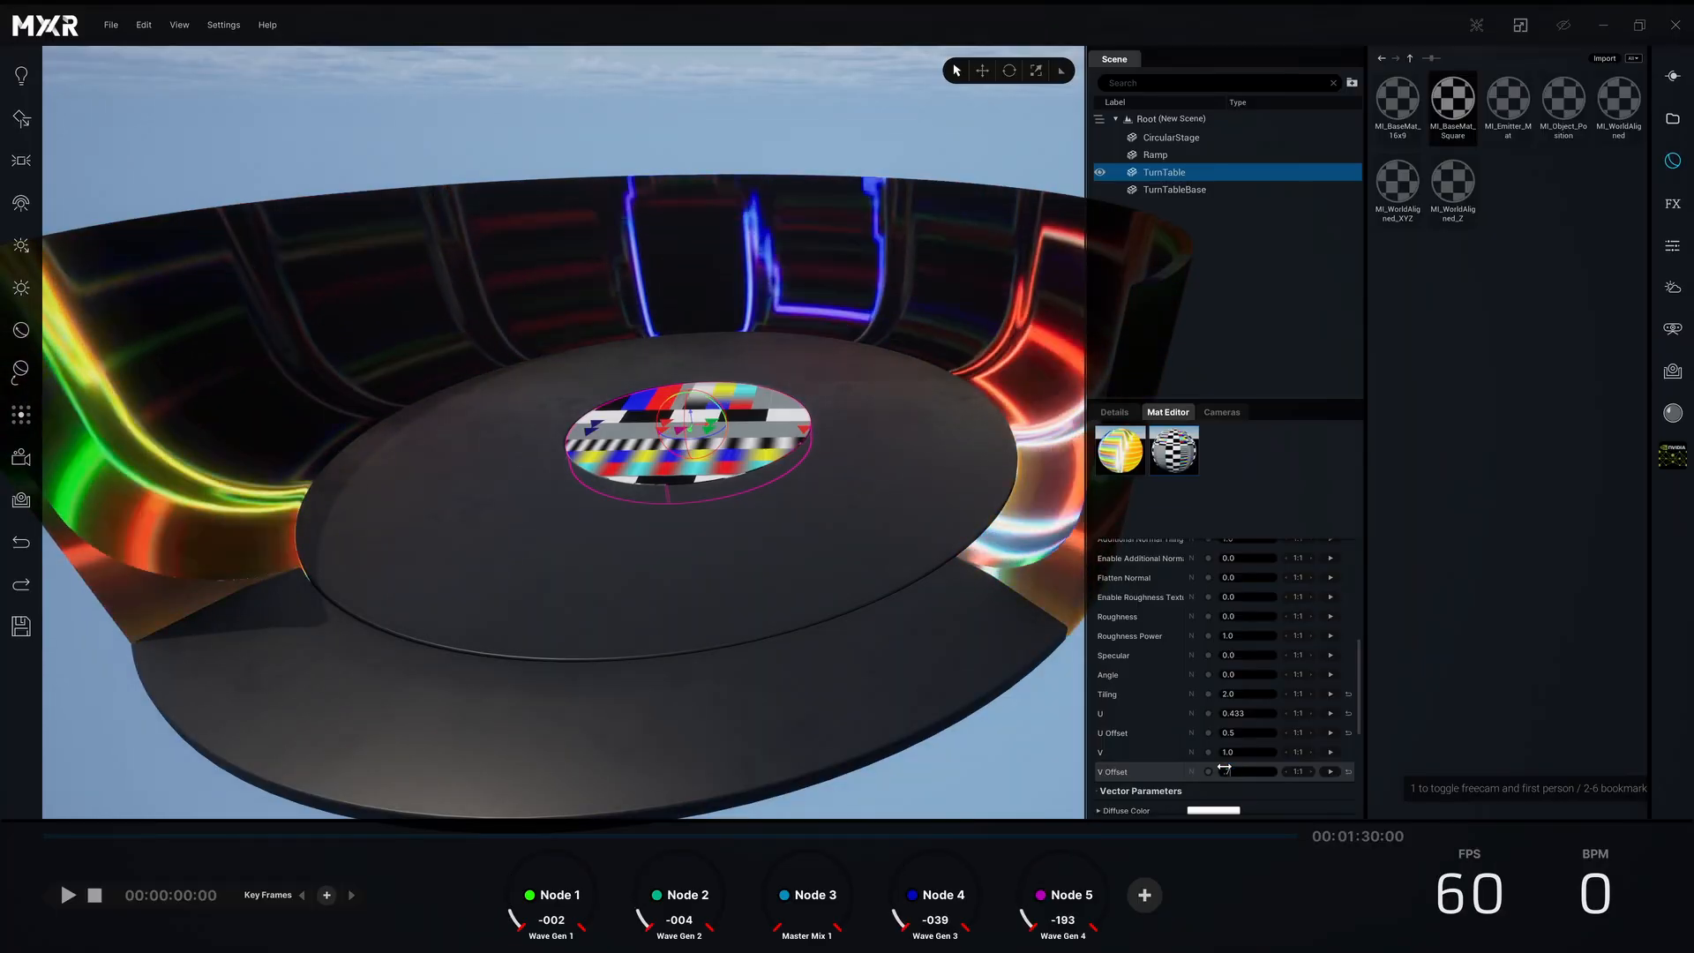
pyautogui.write('5')
pyautogui.press('Return')
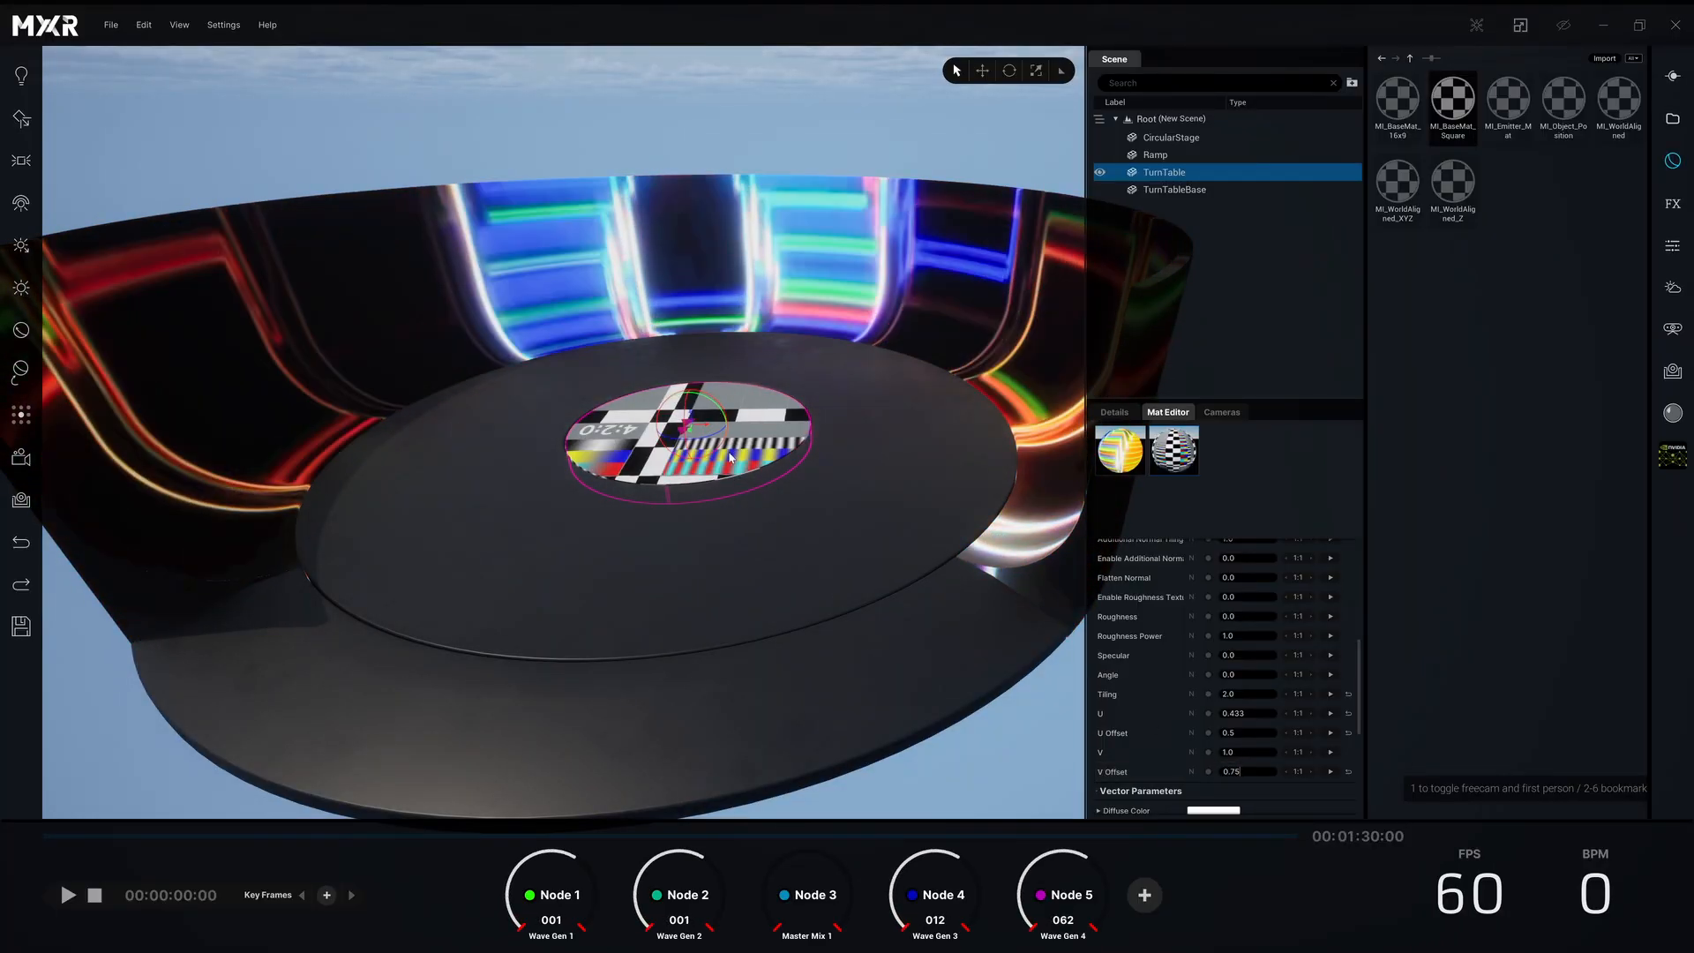
pyautogui.click(1249, 776)
pyautogui.write('.5')
pyautogui.press('Return')
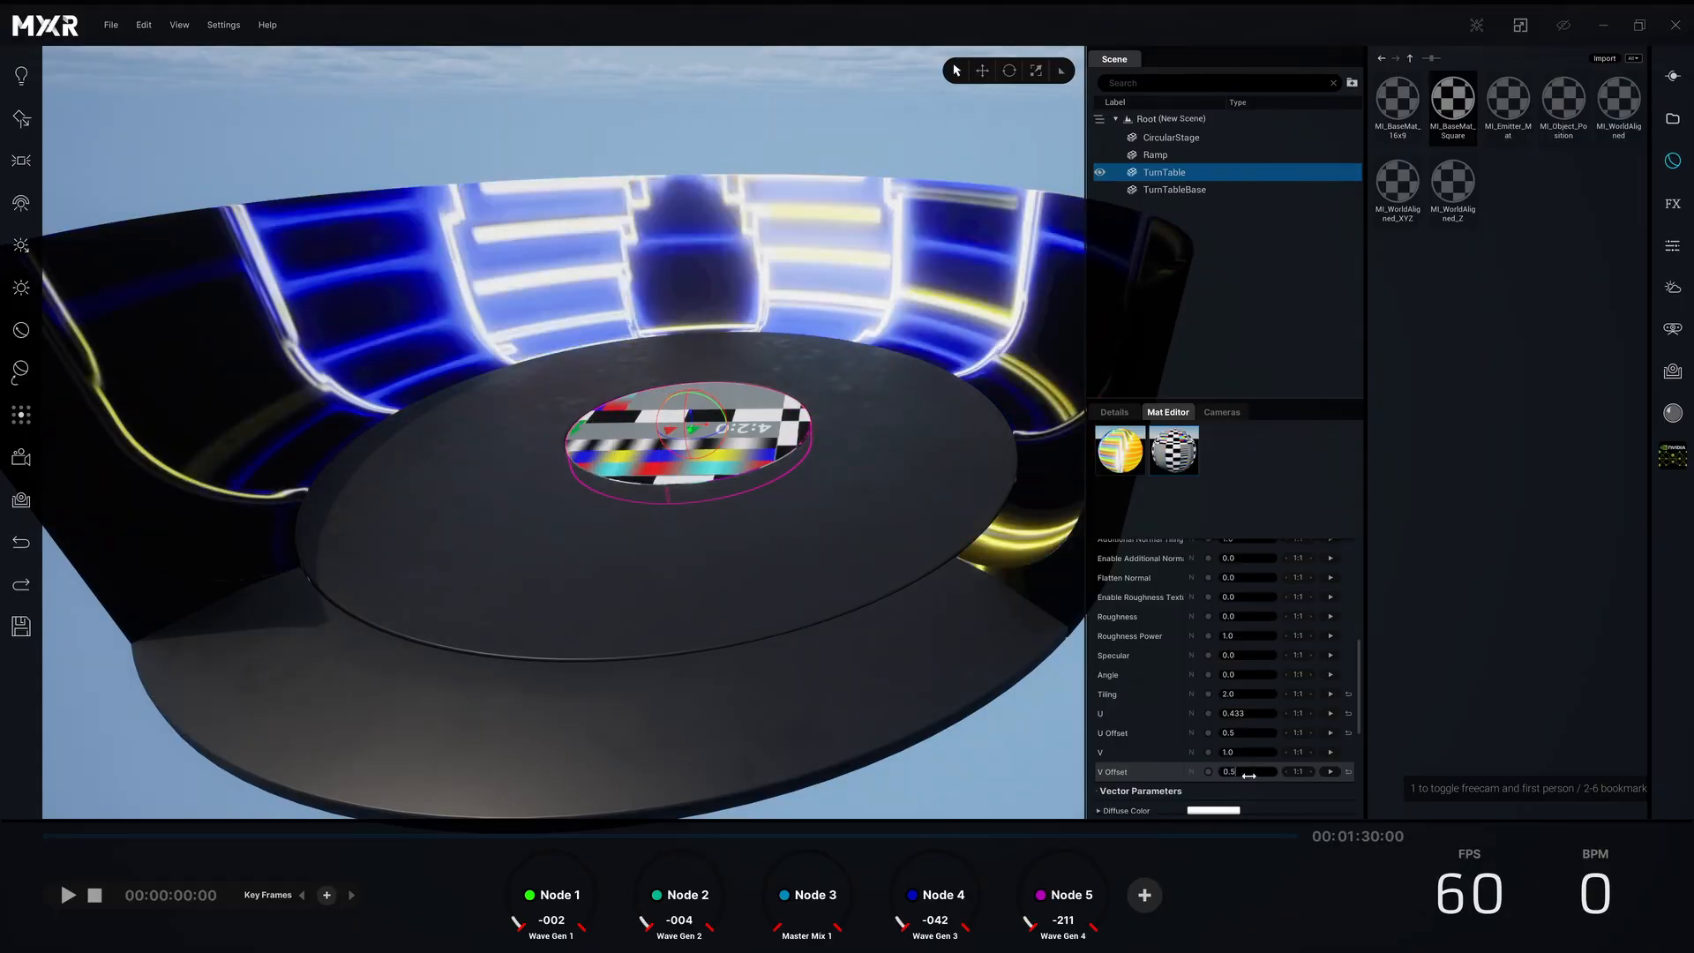
# - Try a V Offset of 0.4 with U Offset values of 0.1 and 0.2 on the turntable material
pyautogui.click(1248, 753)
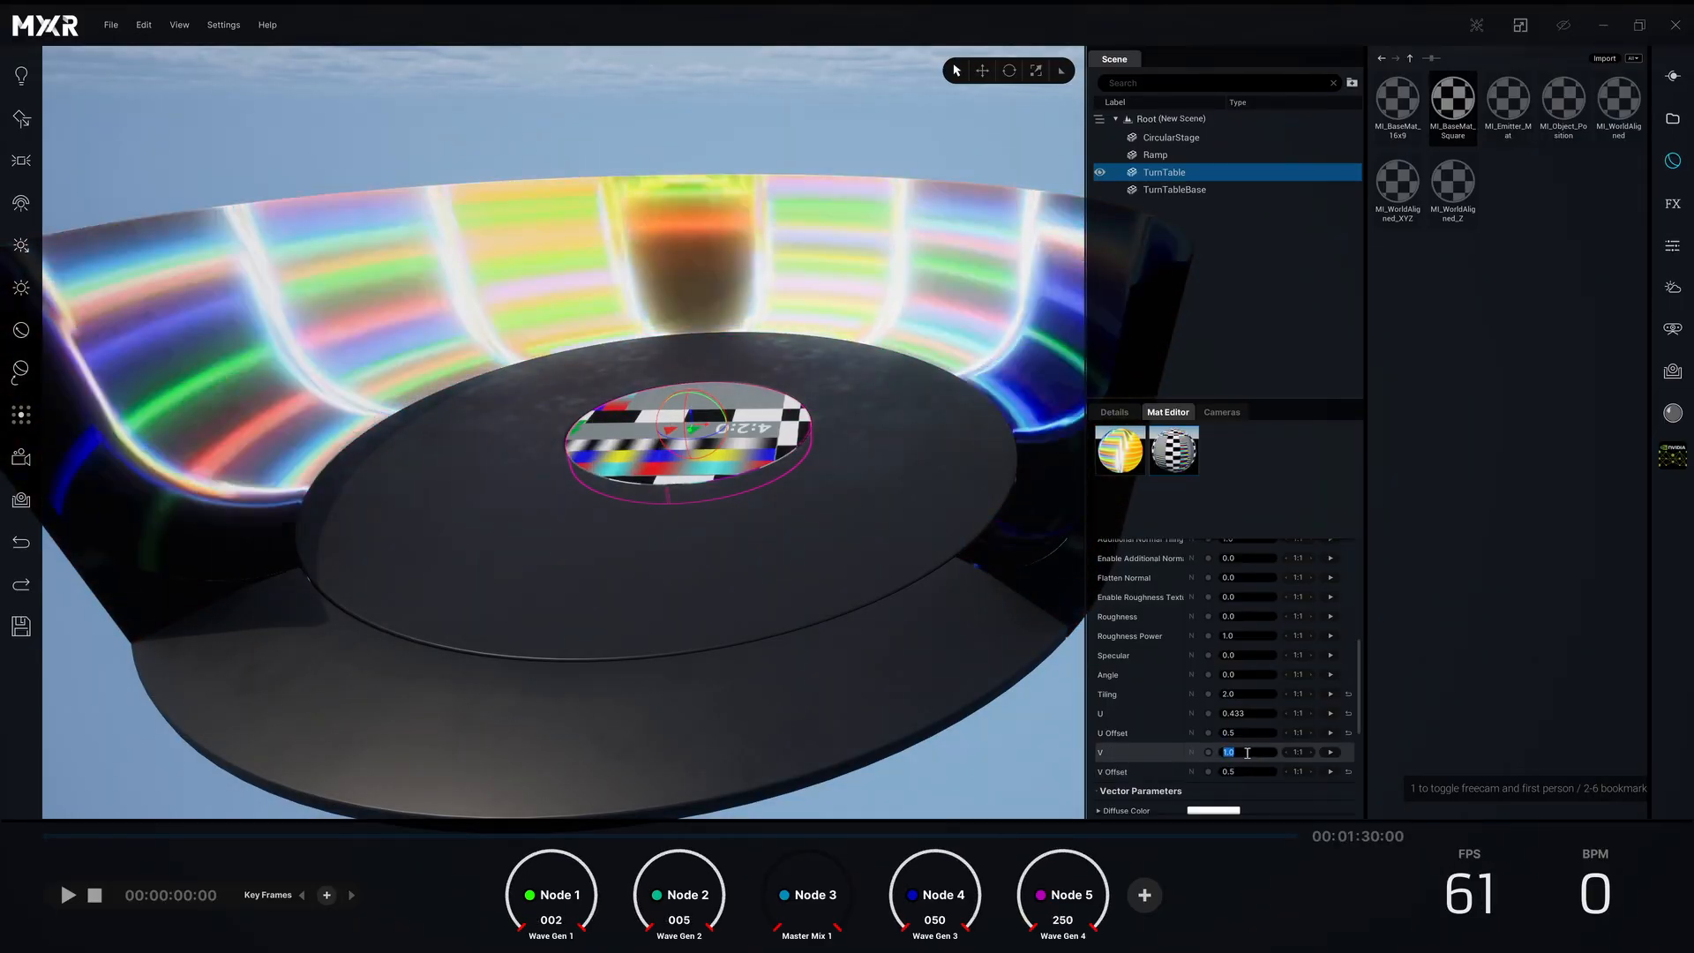
pyautogui.click(1247, 733)
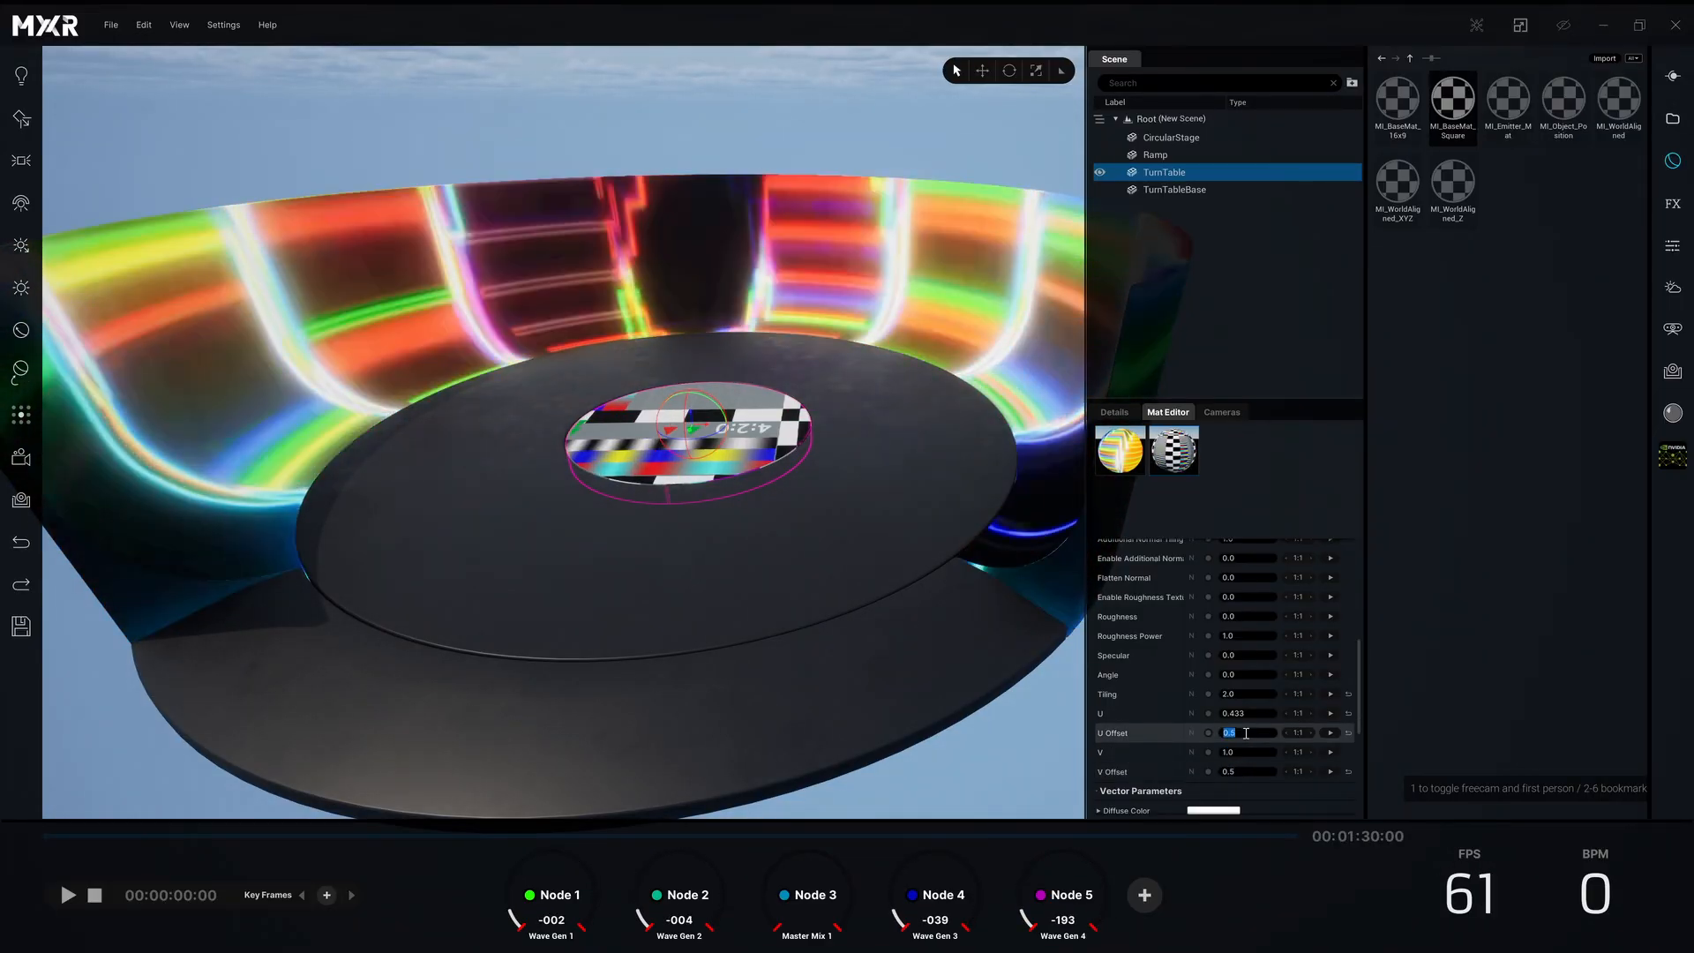
pyautogui.write('.1')
pyautogui.press('Return')
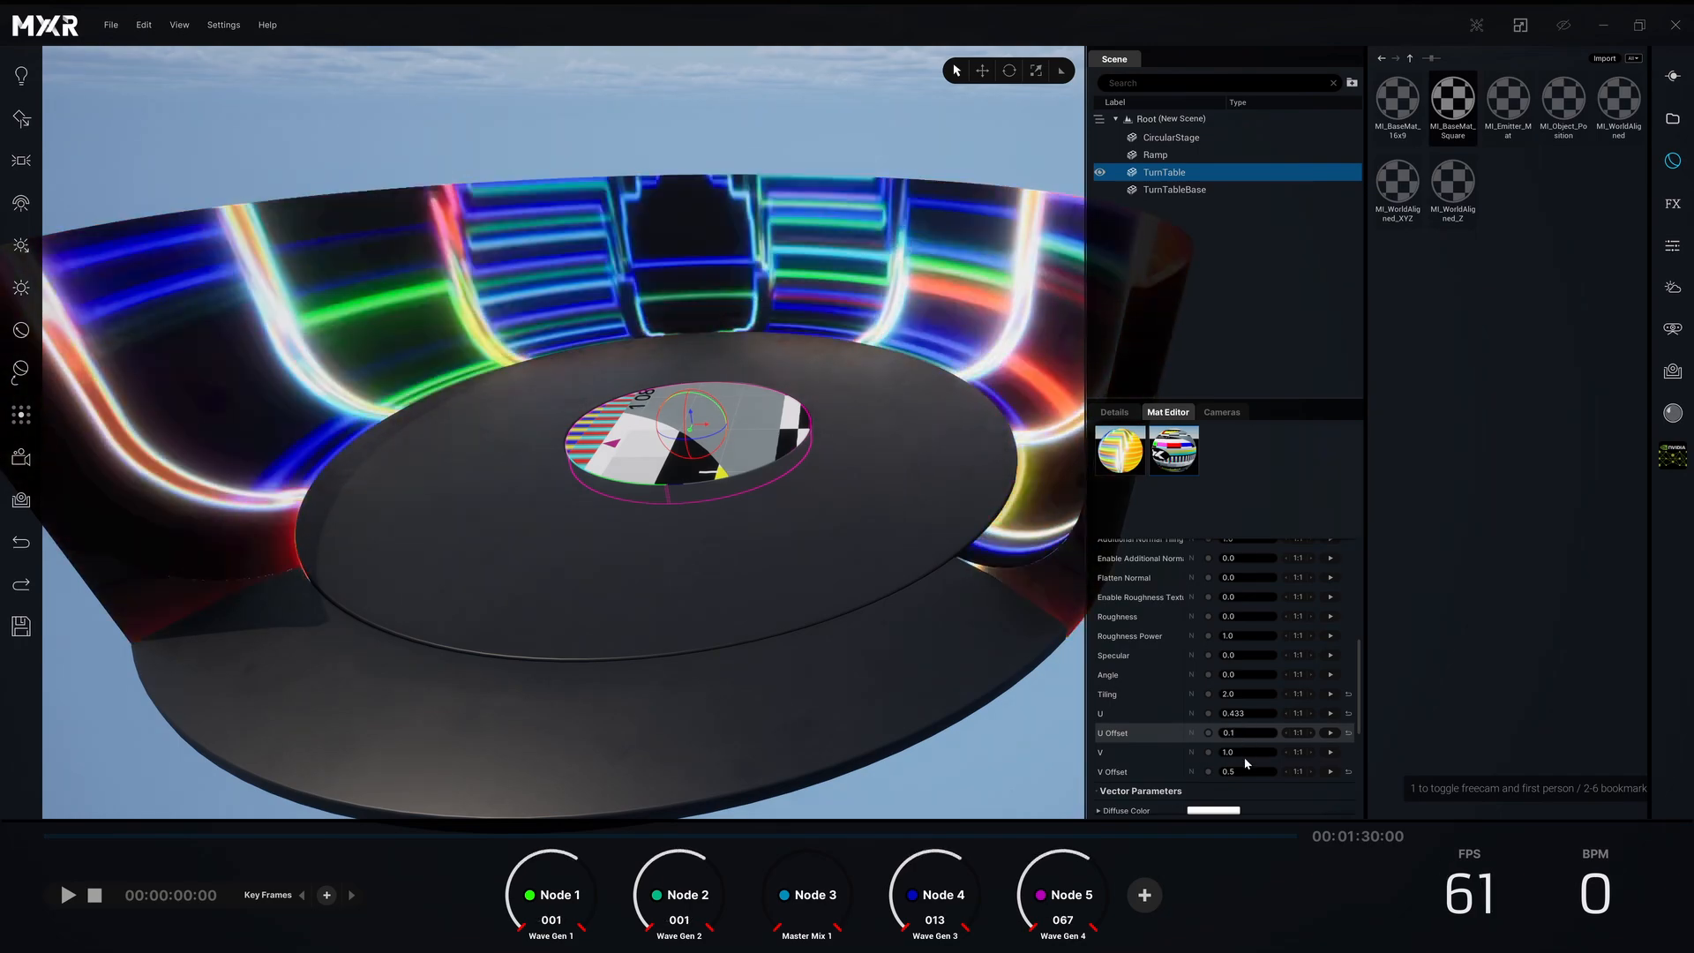
pyautogui.click(1248, 771)
pyautogui.write('0.4')
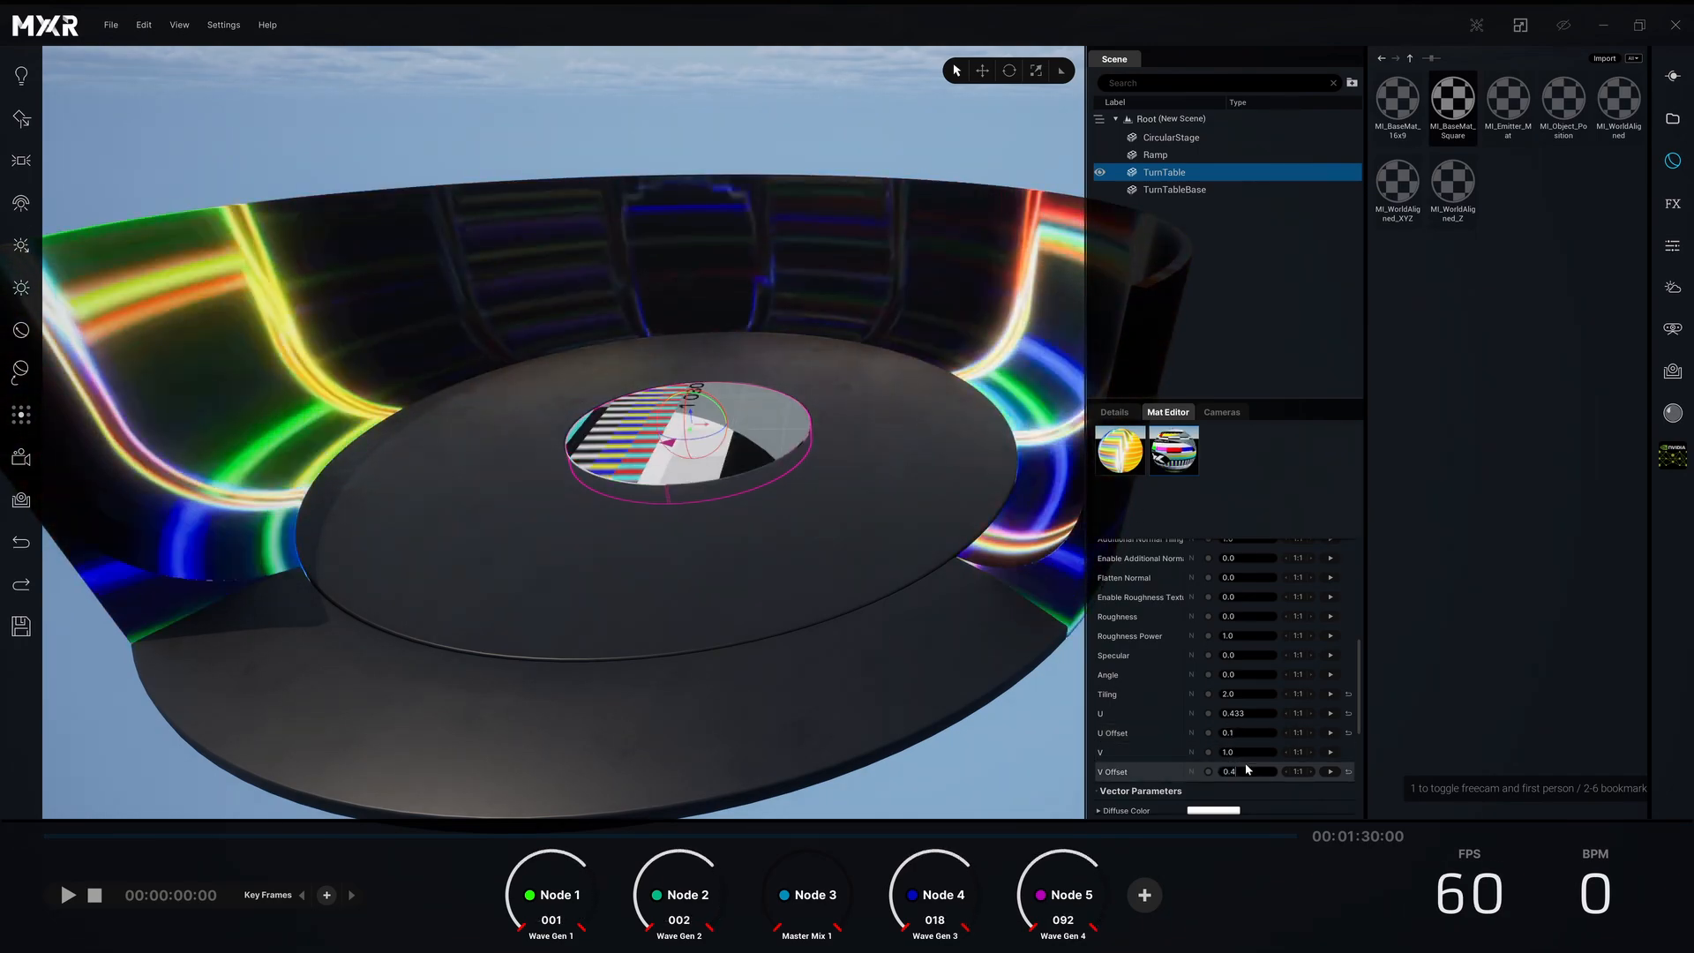
pyautogui.click(1246, 729)
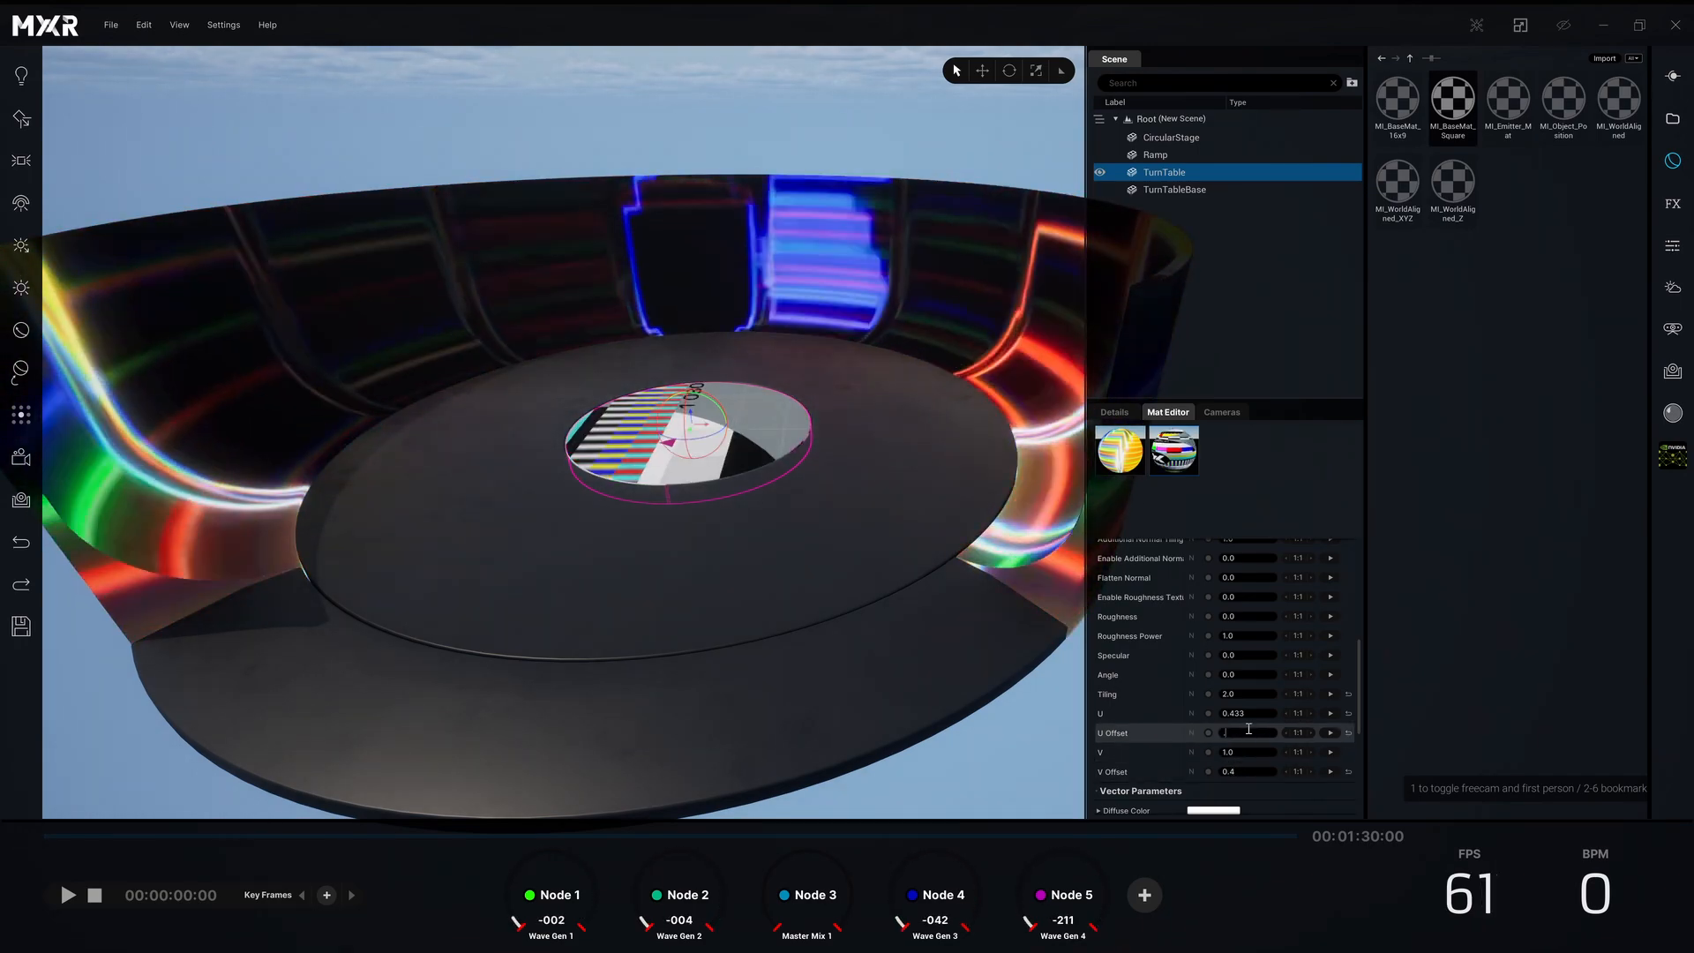
pyautogui.write('0.2')
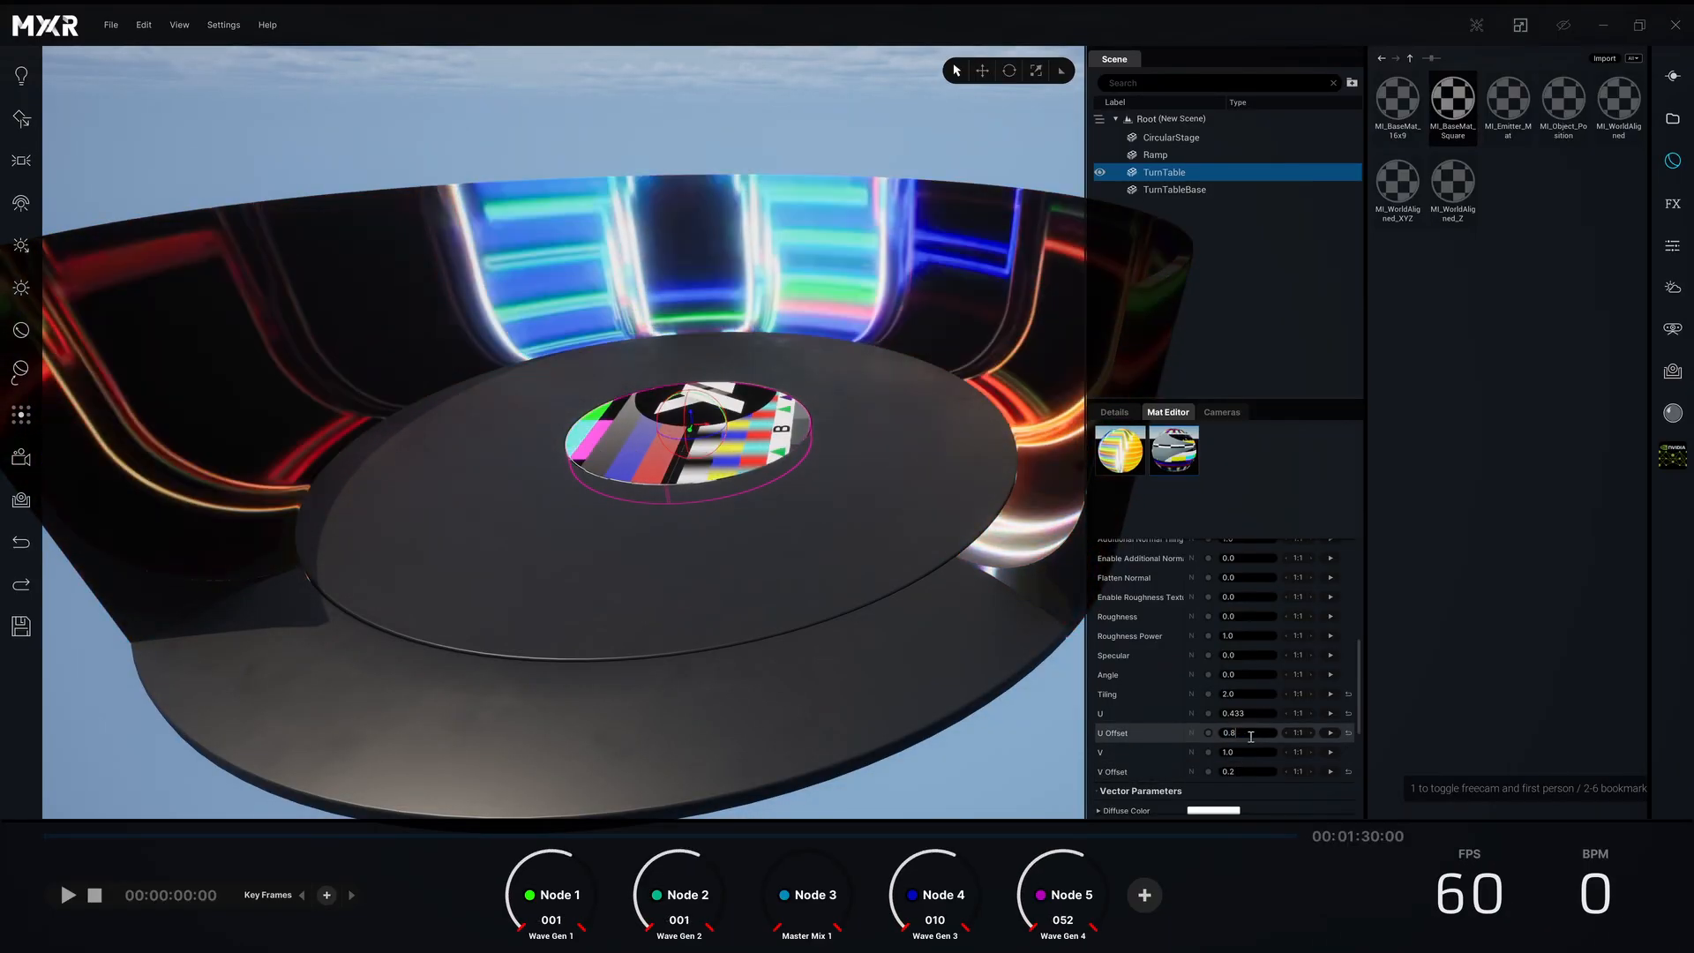
# - Fine-tune the turntable material's U Offset through 0.9, 0.87 and 0.875 to 0.88 to centre the test pattern's logo
pyautogui.press('BackSpace')
pyautogui.write('9')
pyautogui.press('Return')
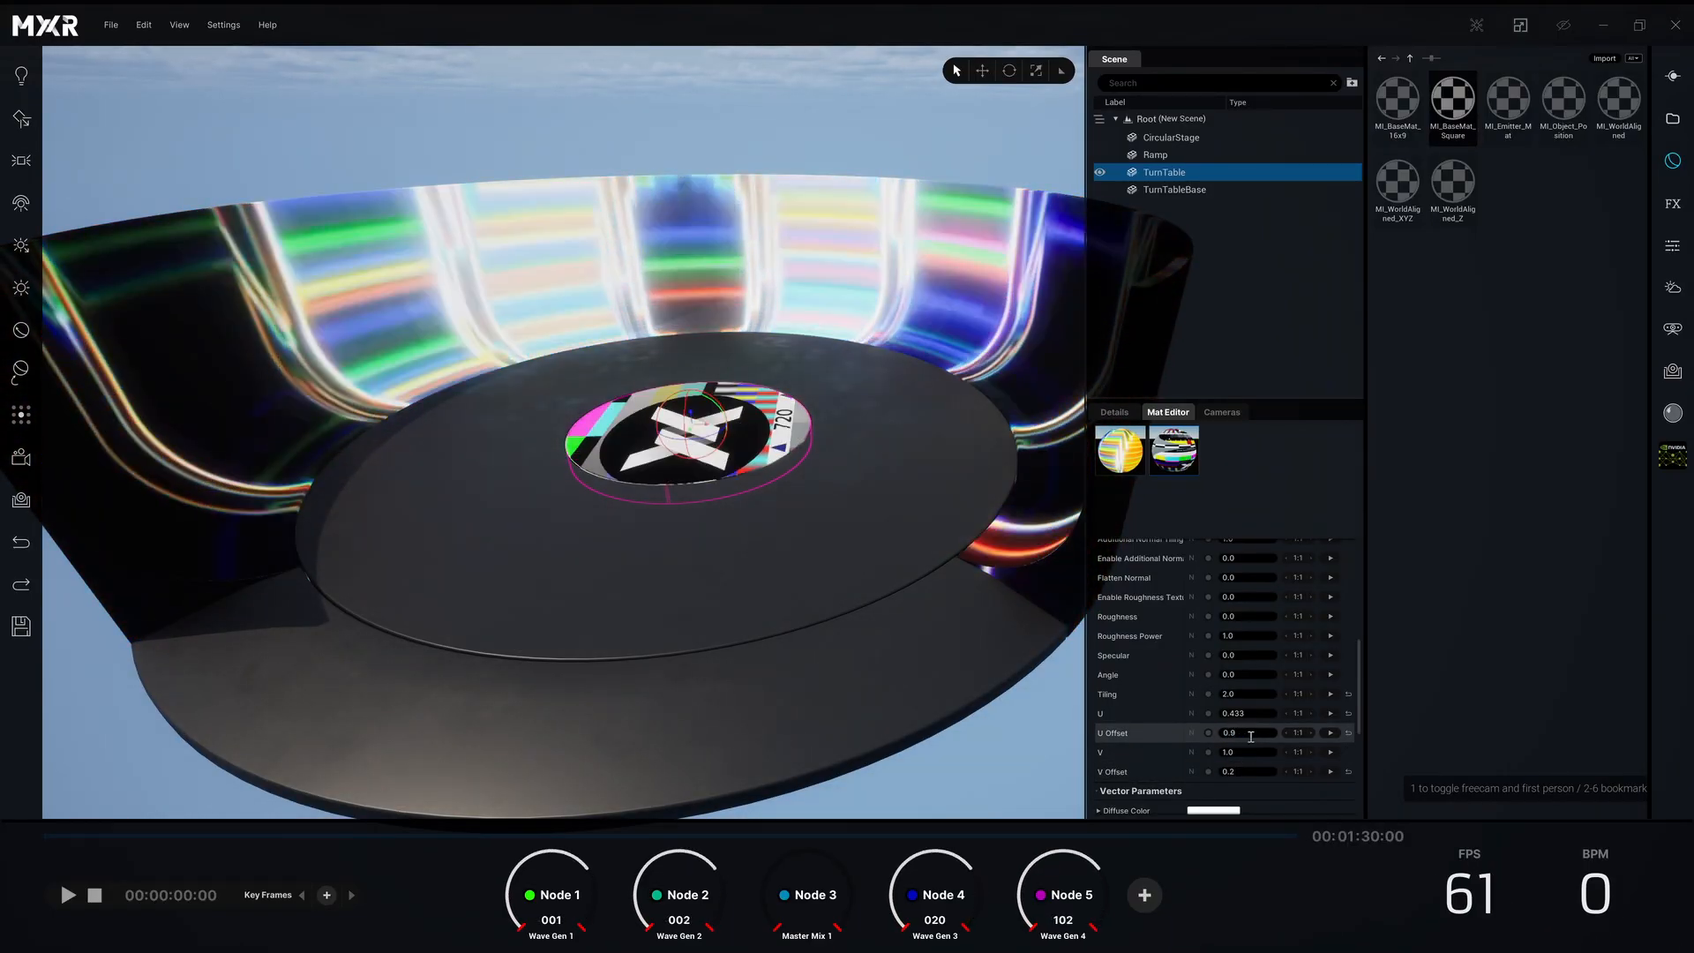
pyautogui.press('BackSpace')
pyautogui.write('87')
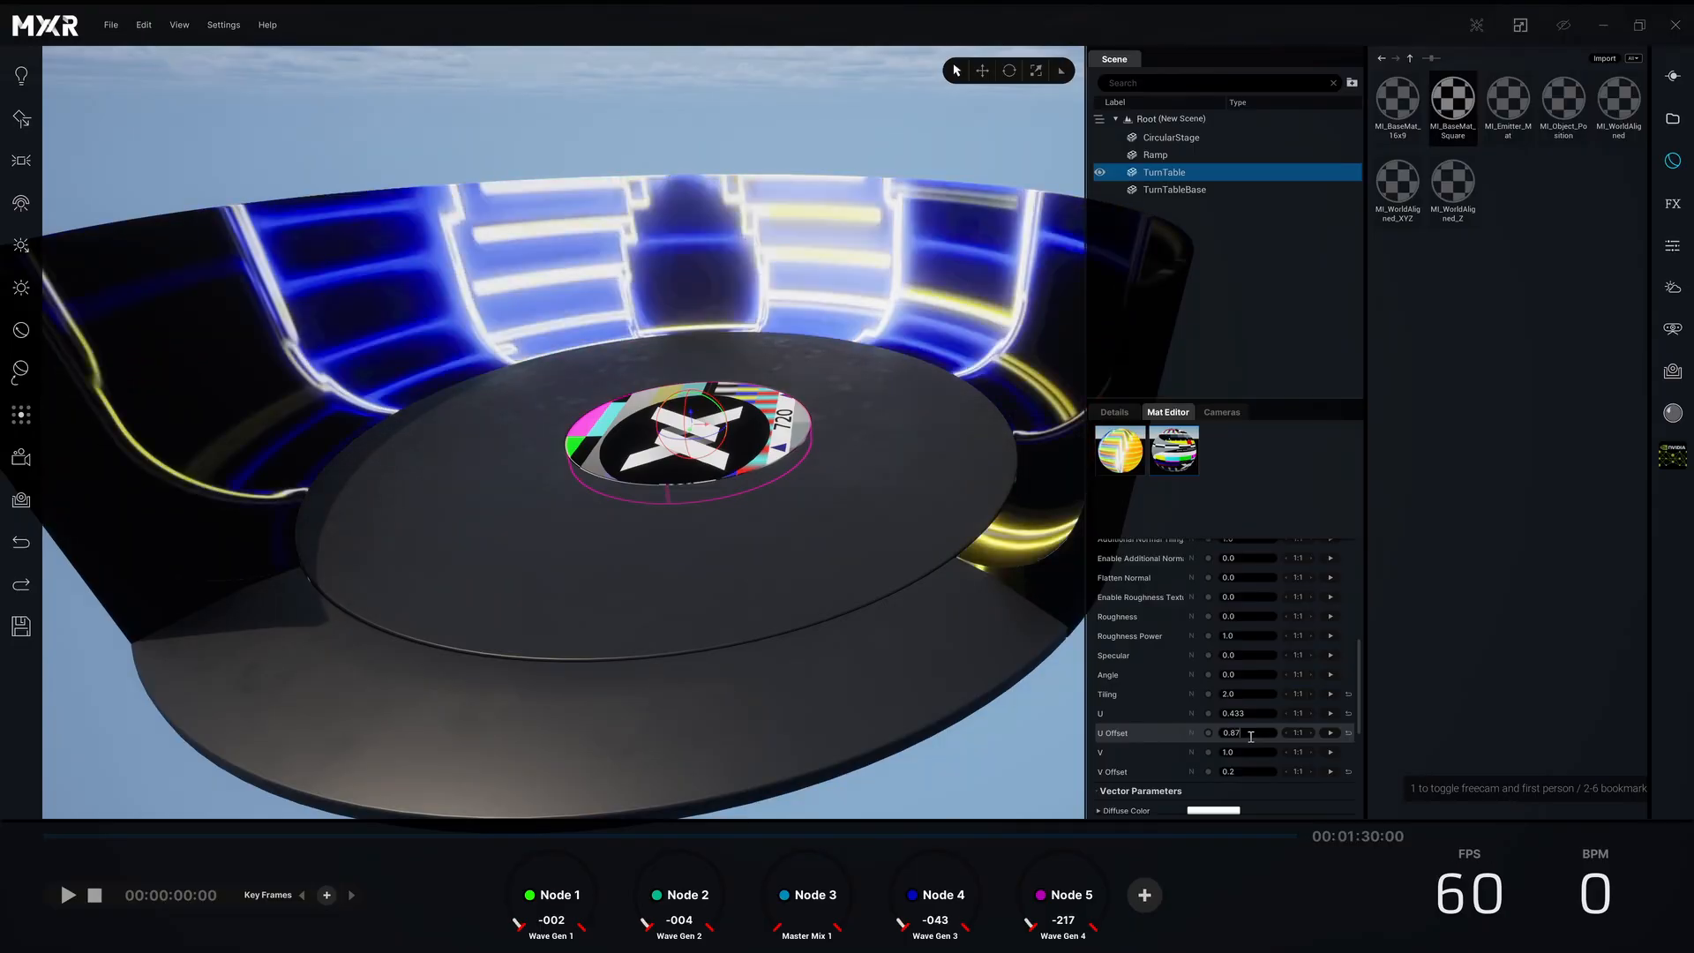
pyautogui.write('5')
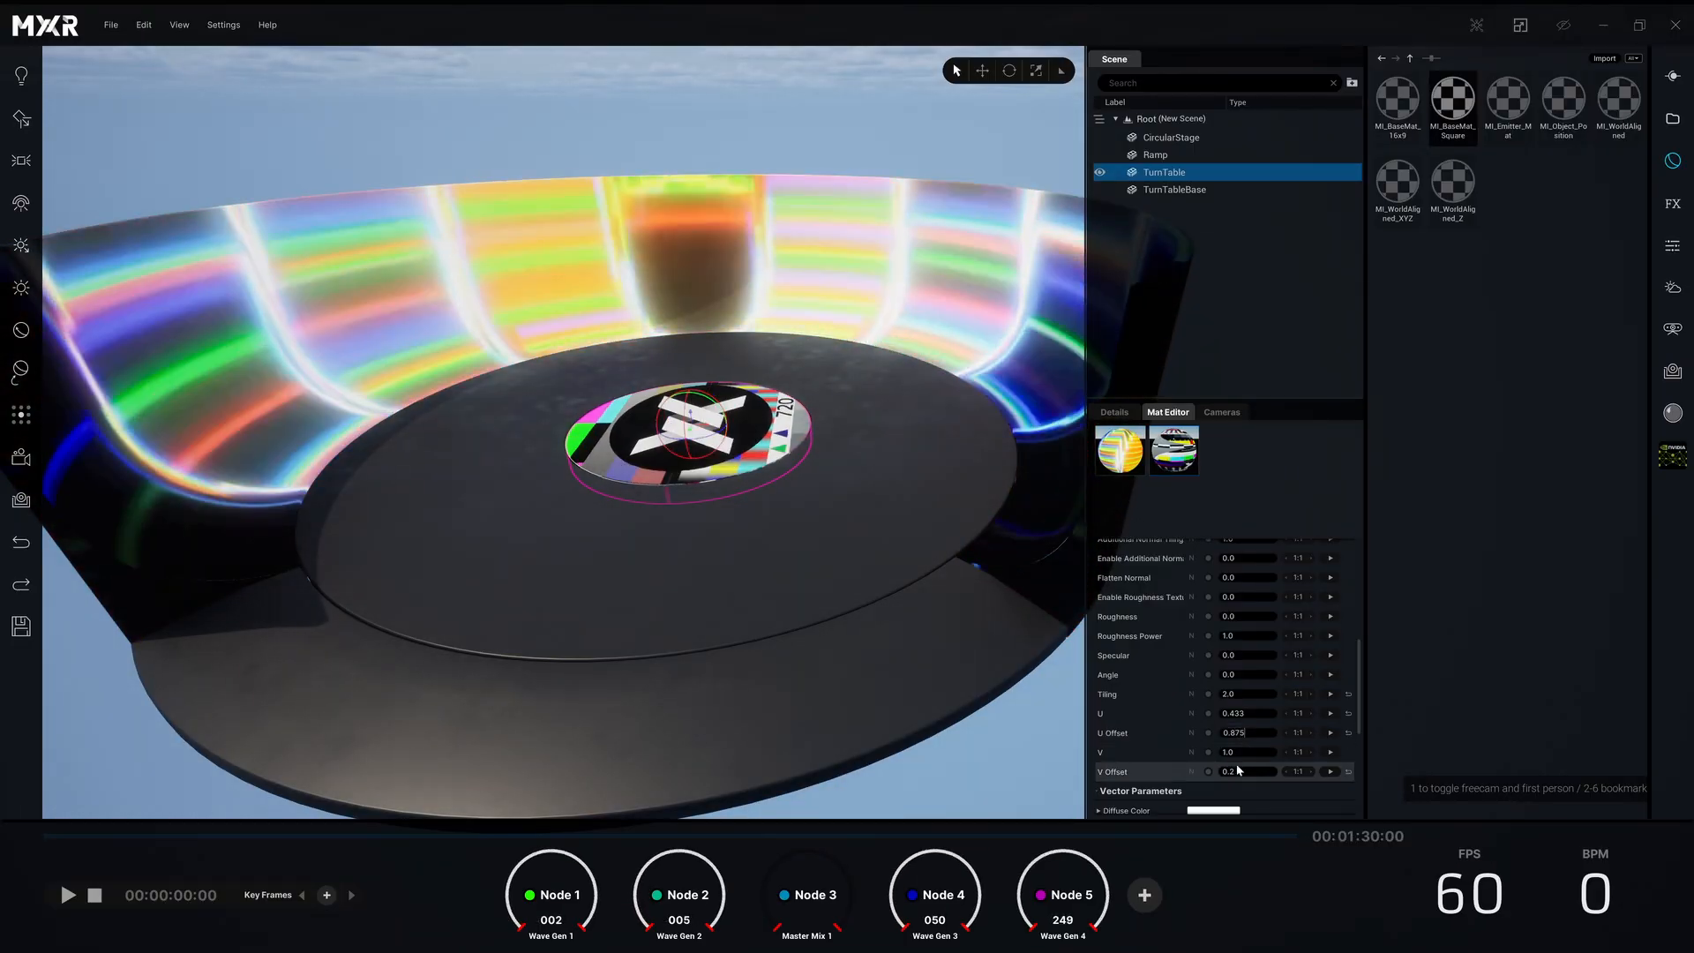
pyautogui.press('BackSpace')
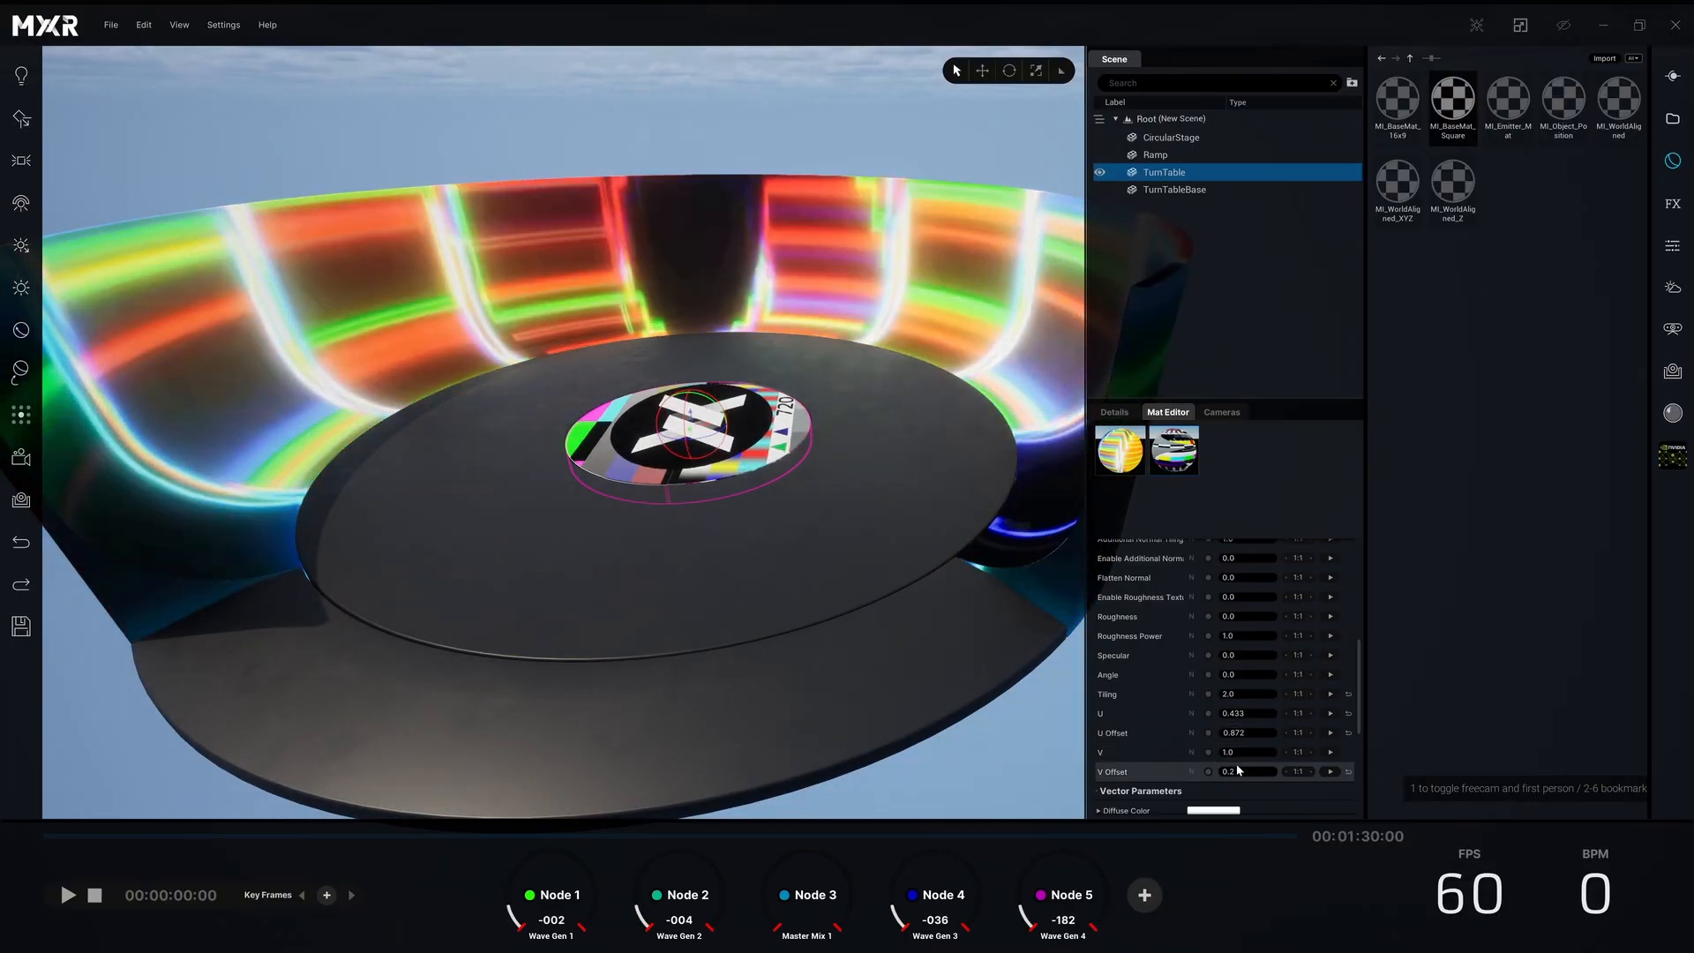
pyautogui.press('BackSpace')
pyautogui.press('BackSpace')
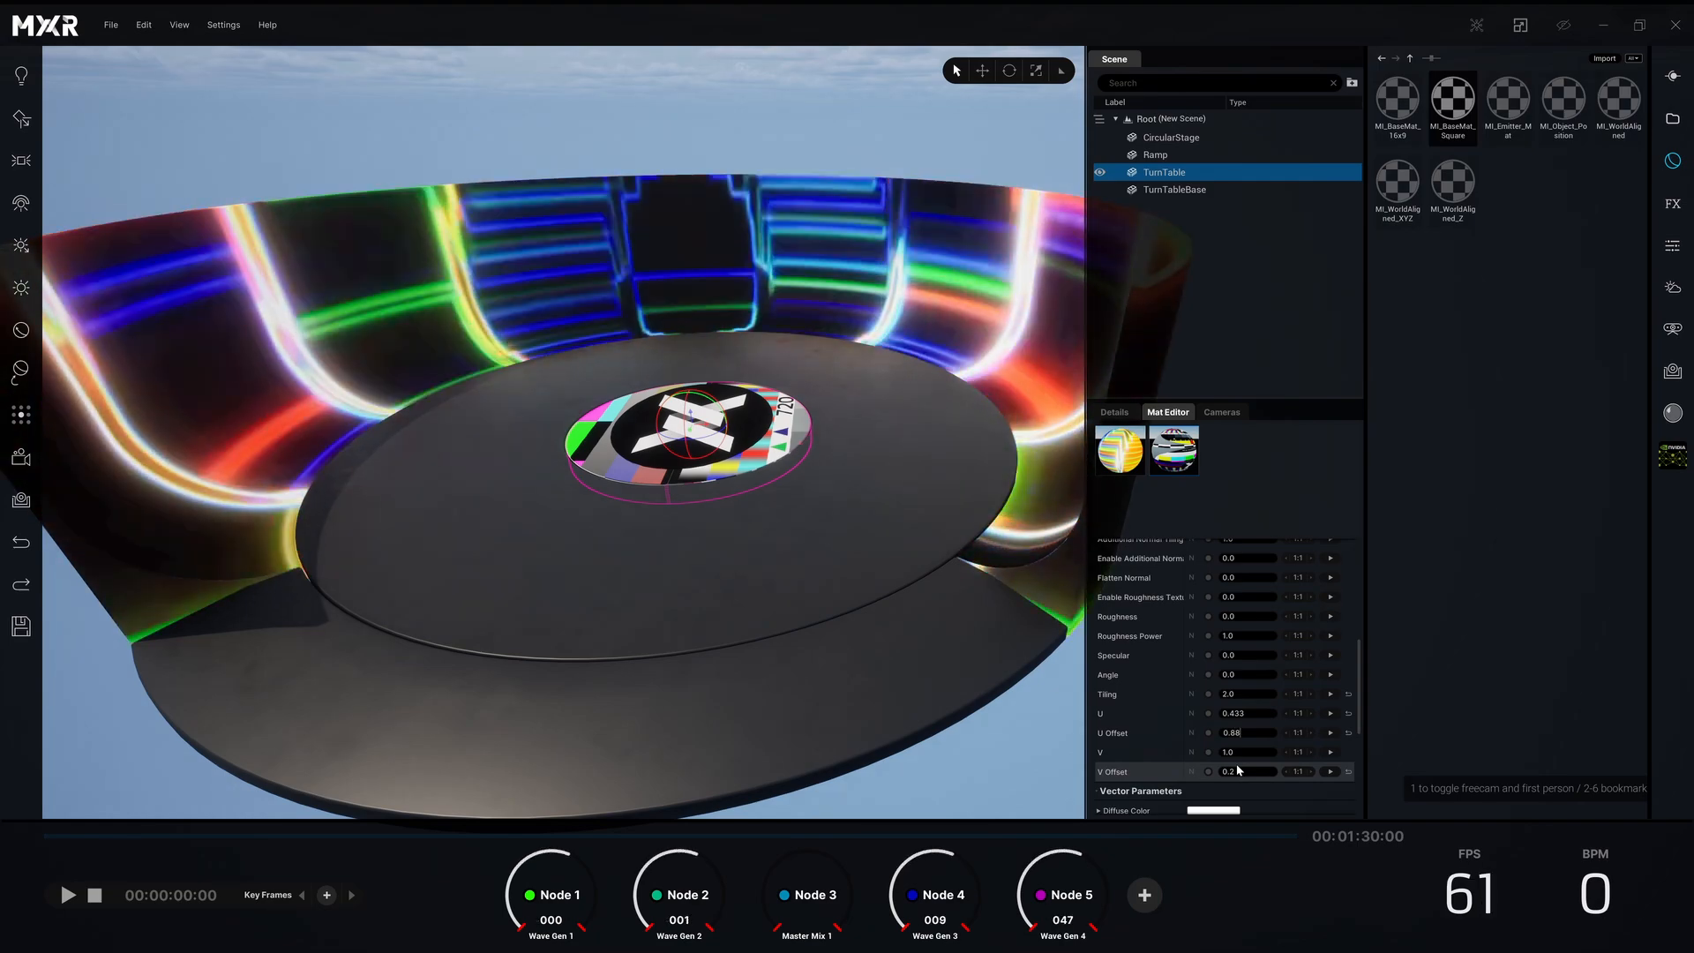
pyautogui.write('8')
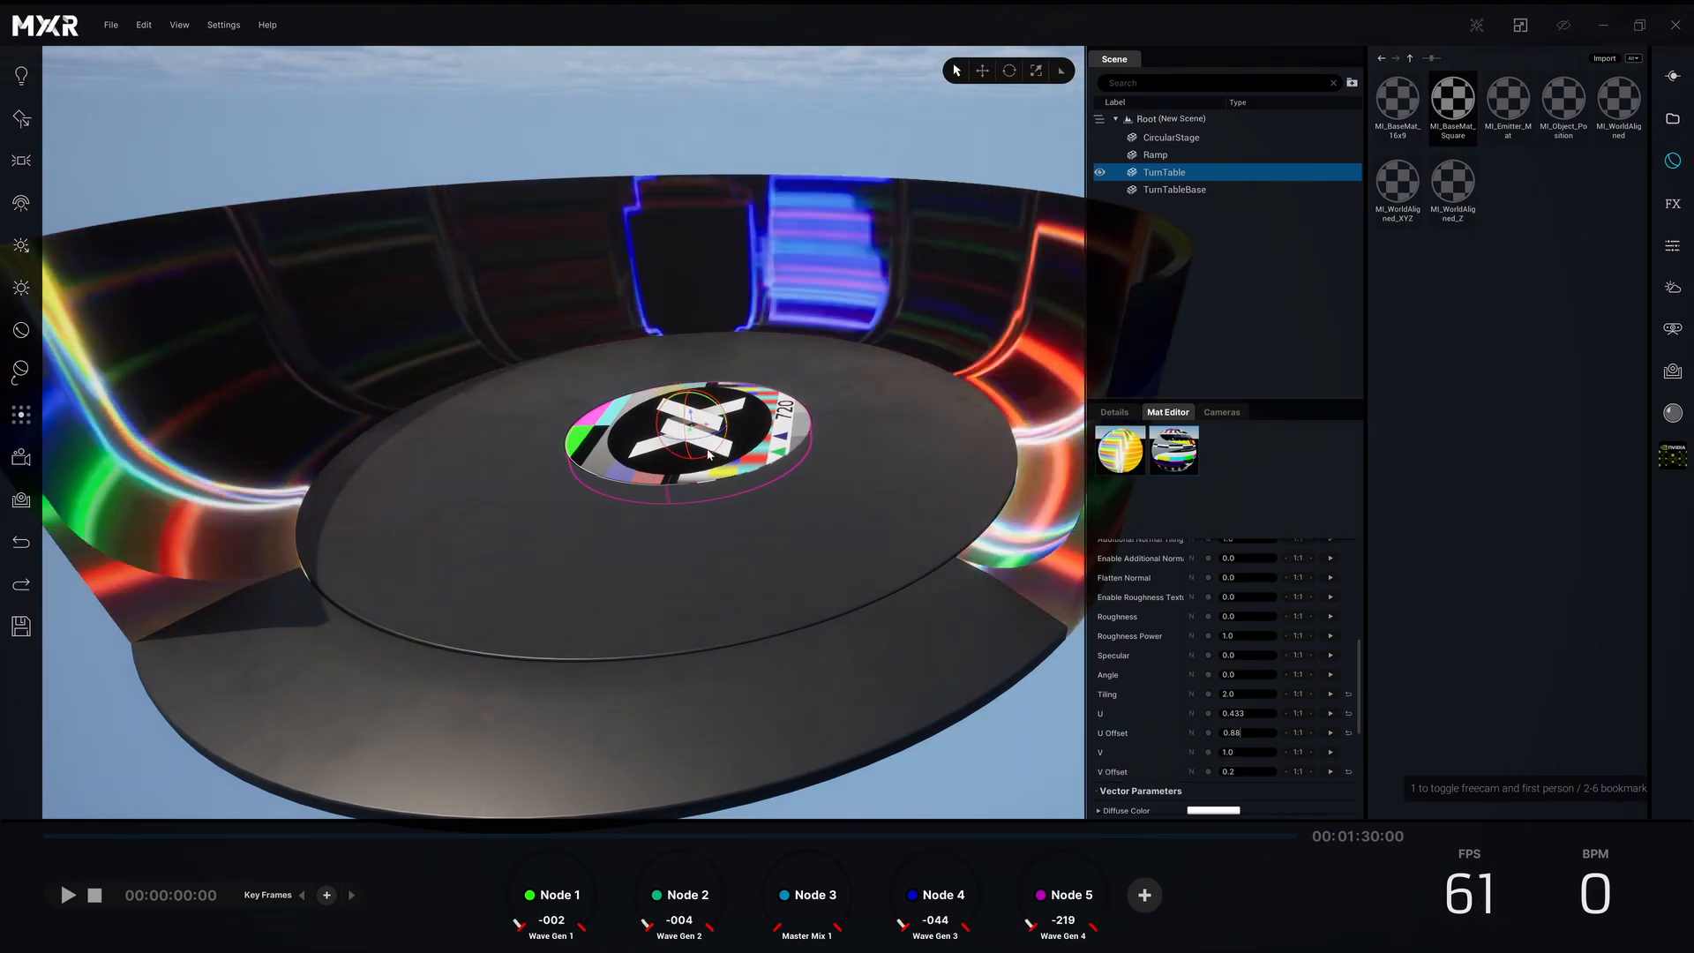
# - Try a Z rotation of 90 on the turntable, and set it back to 0
pyautogui.scroll(1, 1203, 672)
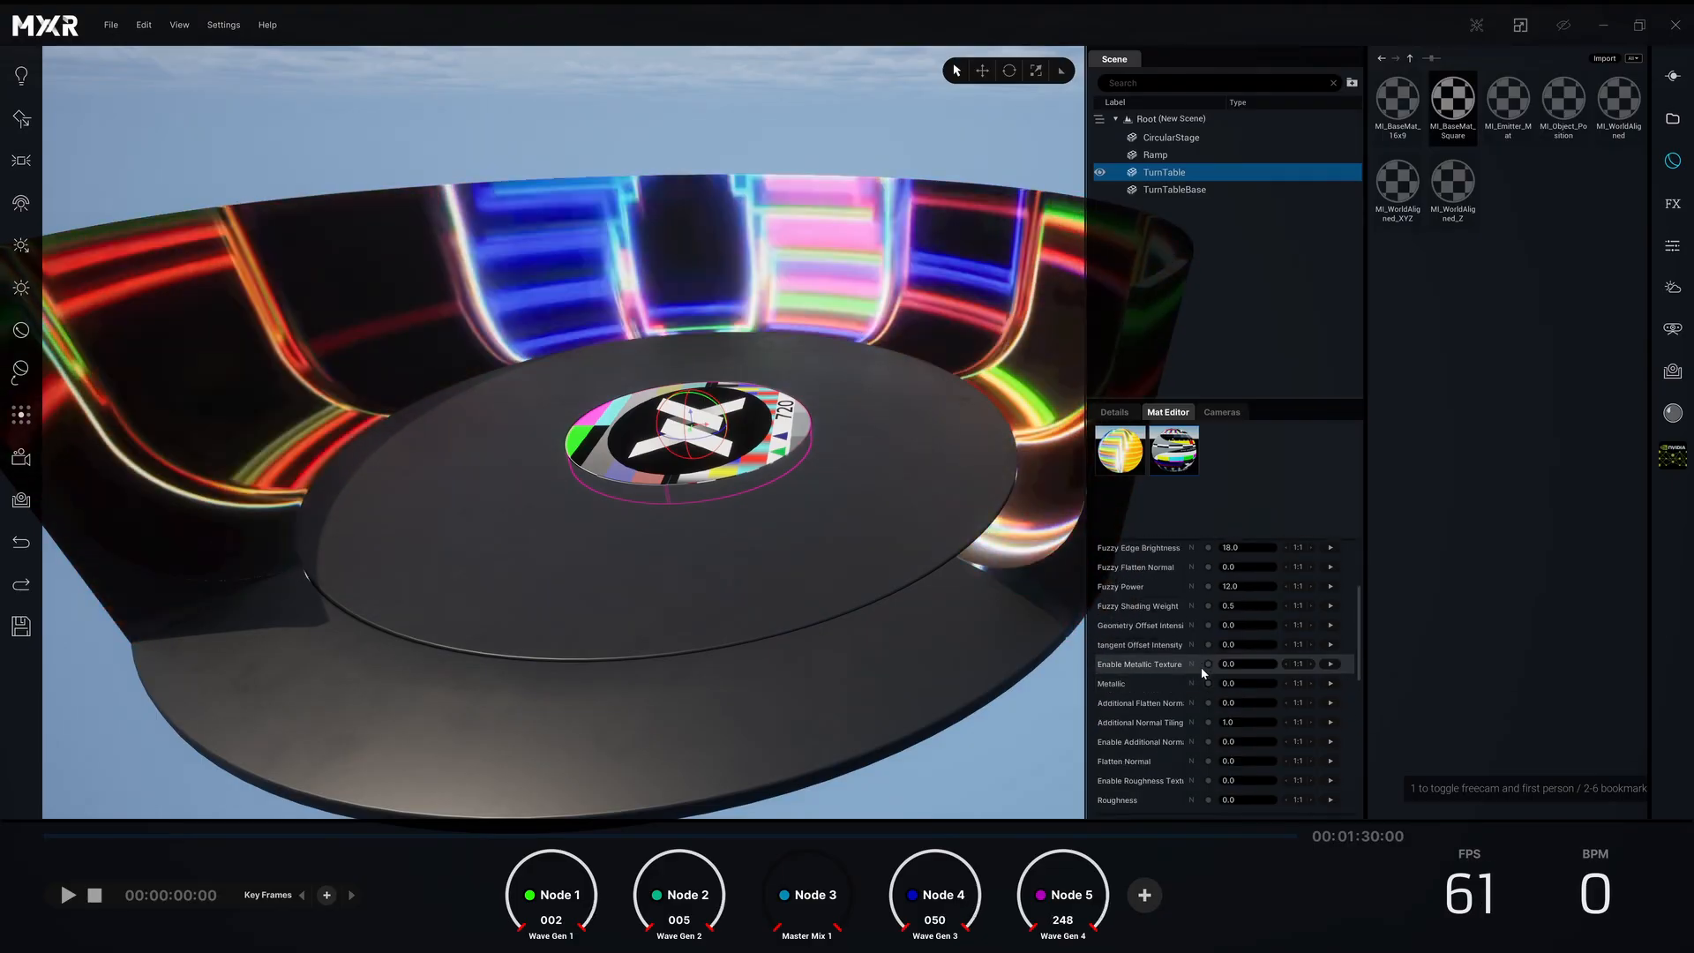
pyautogui.click(1158, 155)
pyautogui.click(1164, 173)
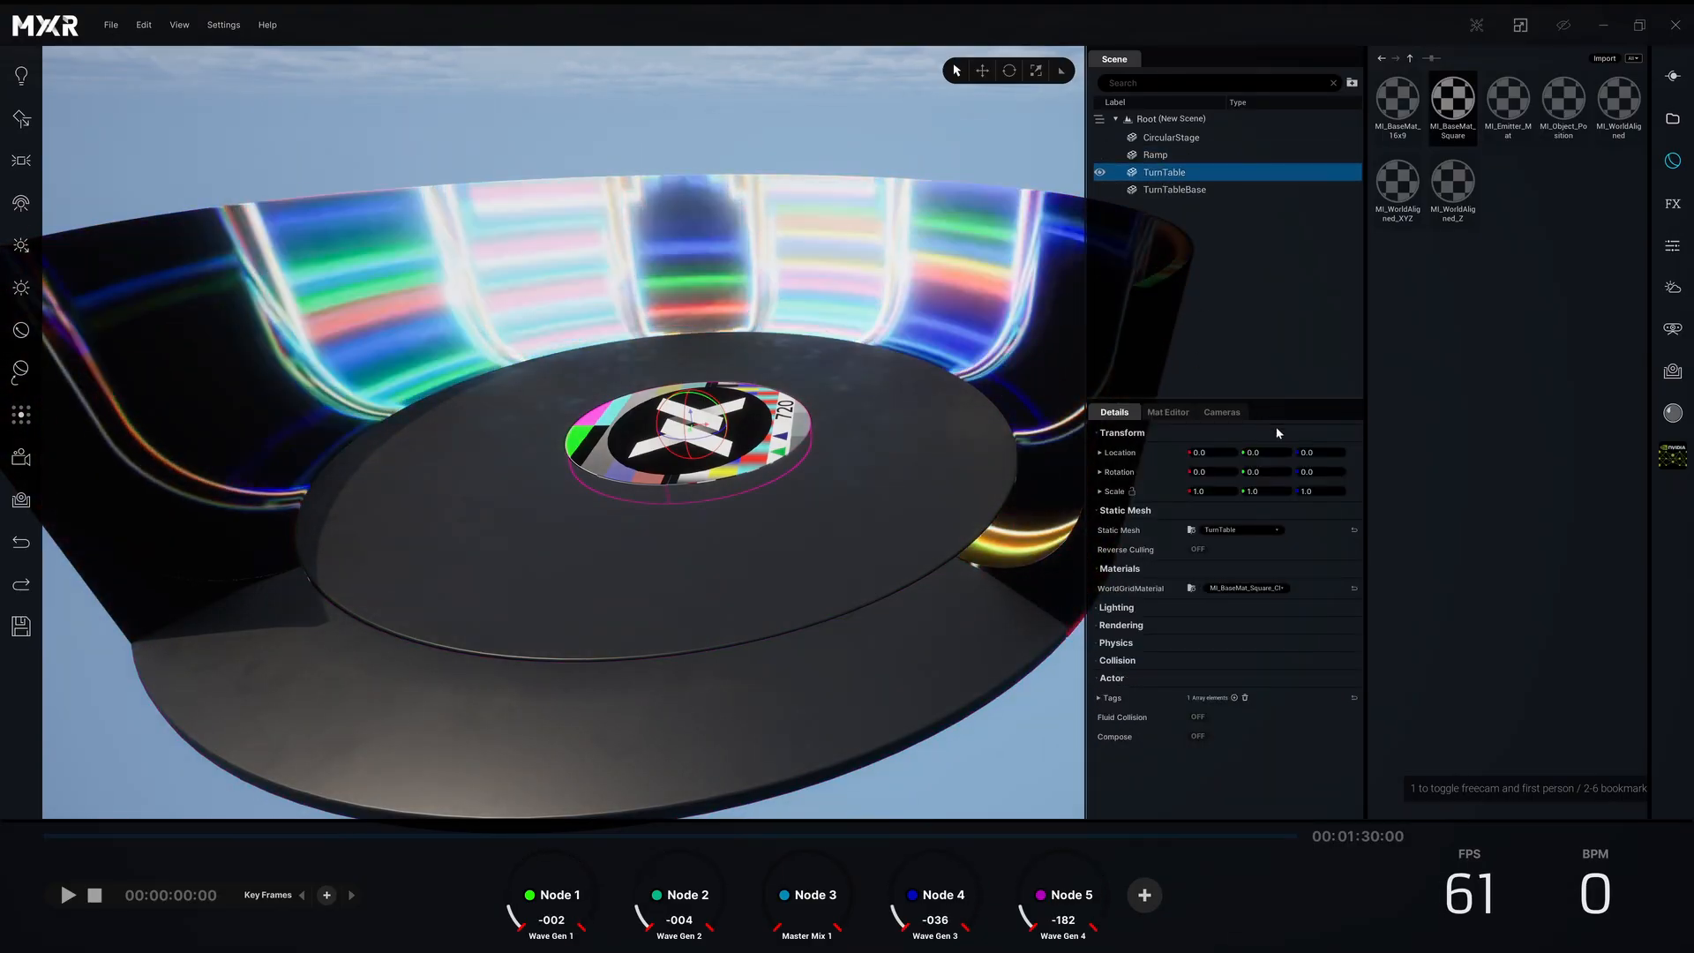
pyautogui.click(1315, 473)
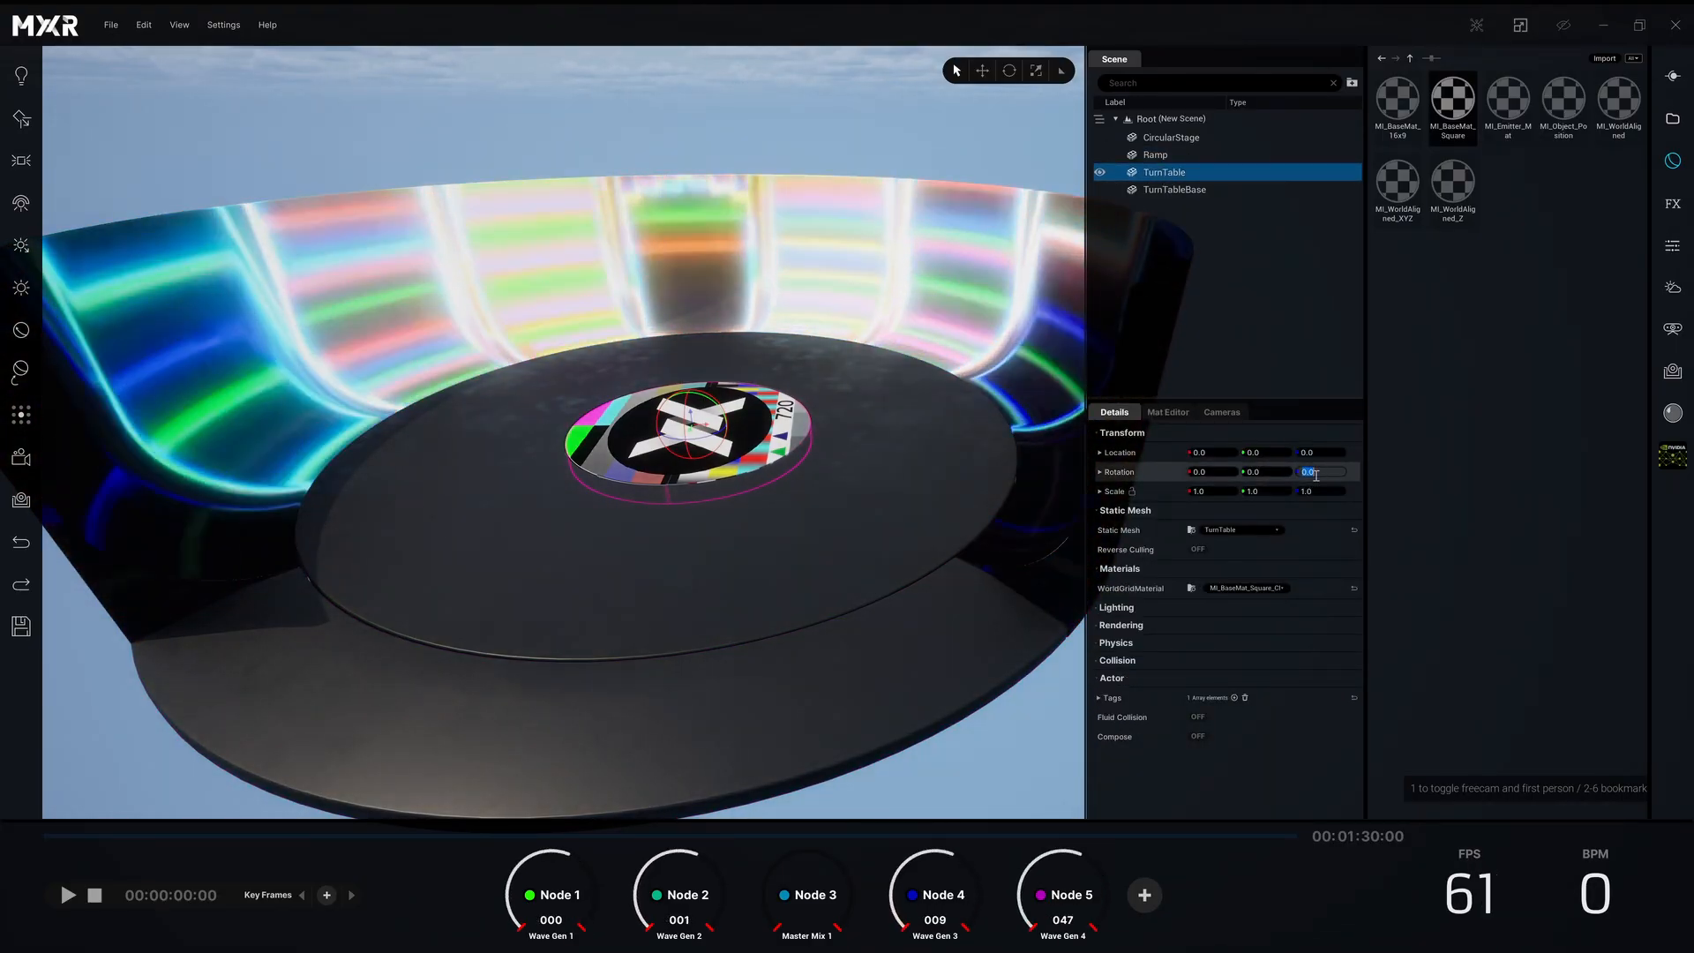
pyautogui.write('90')
pyautogui.press('Return')
pyautogui.click(1316, 474)
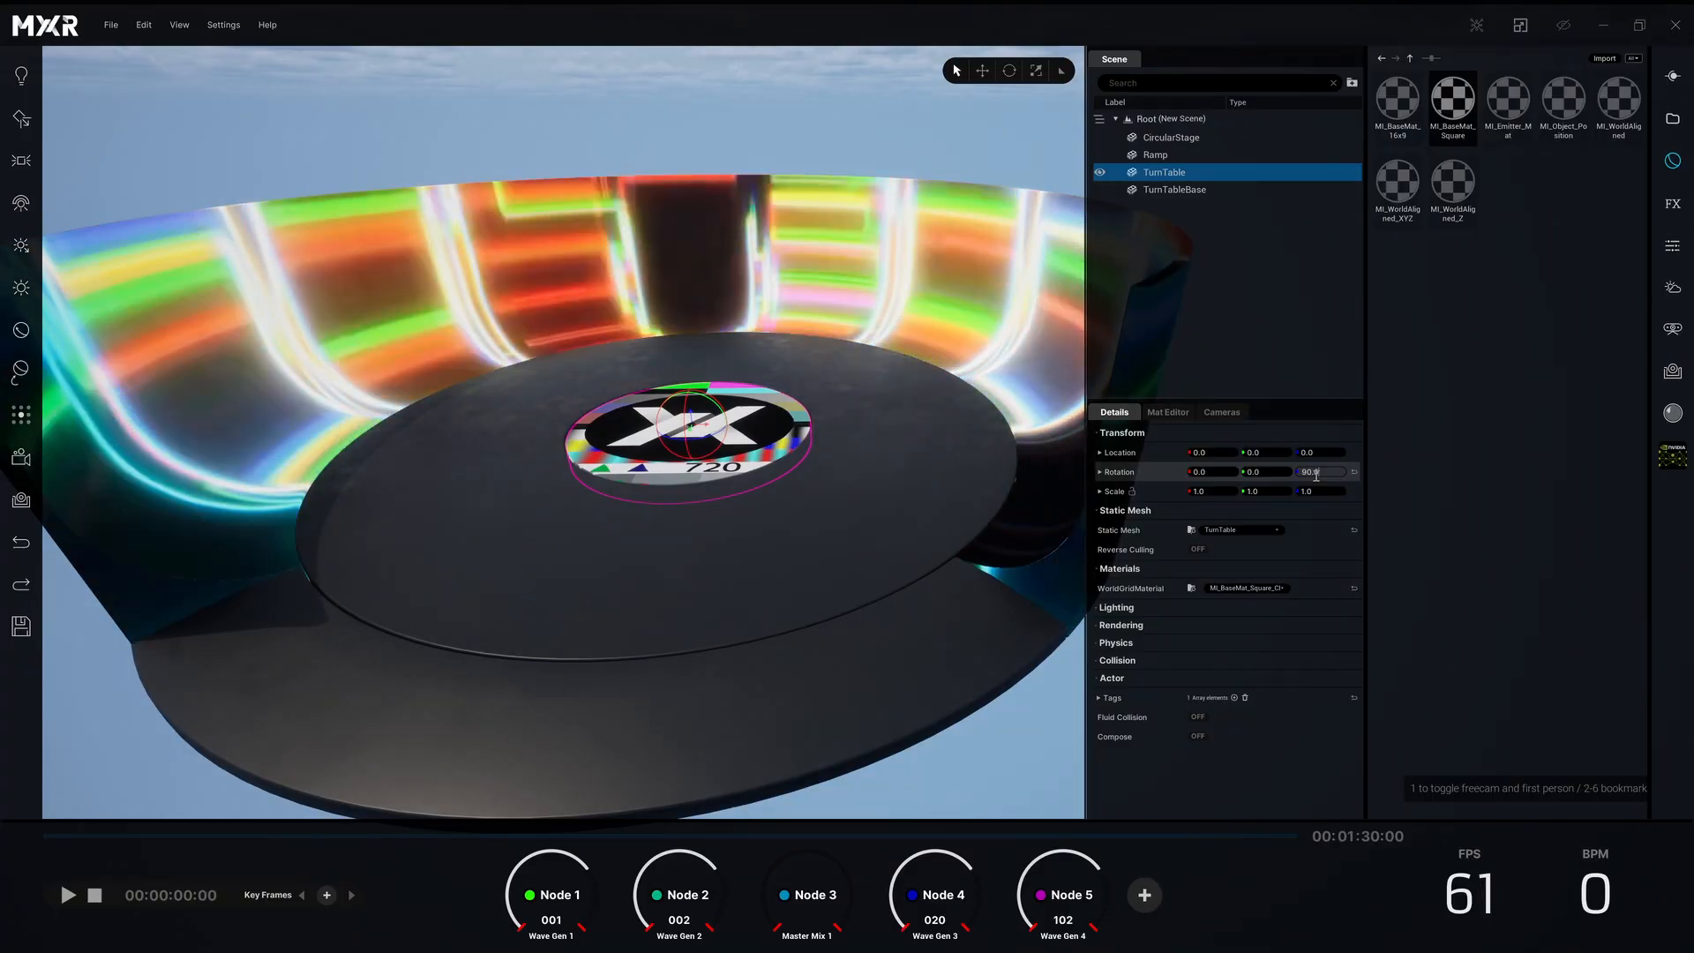
pyautogui.write('0')
pyautogui.press('Return')
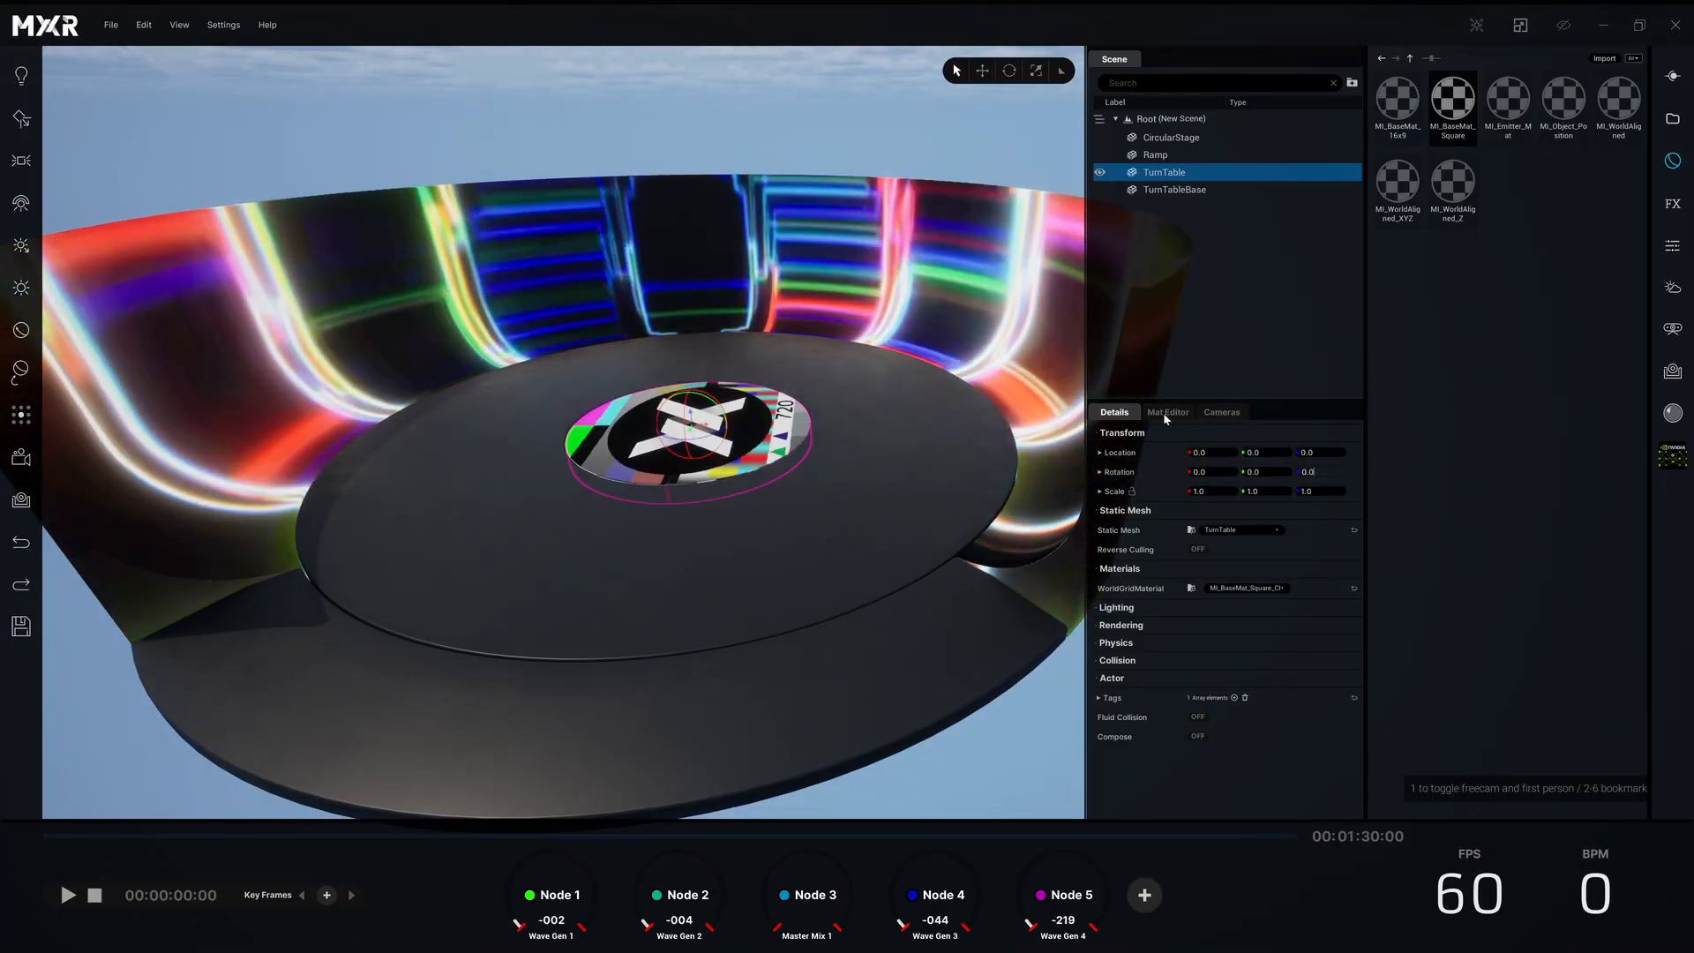
# - Try an Angle of 90 on the turntable's square material, and return the Angle to 0
pyautogui.click(1168, 413)
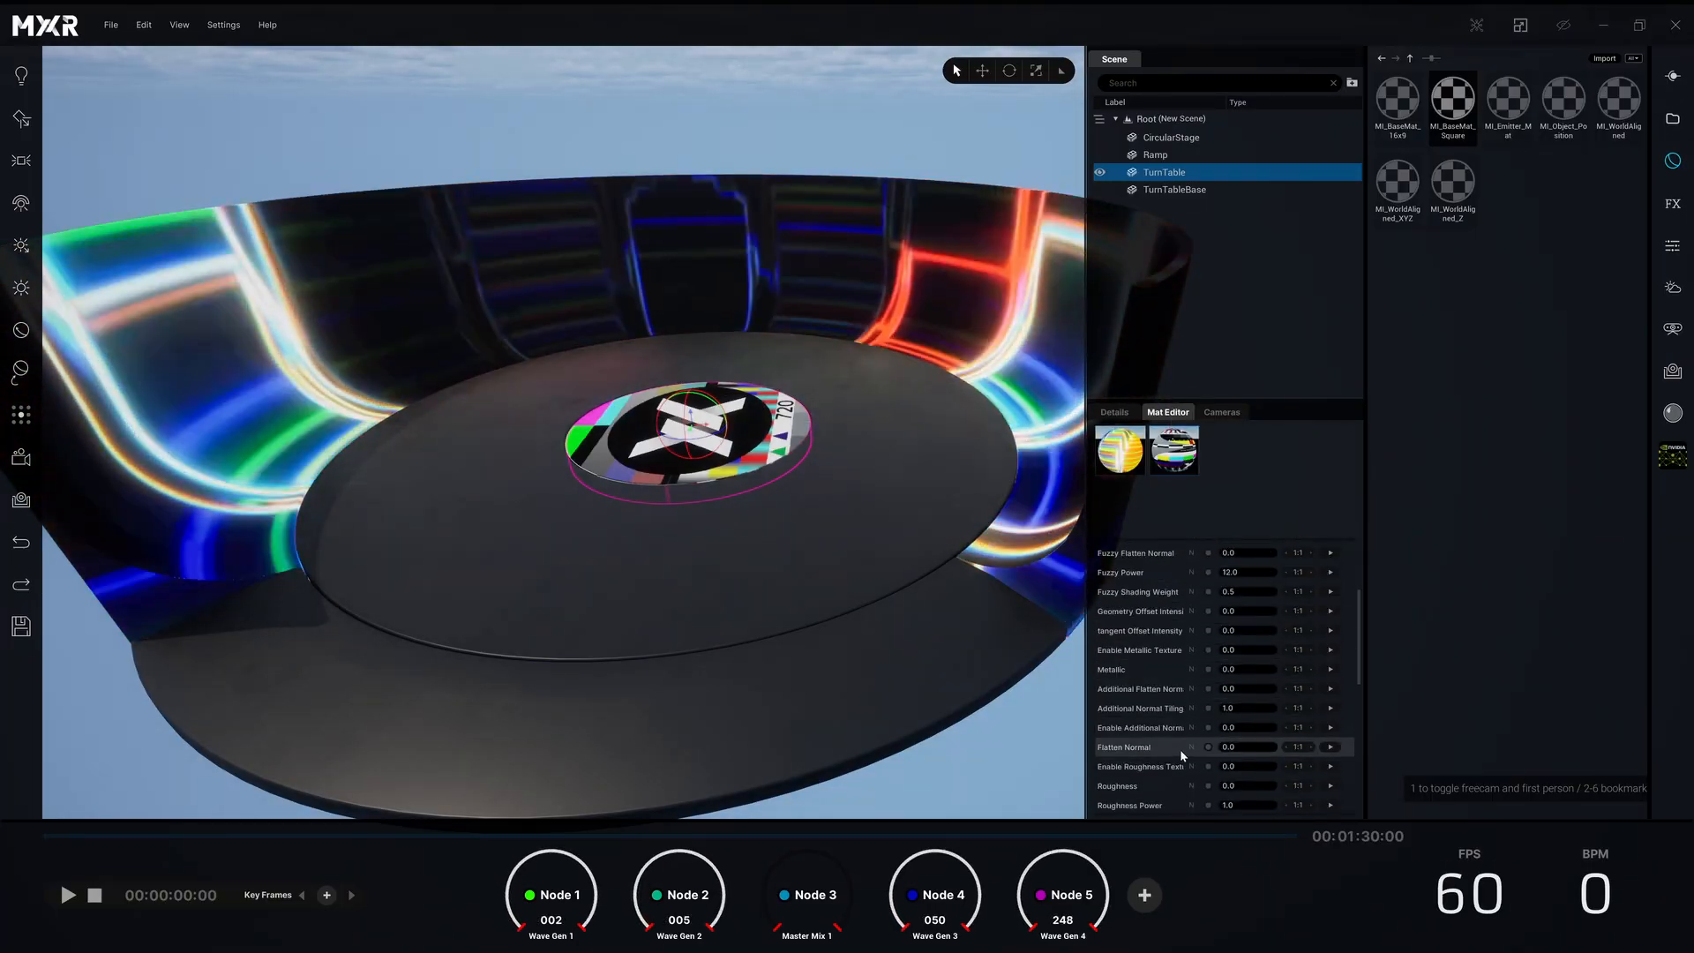
pyautogui.scroll(-5, 1179, 749)
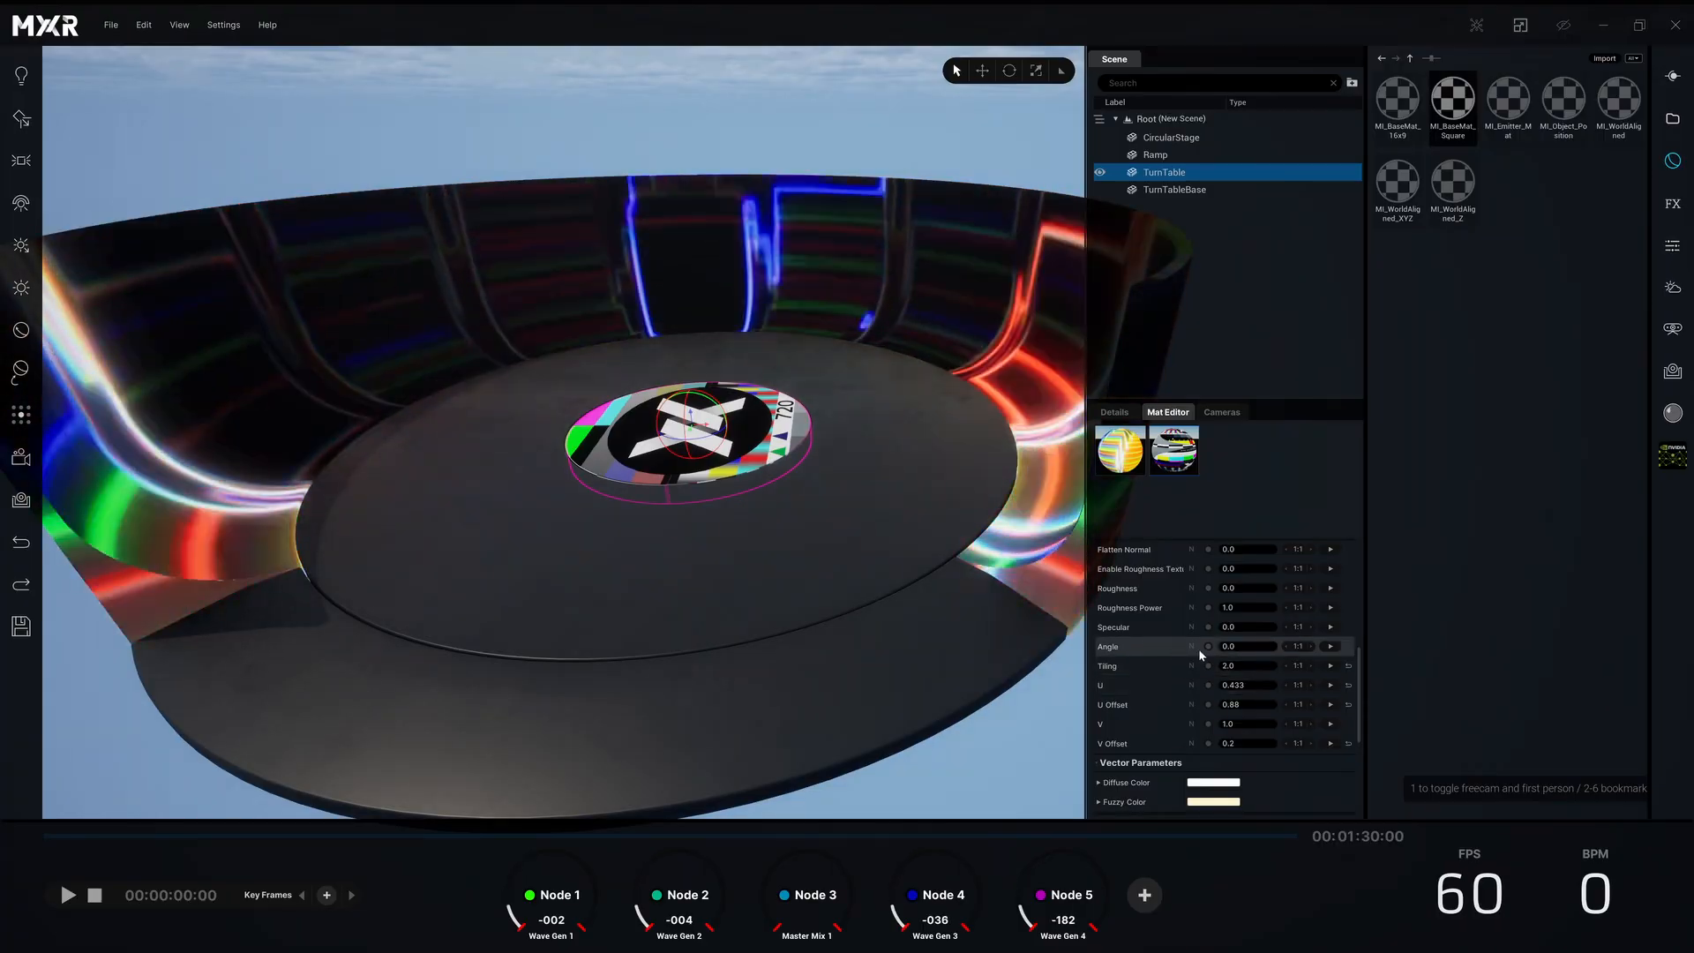
pyautogui.click(1234, 647)
pyautogui.write('90')
pyautogui.press('Return')
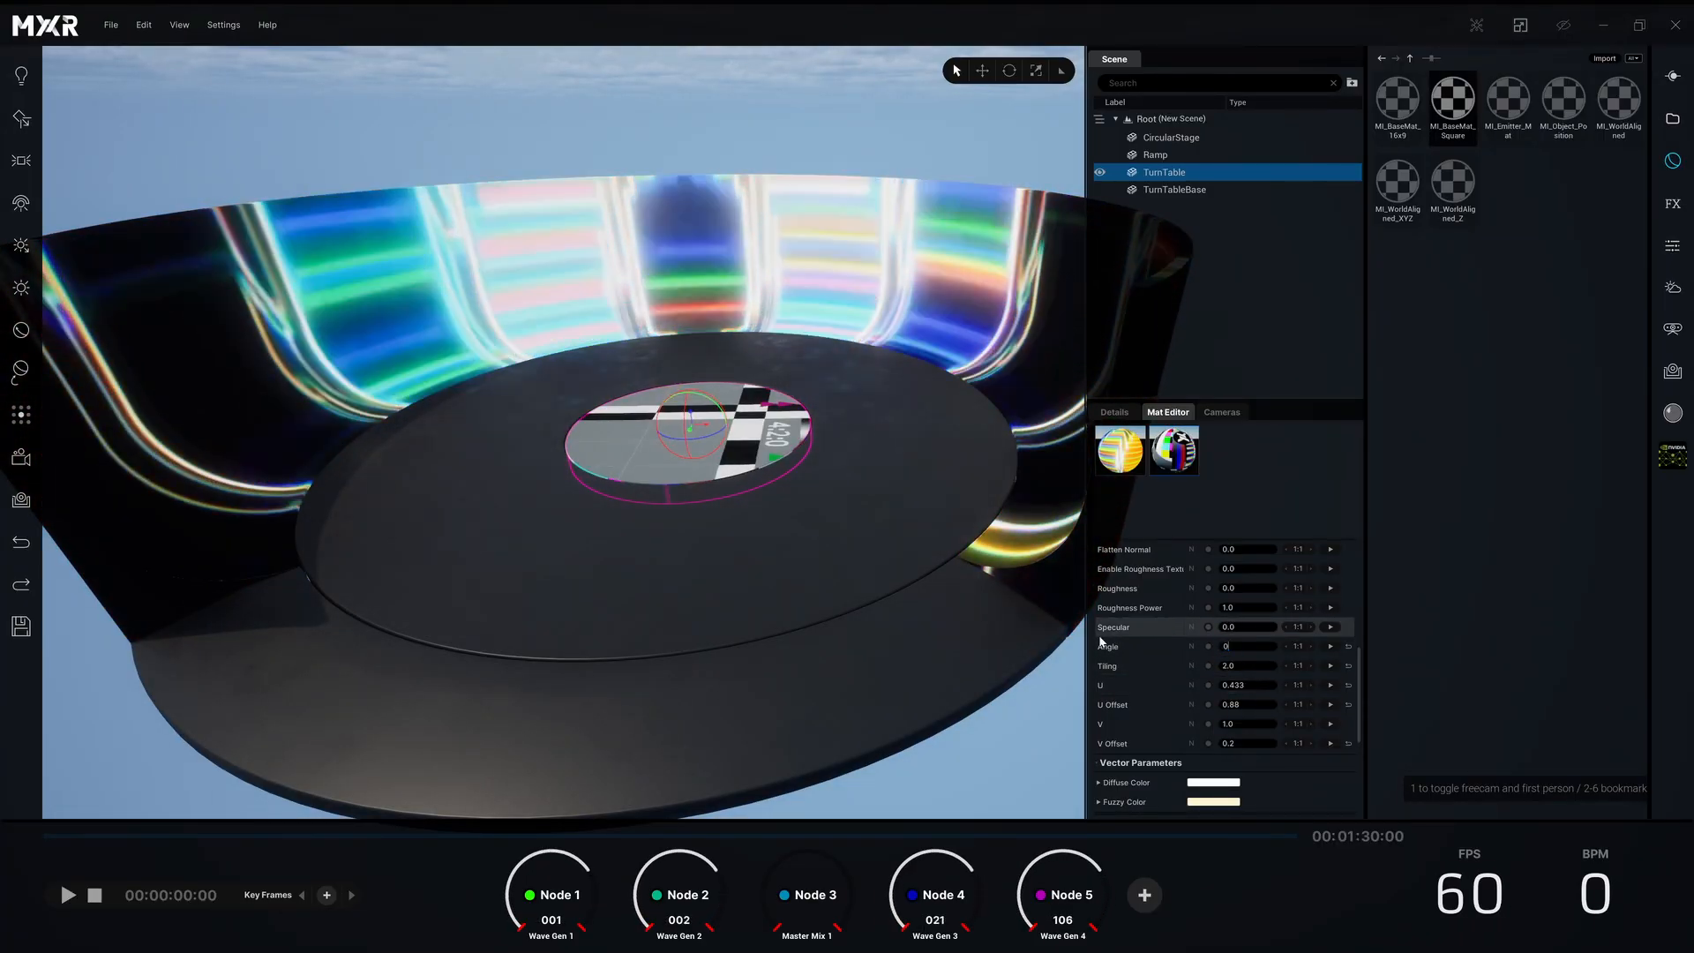
pyautogui.write('0')
pyautogui.press('Return')
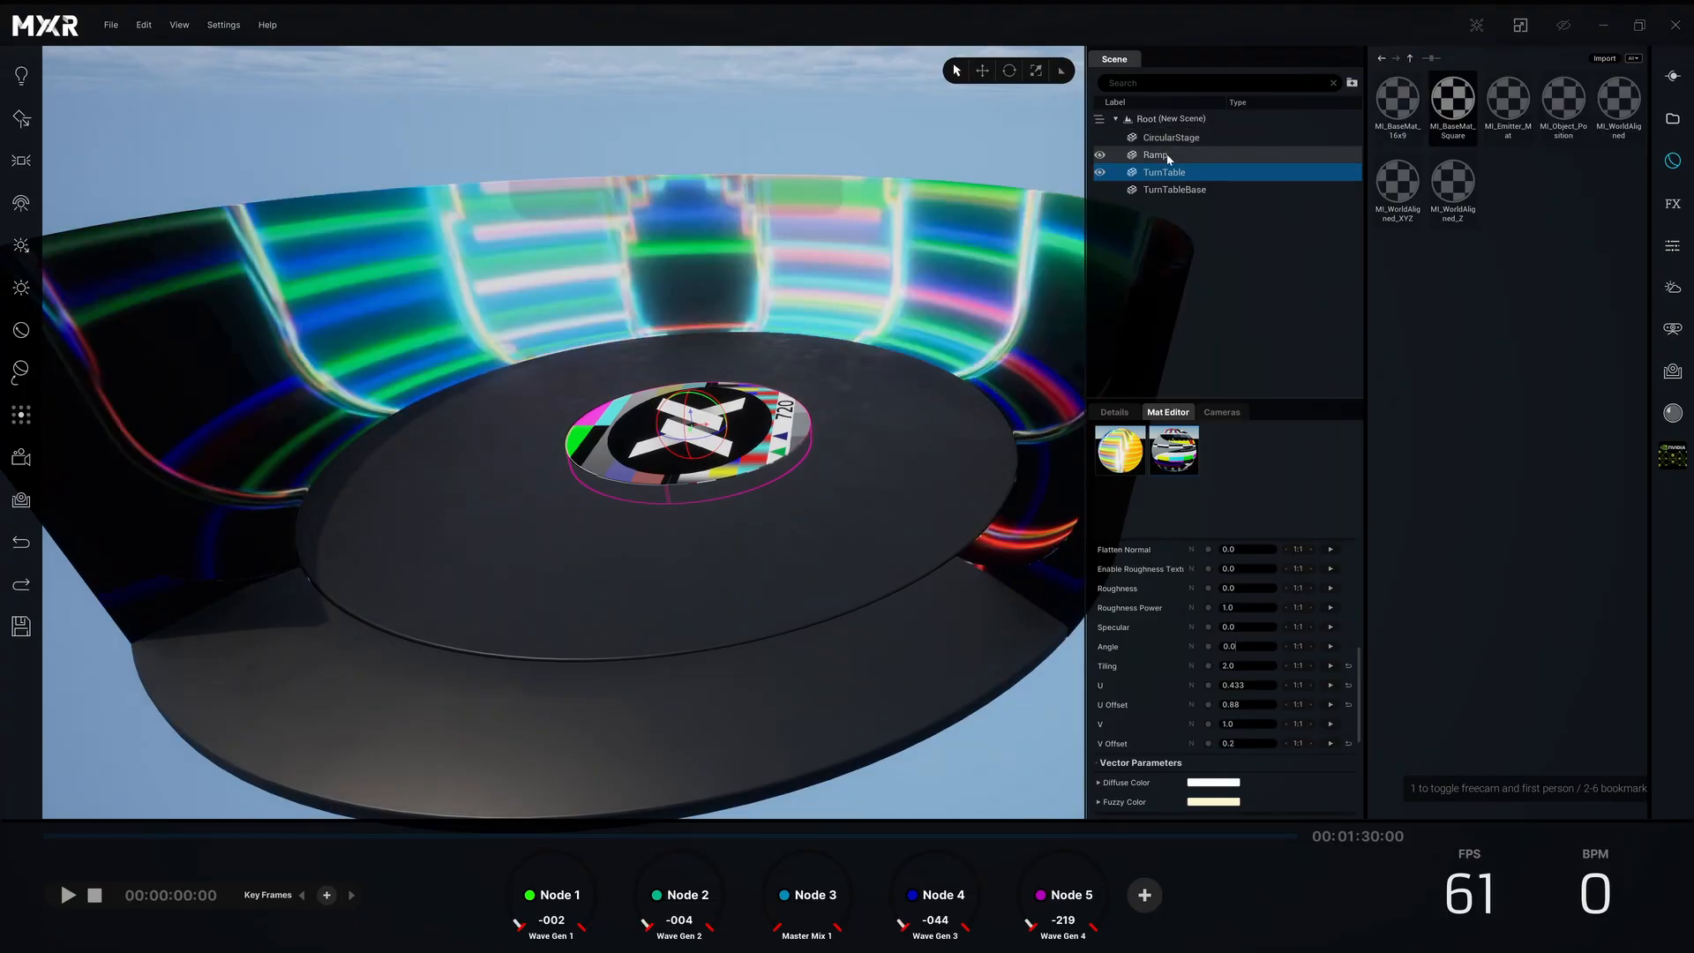
# - Rotate the turntable to 90 degrees about Z and set its material's U to 0.5 with a U Offset of 0.625
pyautogui.click(1167, 171)
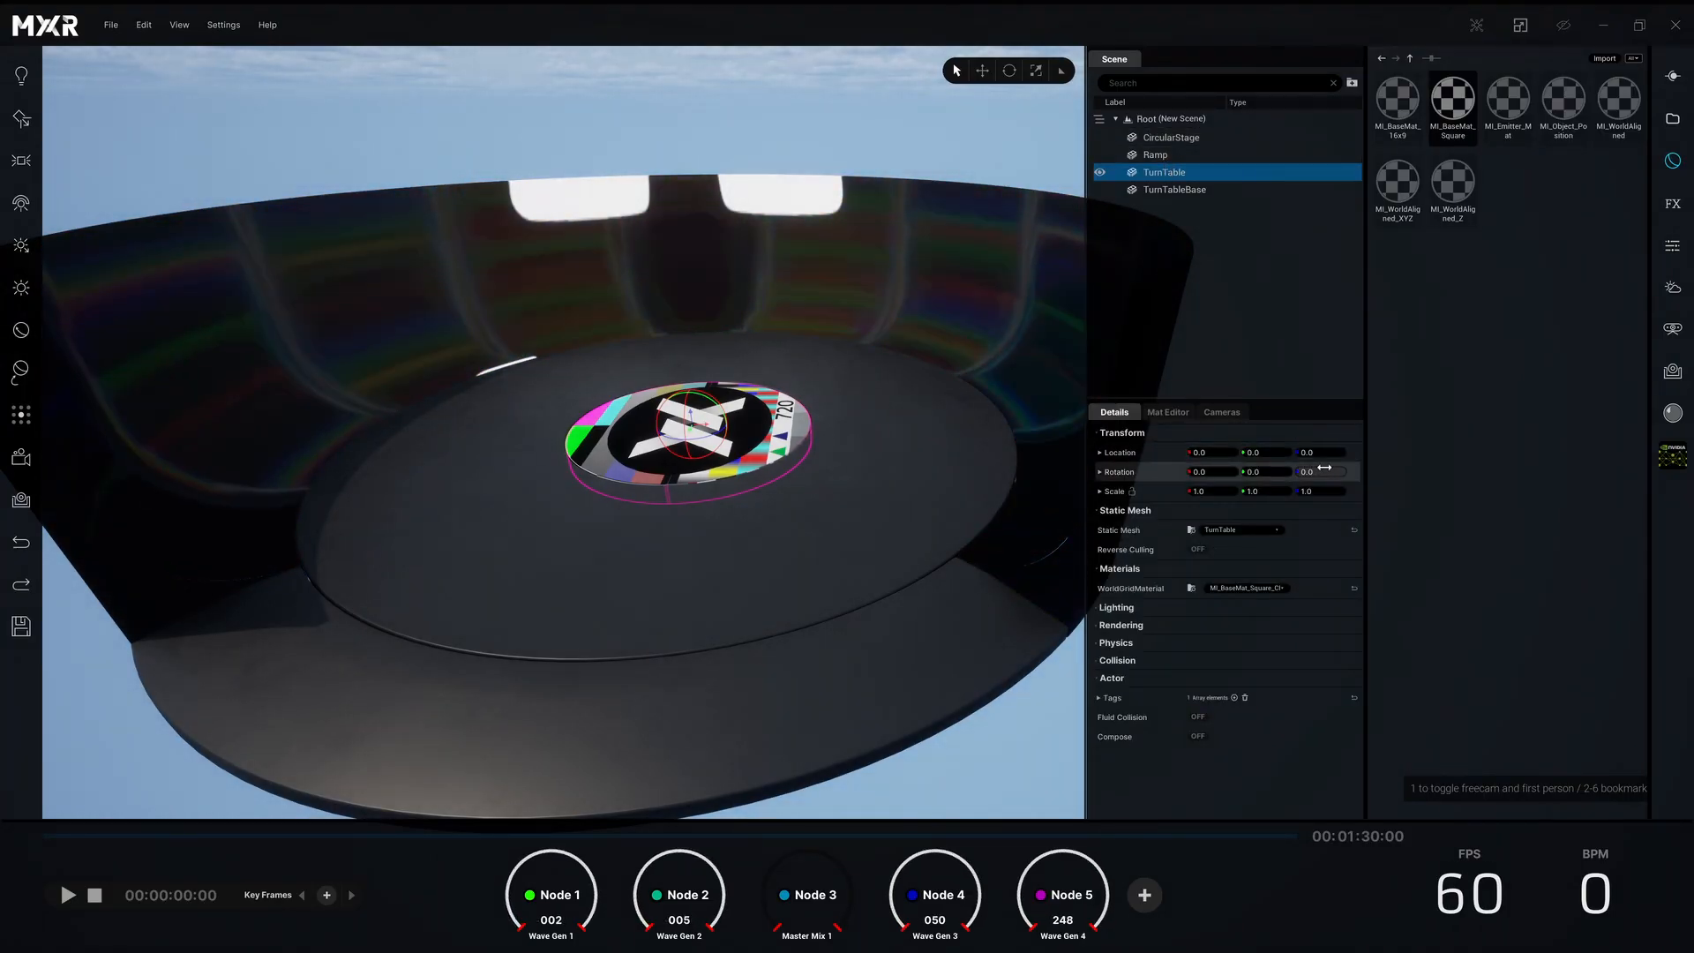
pyautogui.write('90')
pyautogui.press('Return')
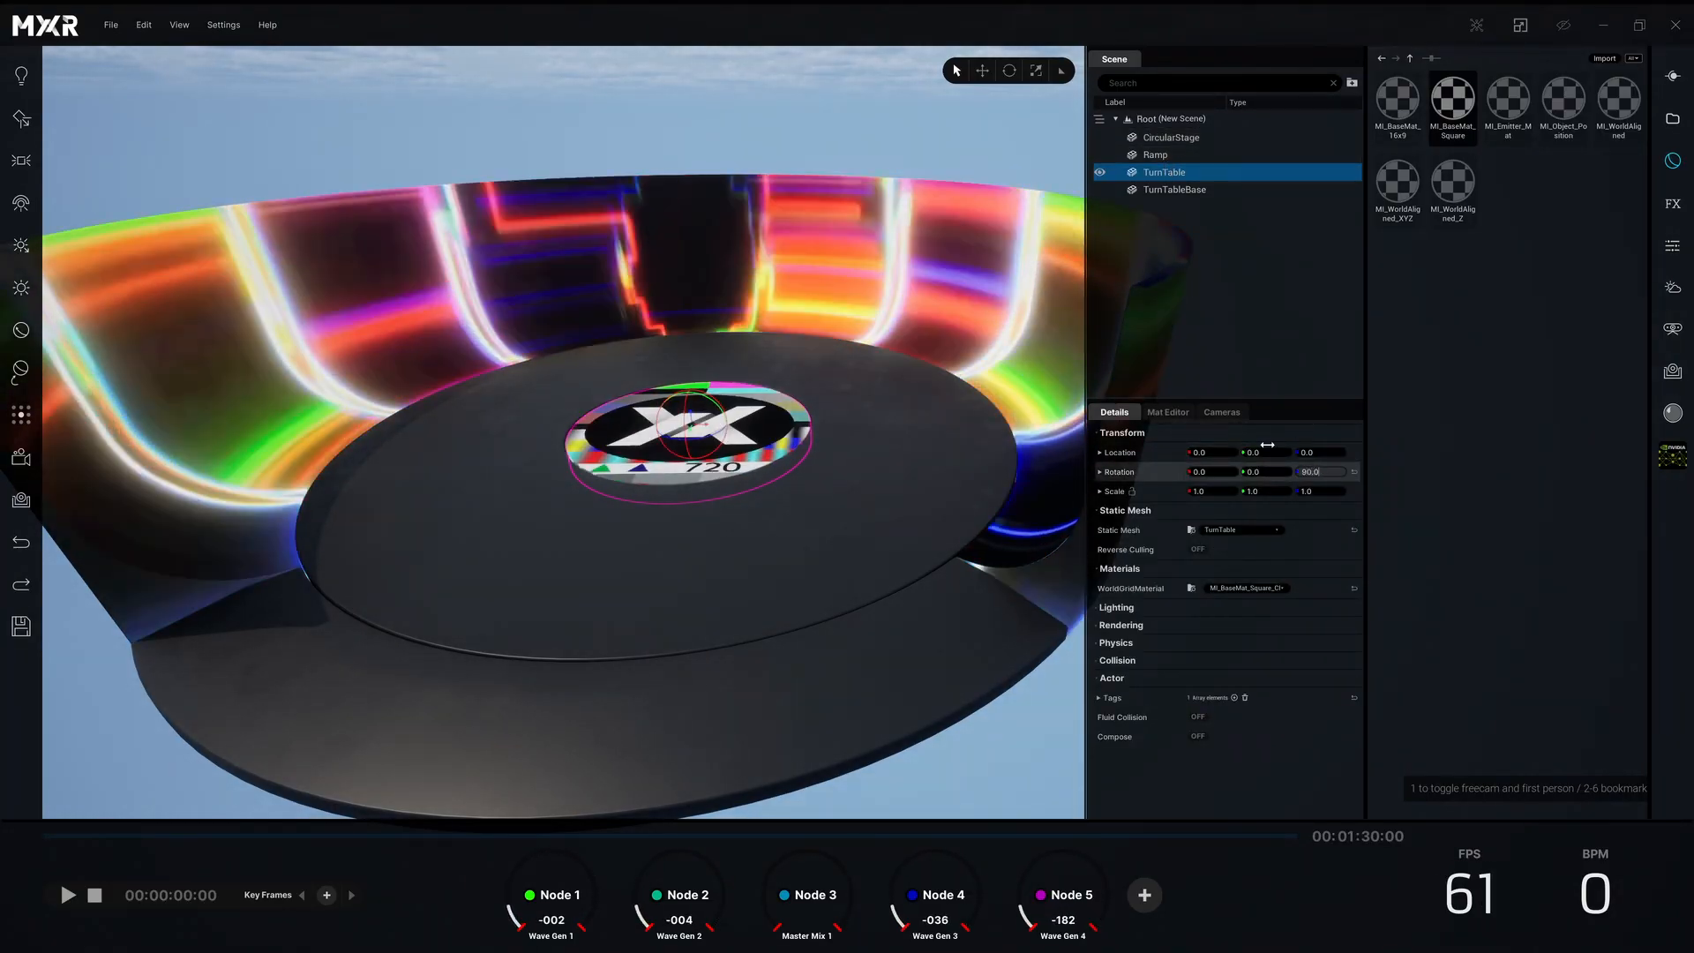
pyautogui.click(1188, 412)
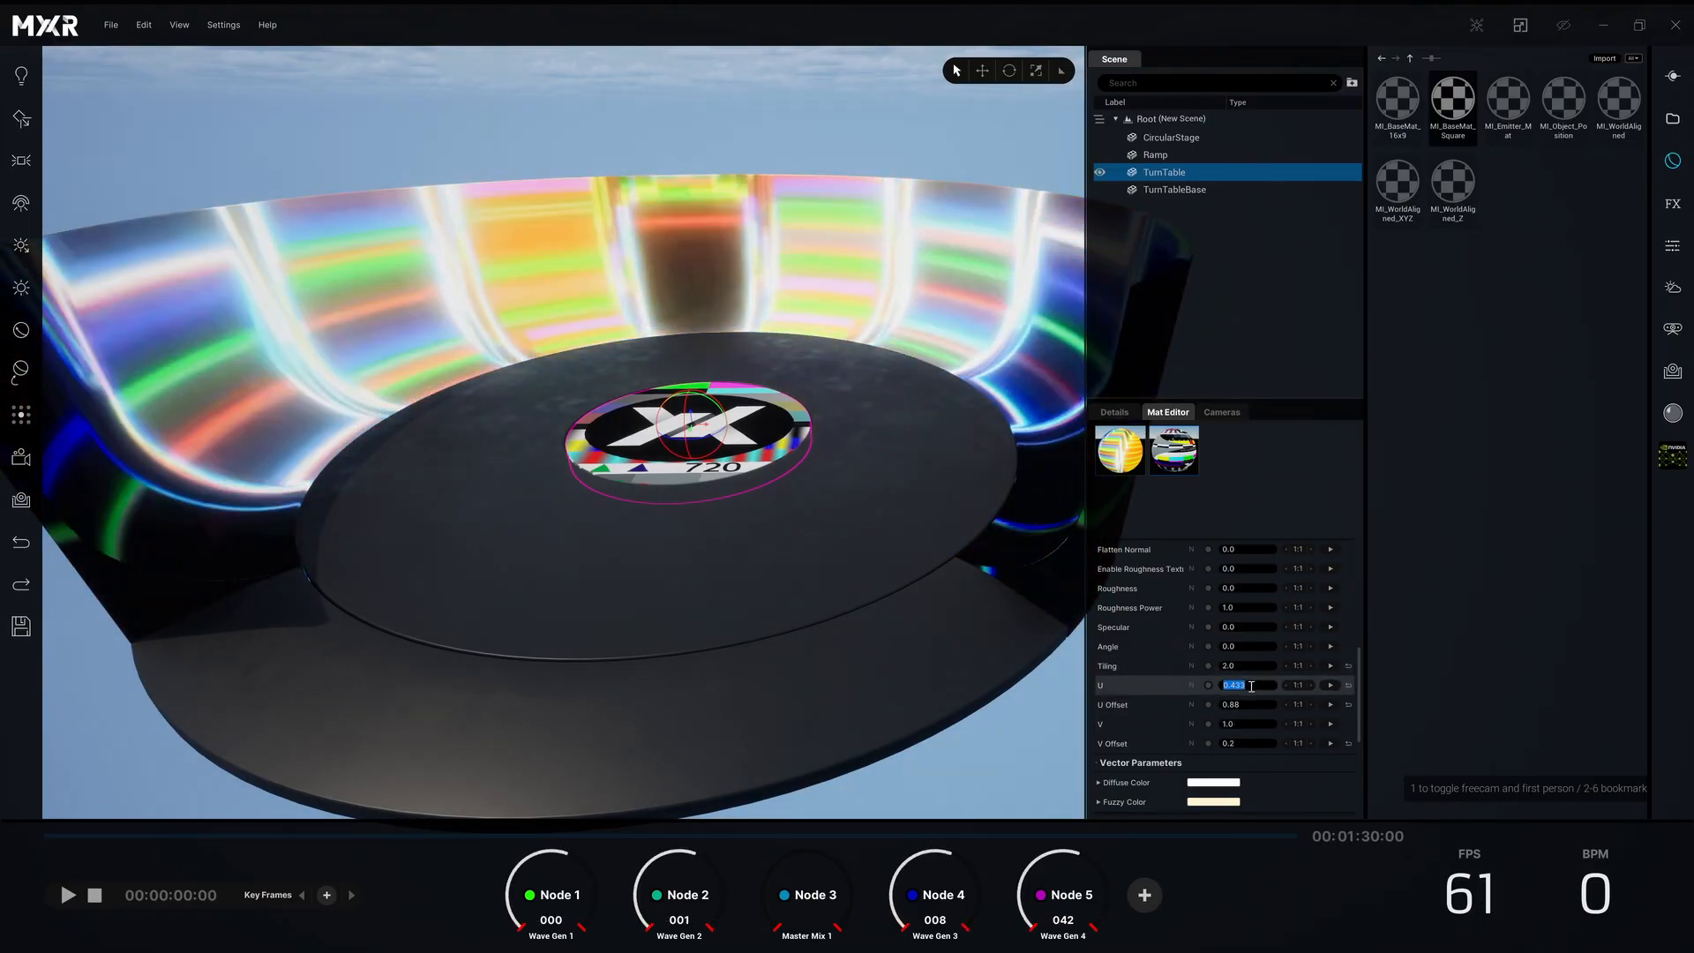
pyautogui.write('0.5')
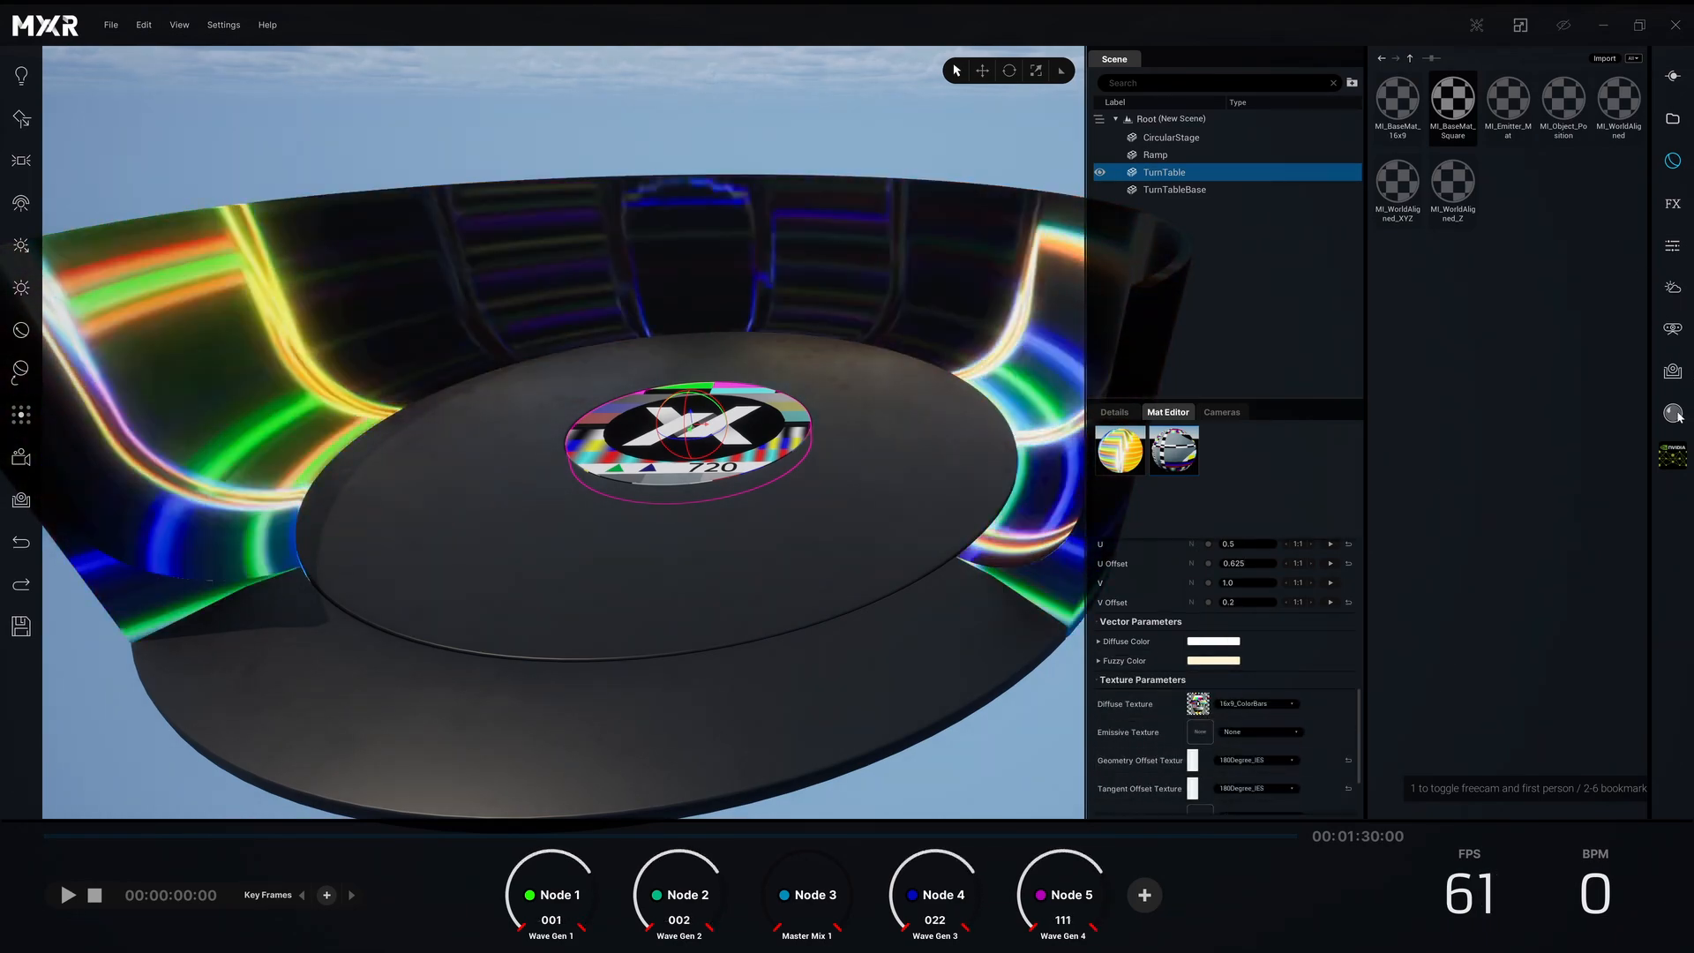
# - Assign the live Arena Composition source as the Diffuse Texture of the turntable's square material
pyautogui.moveTo(1407, 91); pyautogui.dragTo(1264, 558)
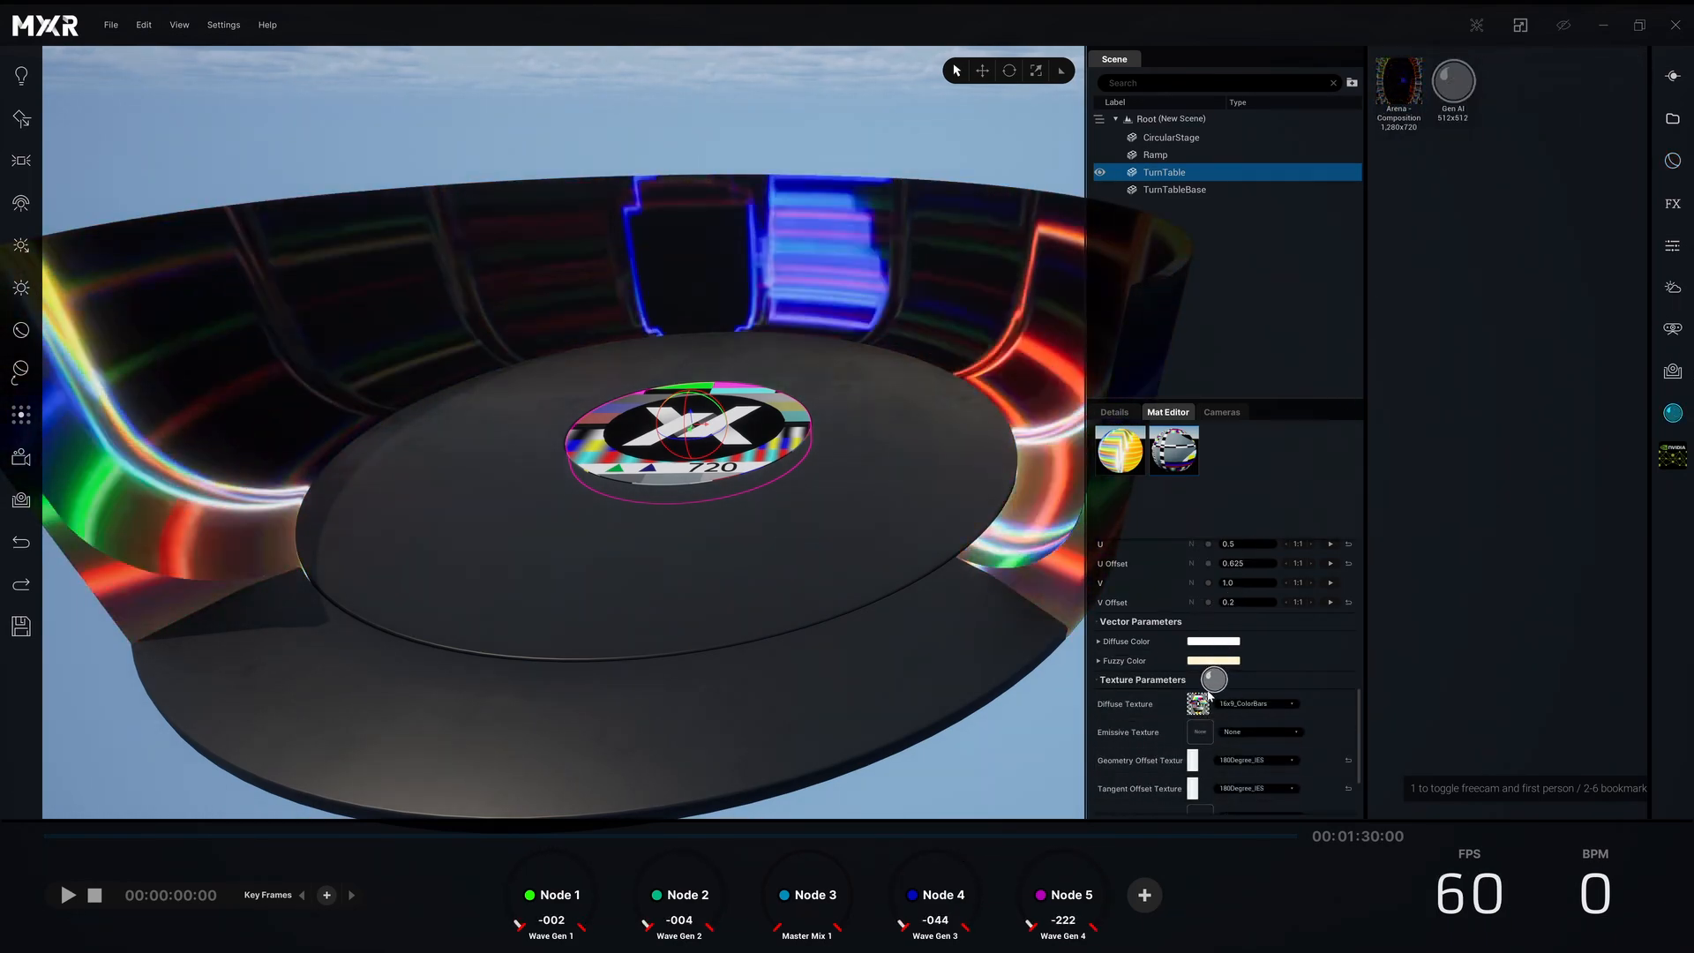
pyautogui.moveTo(1209, 695); pyautogui.dragTo(1198, 704)
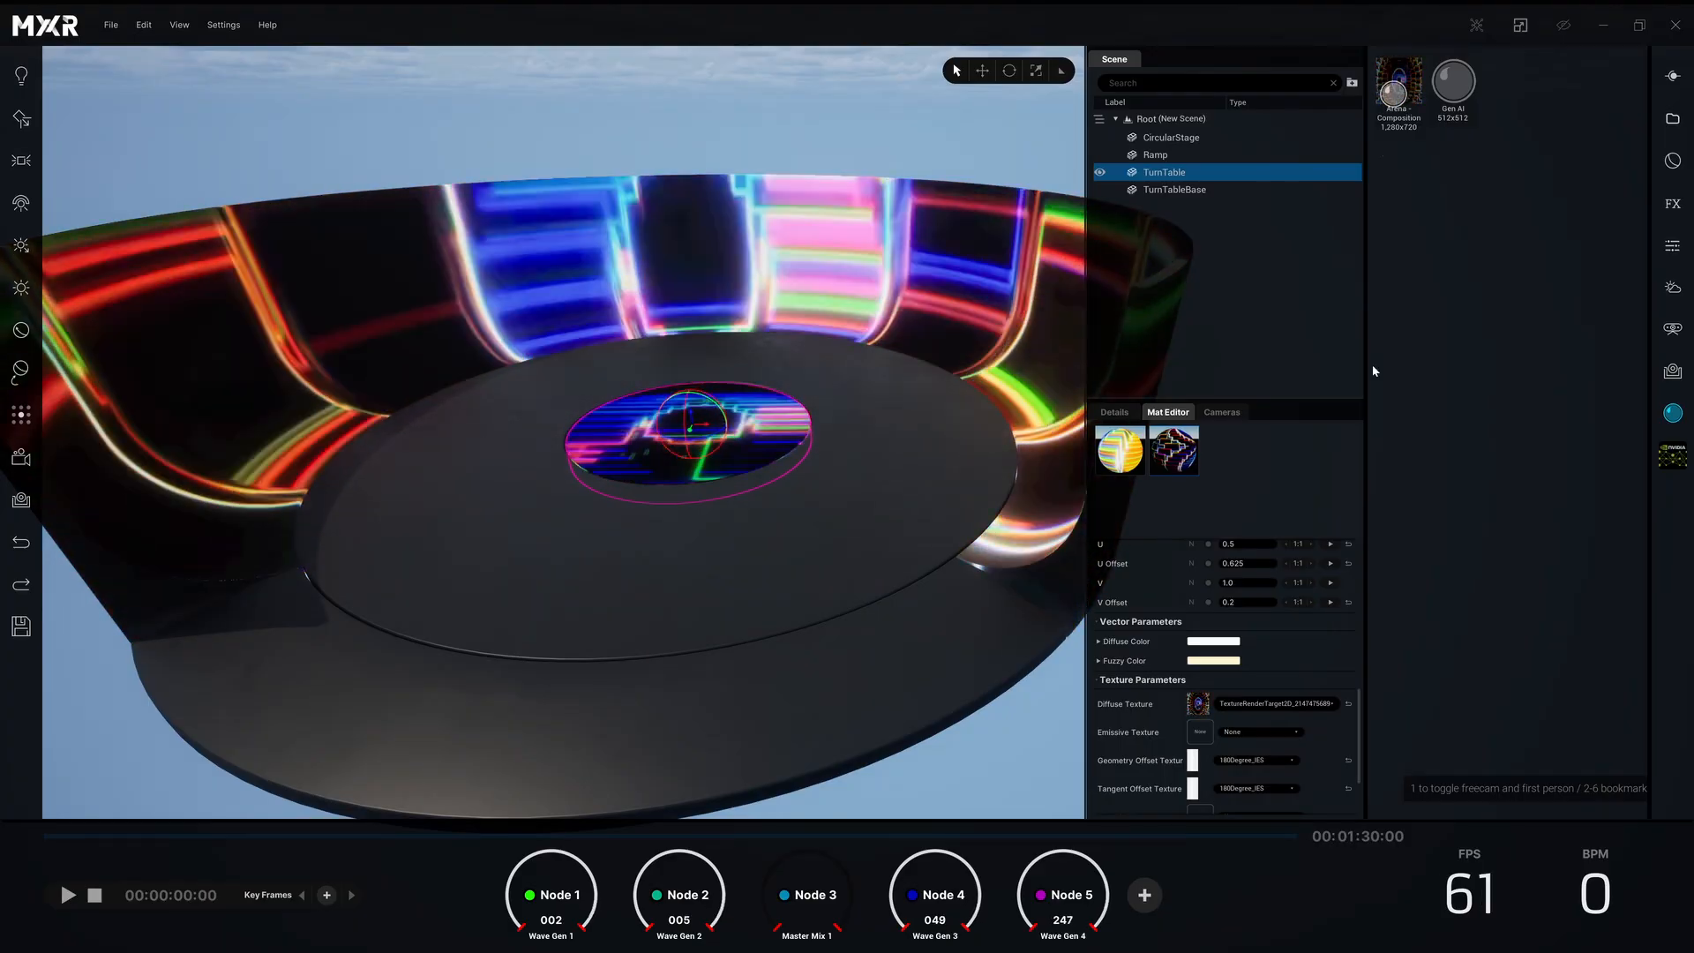
# - Set both Emissive Multiplier and Enable Emissive Texture to 1 on the turntable's square material
pyautogui.scroll(2, 1141, 761)
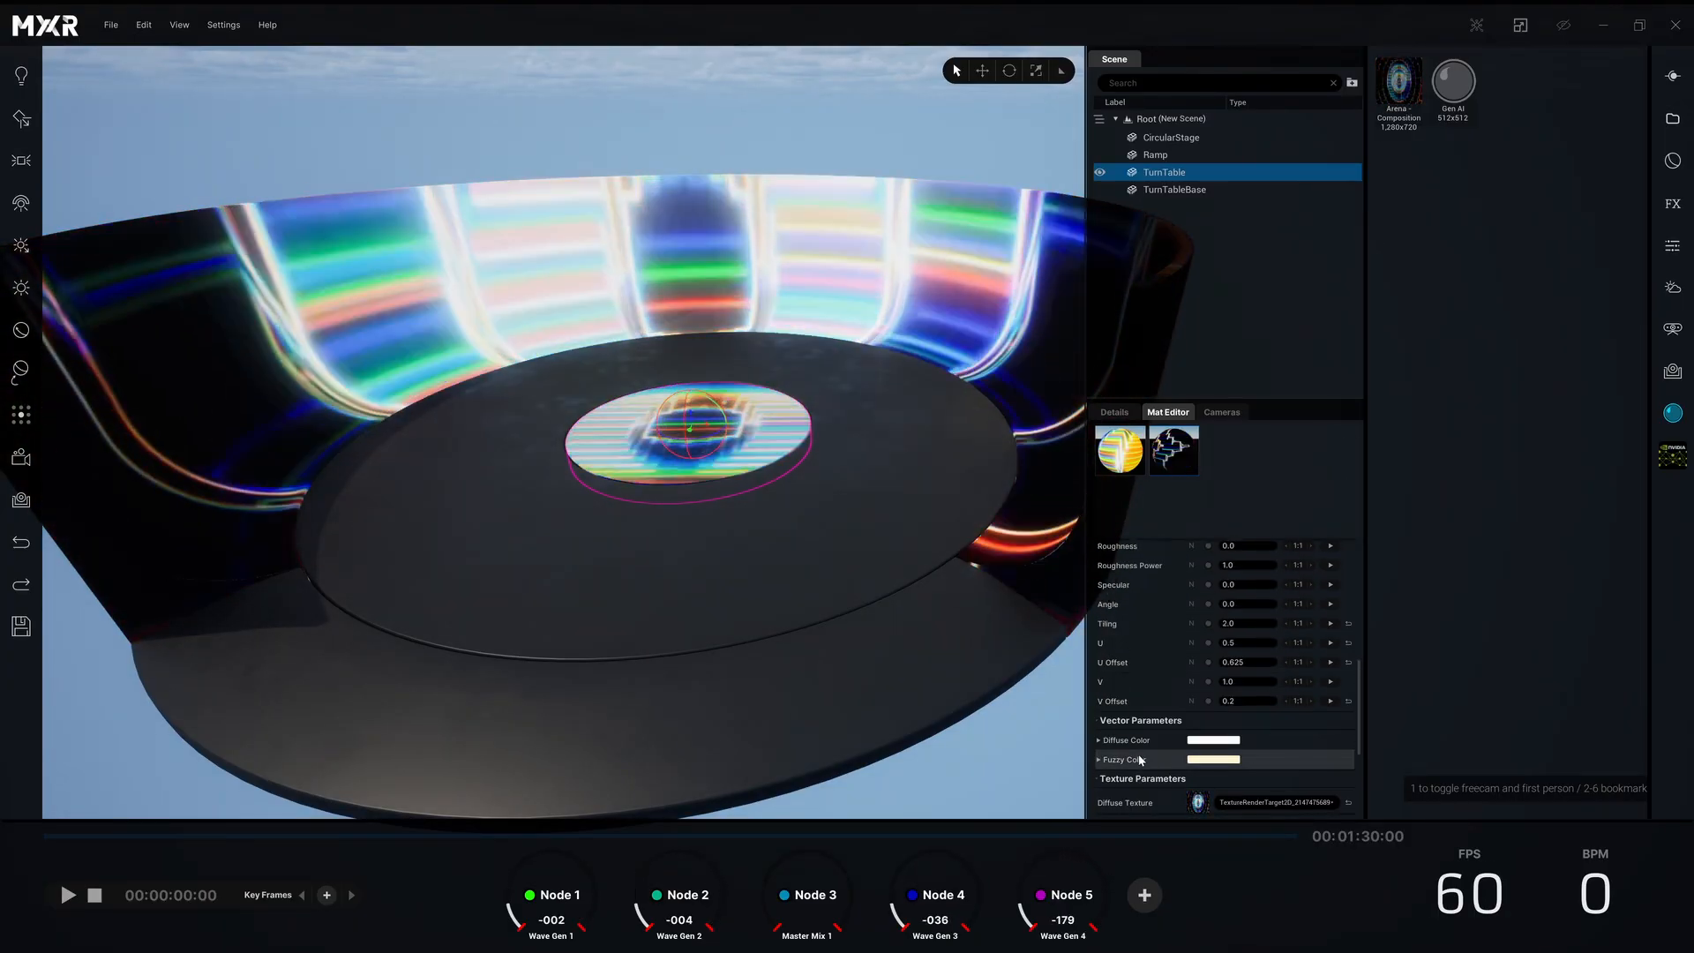
pyautogui.scroll(6, 1139, 753)
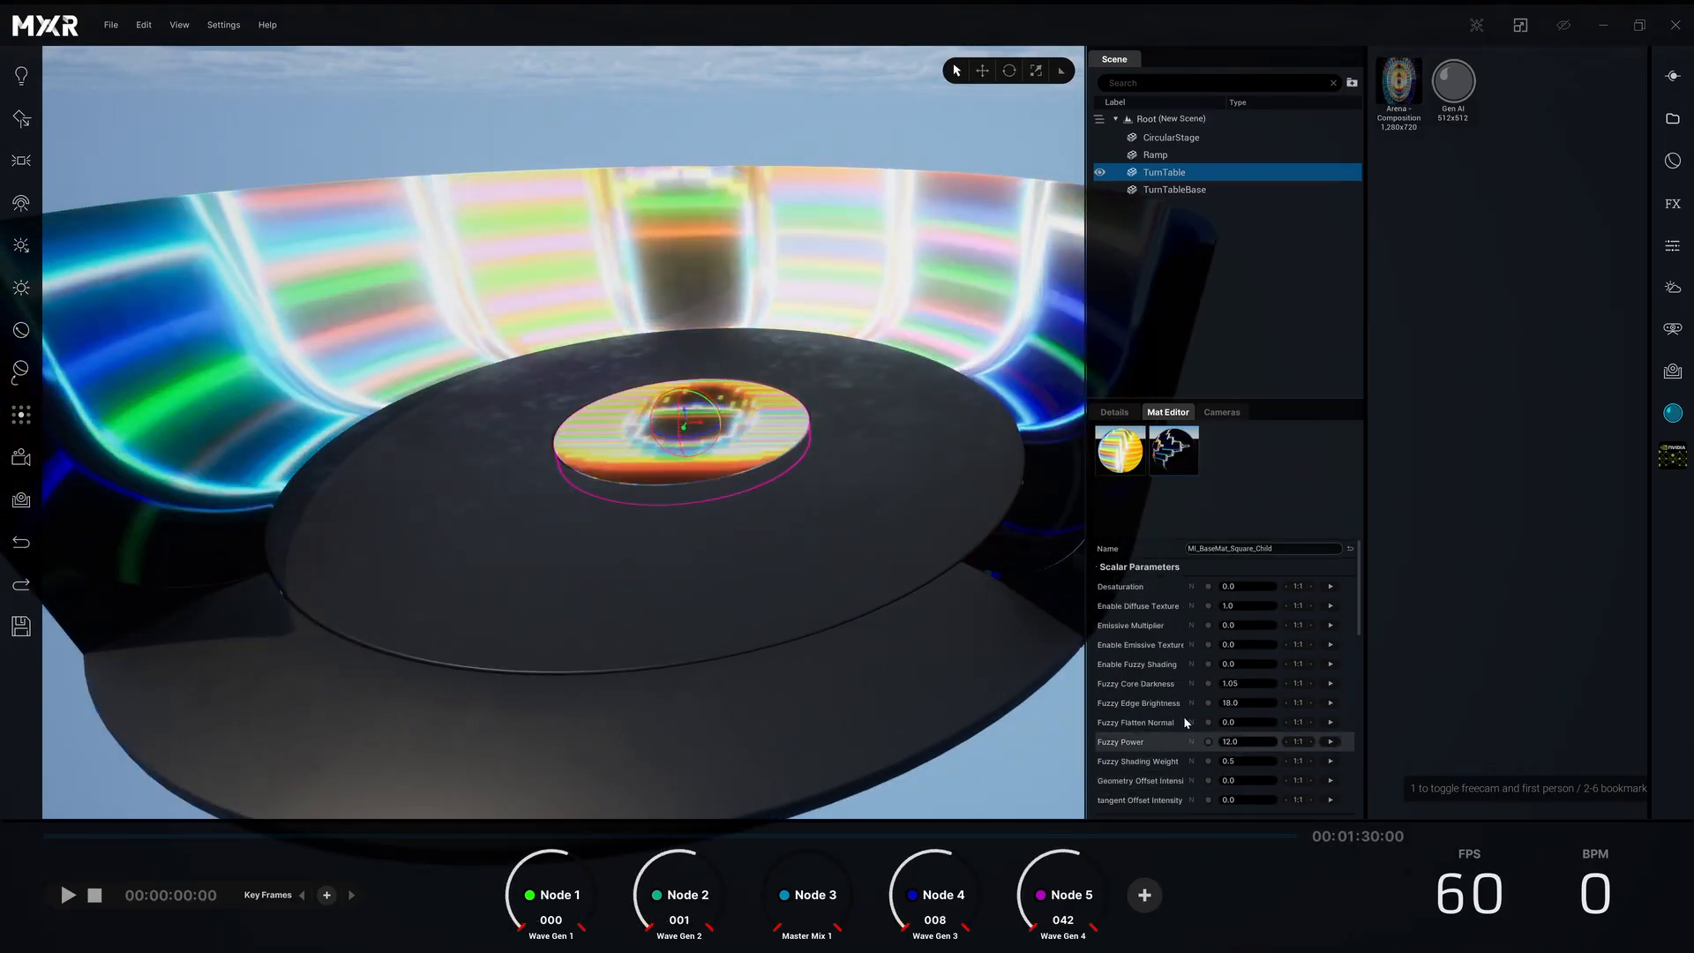
pyautogui.click(1236, 624)
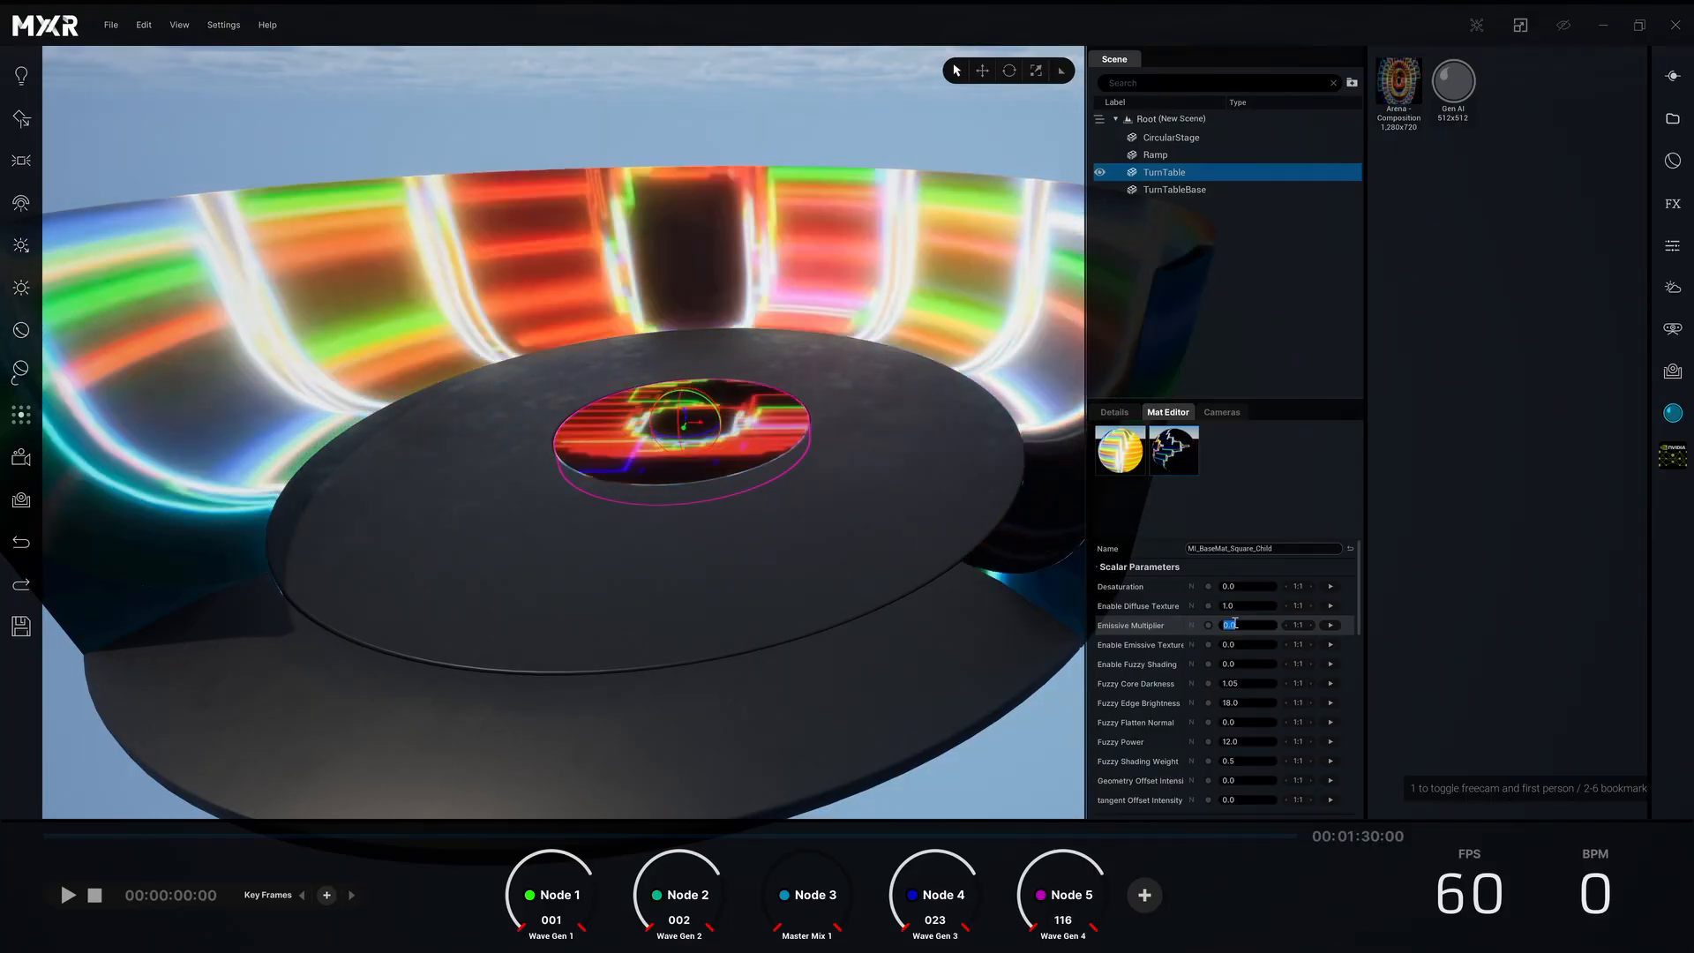
pyautogui.write('1')
pyautogui.press('Return')
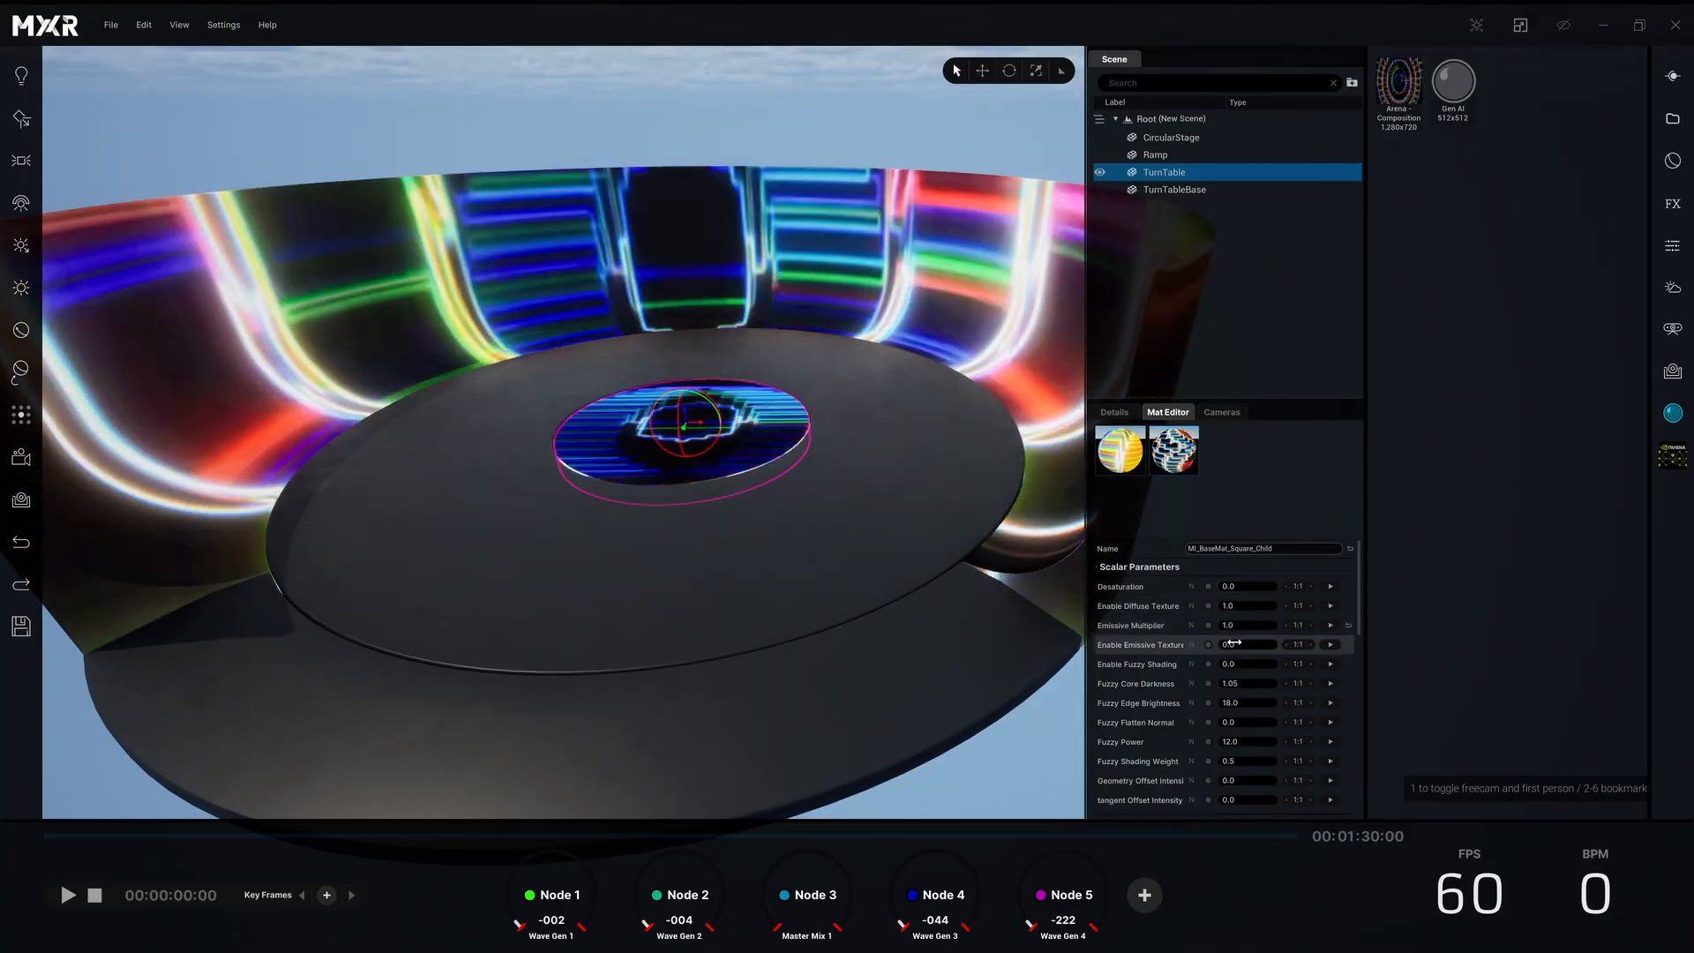
pyautogui.click(1235, 644)
pyautogui.write('1')
pyautogui.press('Return')
# - Set Enable Emissive Texture to 1 on the MI_BaseMat_16x9_Child material
pyautogui.click(1175, 457)
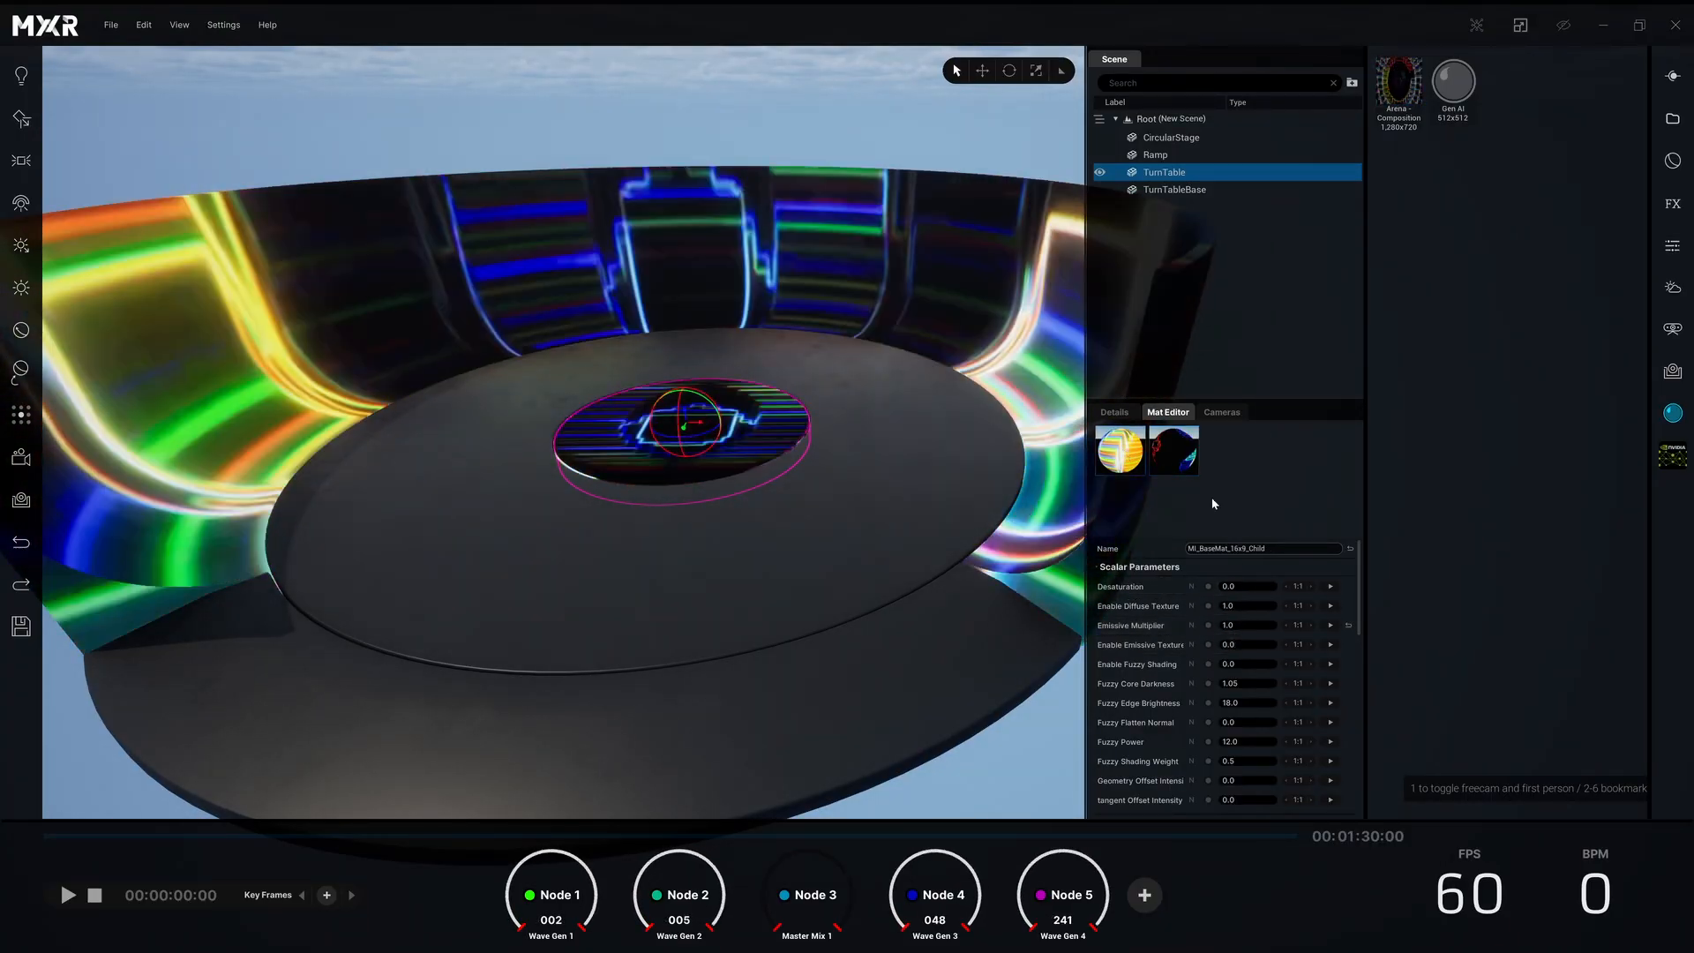
pyautogui.click(1246, 645)
pyautogui.write('1')
pyautogui.press('Return')
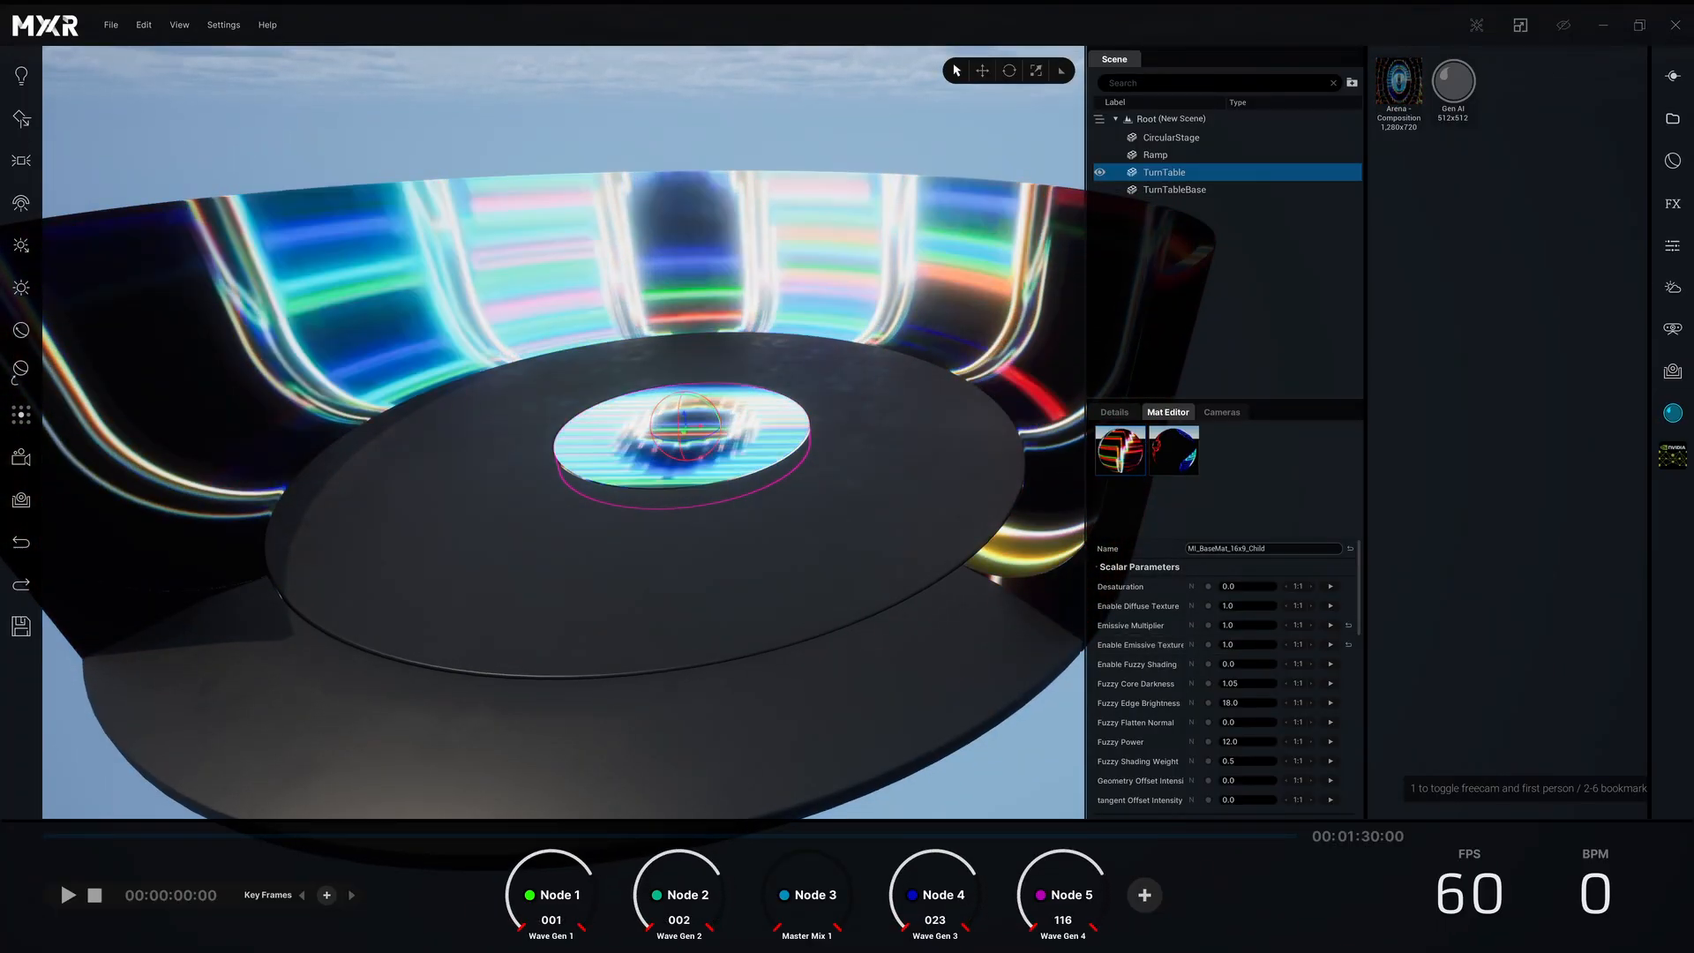
# - Turn off the Weather visibility so the stage sits against a black background
pyautogui.press('w')
pyautogui.moveTo(565, 433); pyautogui.dragTo(578, 366, button='right')
pyautogui.press('a')
pyautogui.press('s')
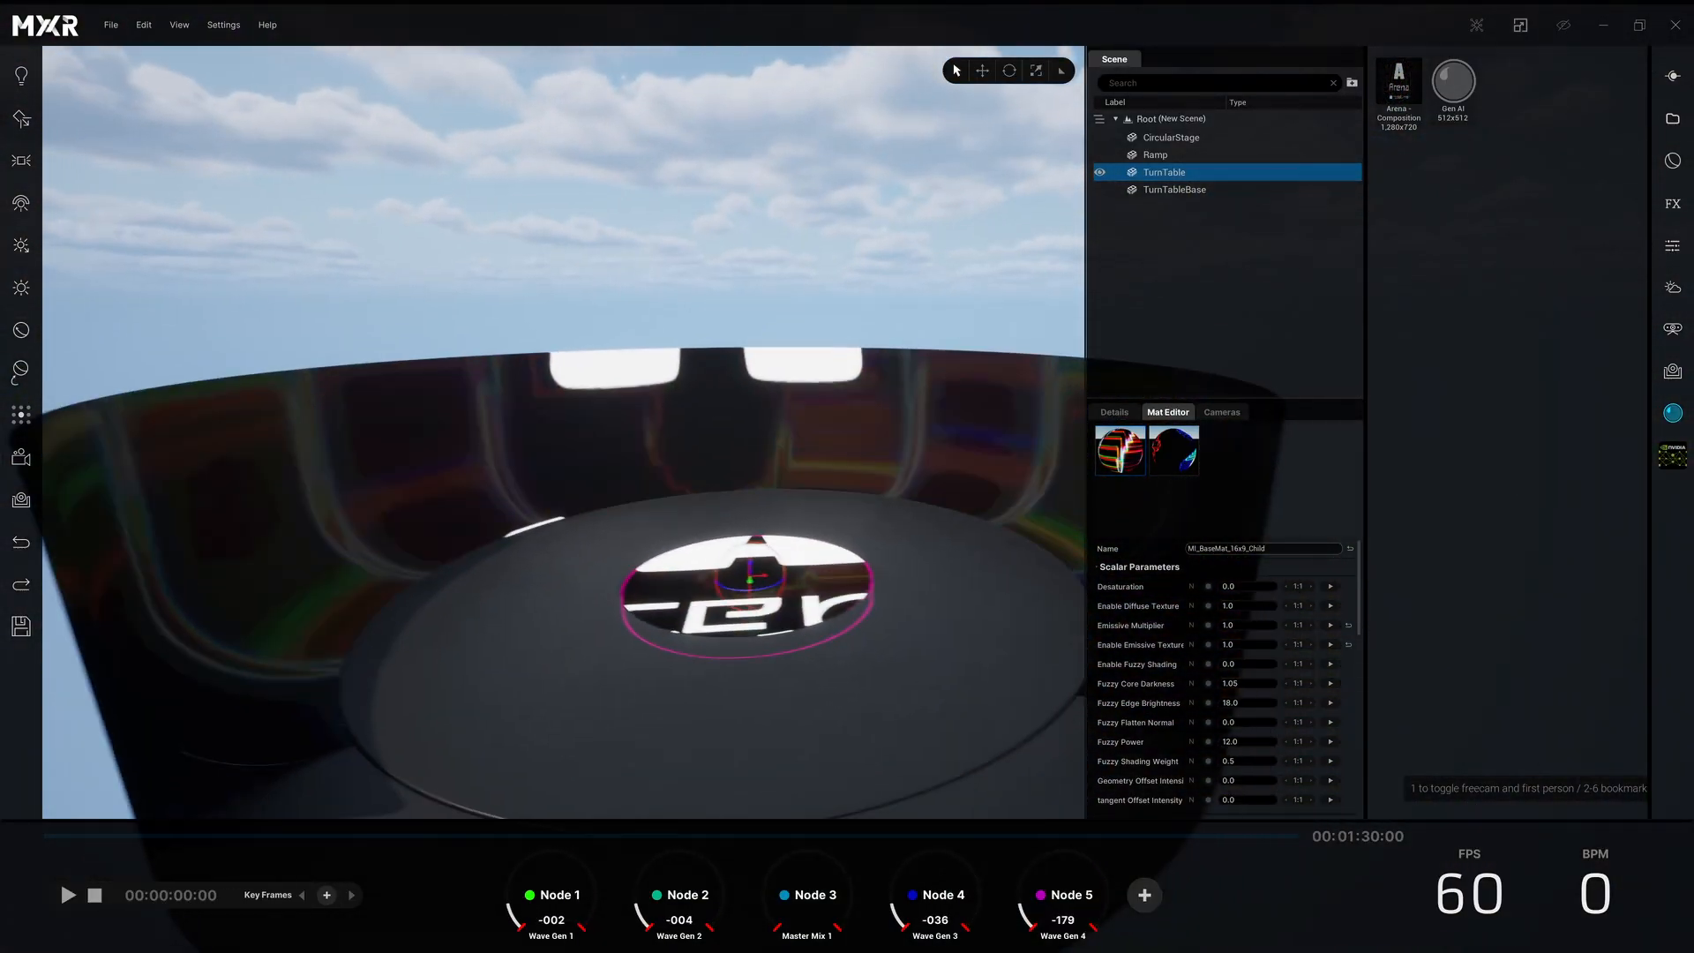
pyautogui.moveTo(1041, 529); pyautogui.dragTo(1042, 550, button='right')
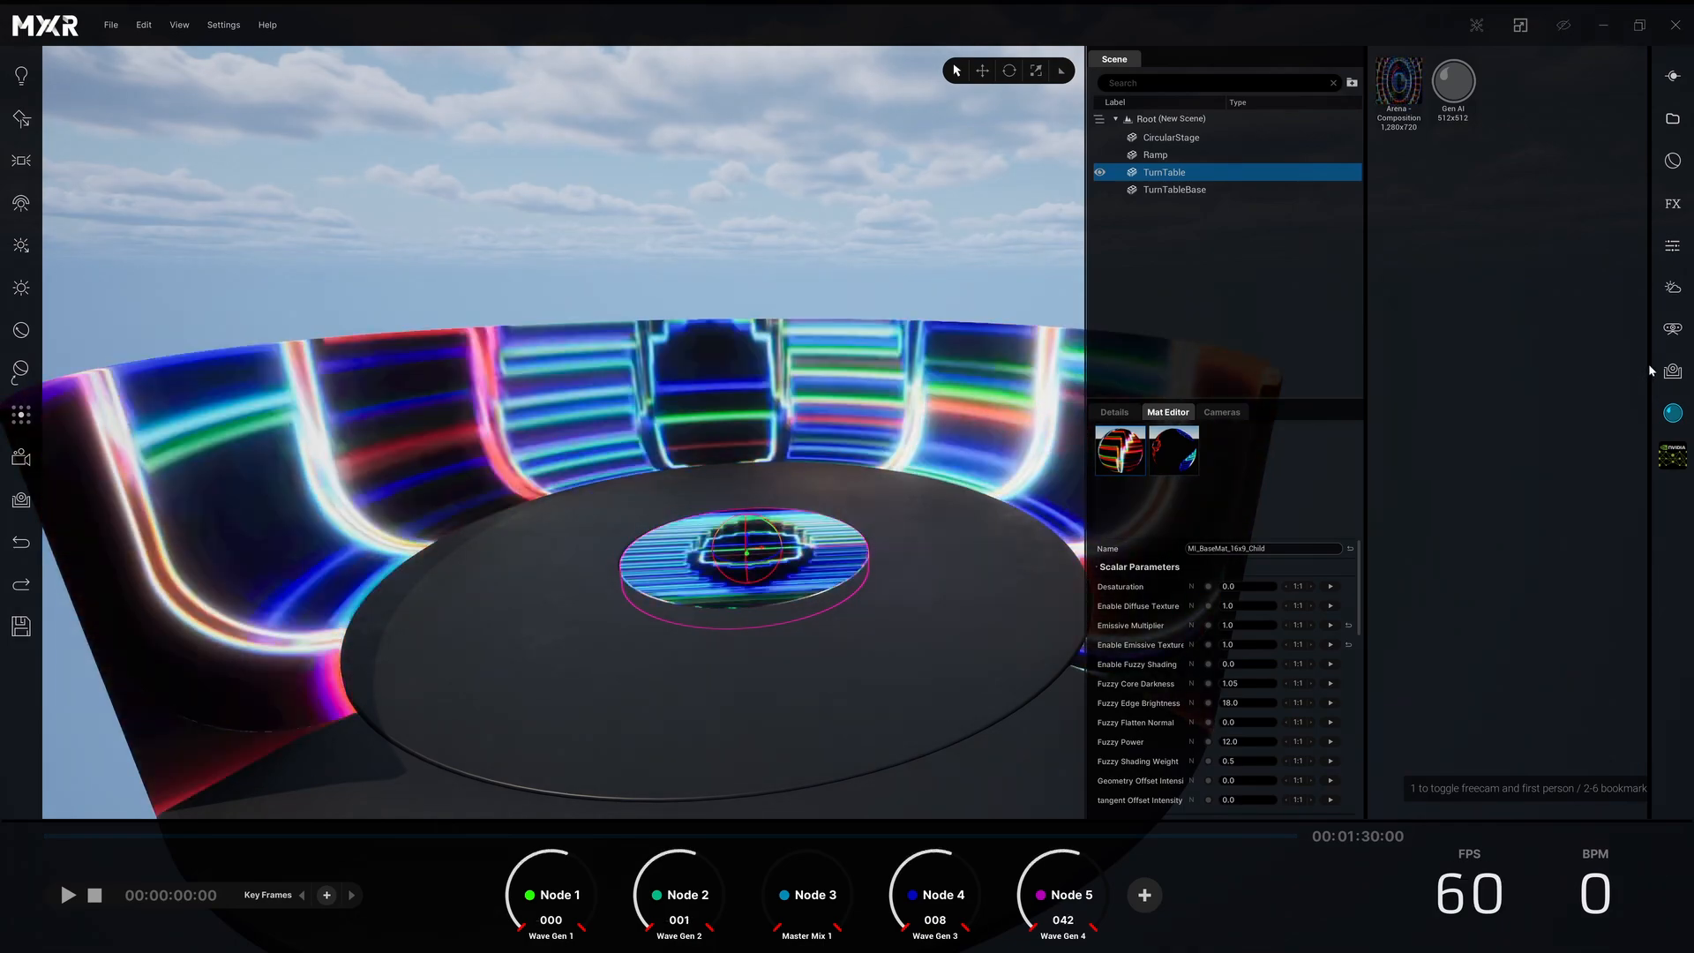
pyautogui.click(1670, 288)
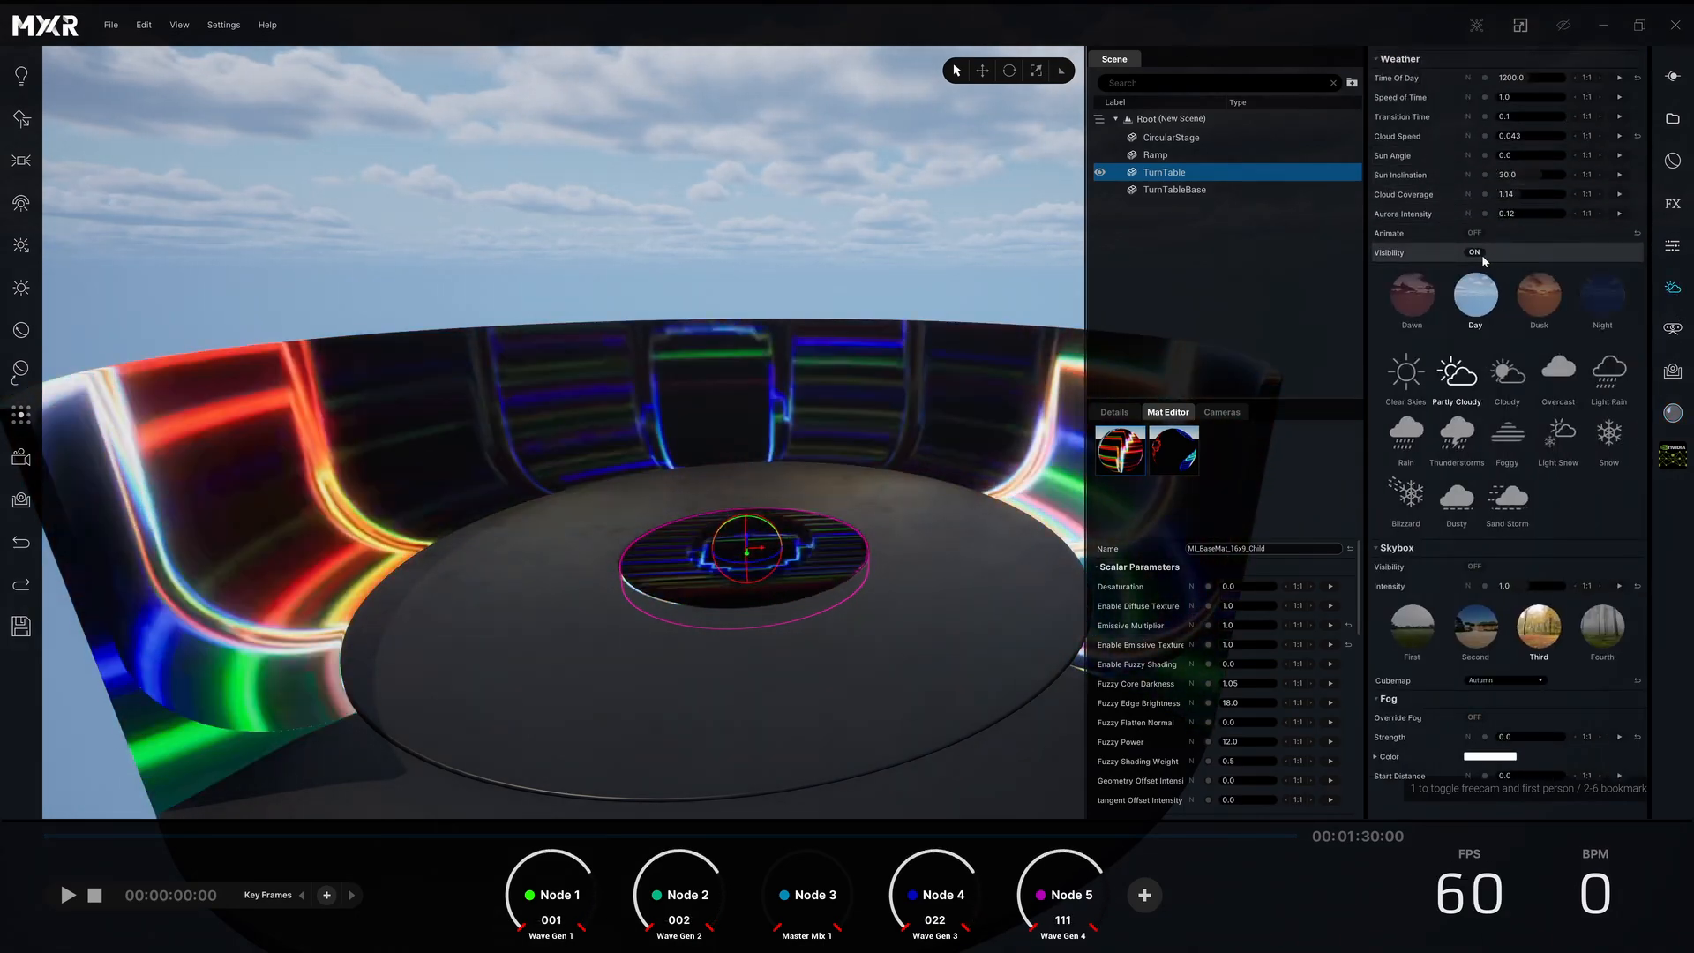
pyautogui.click(1478, 254)
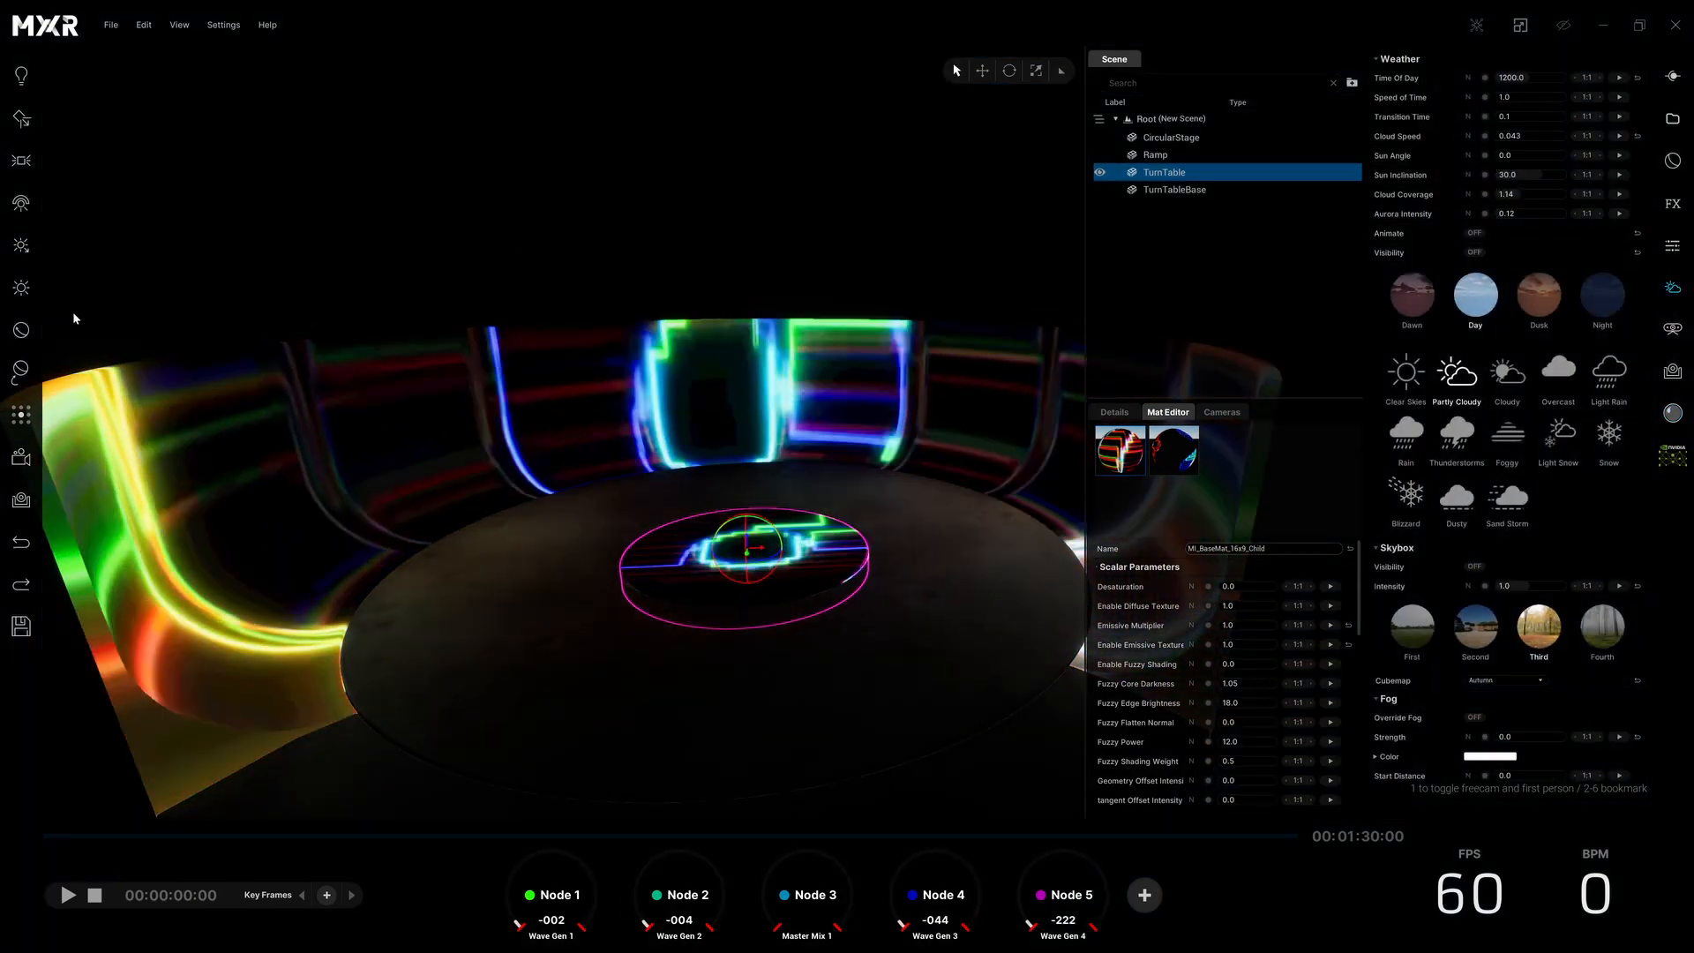
# - Add a sky light to the scene and set its Cubemap to NeonStreet
pyautogui.click(21, 203)
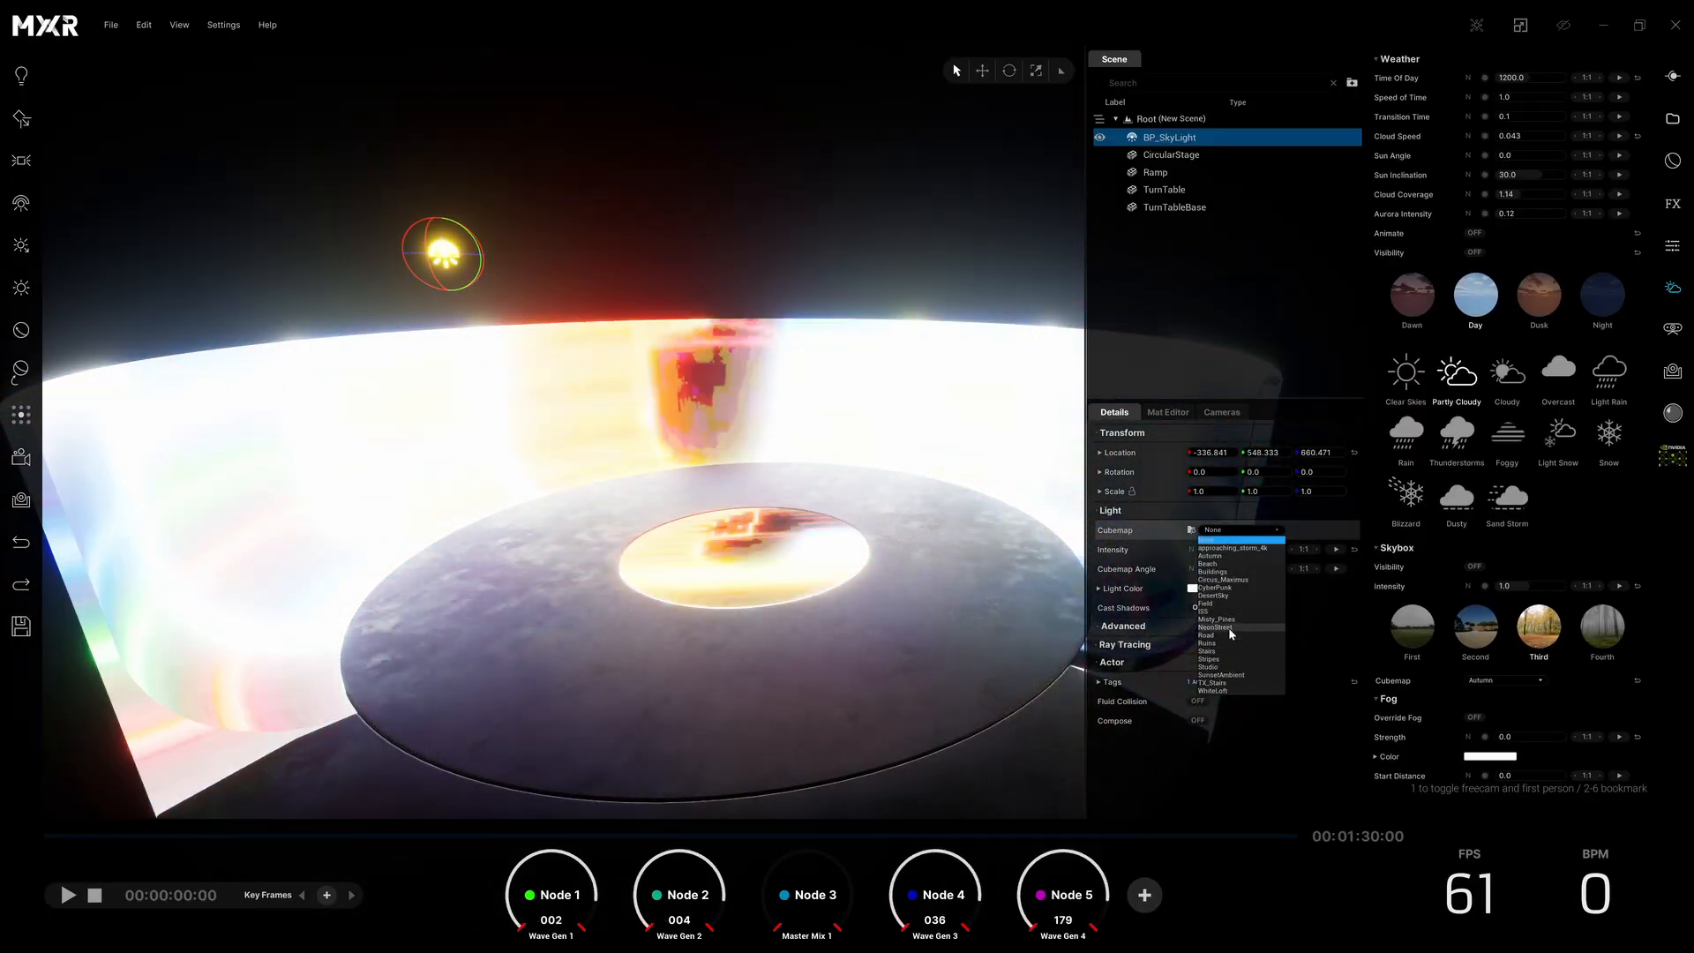
pyautogui.click(1229, 627)
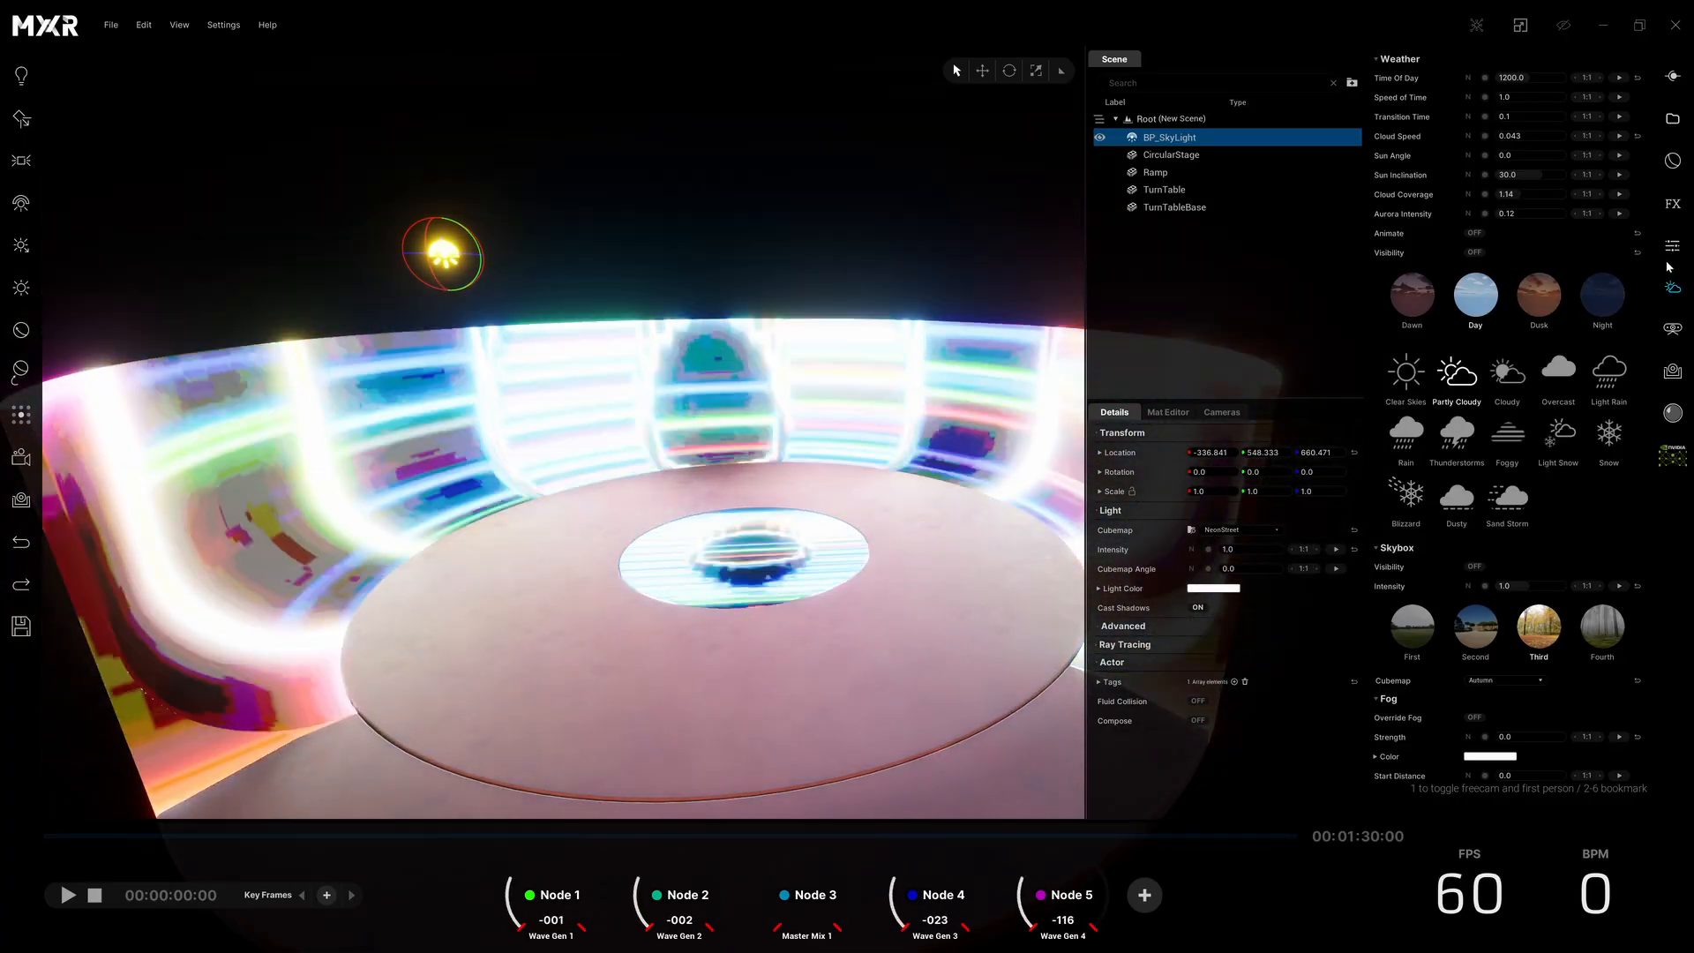
# - Set the exposure Metering Mode to Manual and the Exposure Compensation to 12
pyautogui.click(1672, 249)
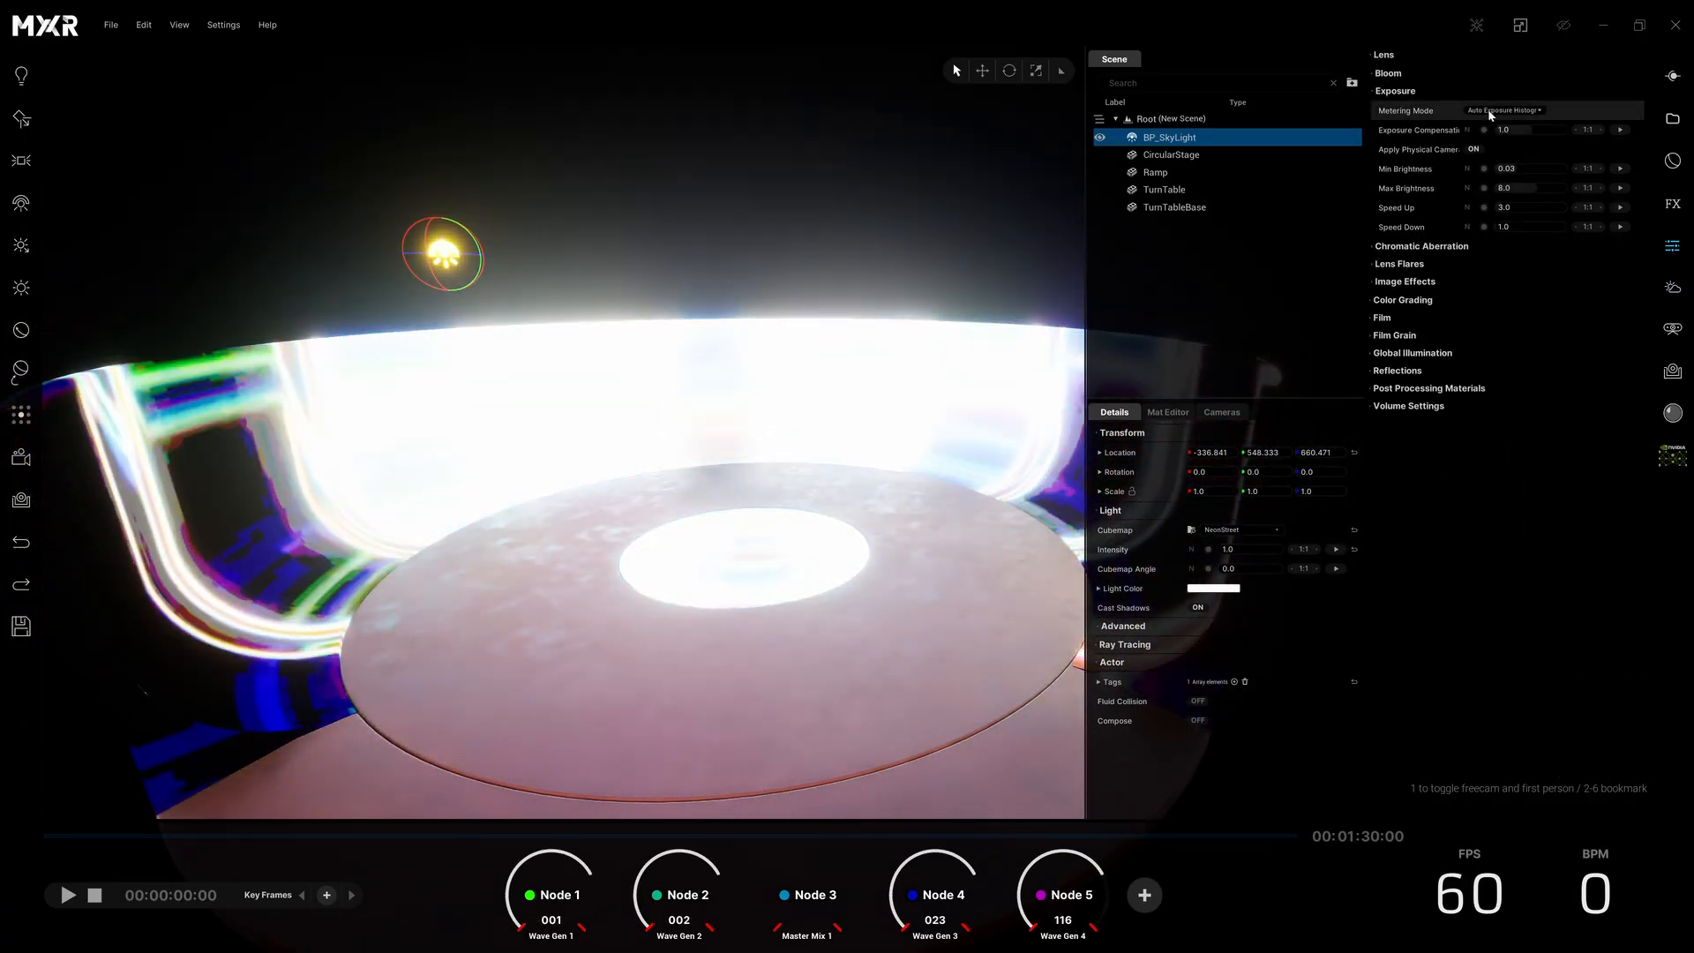
pyautogui.click(1502, 110)
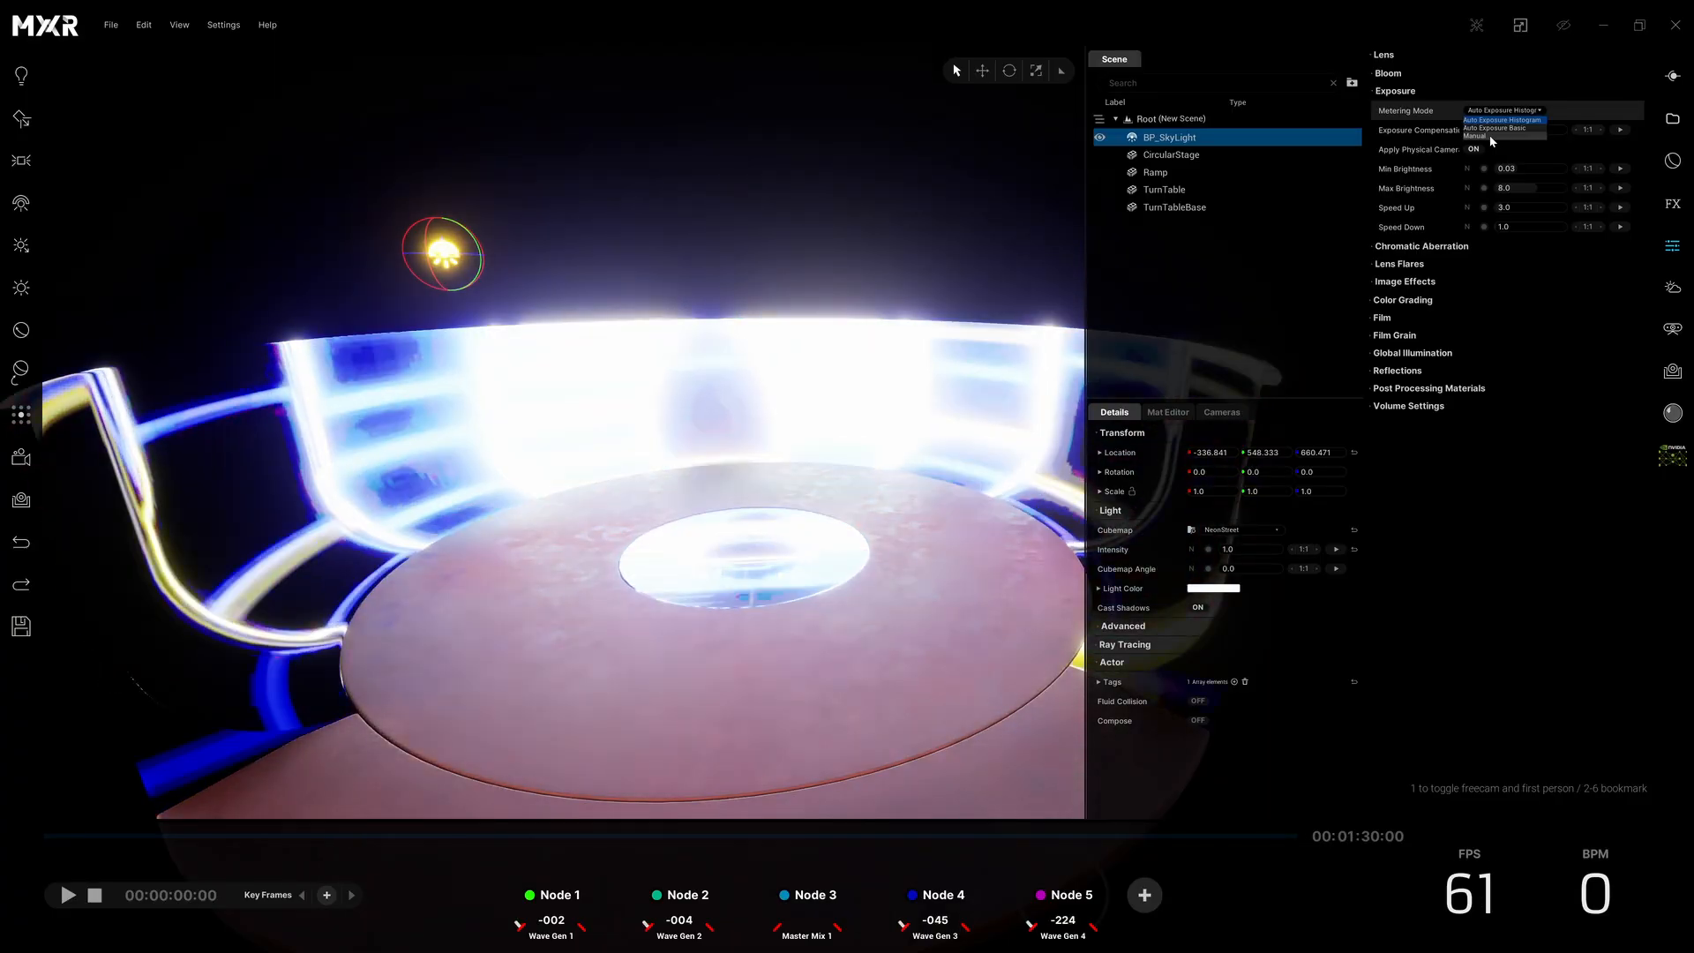
pyautogui.click(1492, 136)
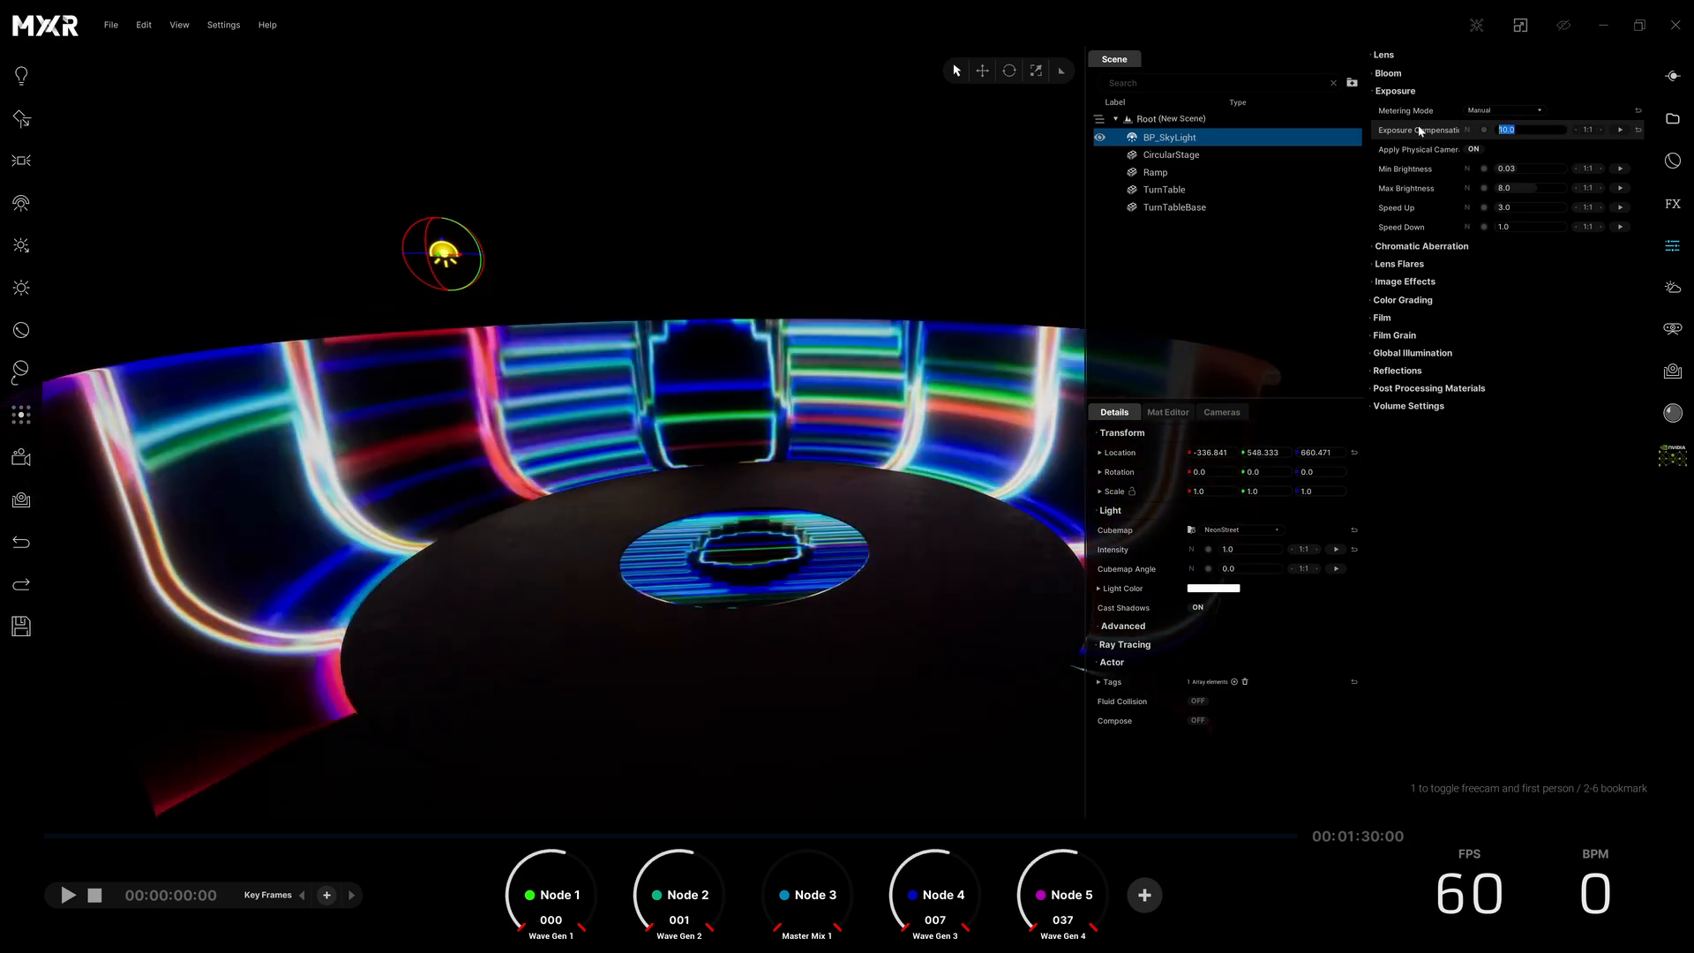
pyautogui.press('Return')
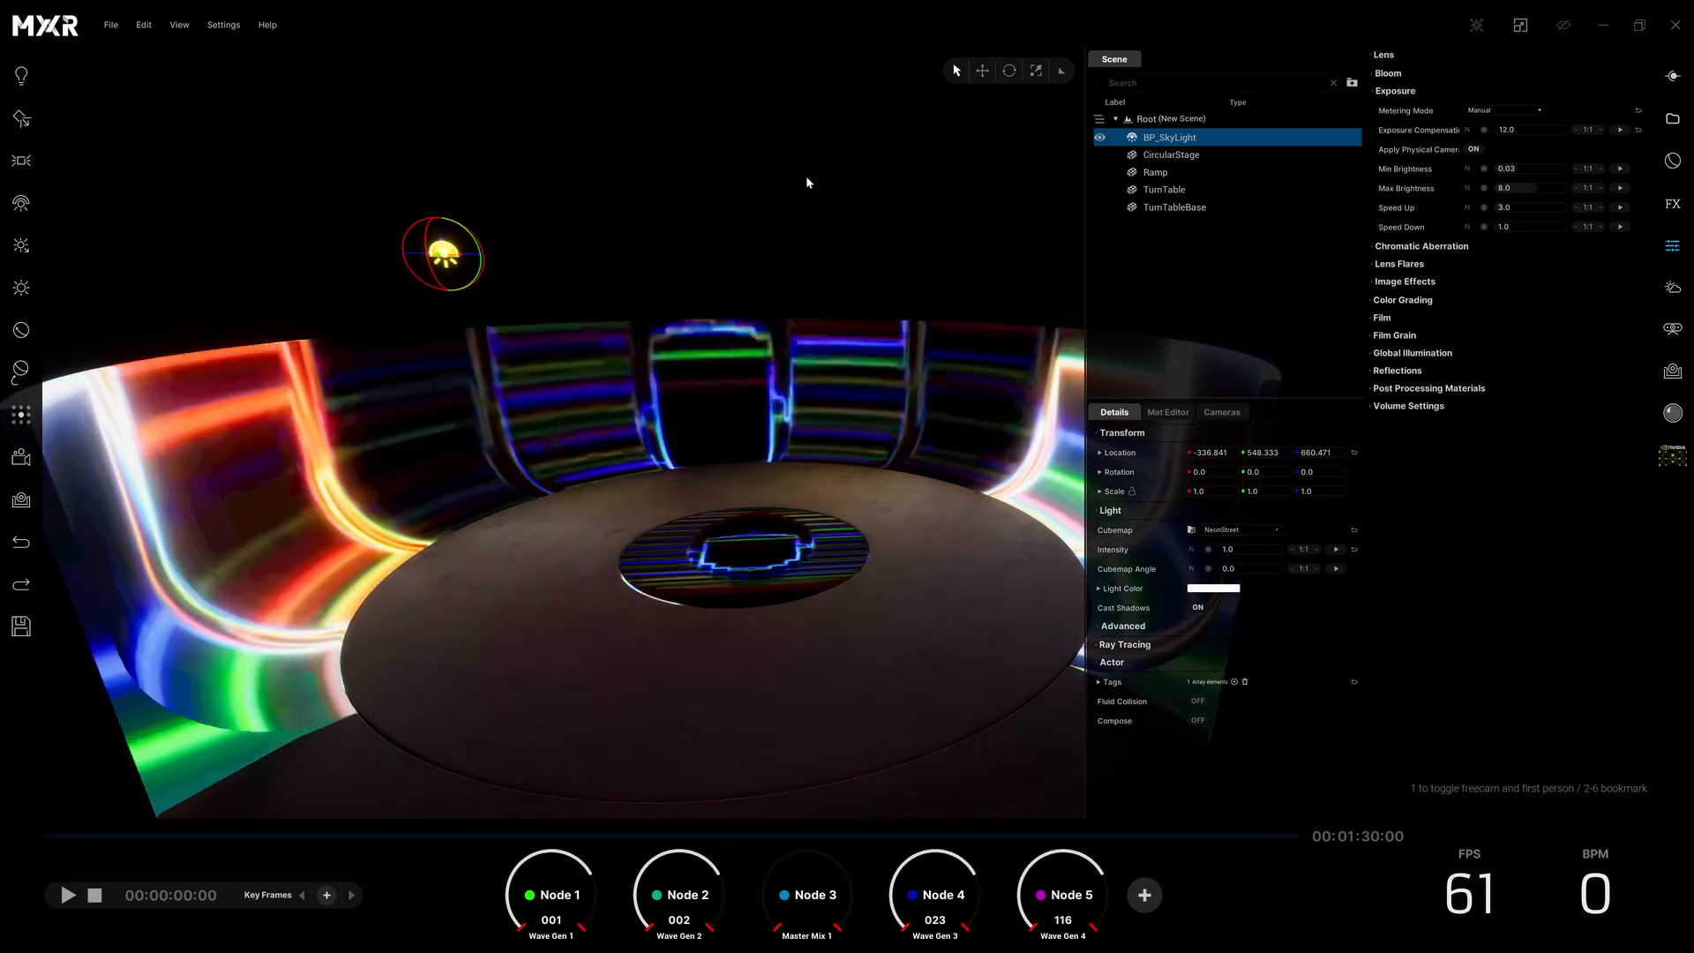
# - Close the post-processing settings and fly around the lit stage in full screen to inspect the wall and turntable visuals
pyautogui.click(807, 183)
pyautogui.moveTo(807, 183)
pyautogui.mouseDown(button='right')
pyautogui.moveTo(838, 247)
pyautogui.moveTo(812, 264)
pyautogui.moveTo(813, 206)
pyautogui.mouseUp(button='right')
pyautogui.press('w')
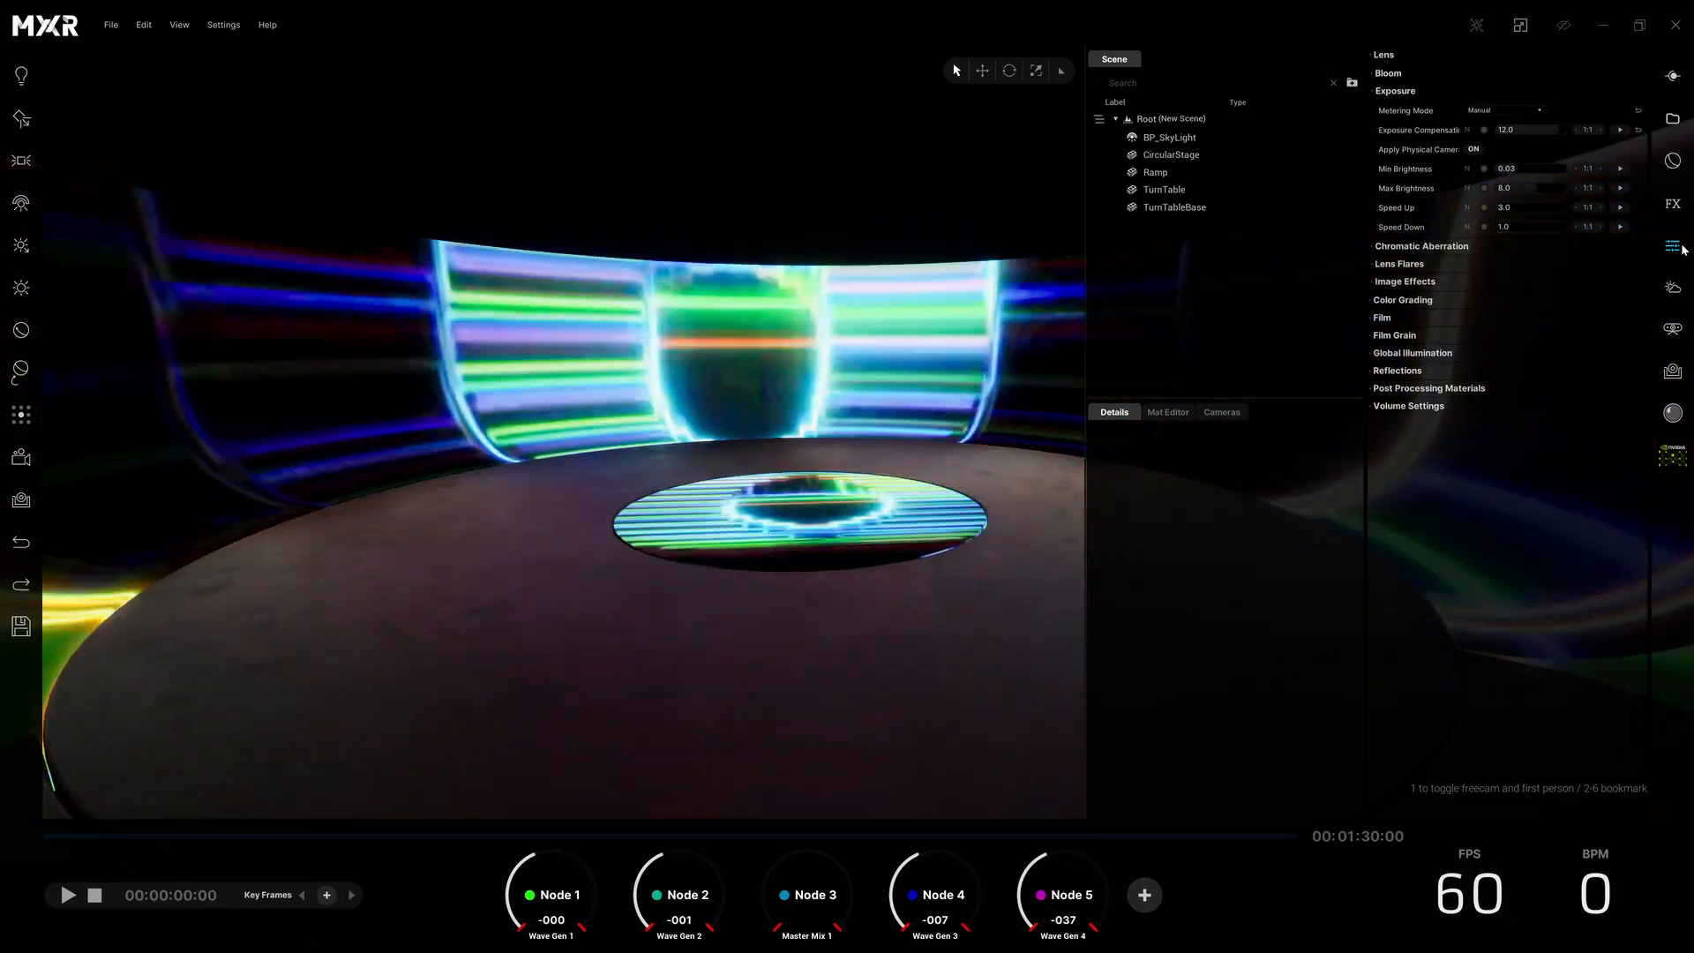
pyautogui.click(1674, 246)
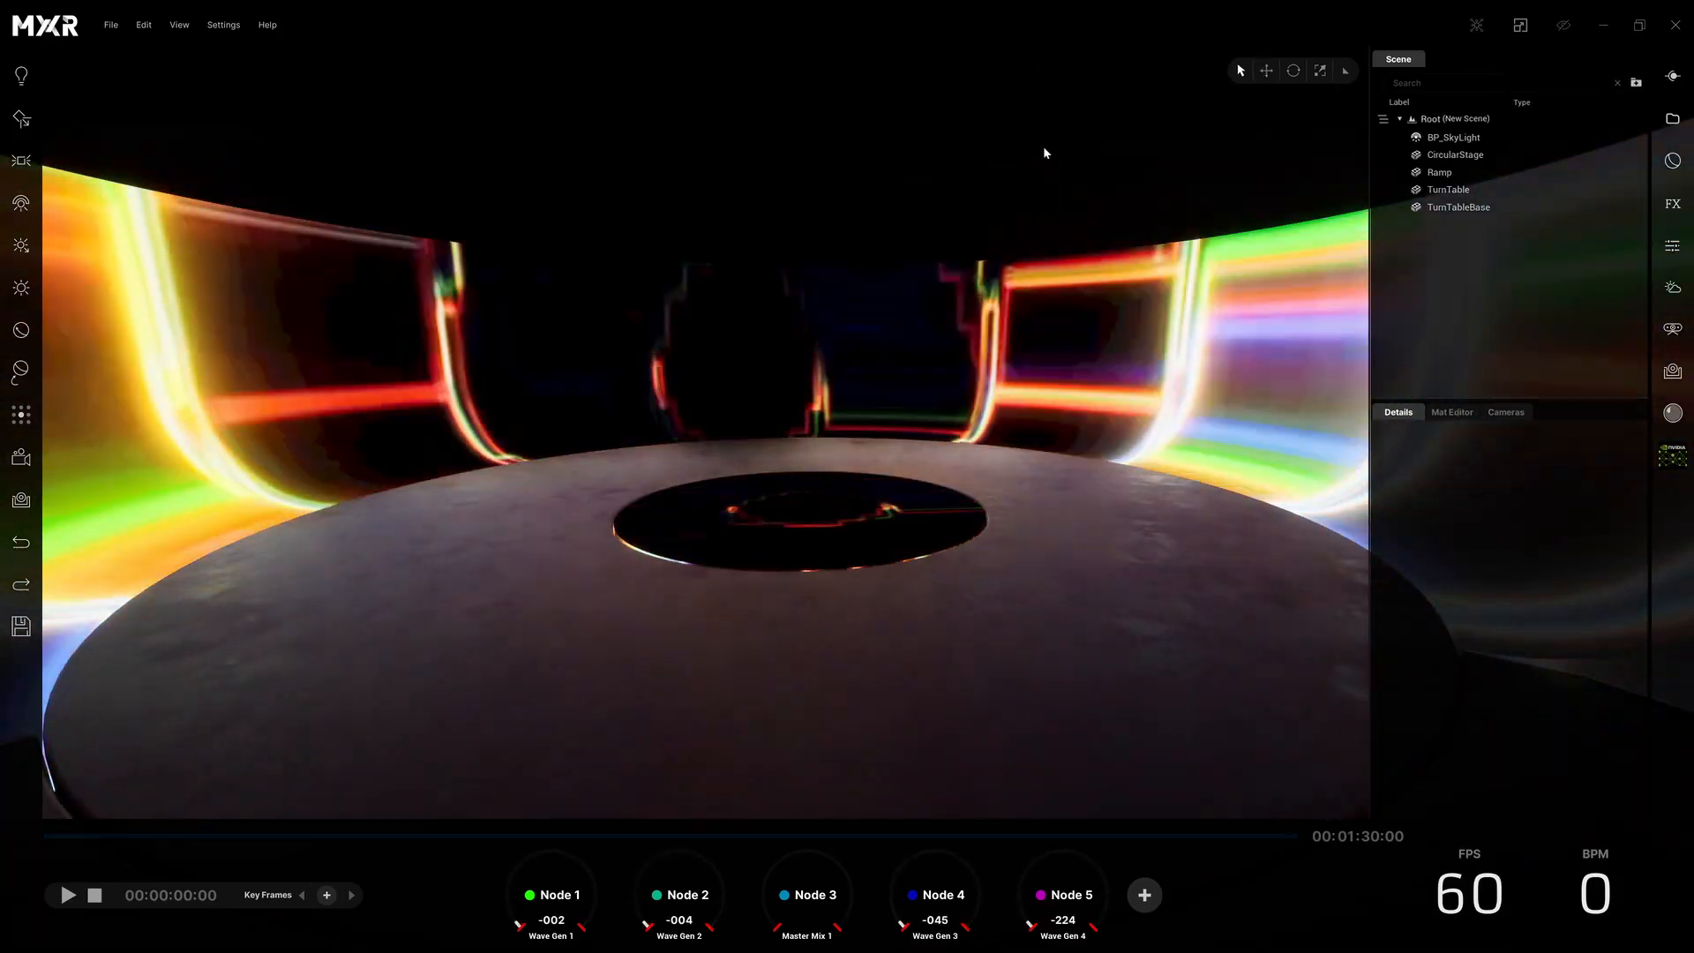
pyautogui.press('F11')
pyautogui.press('w')
pyautogui.moveTo(1043, 146); pyautogui.dragTo(975, 143, button='right')
pyautogui.press('q')
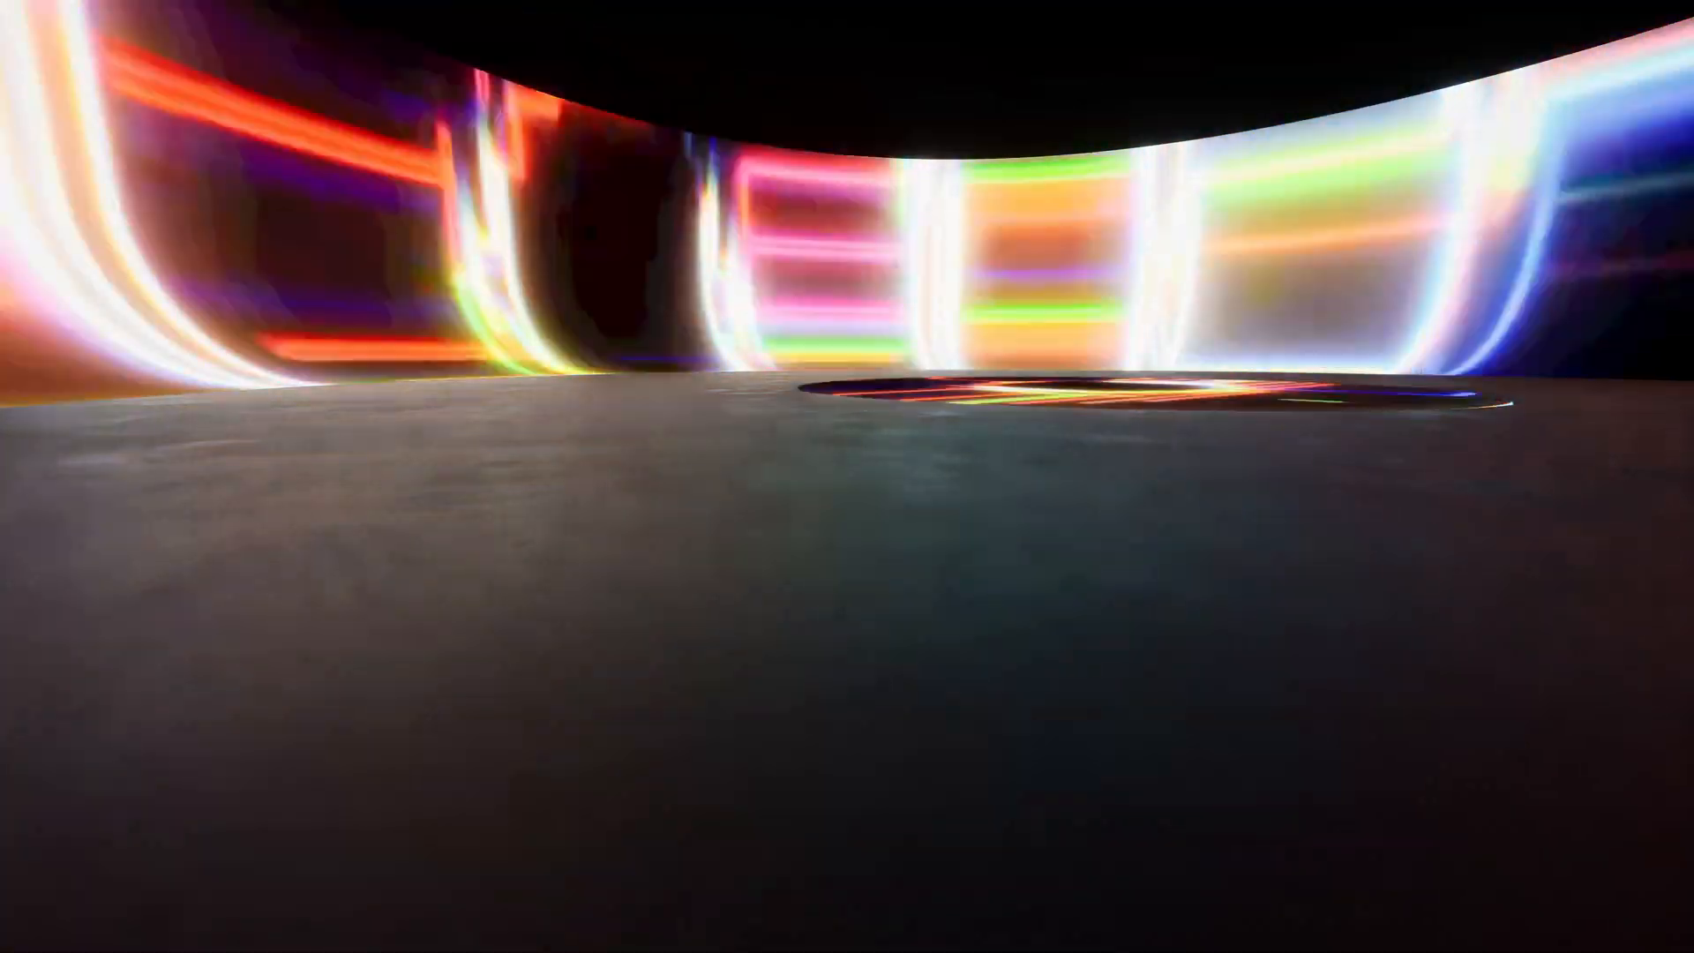
pyautogui.press('e')
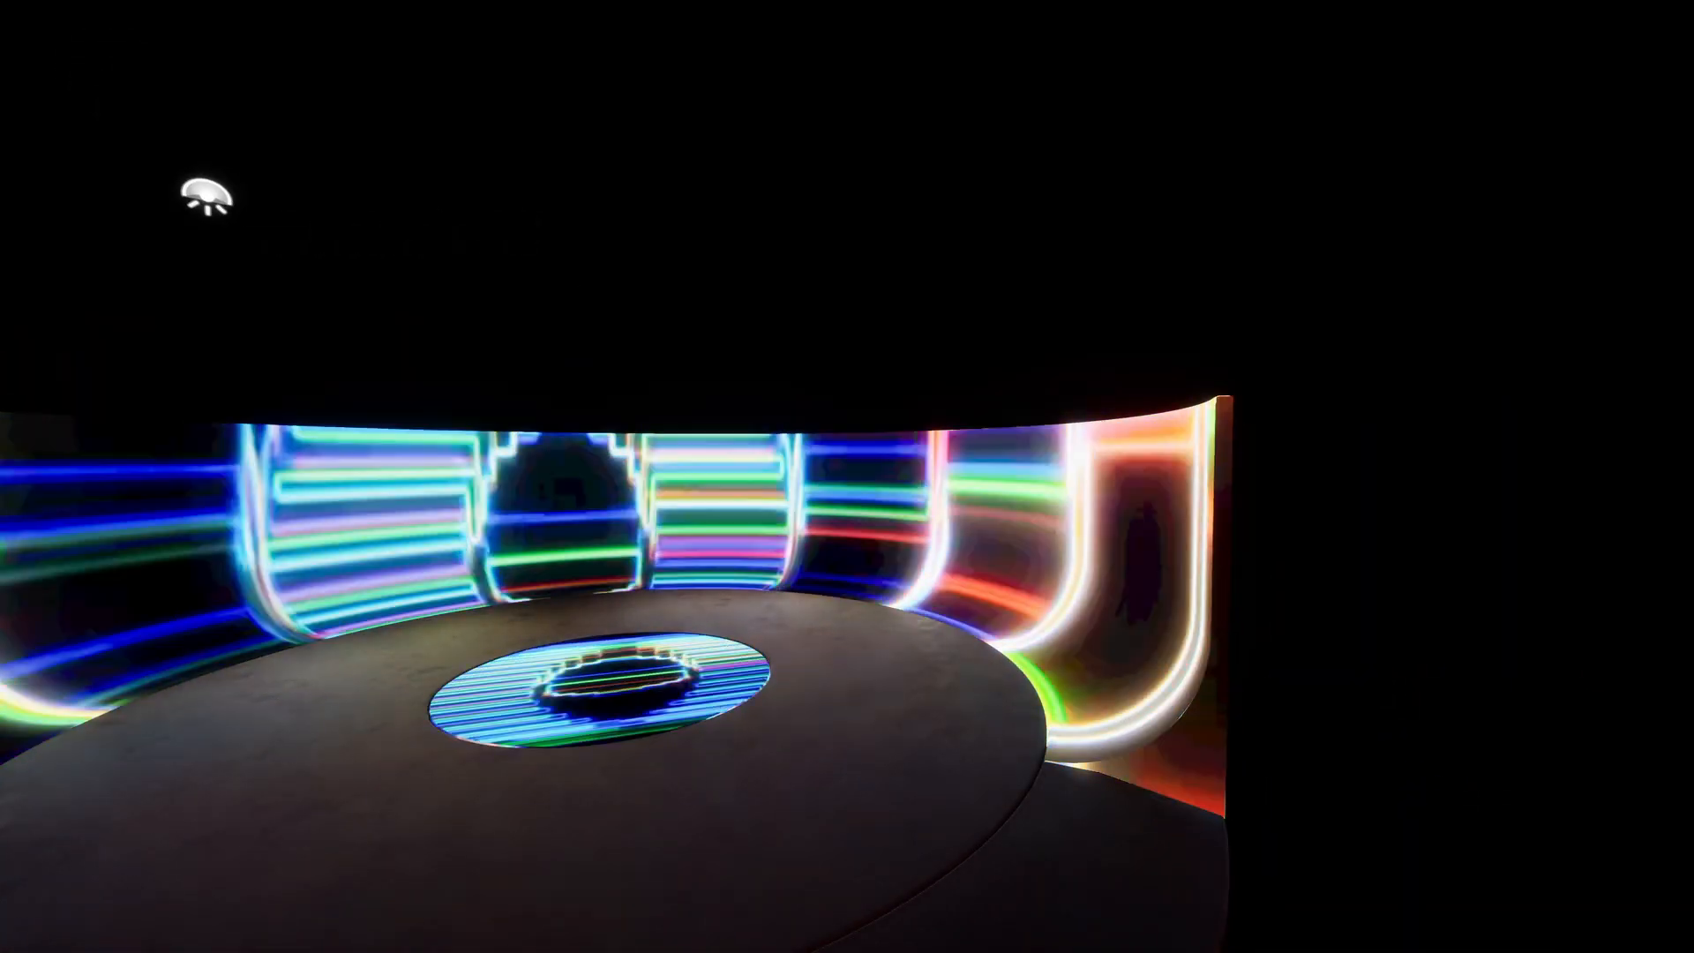
# - Exit the full-screen view and place a PlaneLarge object on the stage
pyautogui.moveTo(569, 271); pyautogui.dragTo(530, 300, button='right')
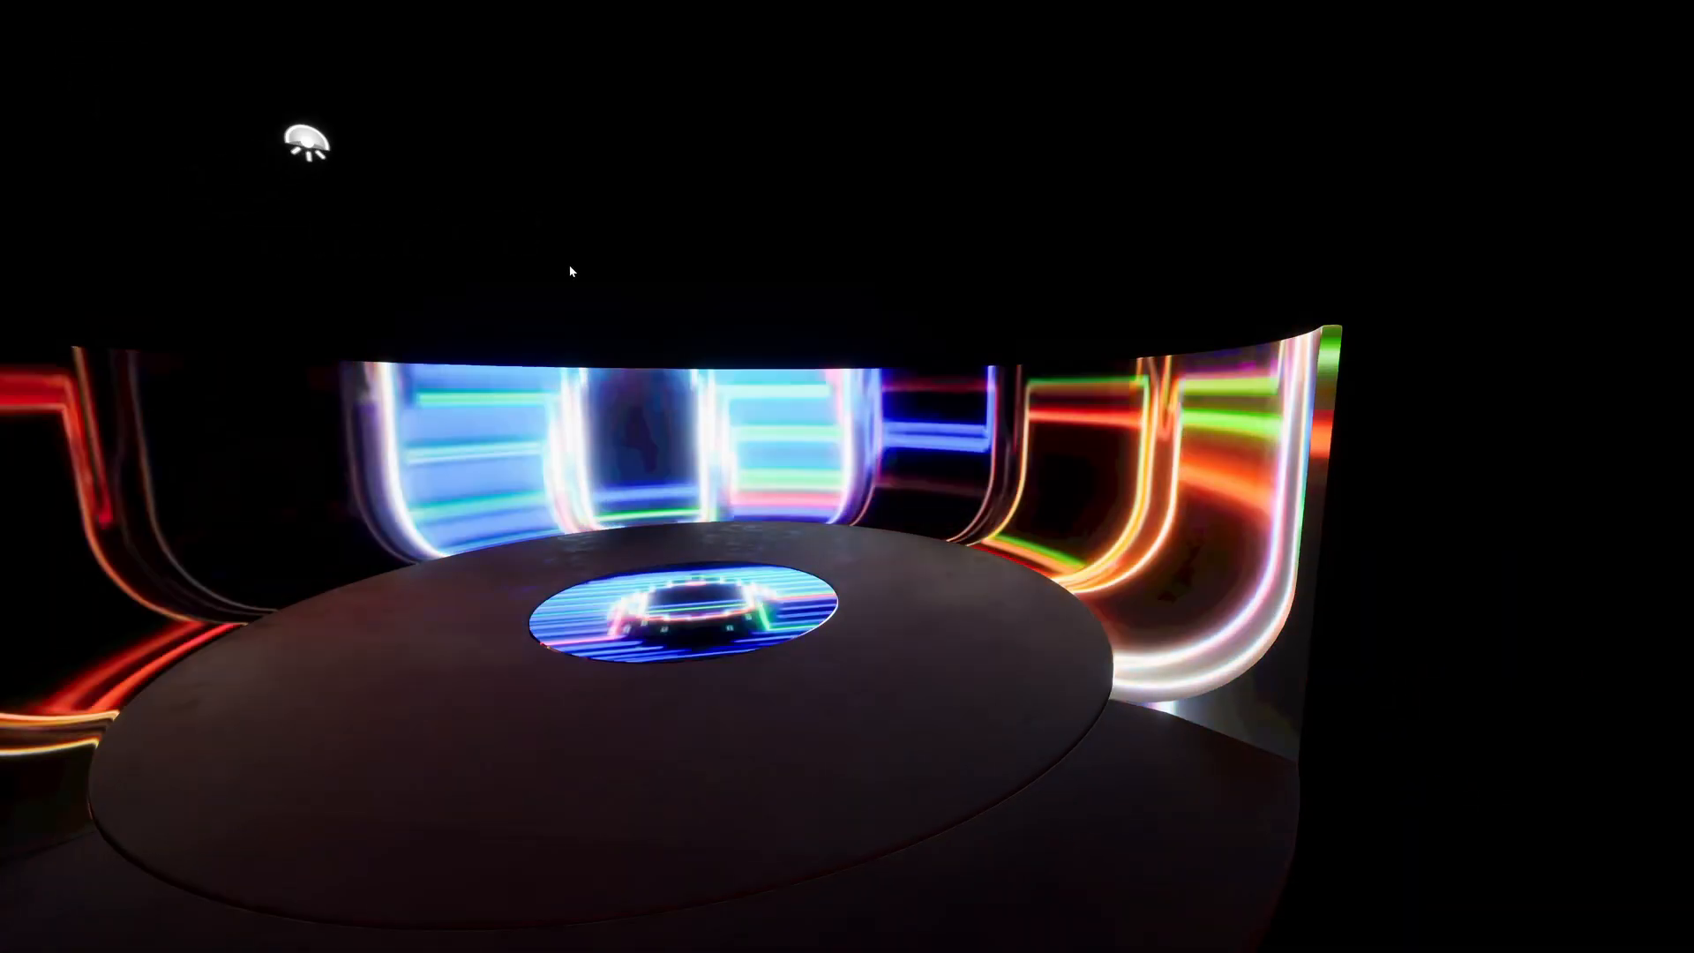
pyautogui.press('Escape')
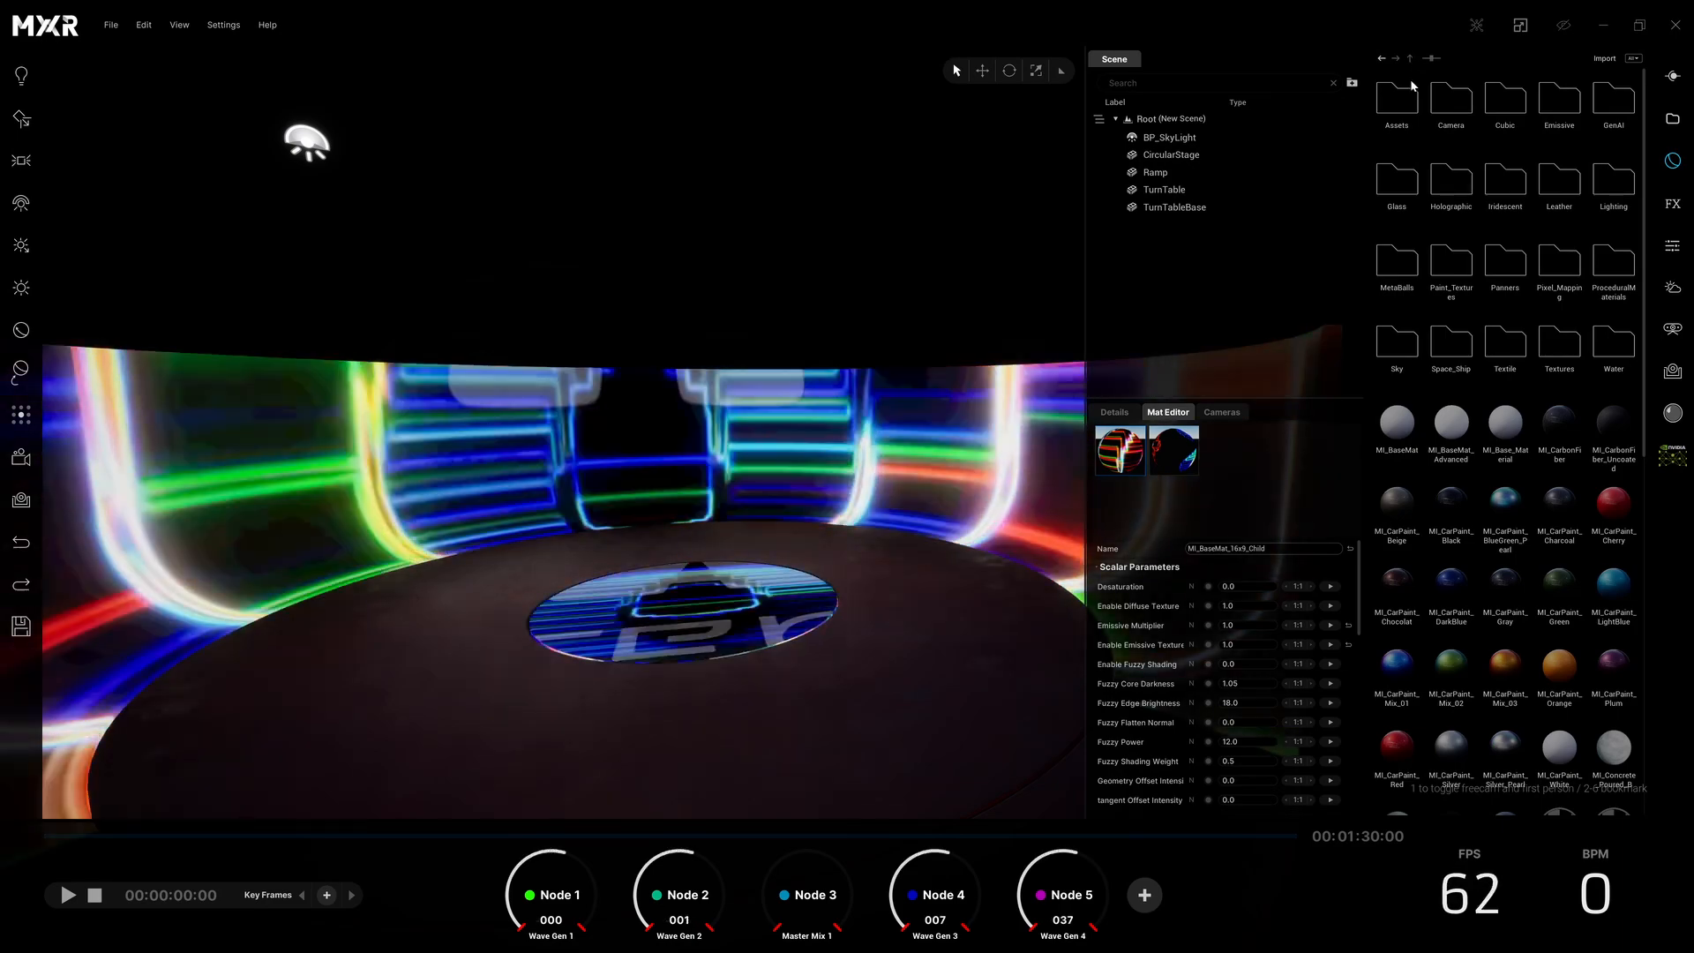
pyautogui.click(1672, 118)
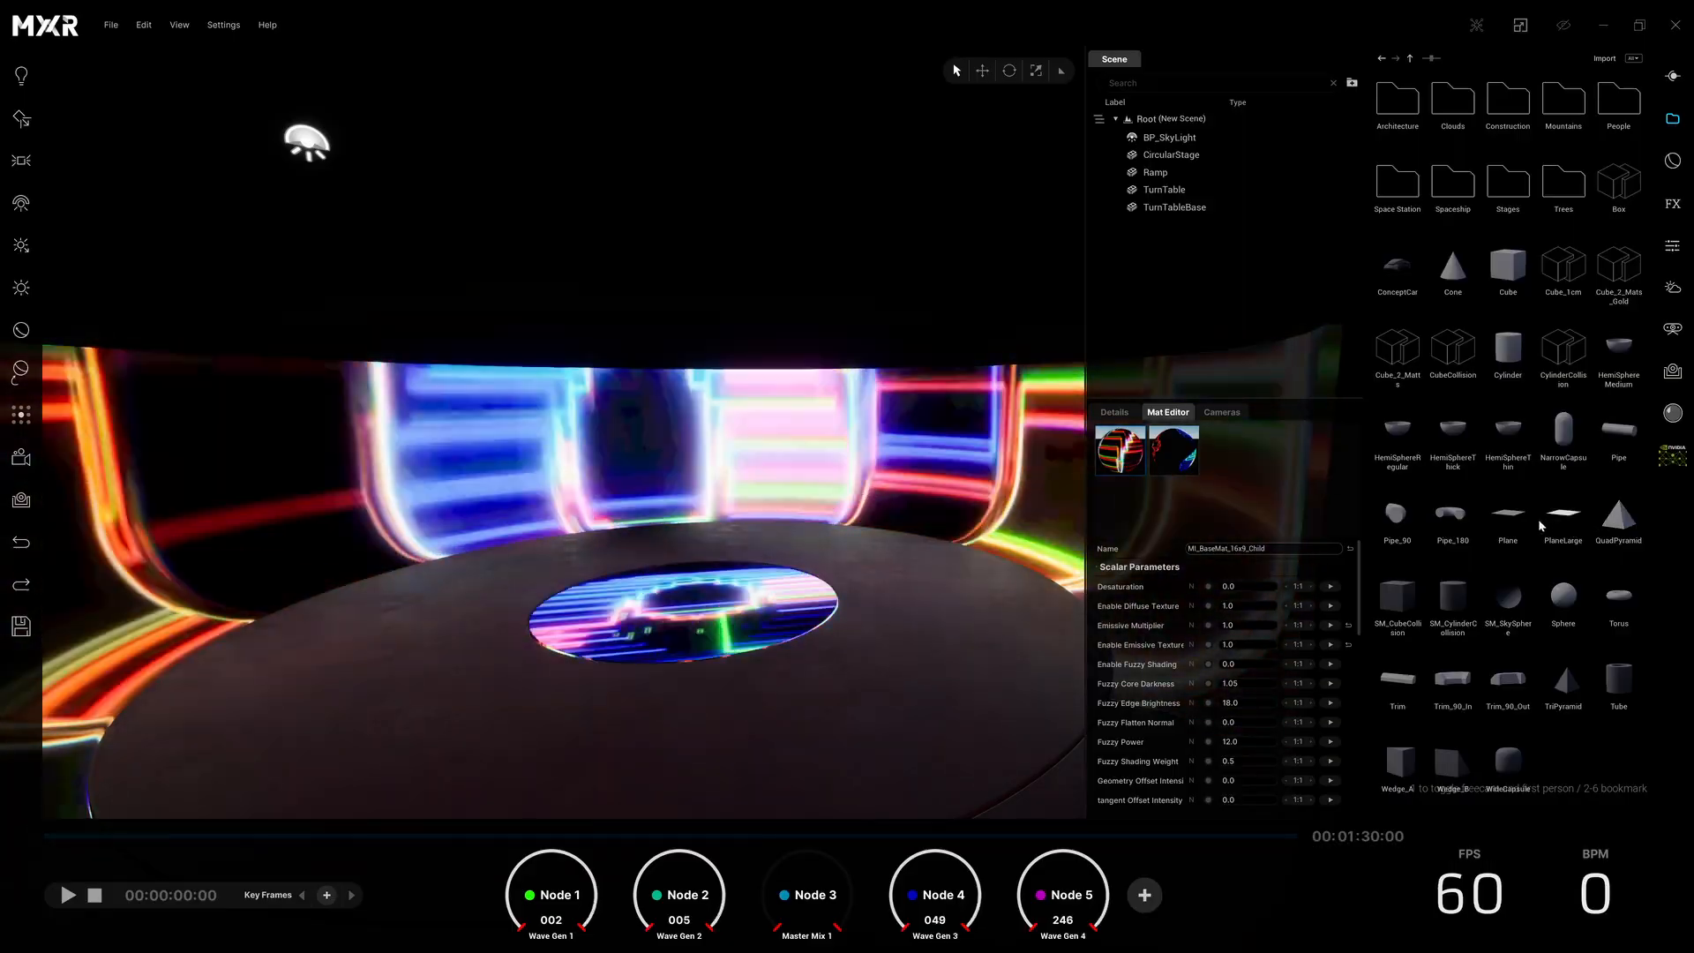
pyautogui.moveTo(1564, 513); pyautogui.dragTo(587, 656)
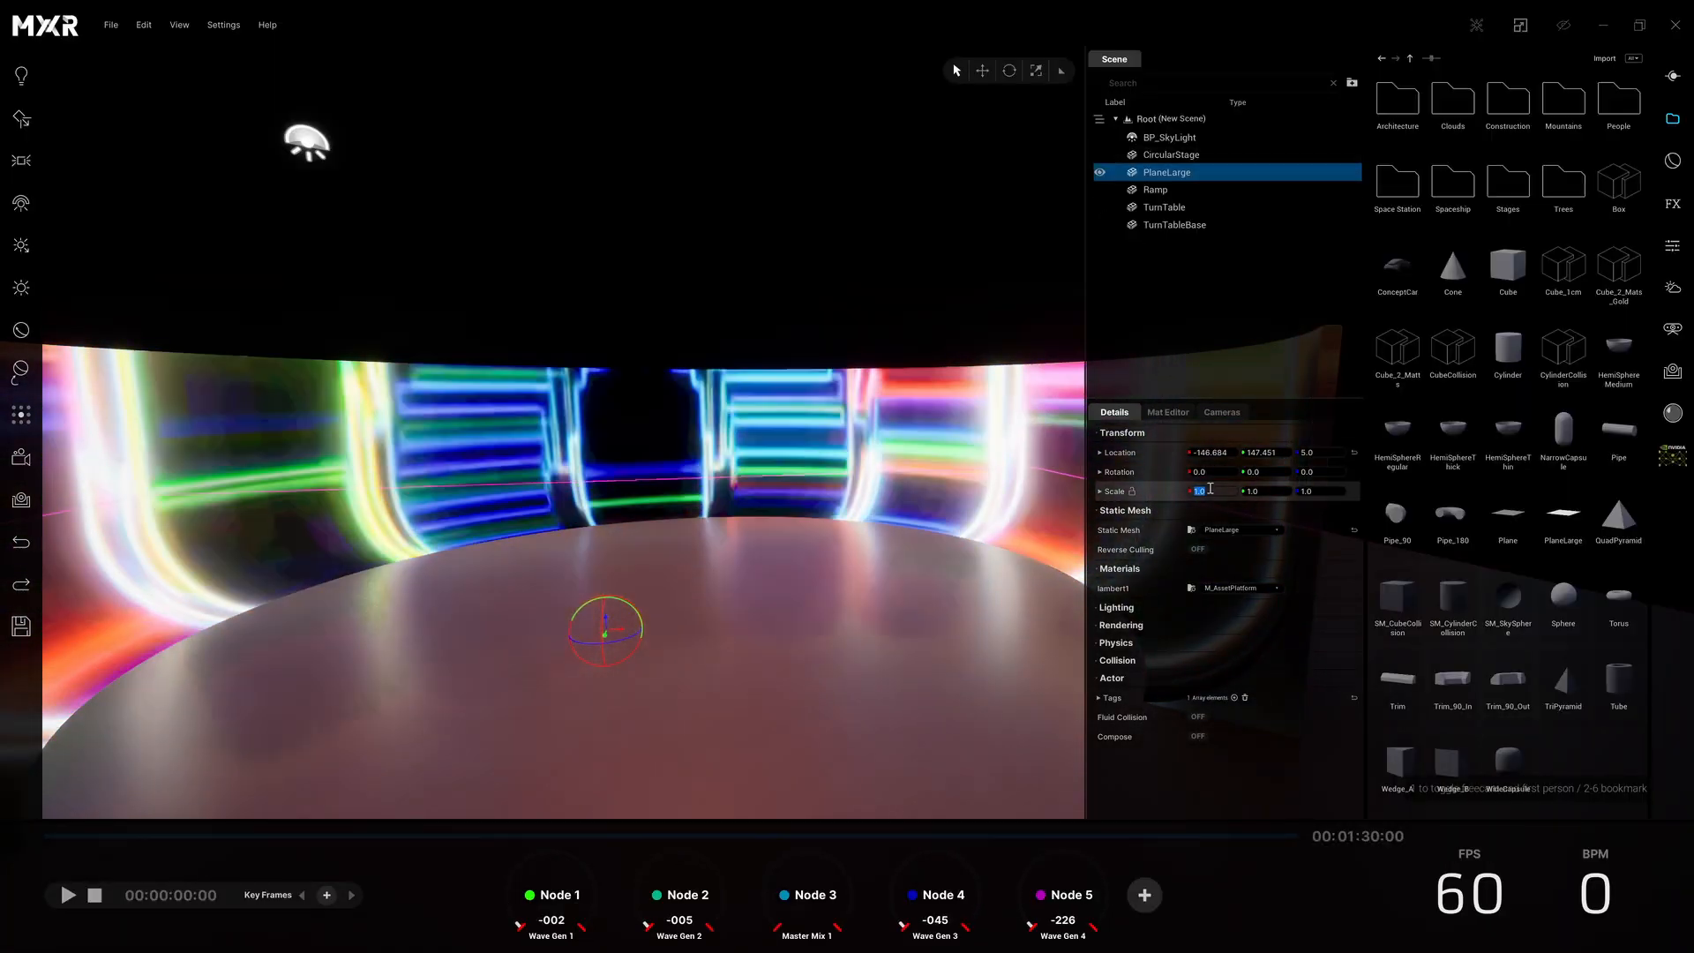
# - Scale the plane to 0.15 by 0.1, tilt it about 64.6 degrees around X and position it centrally above the turntable
pyautogui.press('Tab')
pyautogui.write('.1')
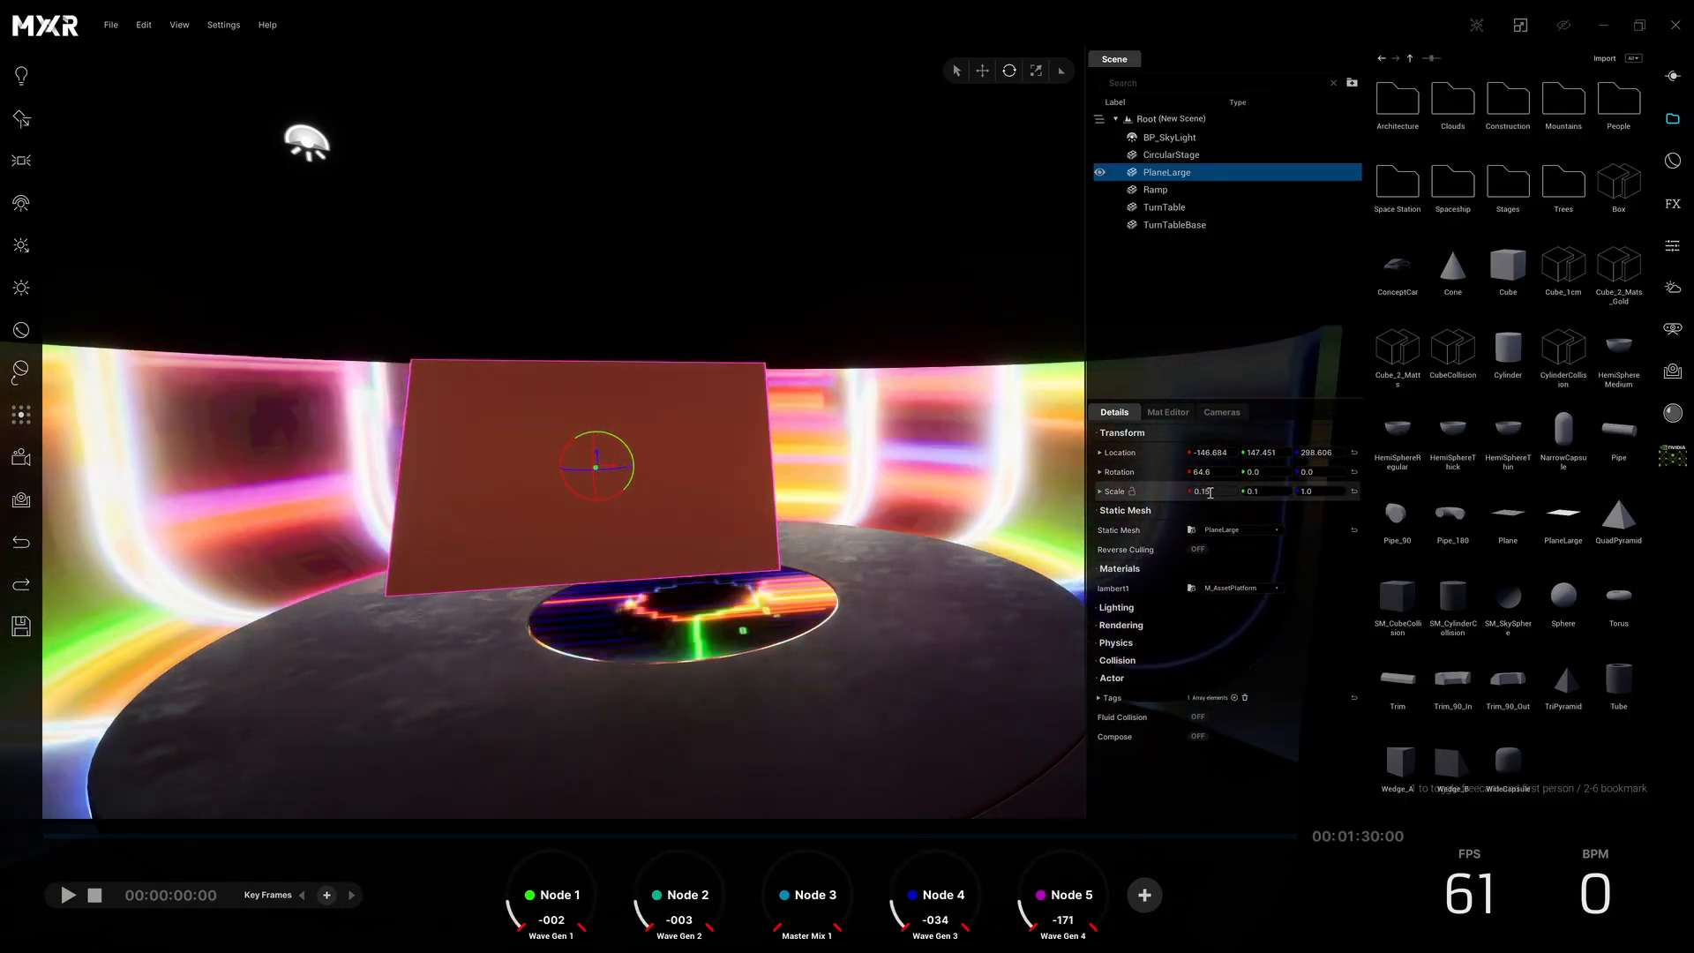
pyautogui.click(983, 72)
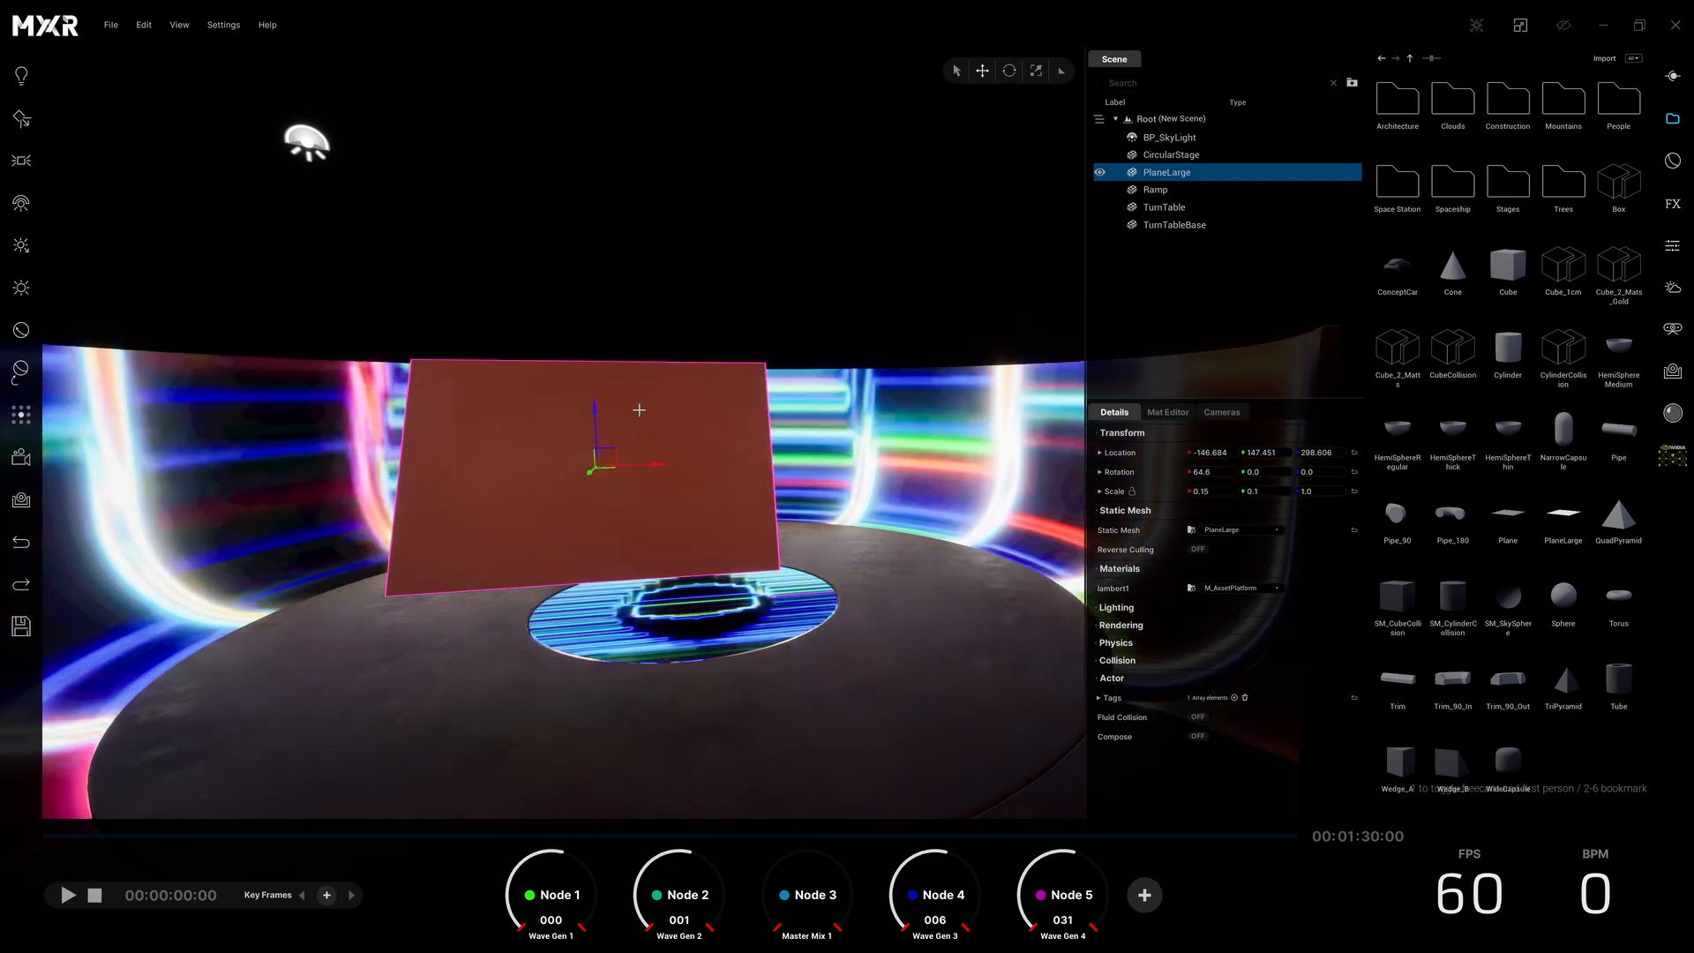
pyautogui.moveTo(645, 477); pyautogui.dragTo(674, 467)
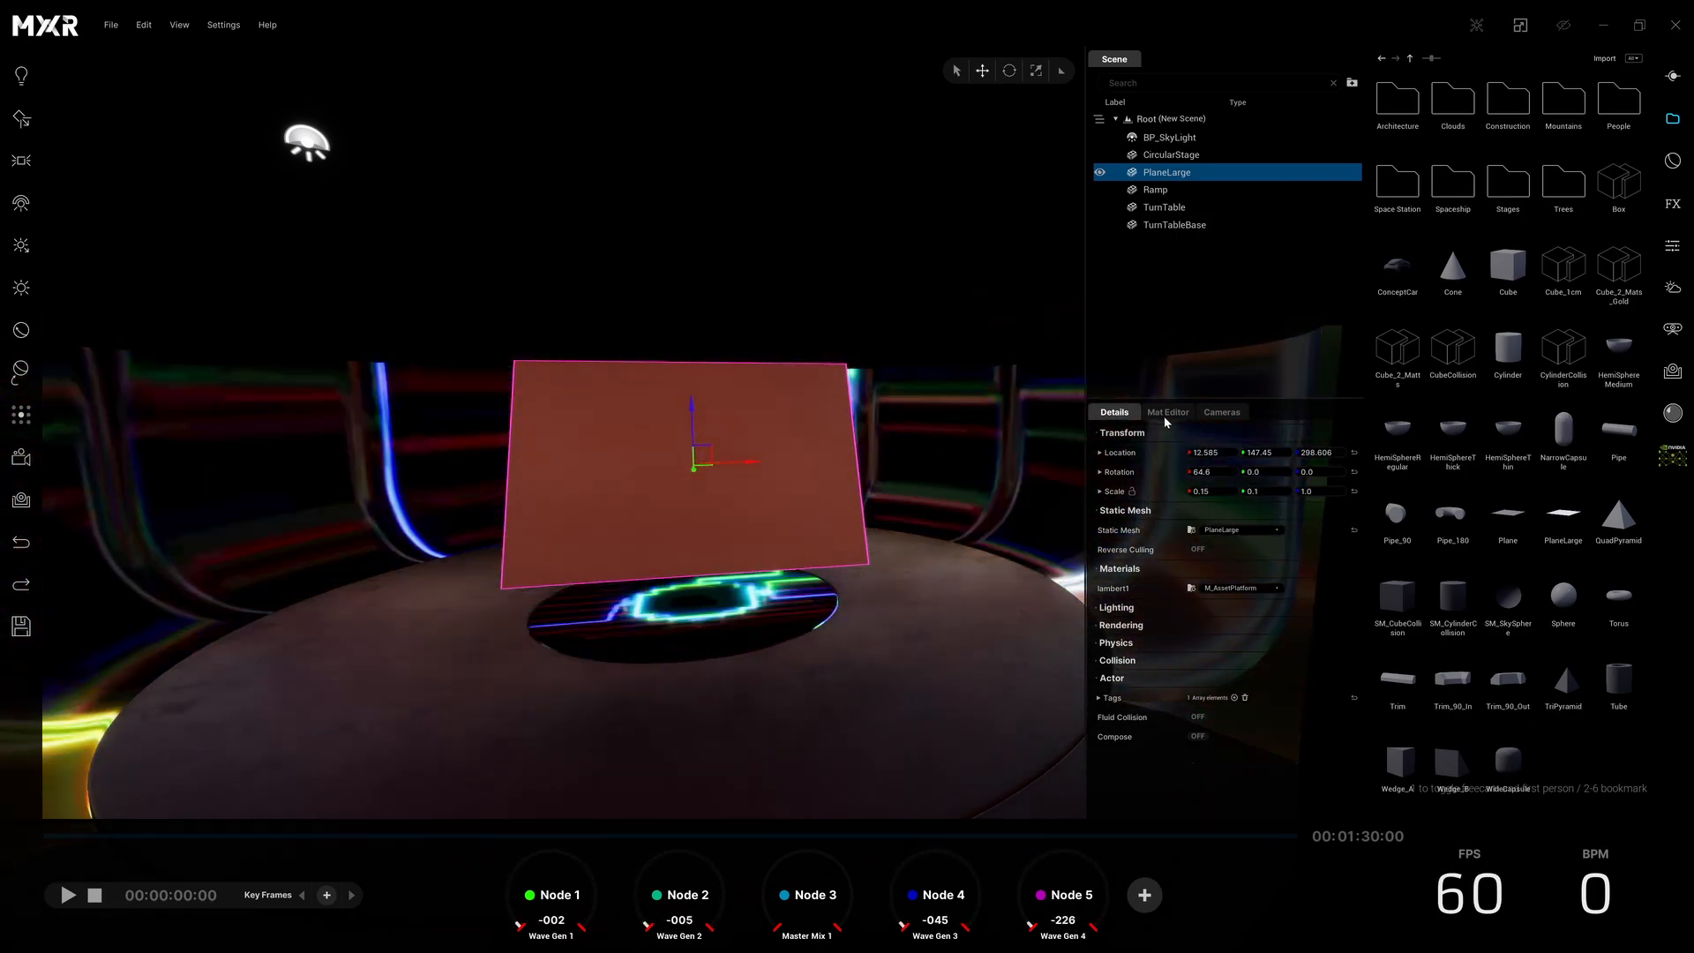
# - Apply the MI_Glitch_RainBow material from the Panners folder to the plane and load it for editing
pyautogui.click(1163, 415)
pyautogui.click(1671, 164)
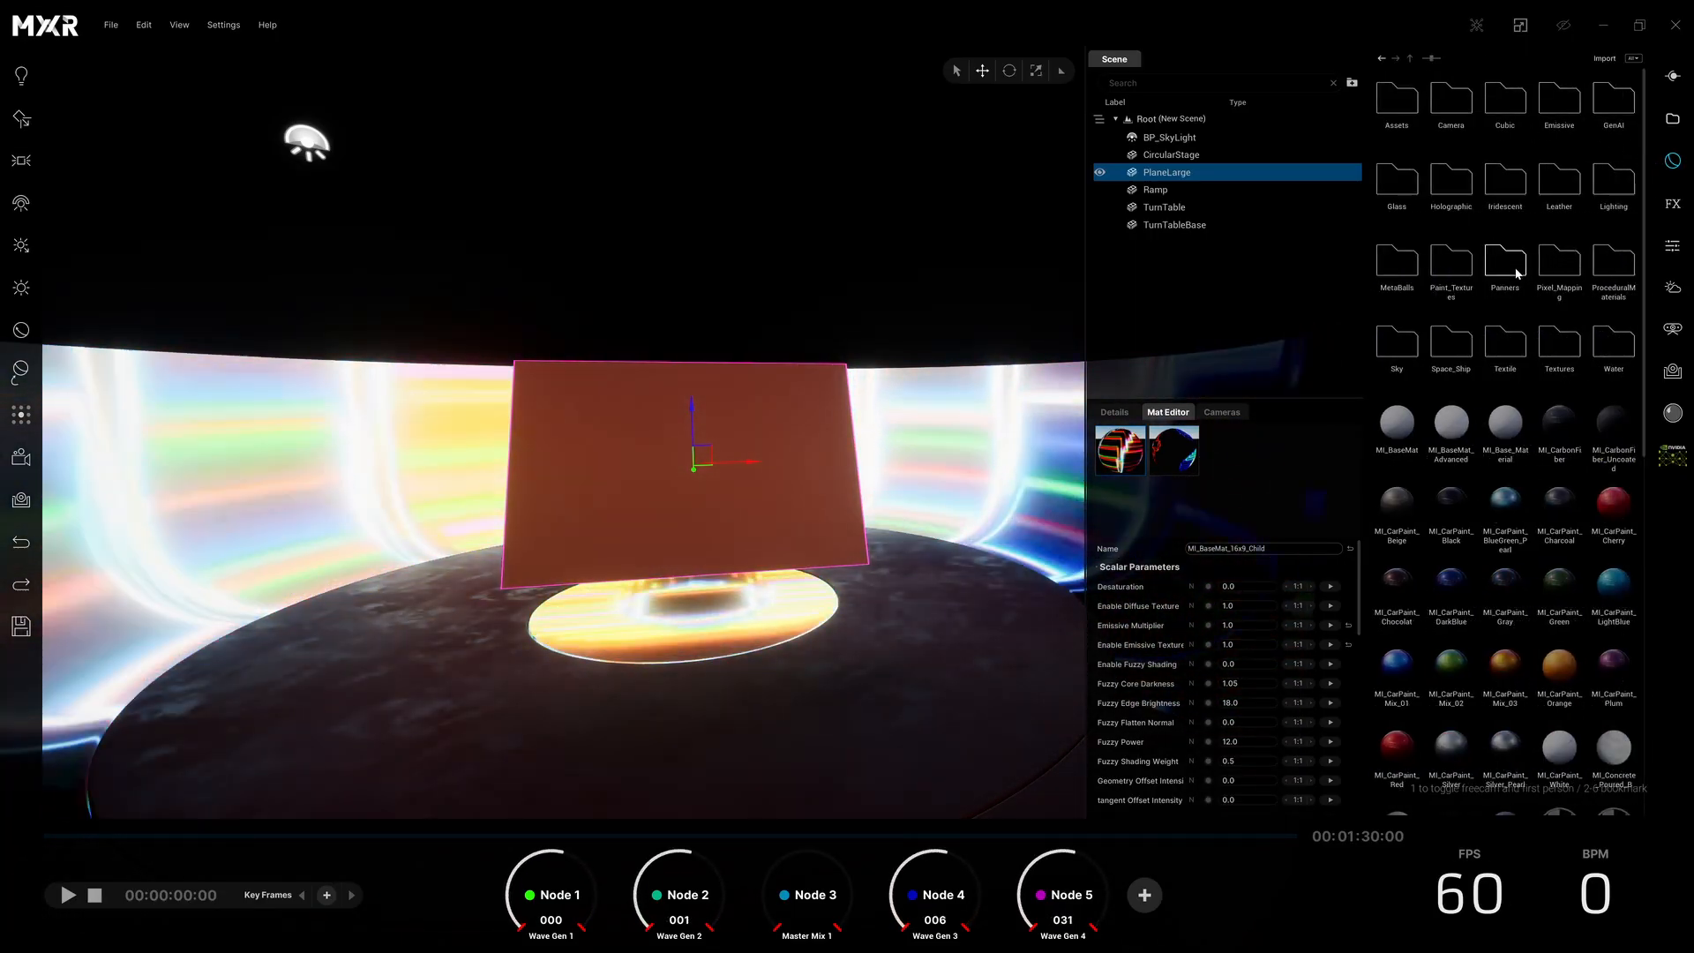
pyautogui.doubleClick(1513, 268)
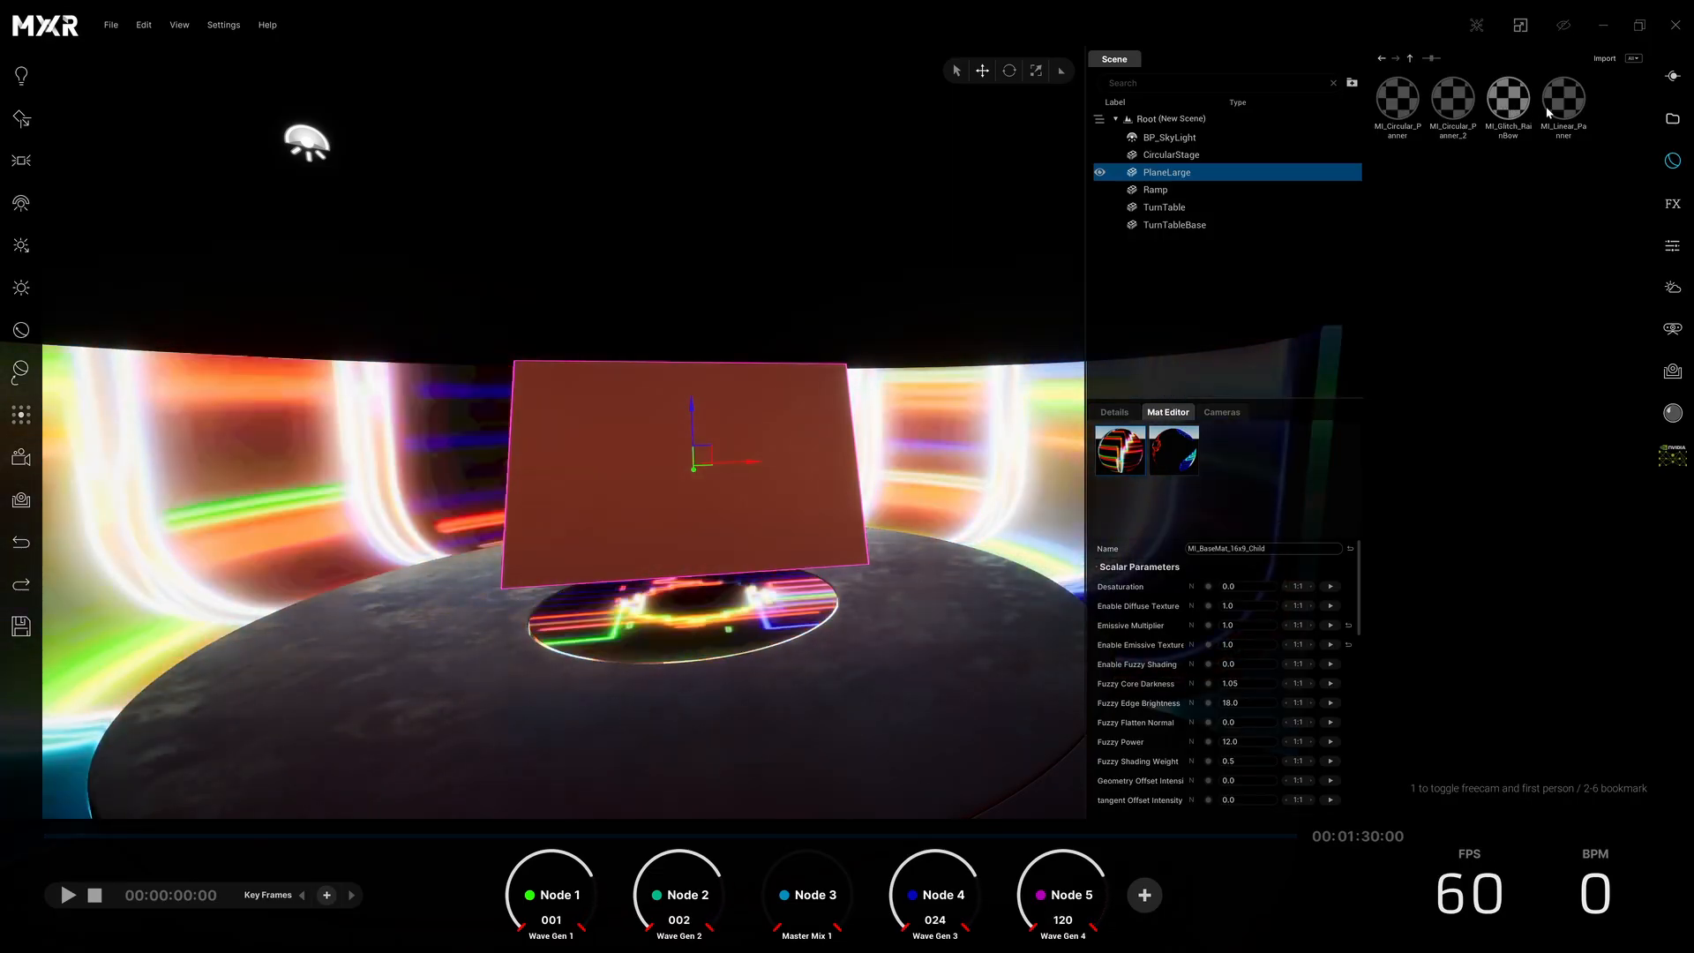
pyautogui.moveTo(1549, 112); pyautogui.dragTo(722, 498)
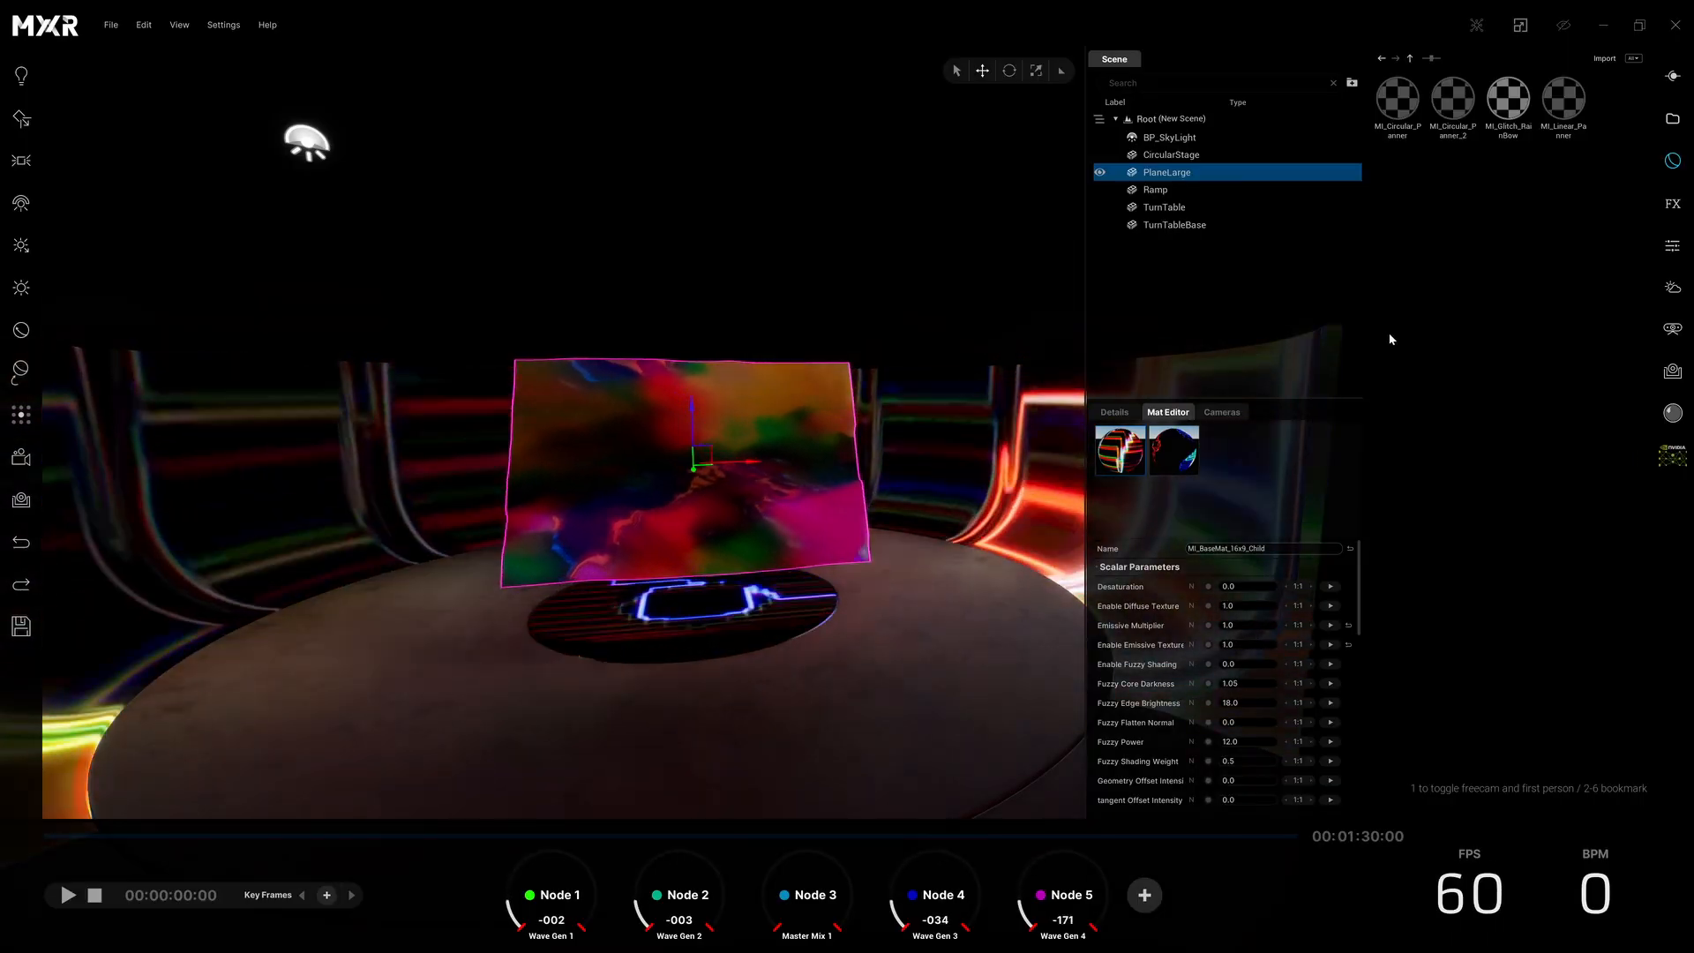
pyautogui.moveTo(1509, 102); pyautogui.dragTo(1290, 474)
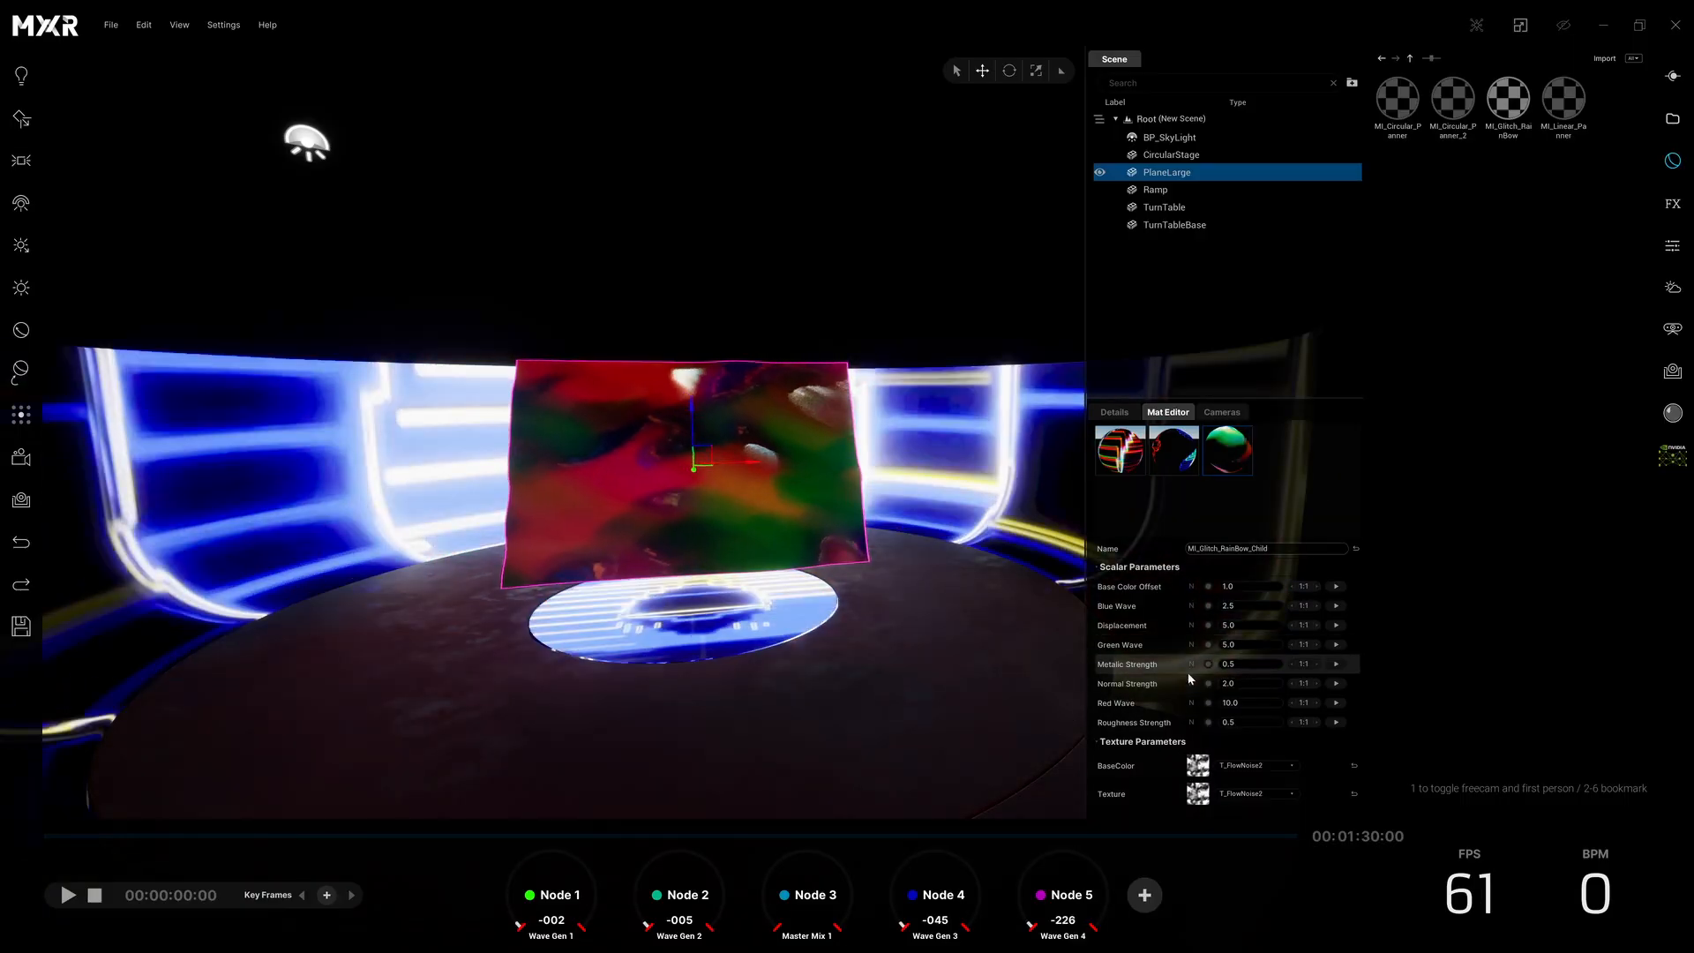
# - Set the glitch material's Displacement to 50
pyautogui.click(1235, 625)
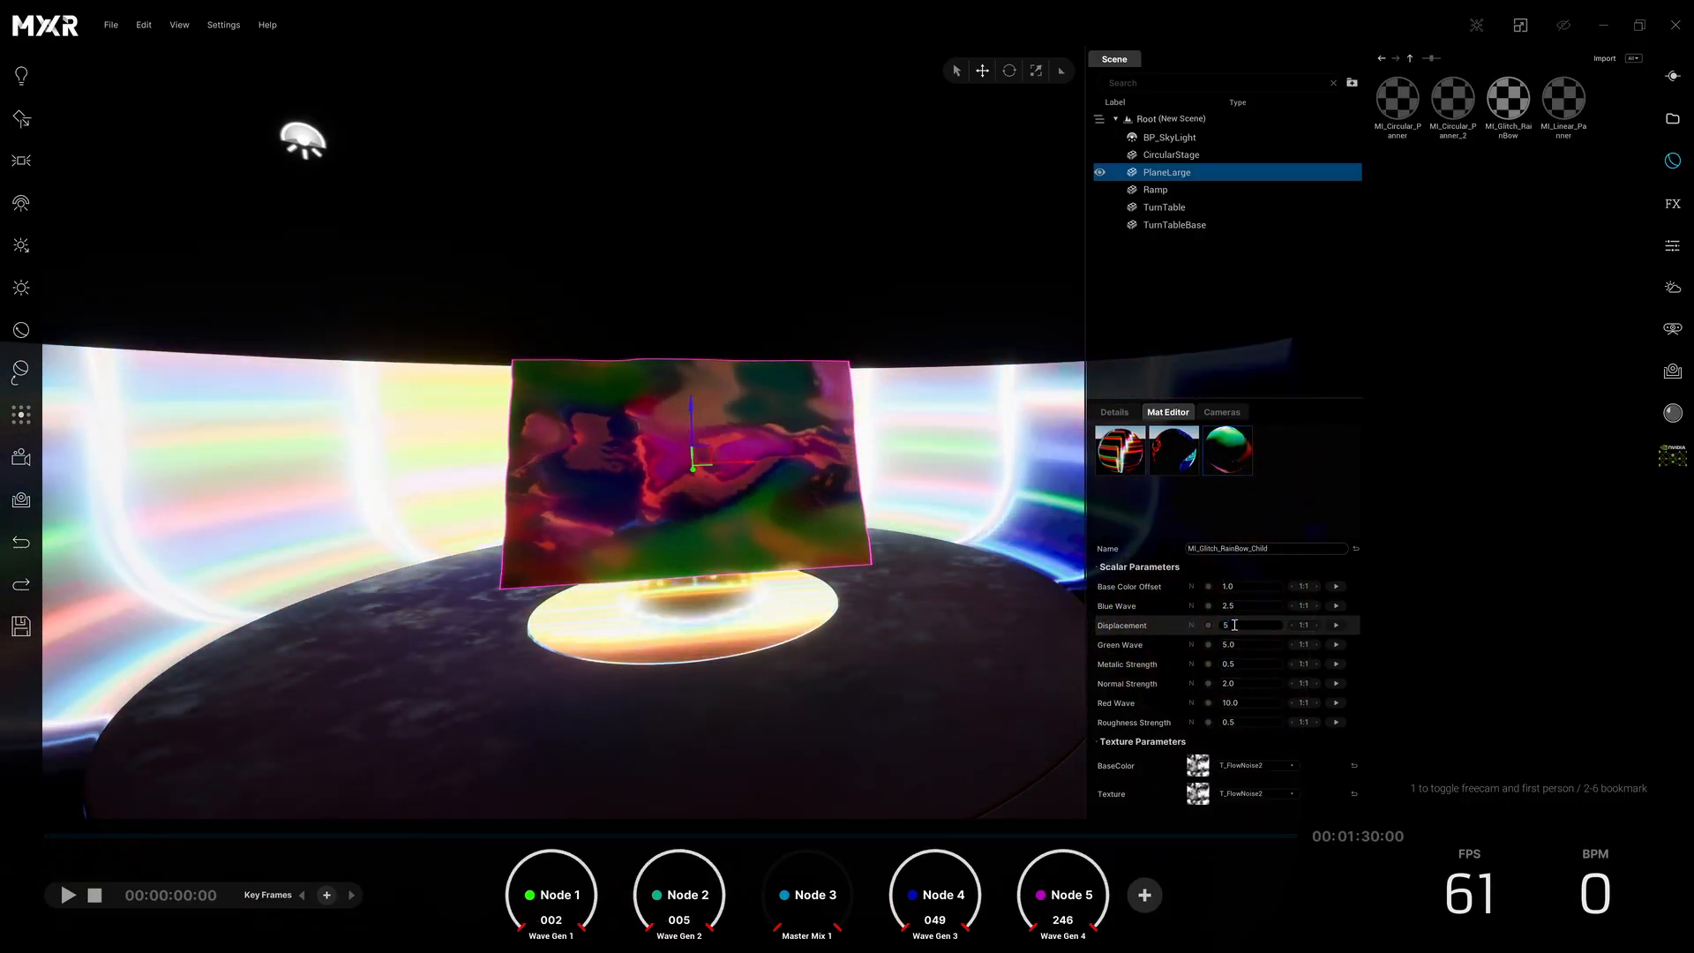
pyautogui.write('0')
pyautogui.press('Return')
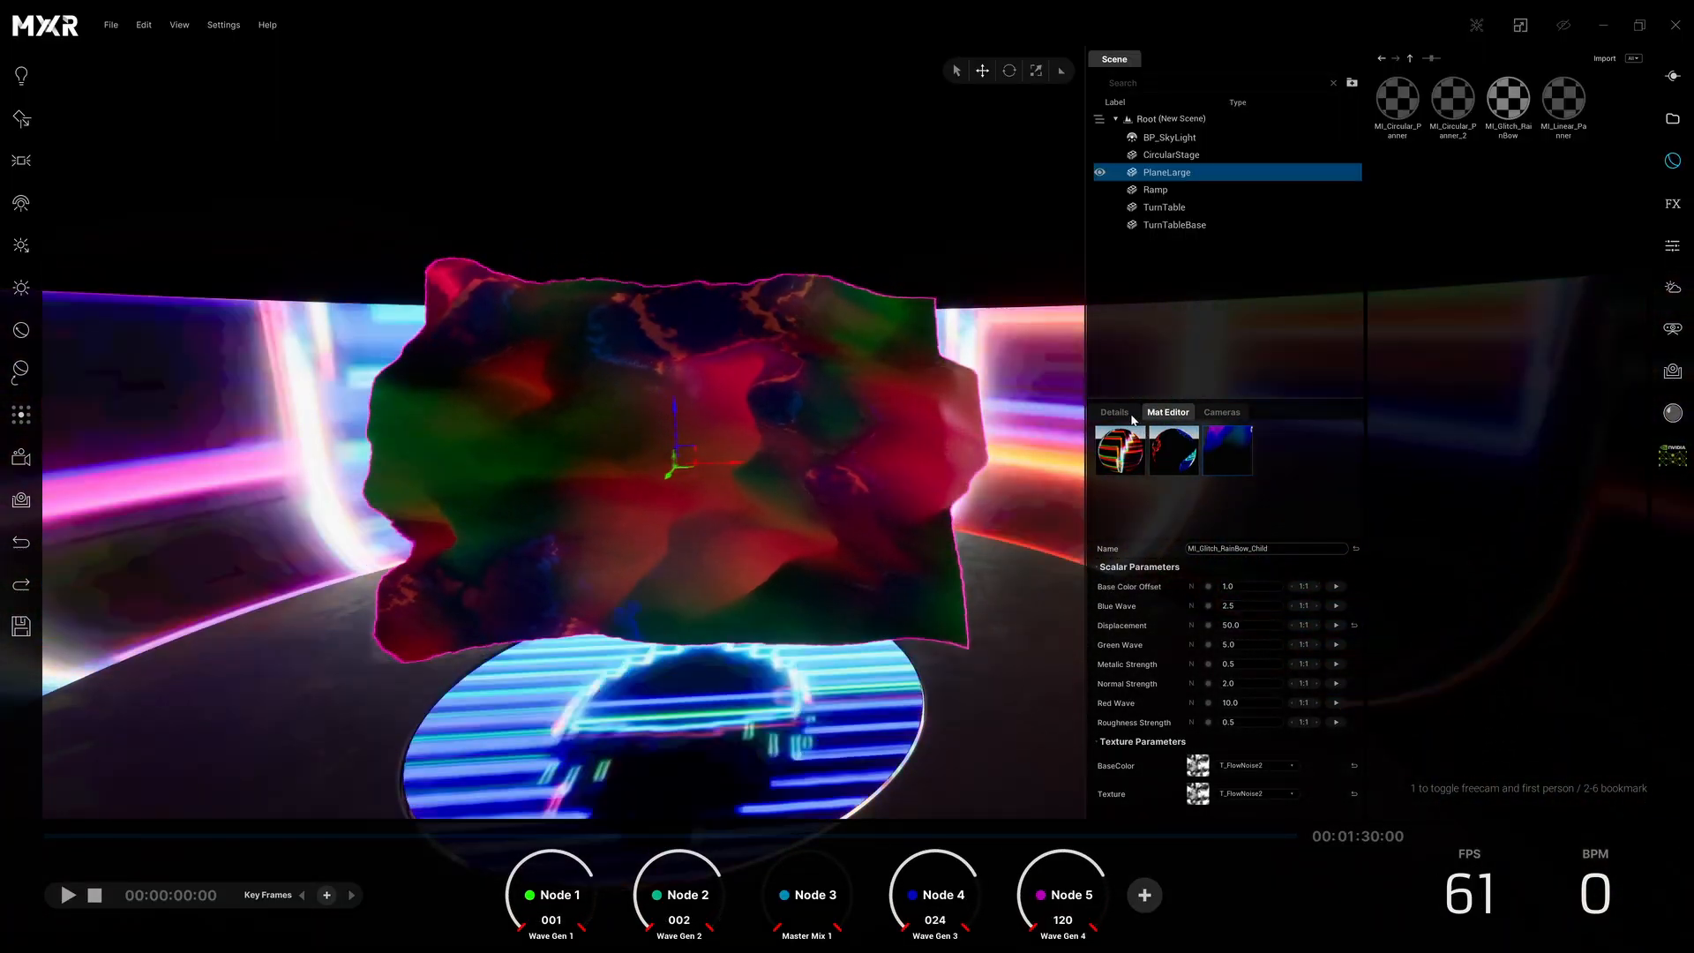
# - Set the plane's X rotation to 45 degrees and clear the selection
pyautogui.click(1115, 412)
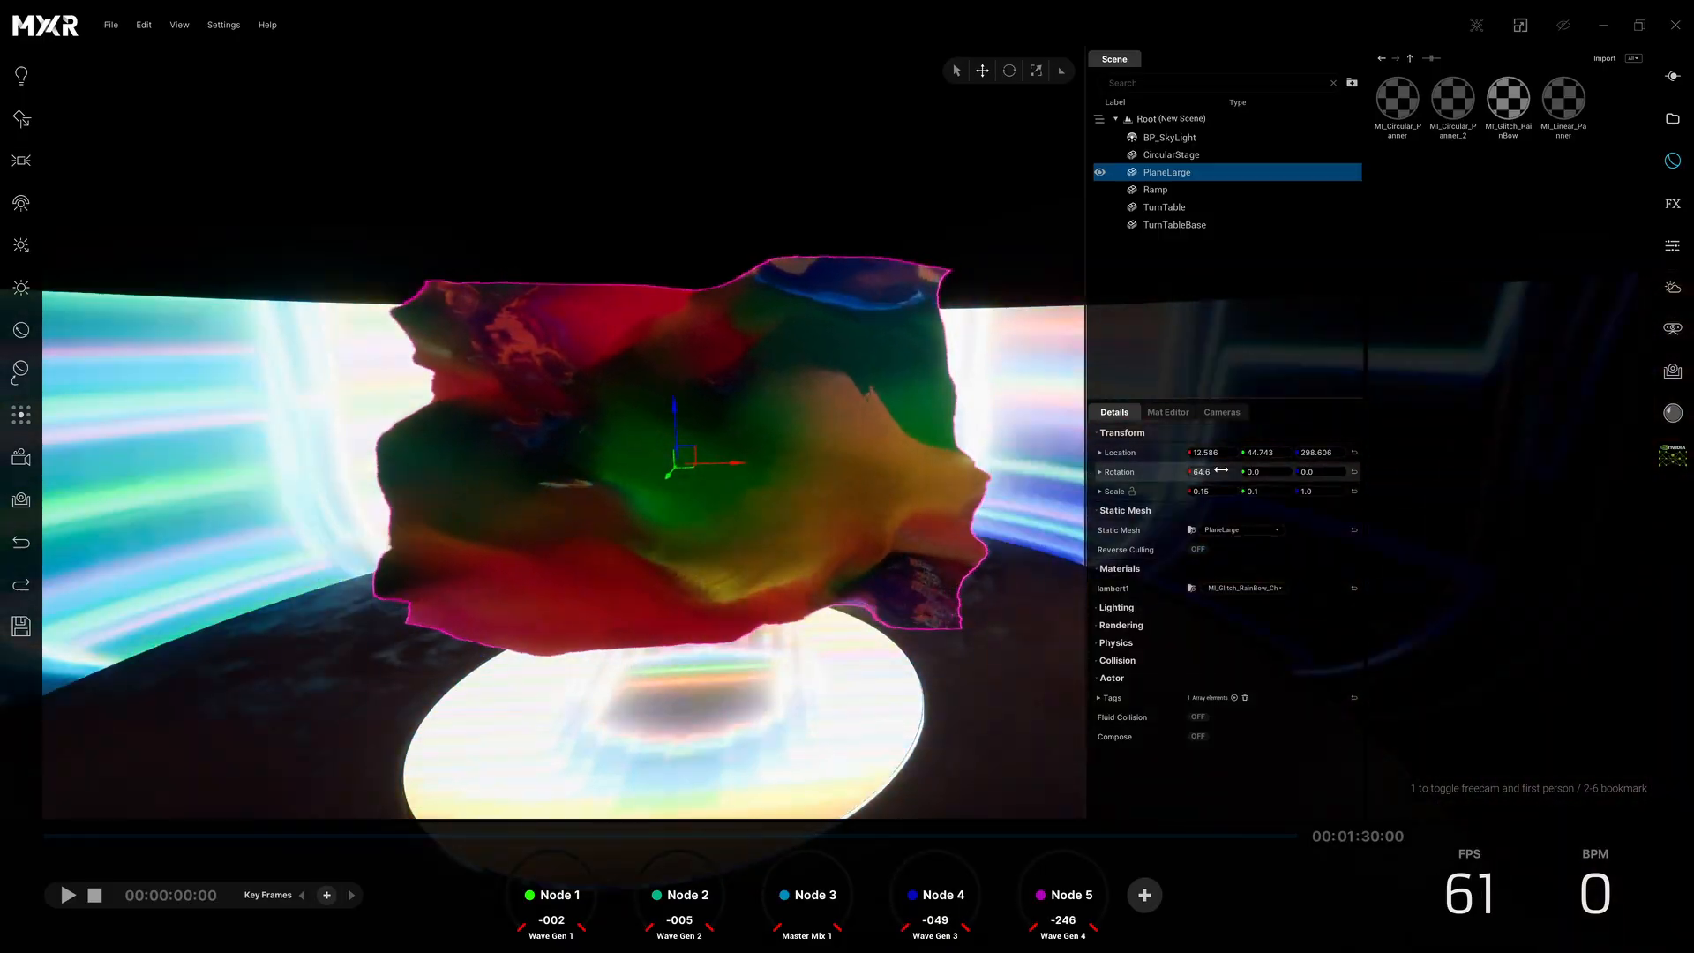
pyautogui.click(1223, 470)
pyautogui.write('45')
pyautogui.press('Return')
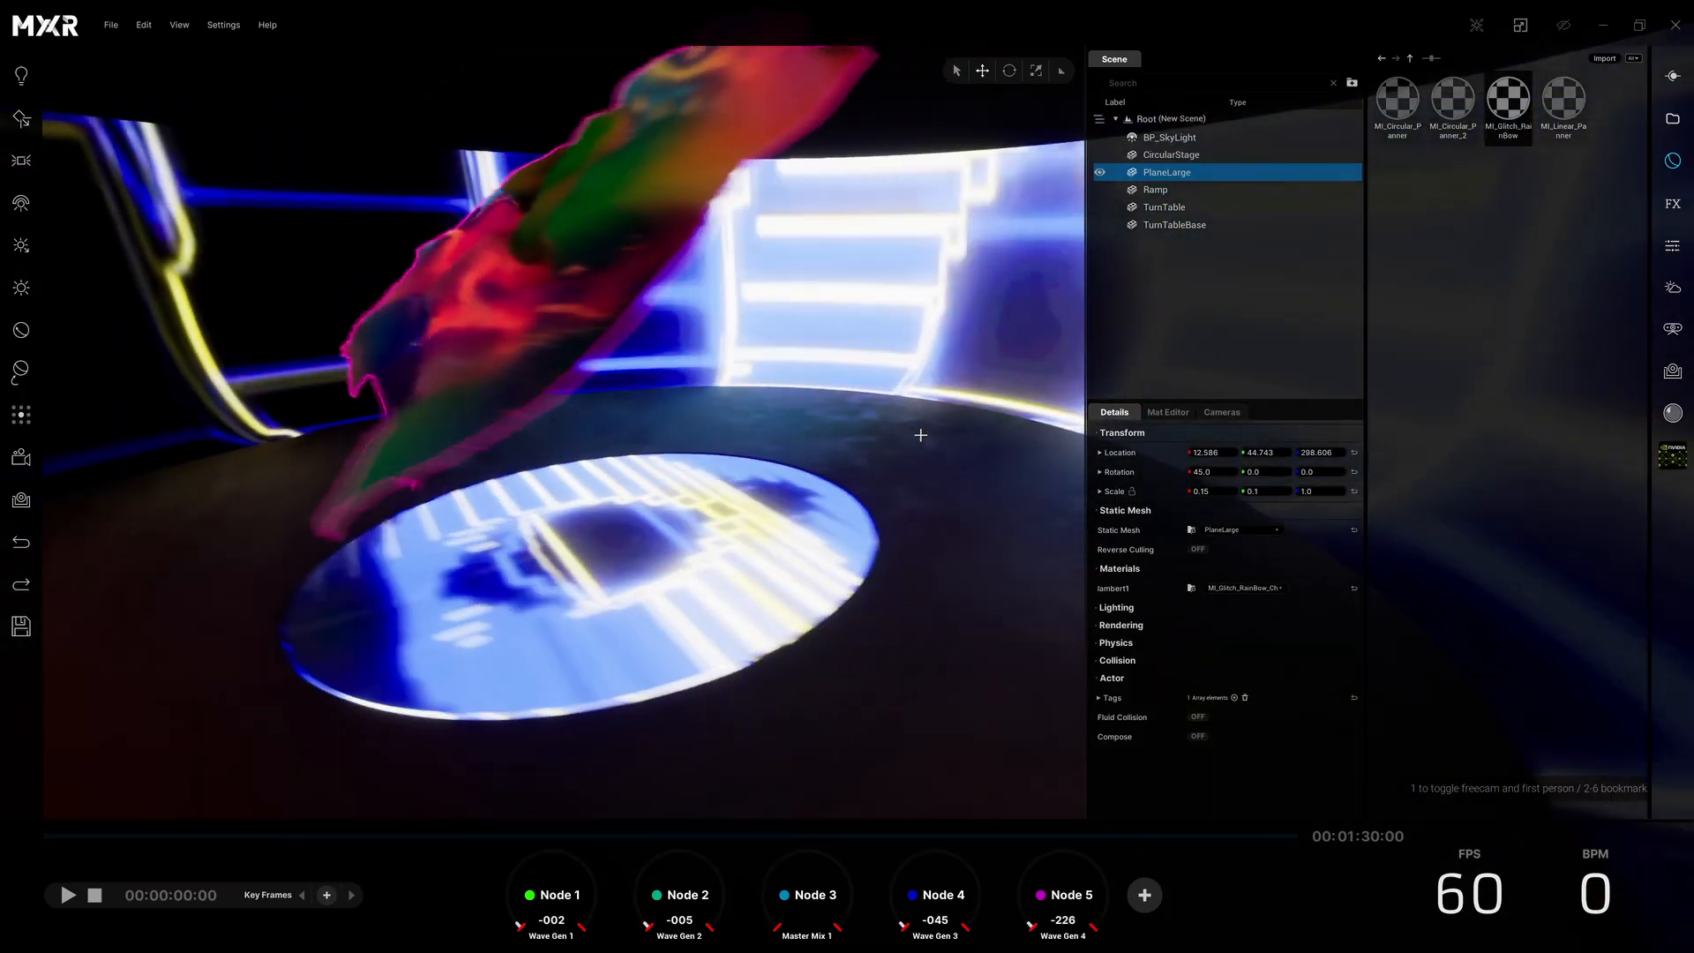
pyautogui.moveTo(920, 435); pyautogui.dragTo(923, 435, button='right')
pyautogui.click(923, 435)
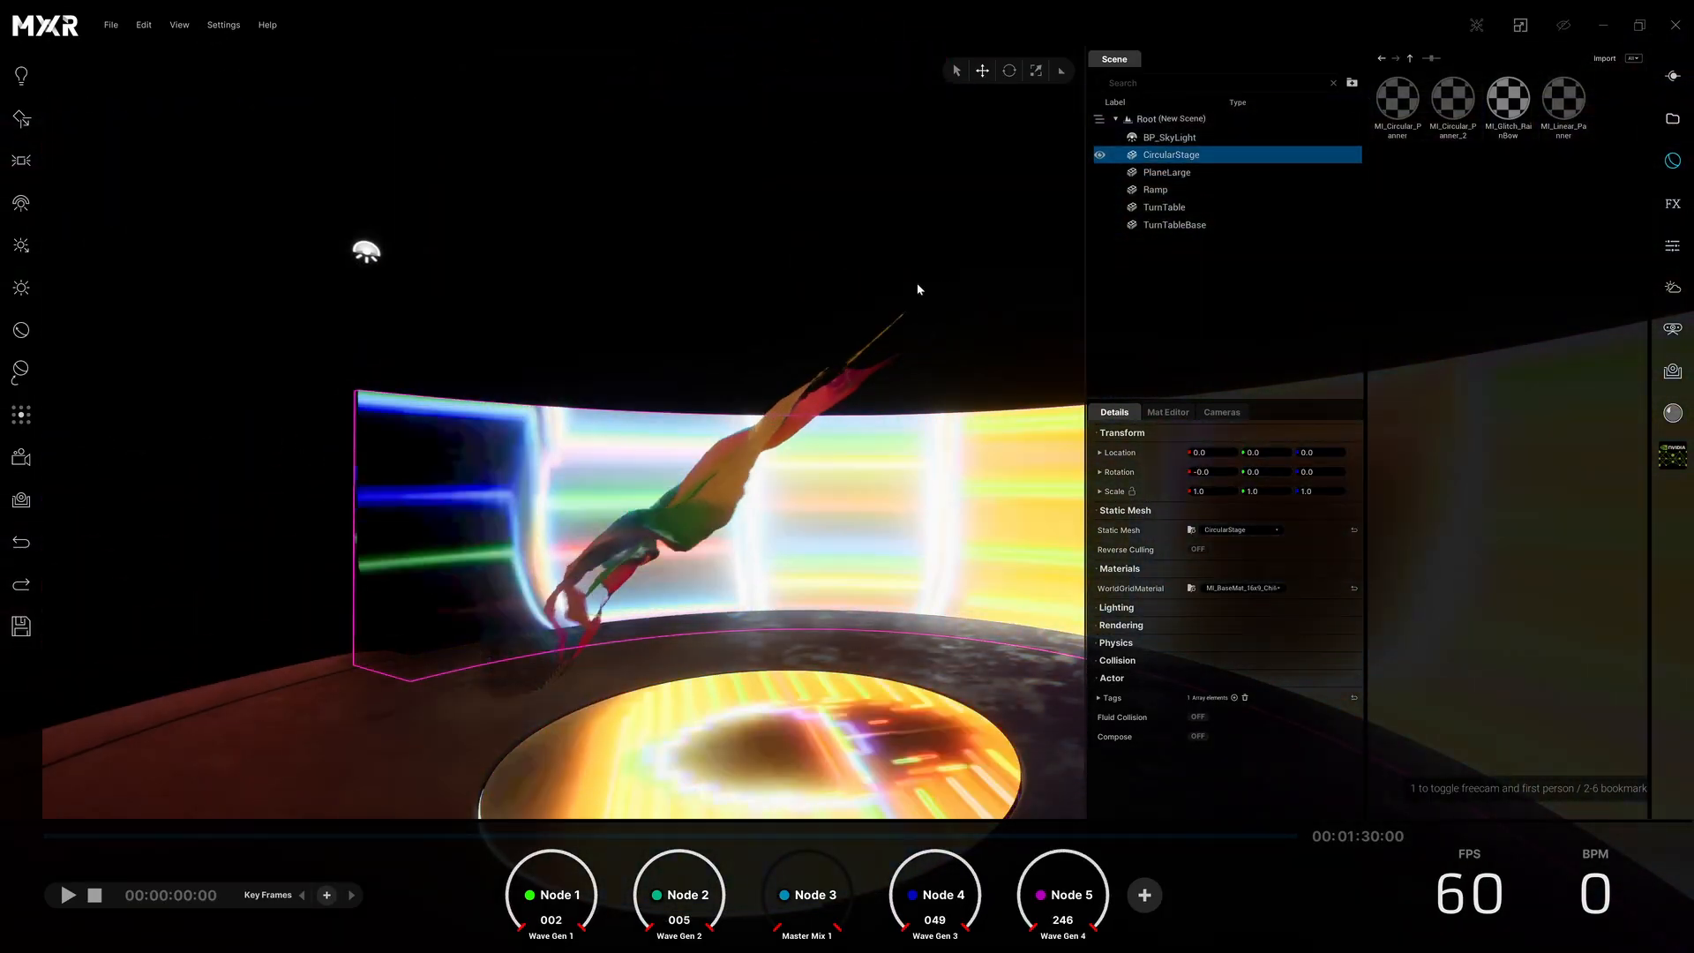
pyautogui.click(918, 283)
pyautogui.moveTo(918, 283); pyautogui.dragTo(828, 279, button='right')
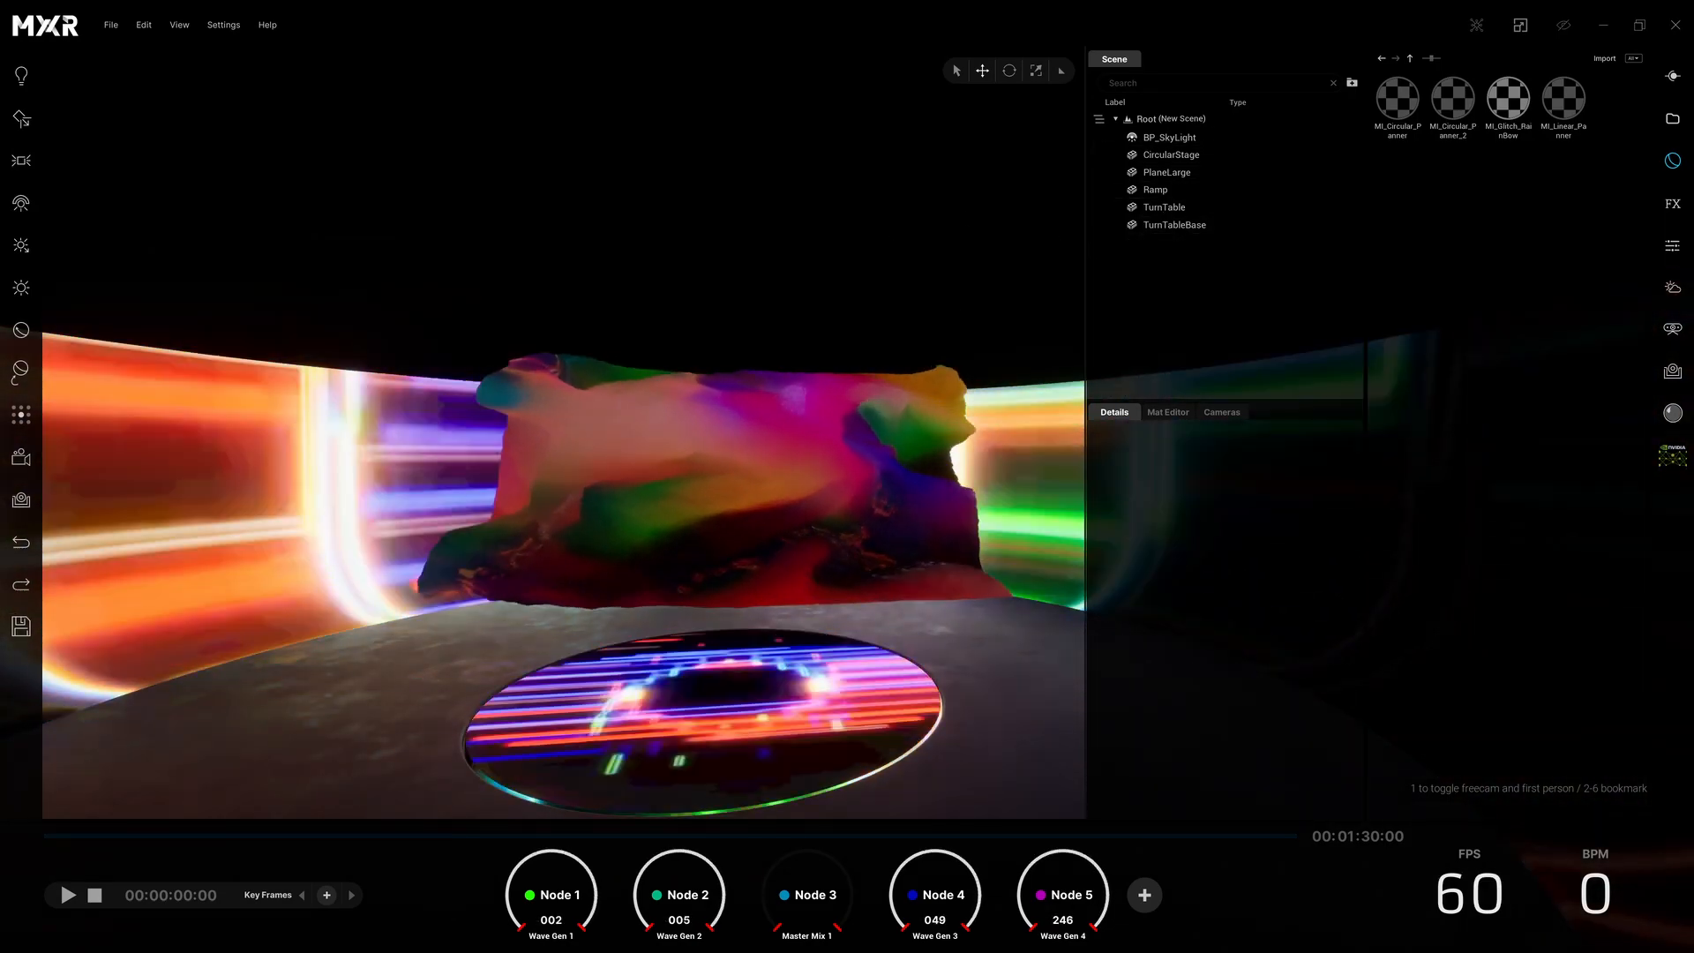
# - Assign the Arena composition to the glitch material's BaseColor and Texture inputs, and set its Red Wave and Green Wave to 0
pyautogui.click(1167, 172)
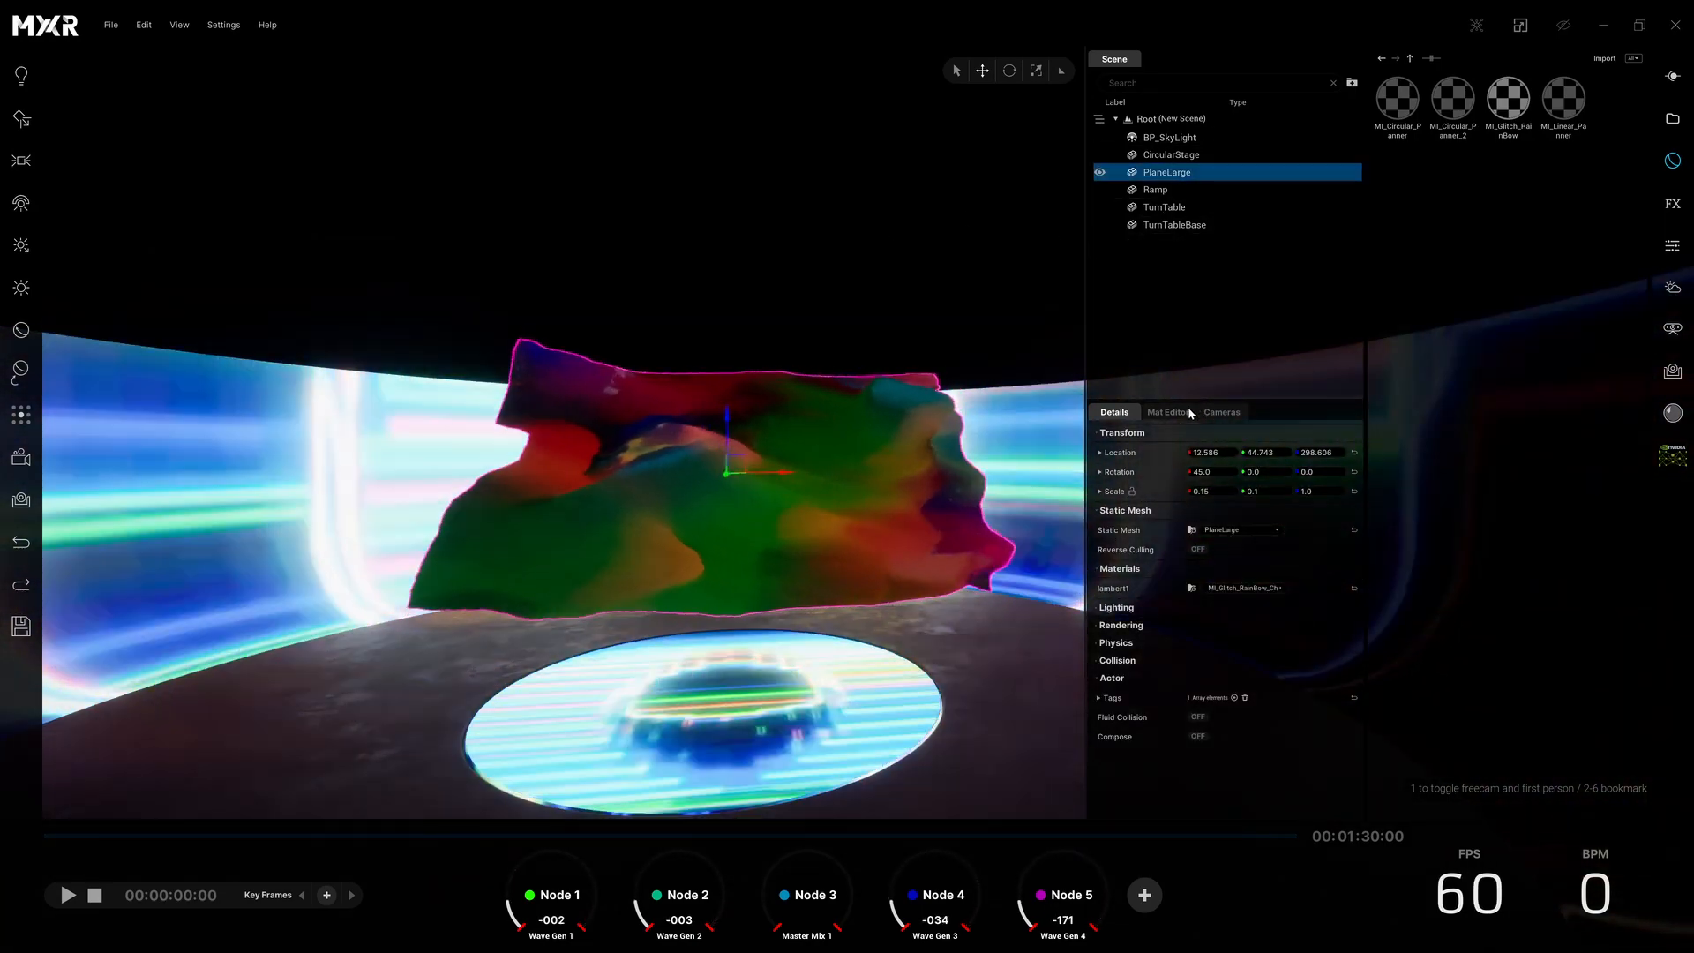
pyautogui.click(1174, 411)
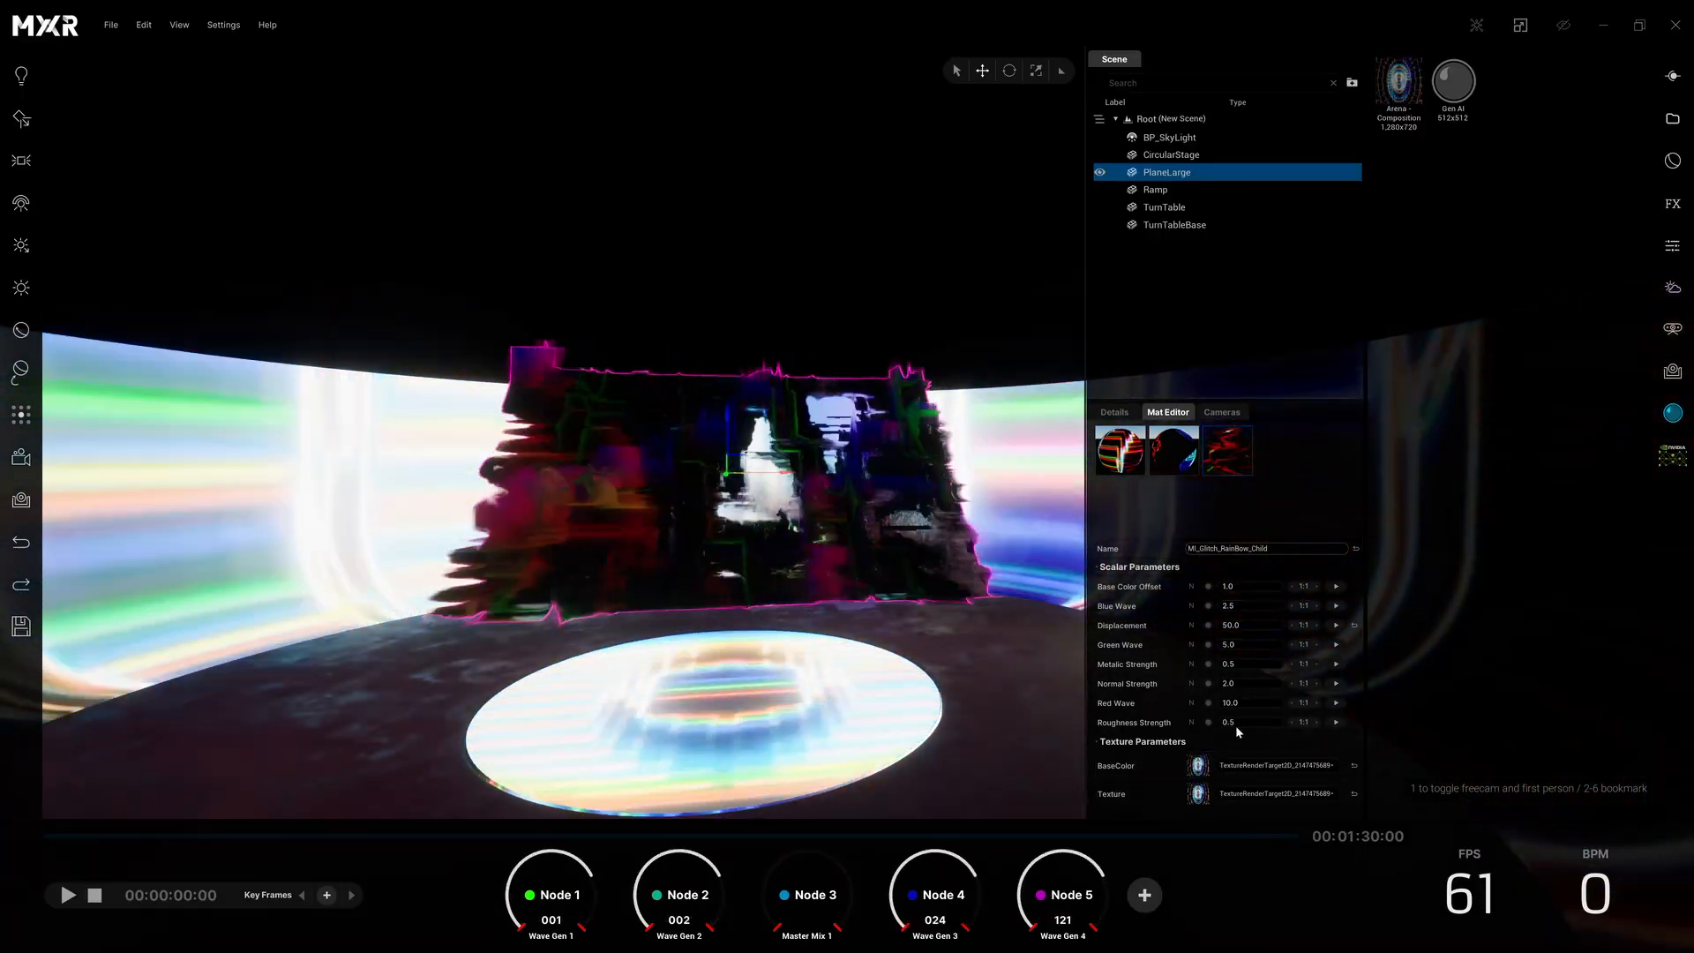
pyautogui.write('0')
pyautogui.press('Return')
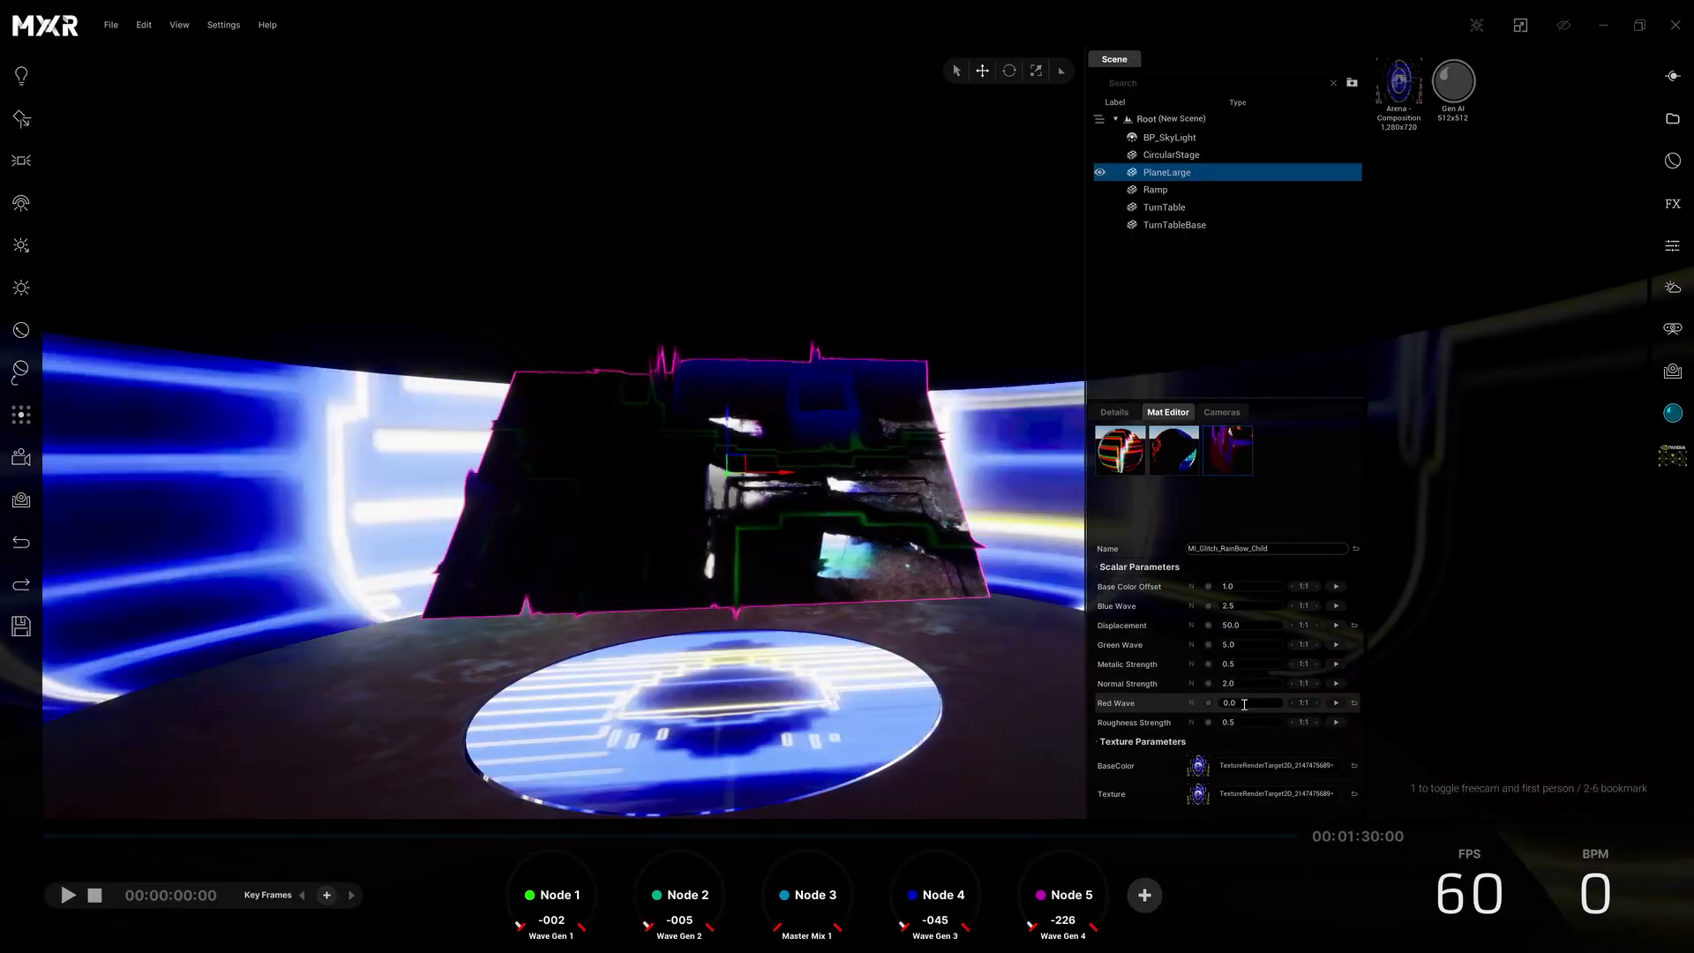
pyautogui.click(1234, 646)
pyautogui.write('0')
pyautogui.press('Return')
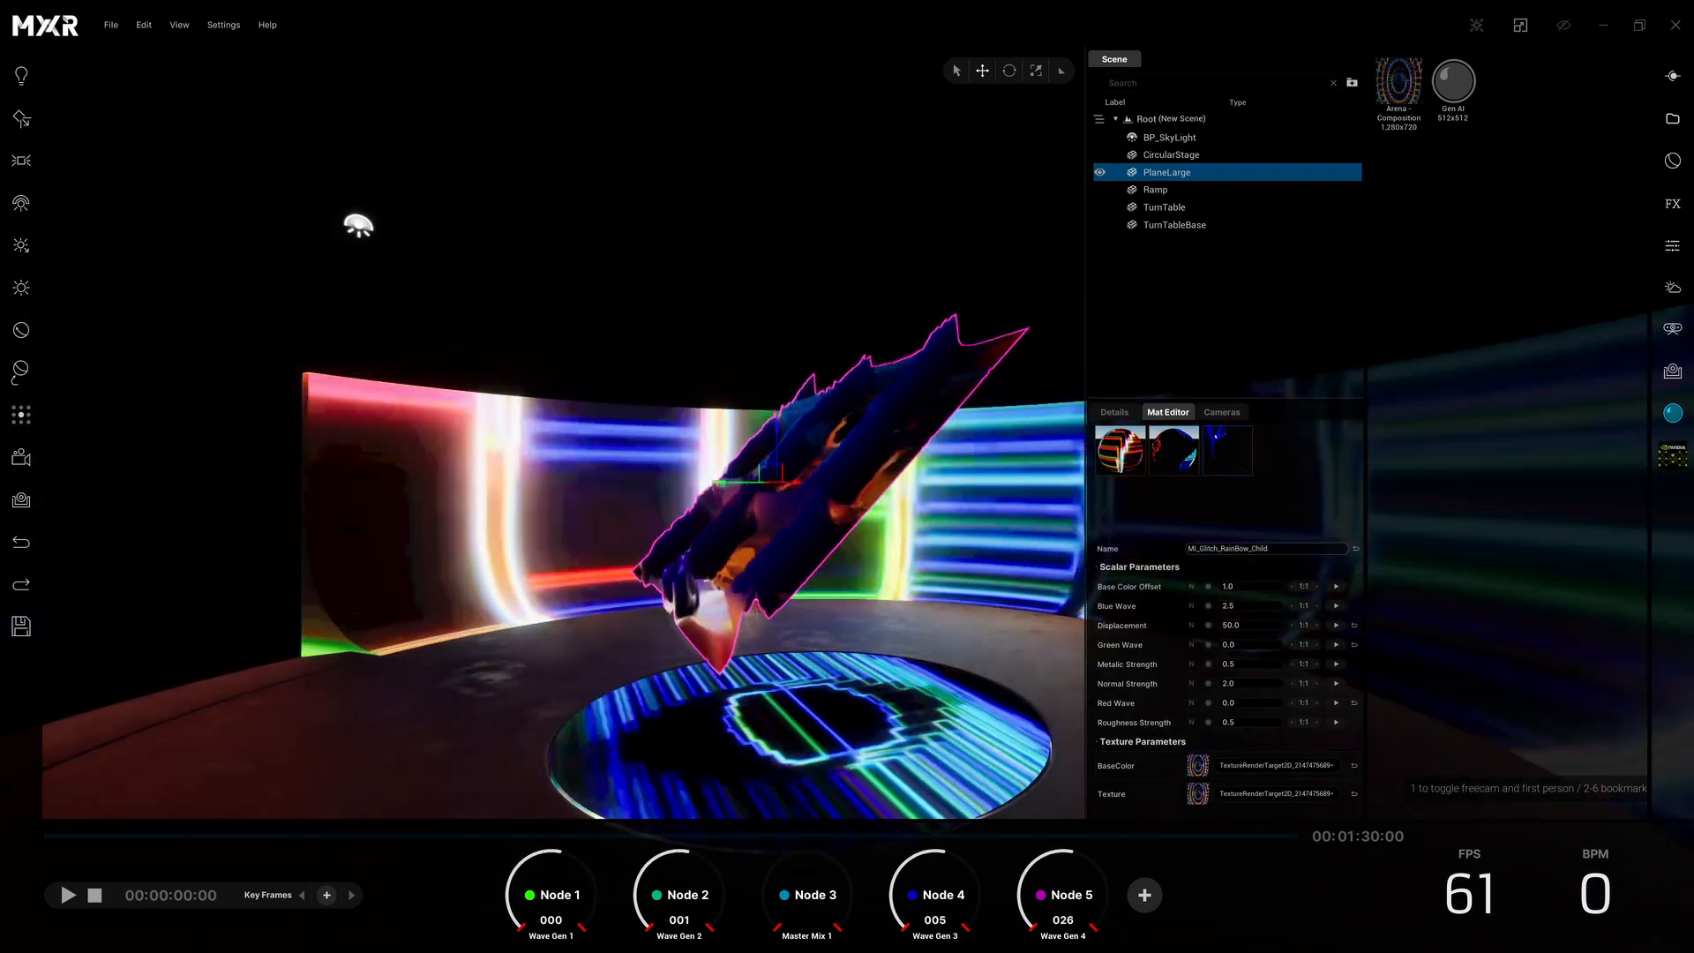
# - Set the glitch material's Blue Wave to 10 and try Base Color Offset values of 10 and 50
pyautogui.press('w')
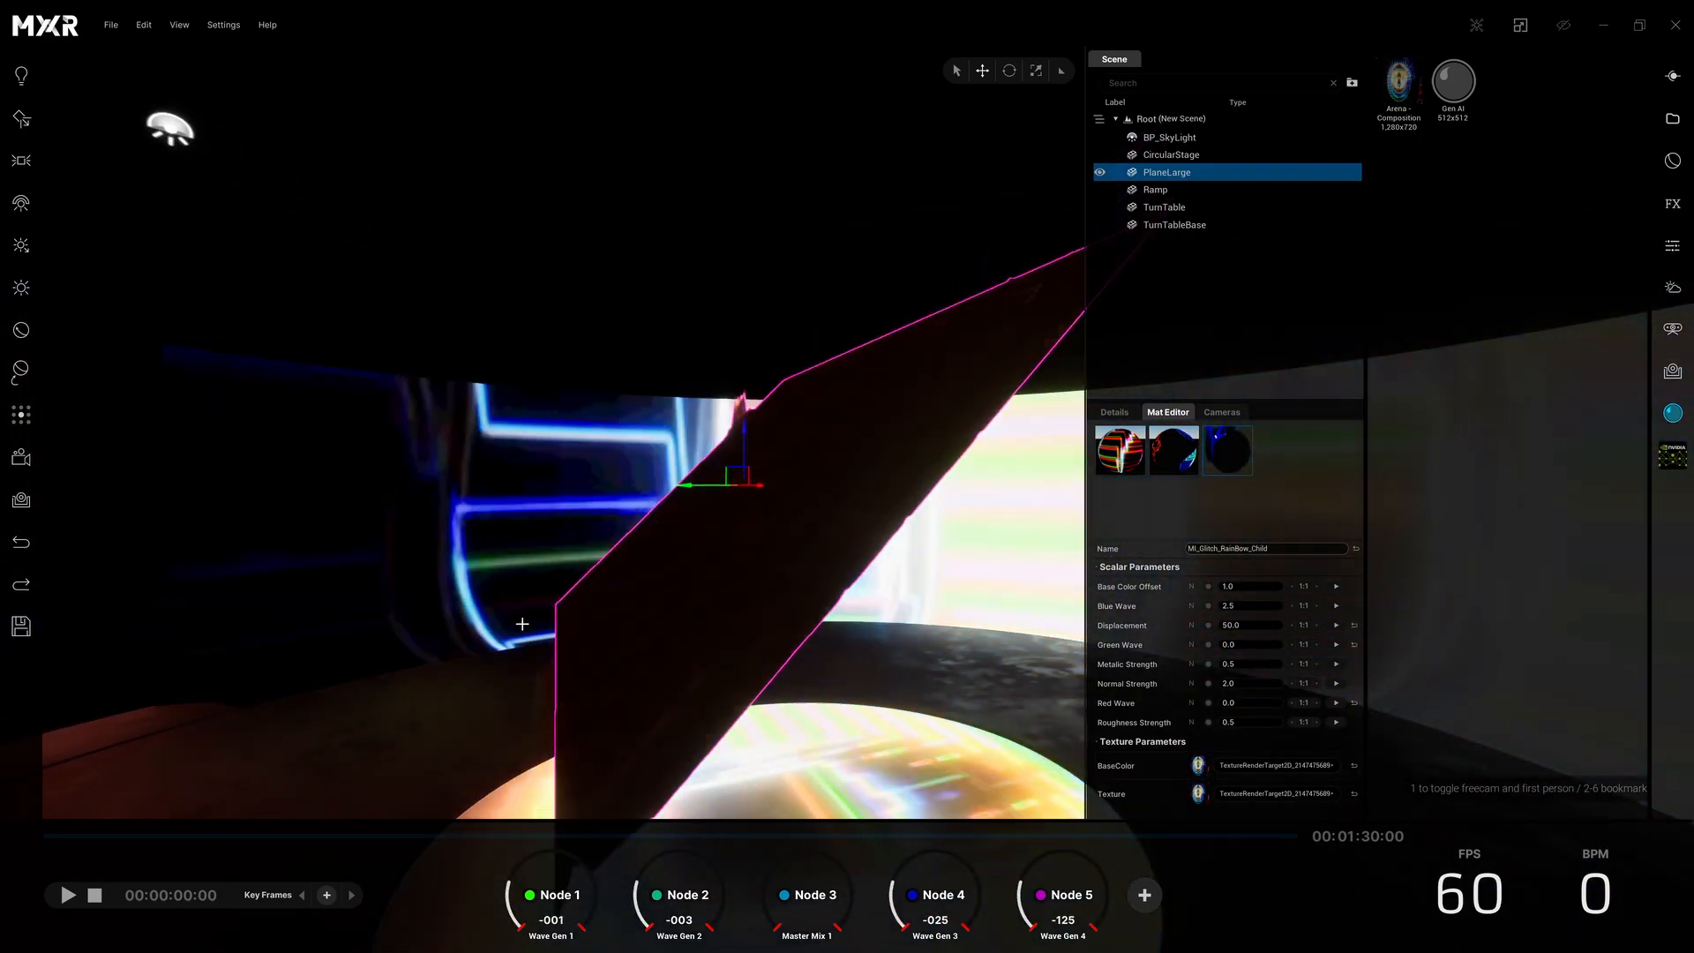
pyautogui.moveTo(526, 622); pyautogui.dragTo(554, 628, button='right')
pyautogui.press('a')
pyautogui.press('s')
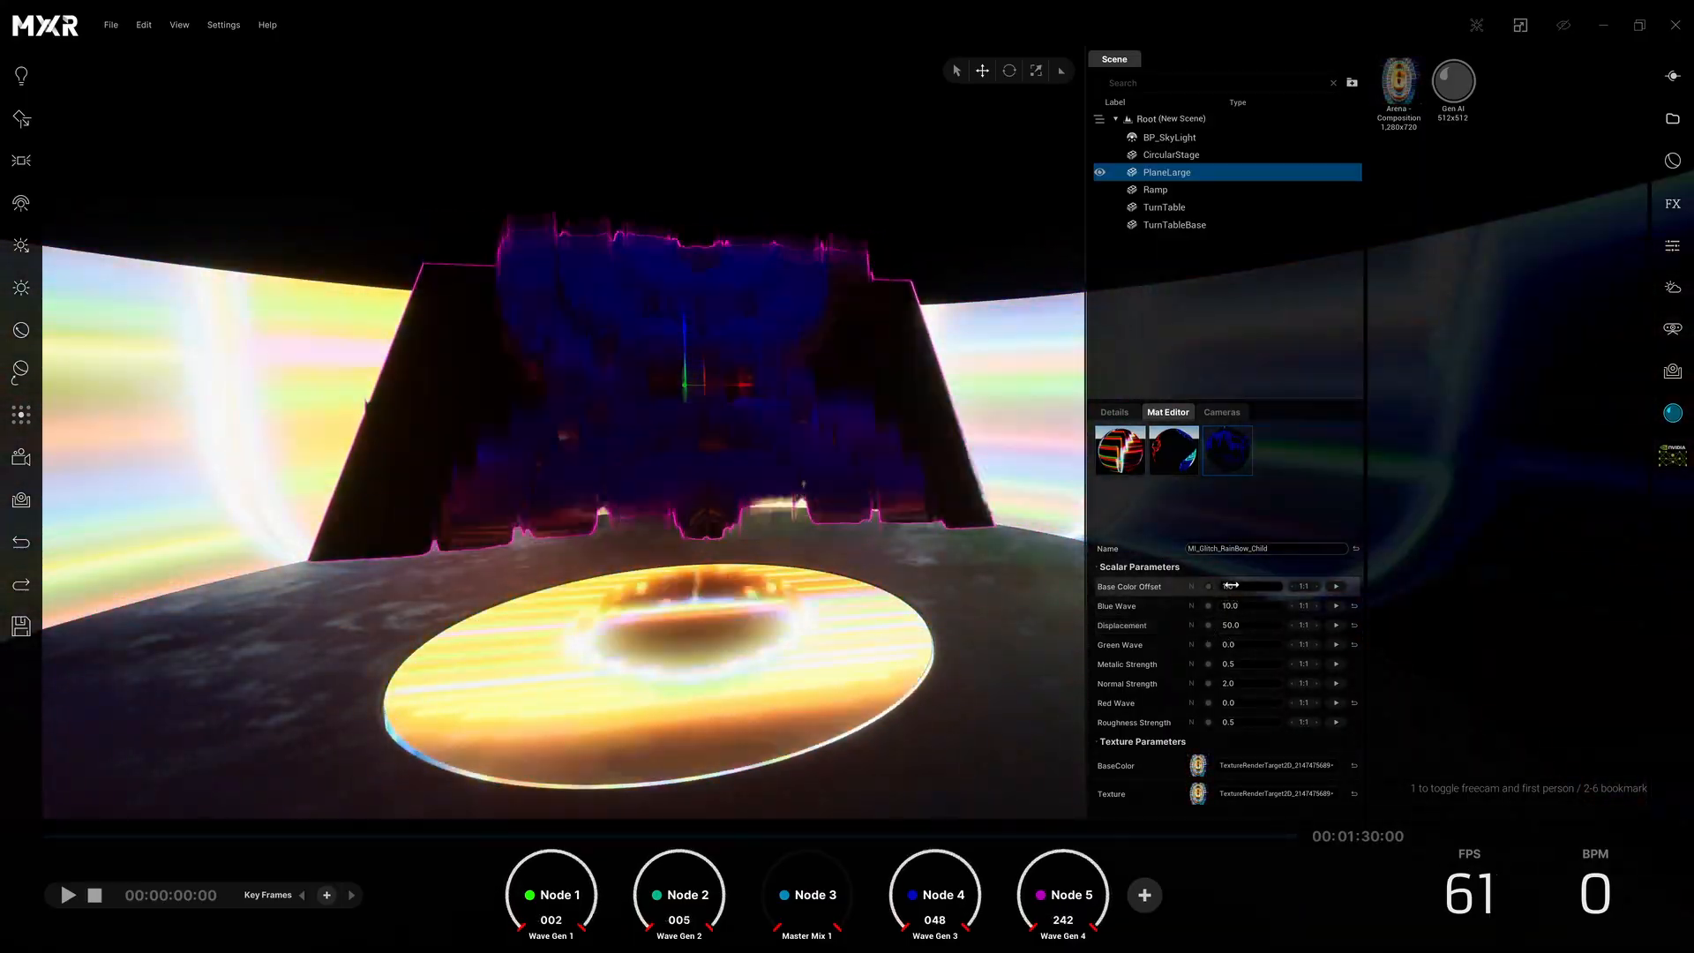
pyautogui.click(1229, 585)
pyautogui.write('1')
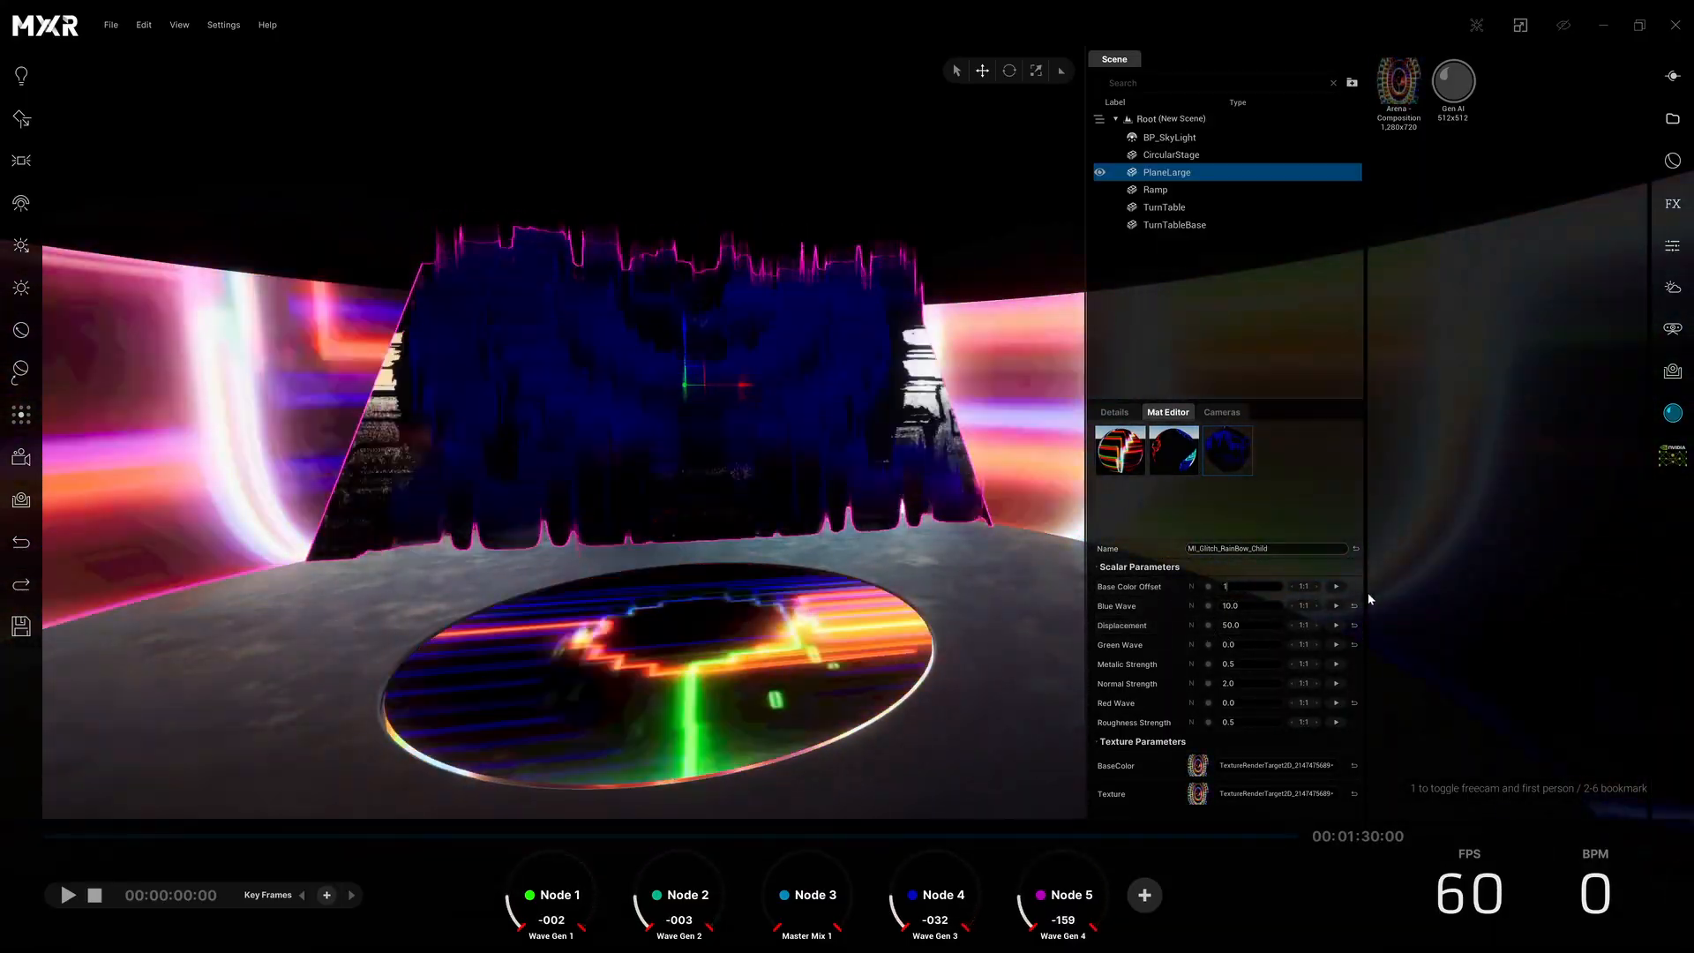
pyautogui.write('0.0')
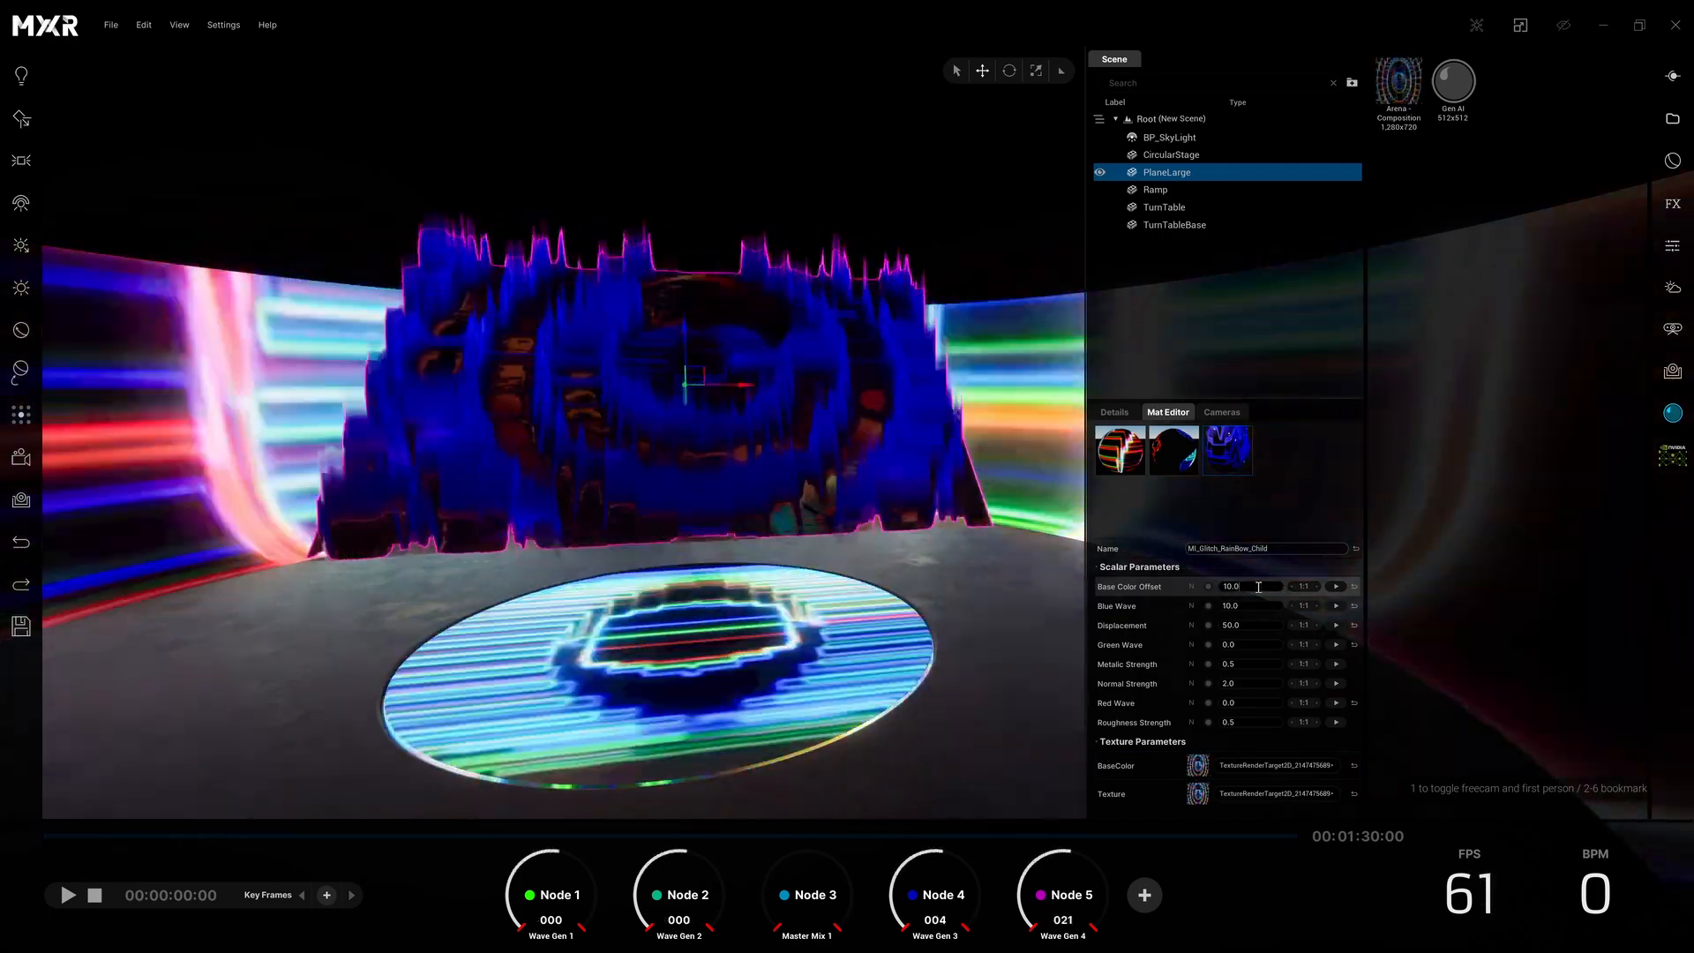
pyautogui.moveTo(1259, 587); pyautogui.dragTo(1113, 590)
pyautogui.write('50')
pyautogui.press('Return')
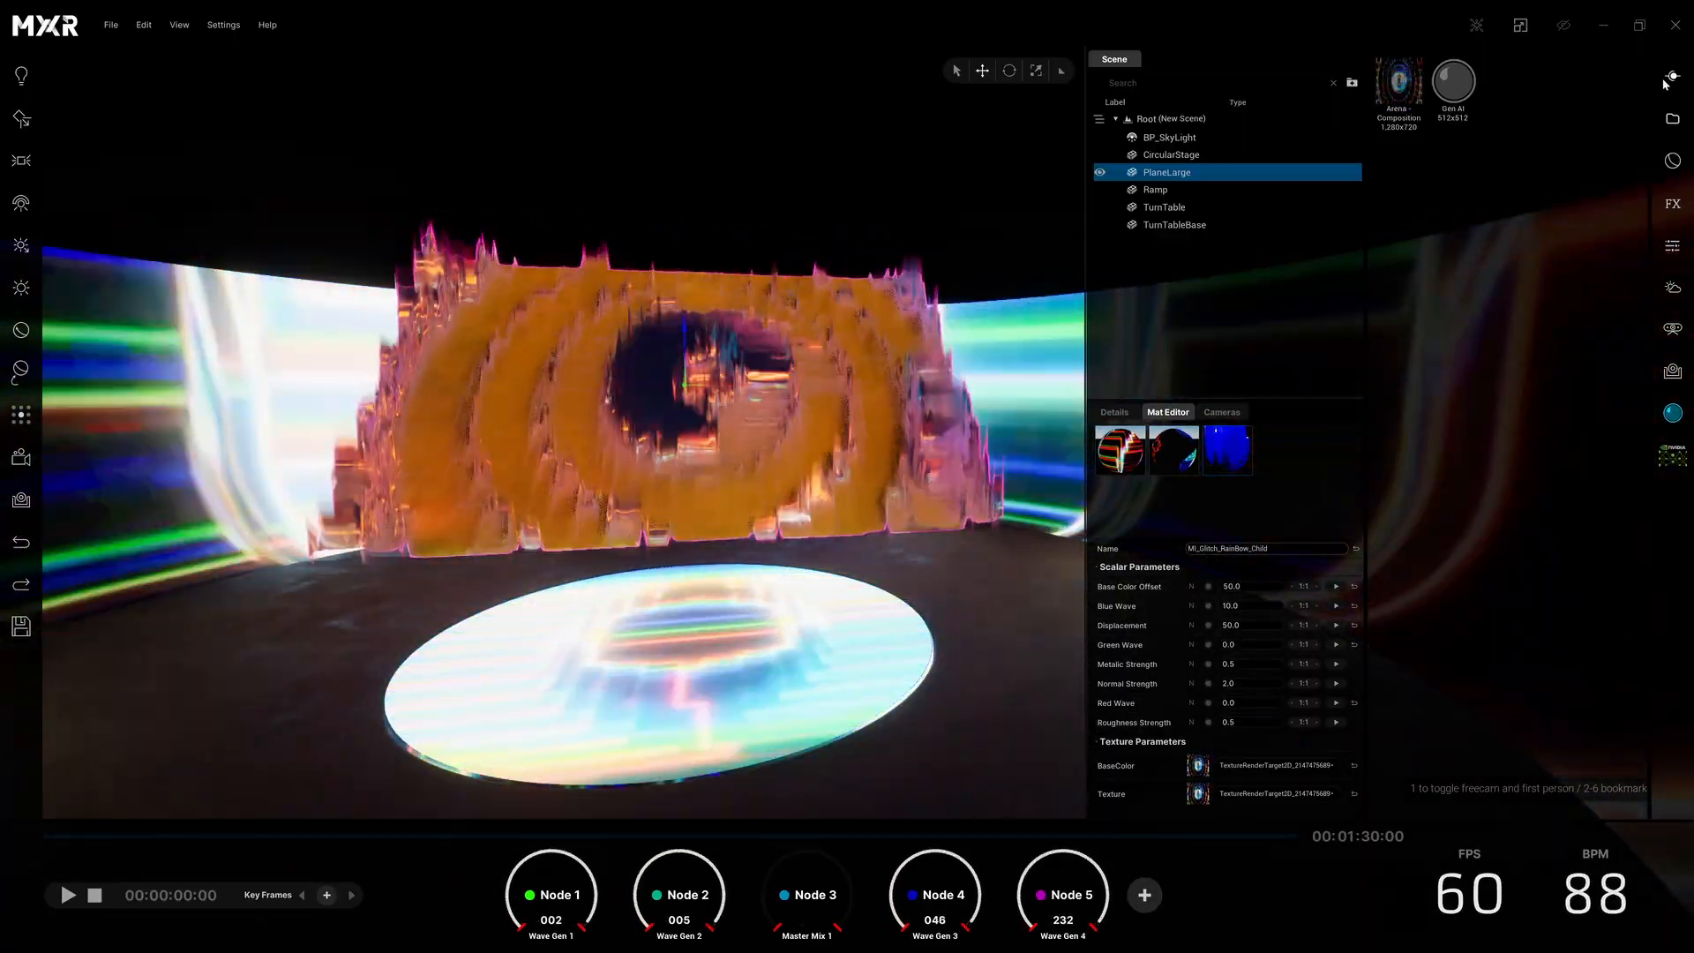
# - Switch Nodes 1 and 2 to Master Mix mode and restrict Nodes 1, 2 and 3 to the Bass, Low-Mid and High bands respectively
pyautogui.click(1669, 79)
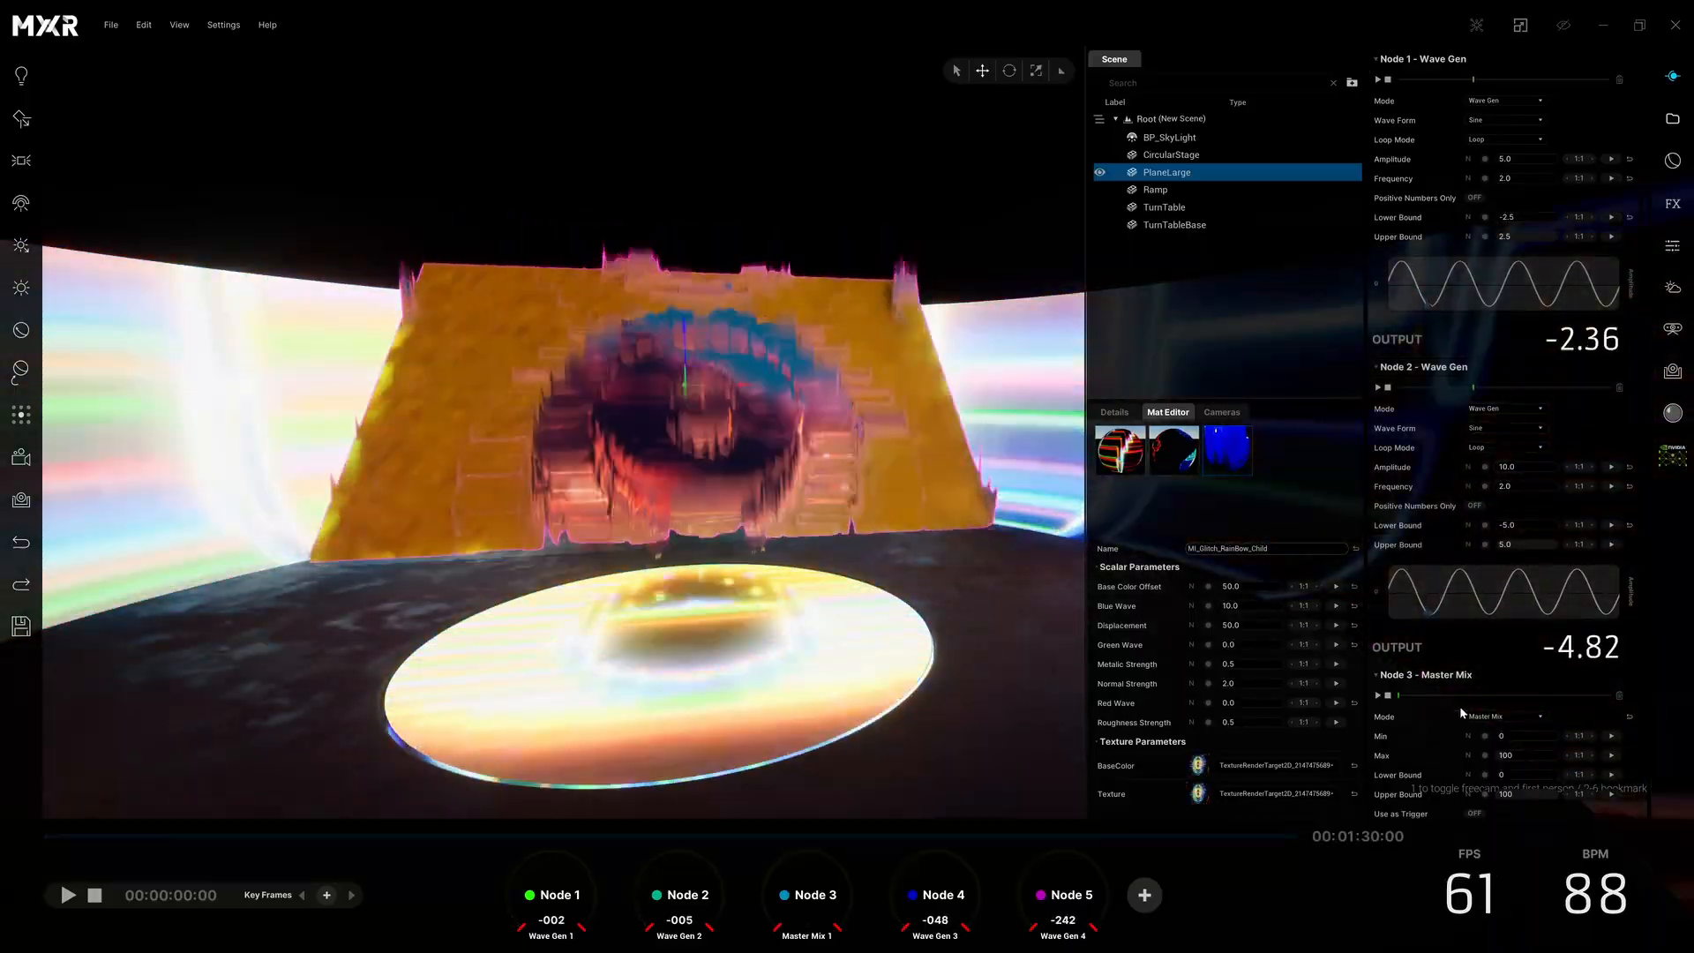
pyautogui.click(1505, 101)
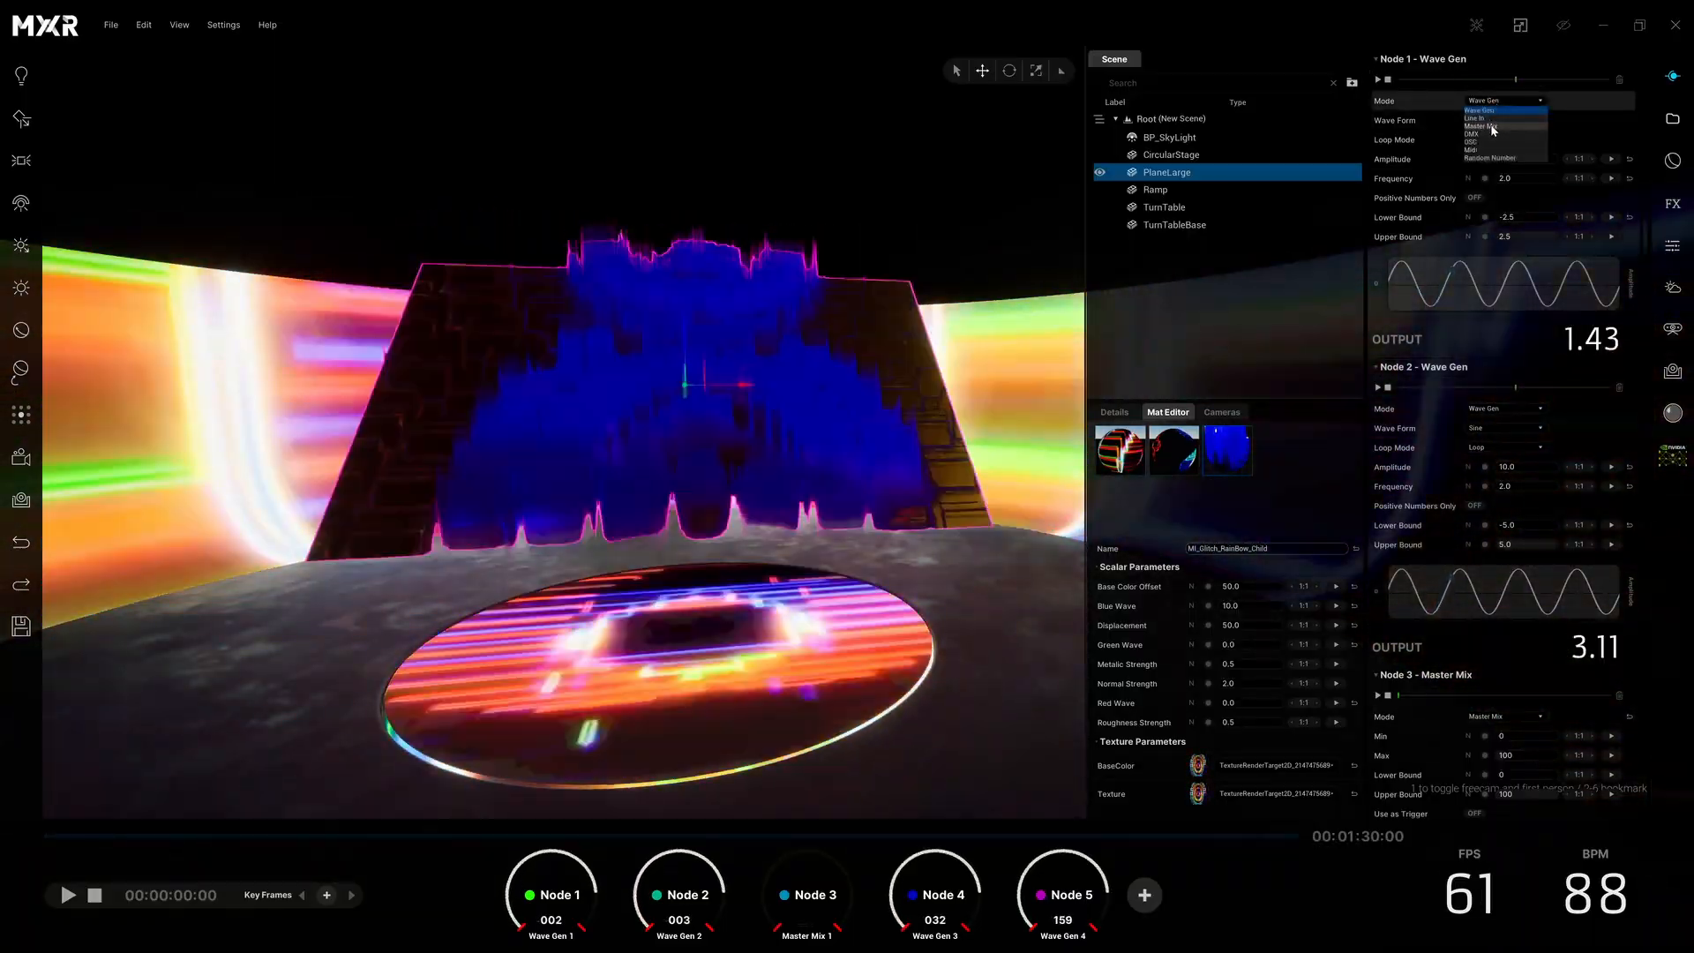
pyautogui.click(1491, 126)
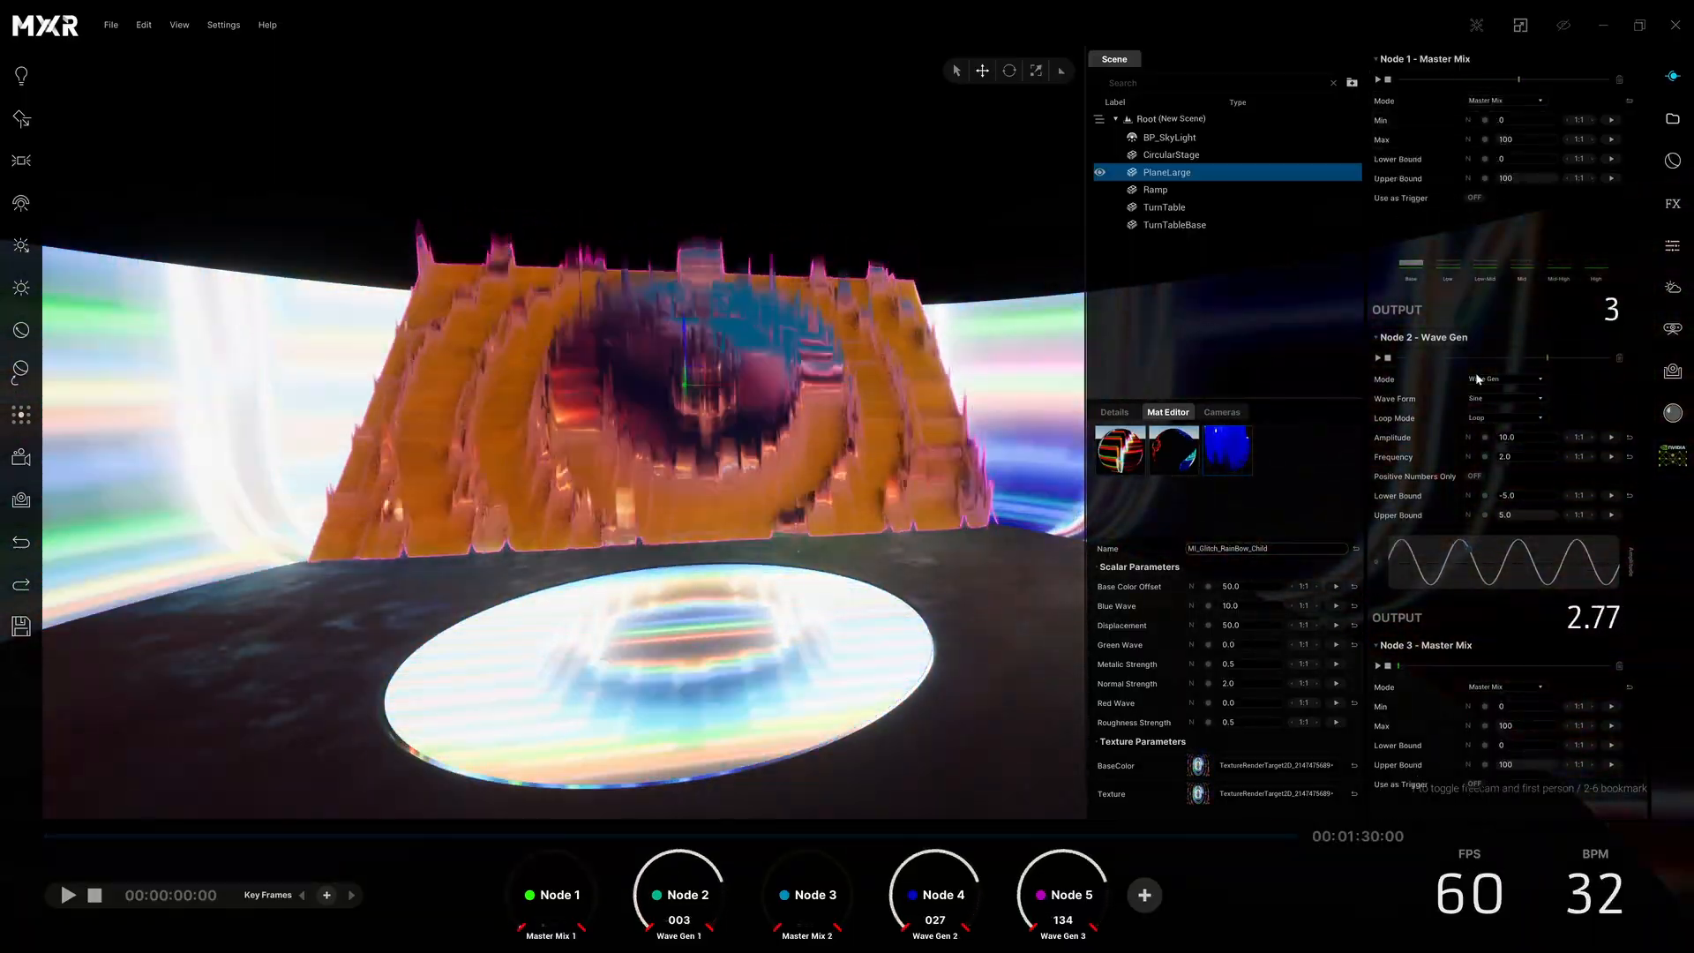
pyautogui.click(1500, 378)
pyautogui.click(1481, 404)
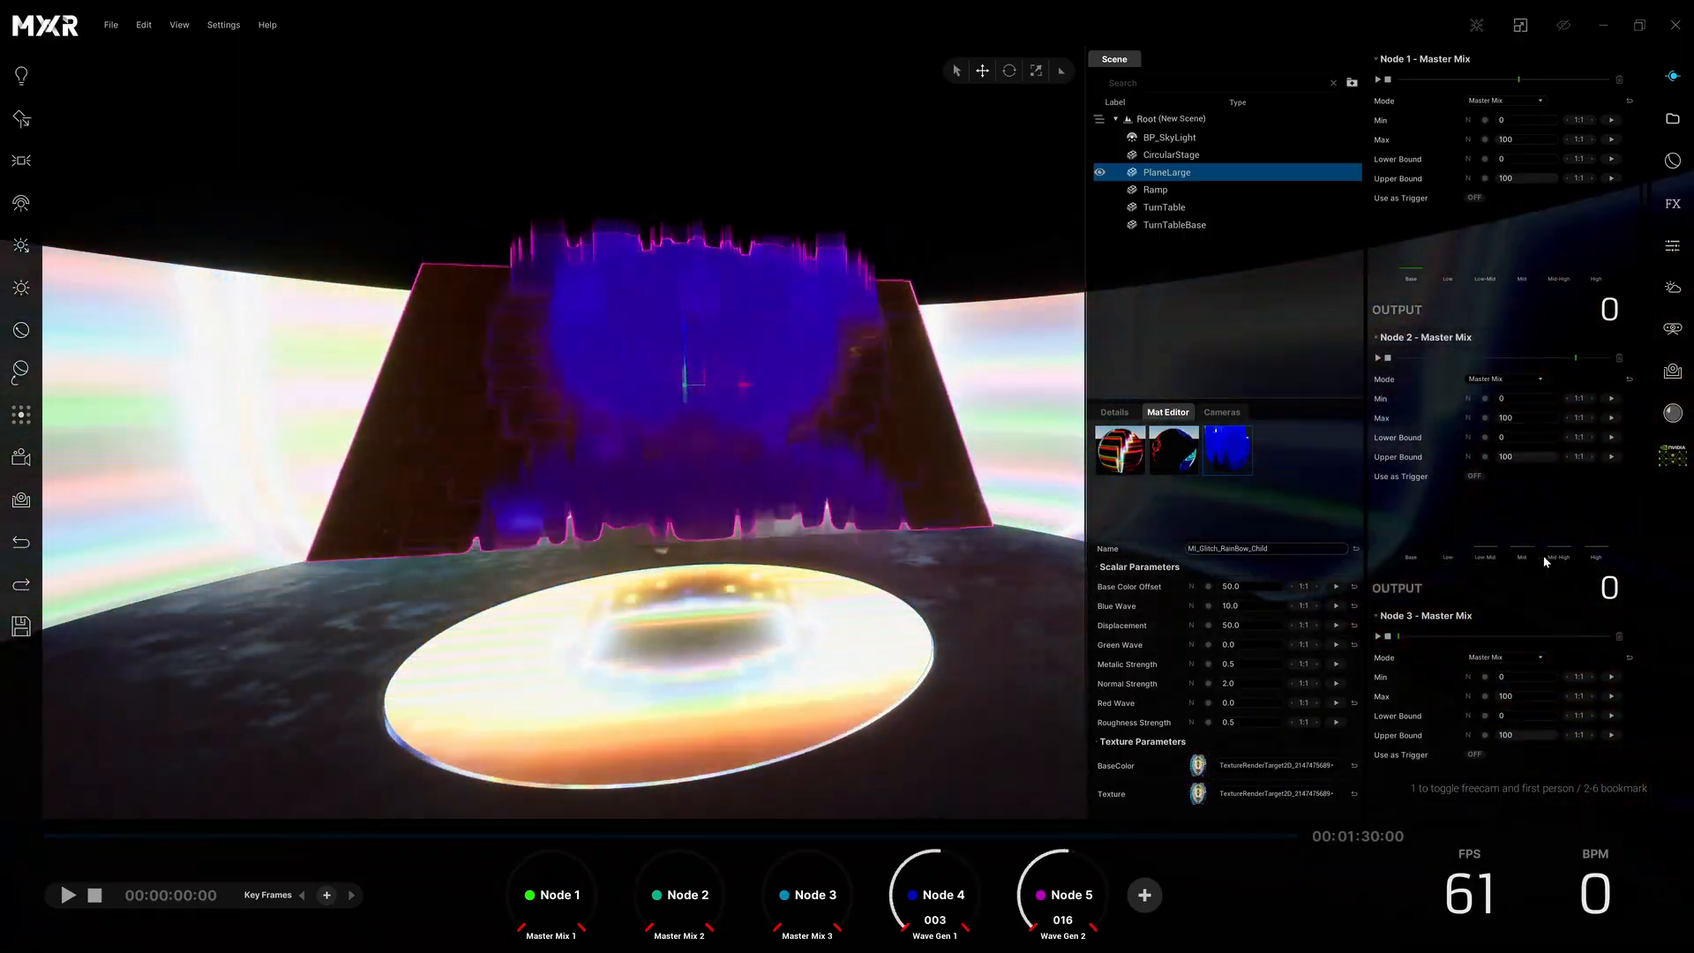
pyautogui.scroll(-2, 1522, 727)
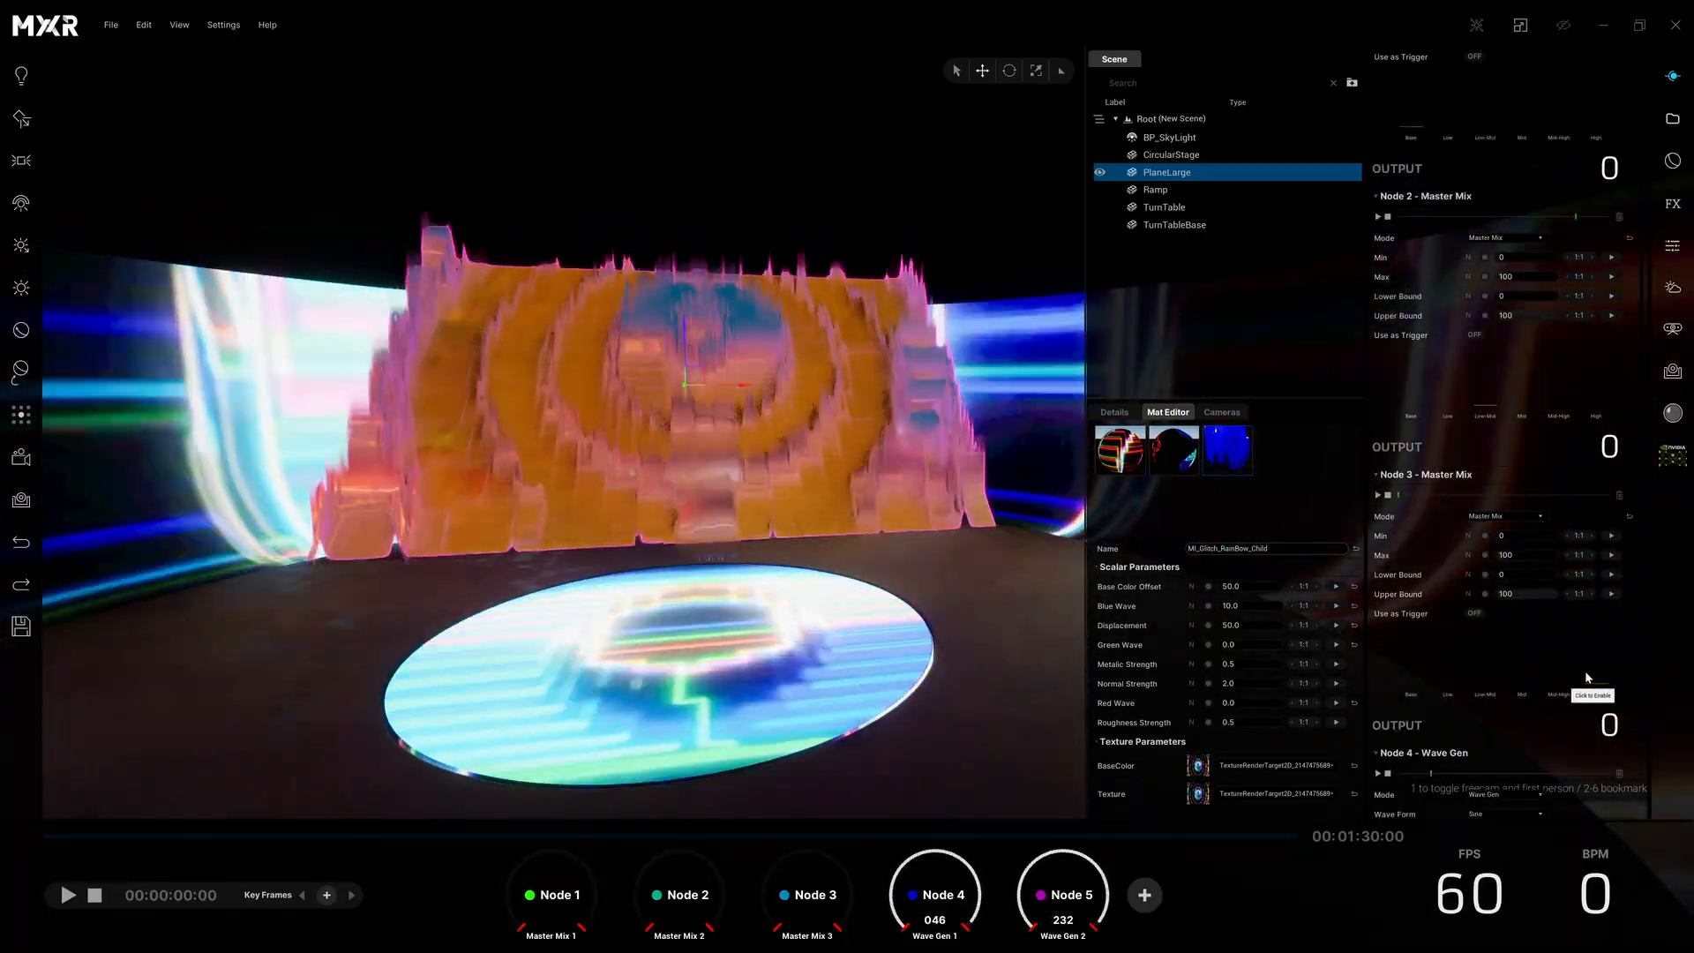
pyautogui.click(1590, 680)
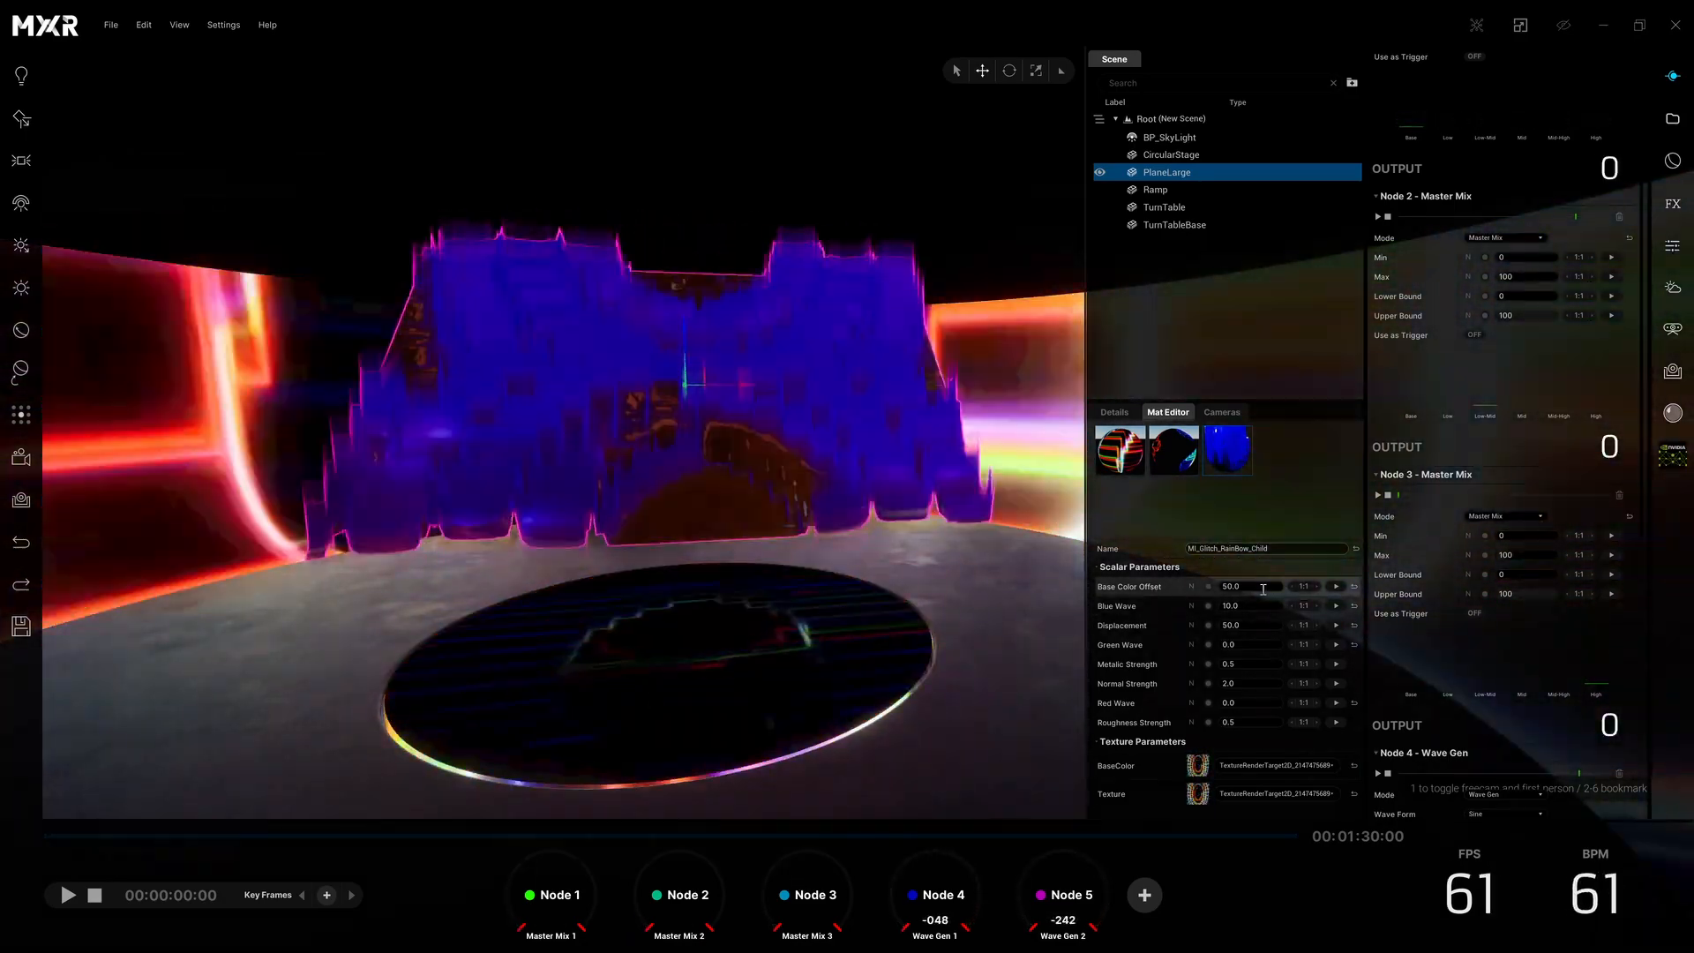
# - Set the glitch material's Base Color Offset to 0 and link the parameter to Node 1
pyautogui.click(1262, 588)
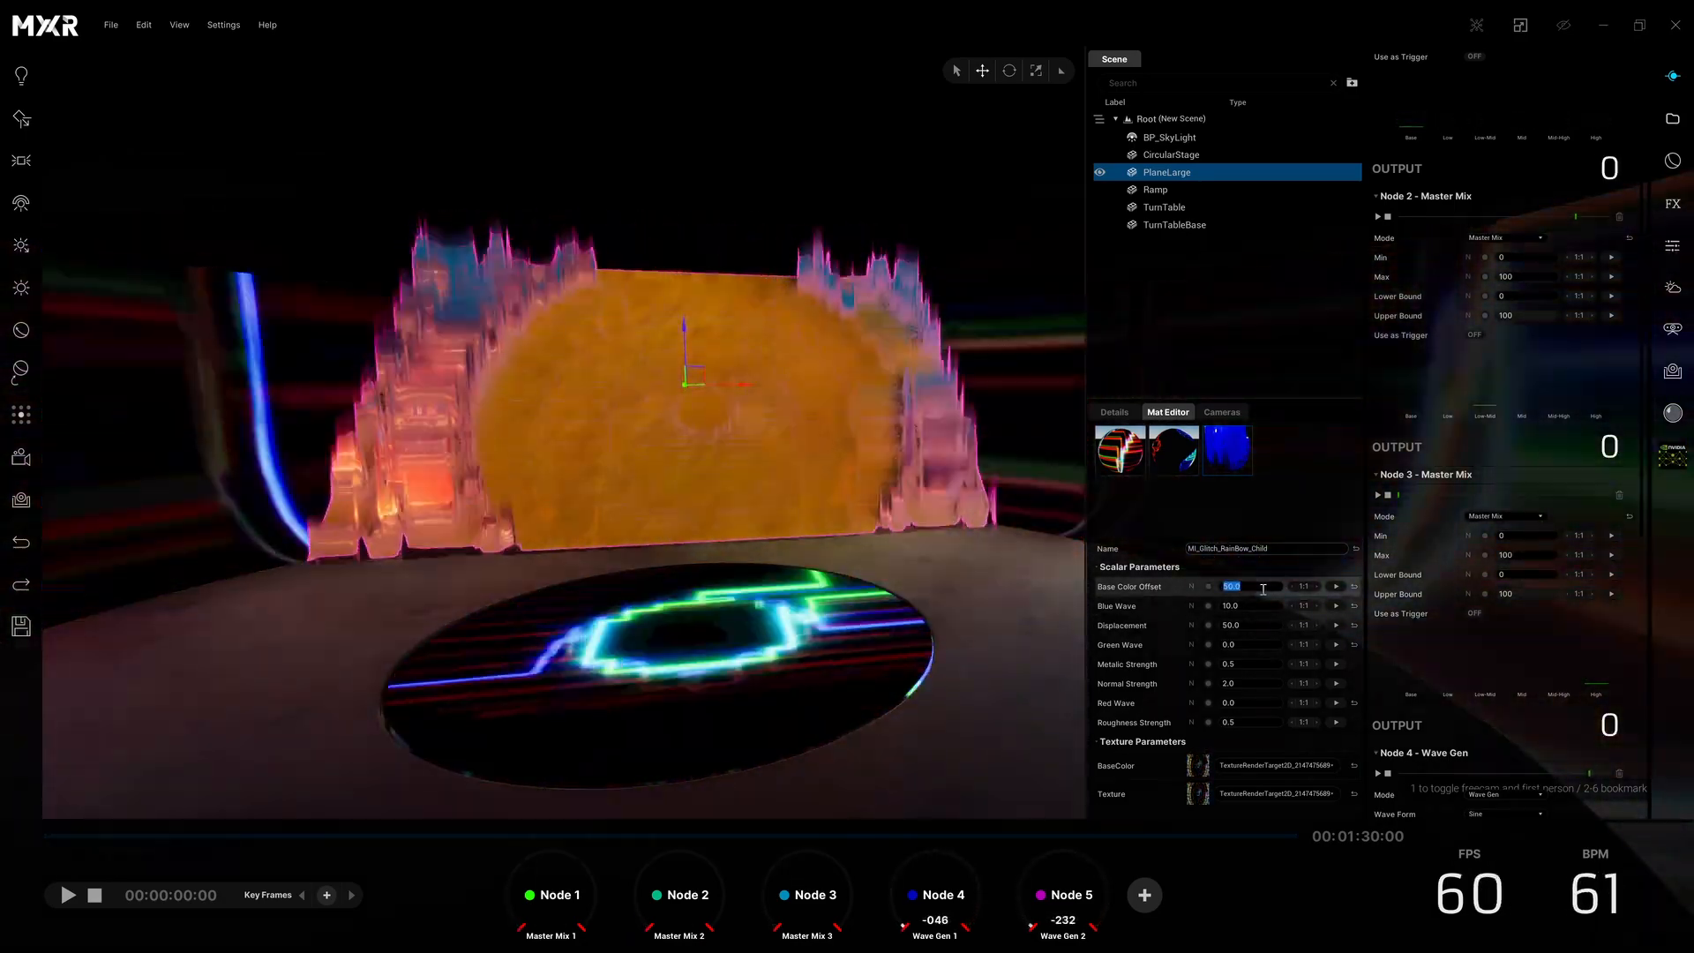
pyautogui.write('0')
pyautogui.press('Return')
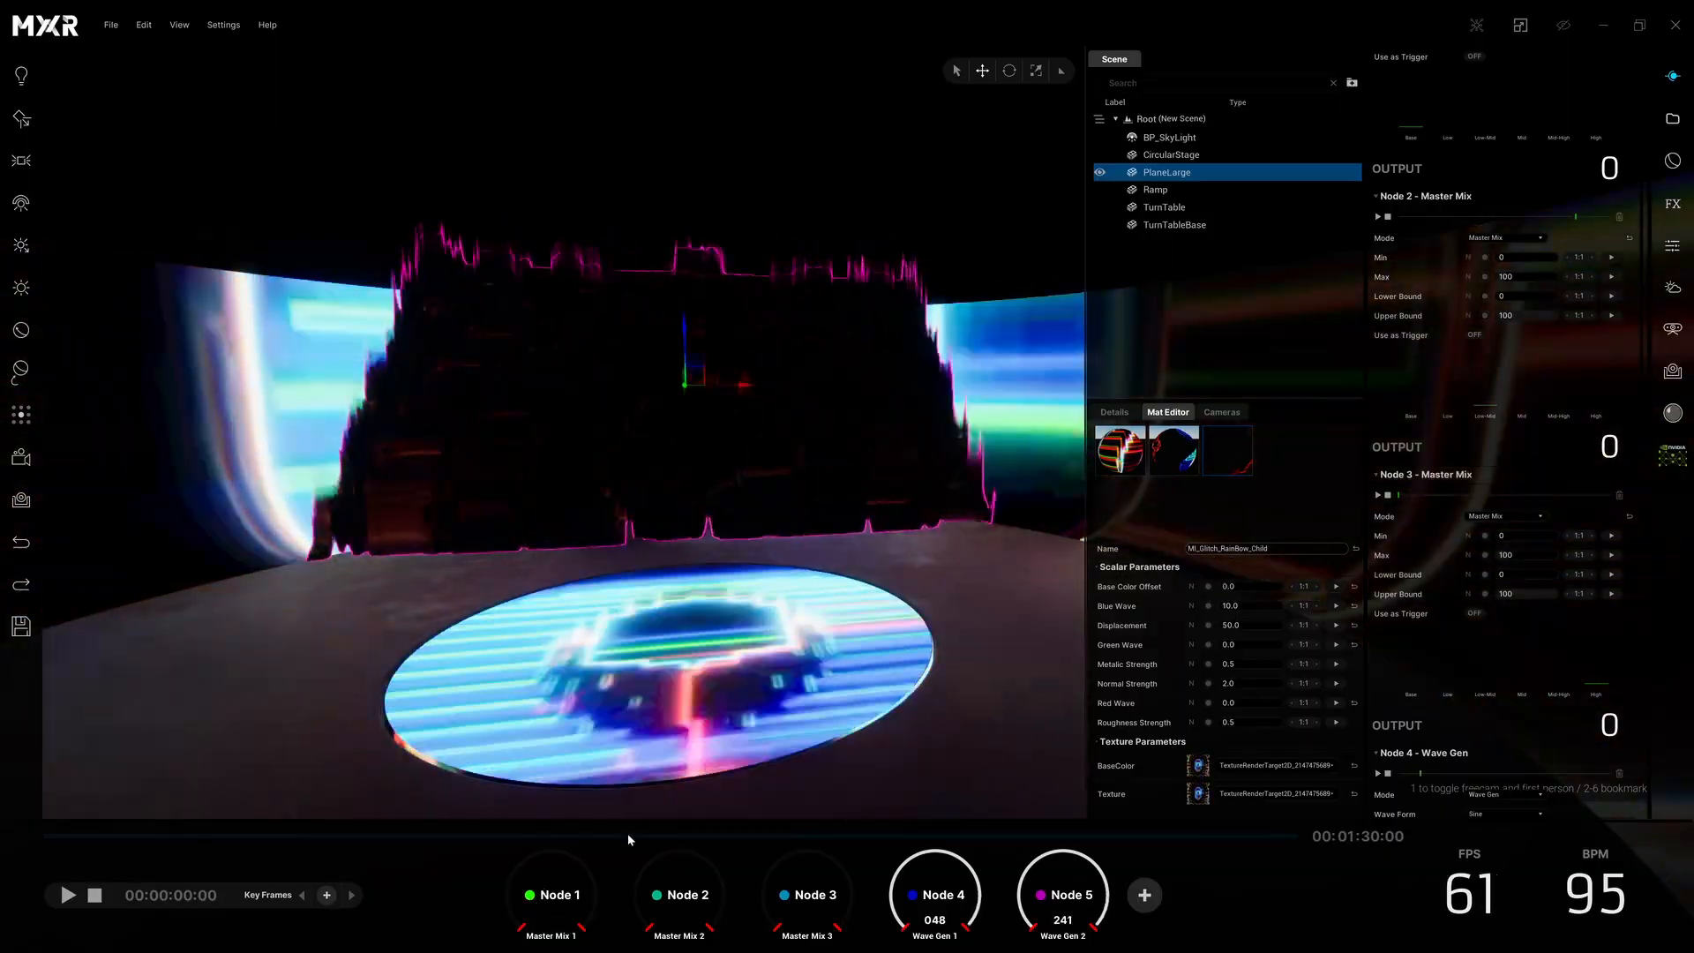
pyautogui.moveTo(1211, 604); pyautogui.dragTo(1211, 587)
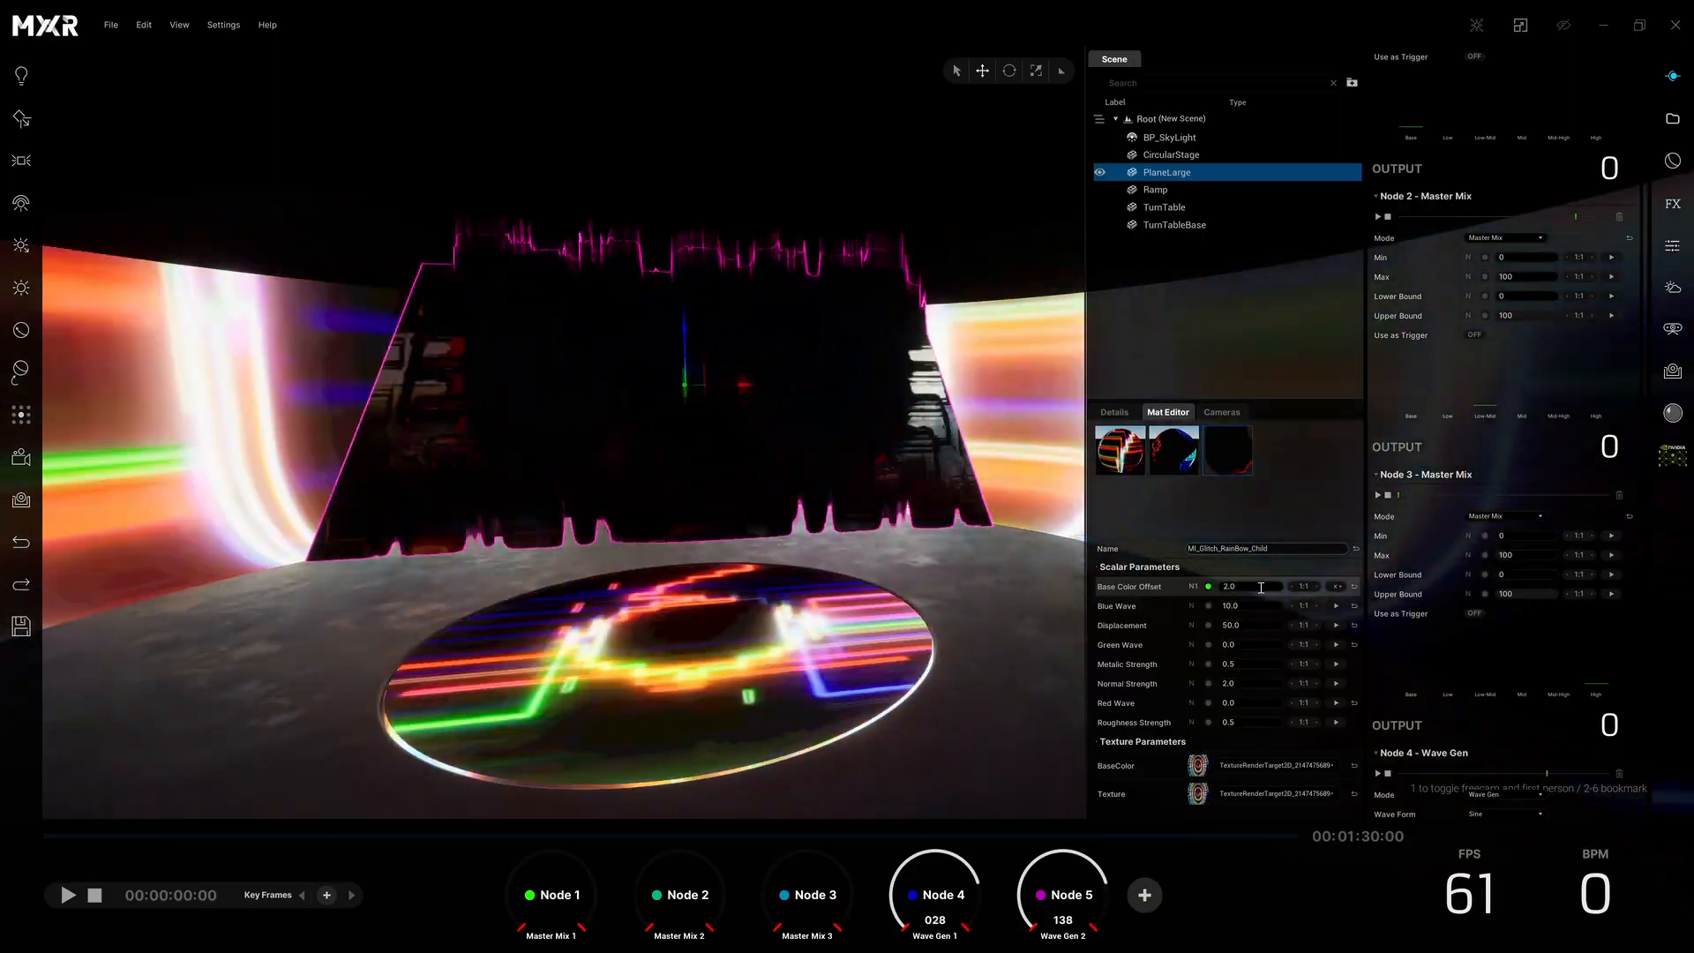
# - Raise the multiplier of Base Color Offset's node link, and link the 16x9 base material's Emissive Multiplier to Node 1
pyautogui.click(1320, 586)
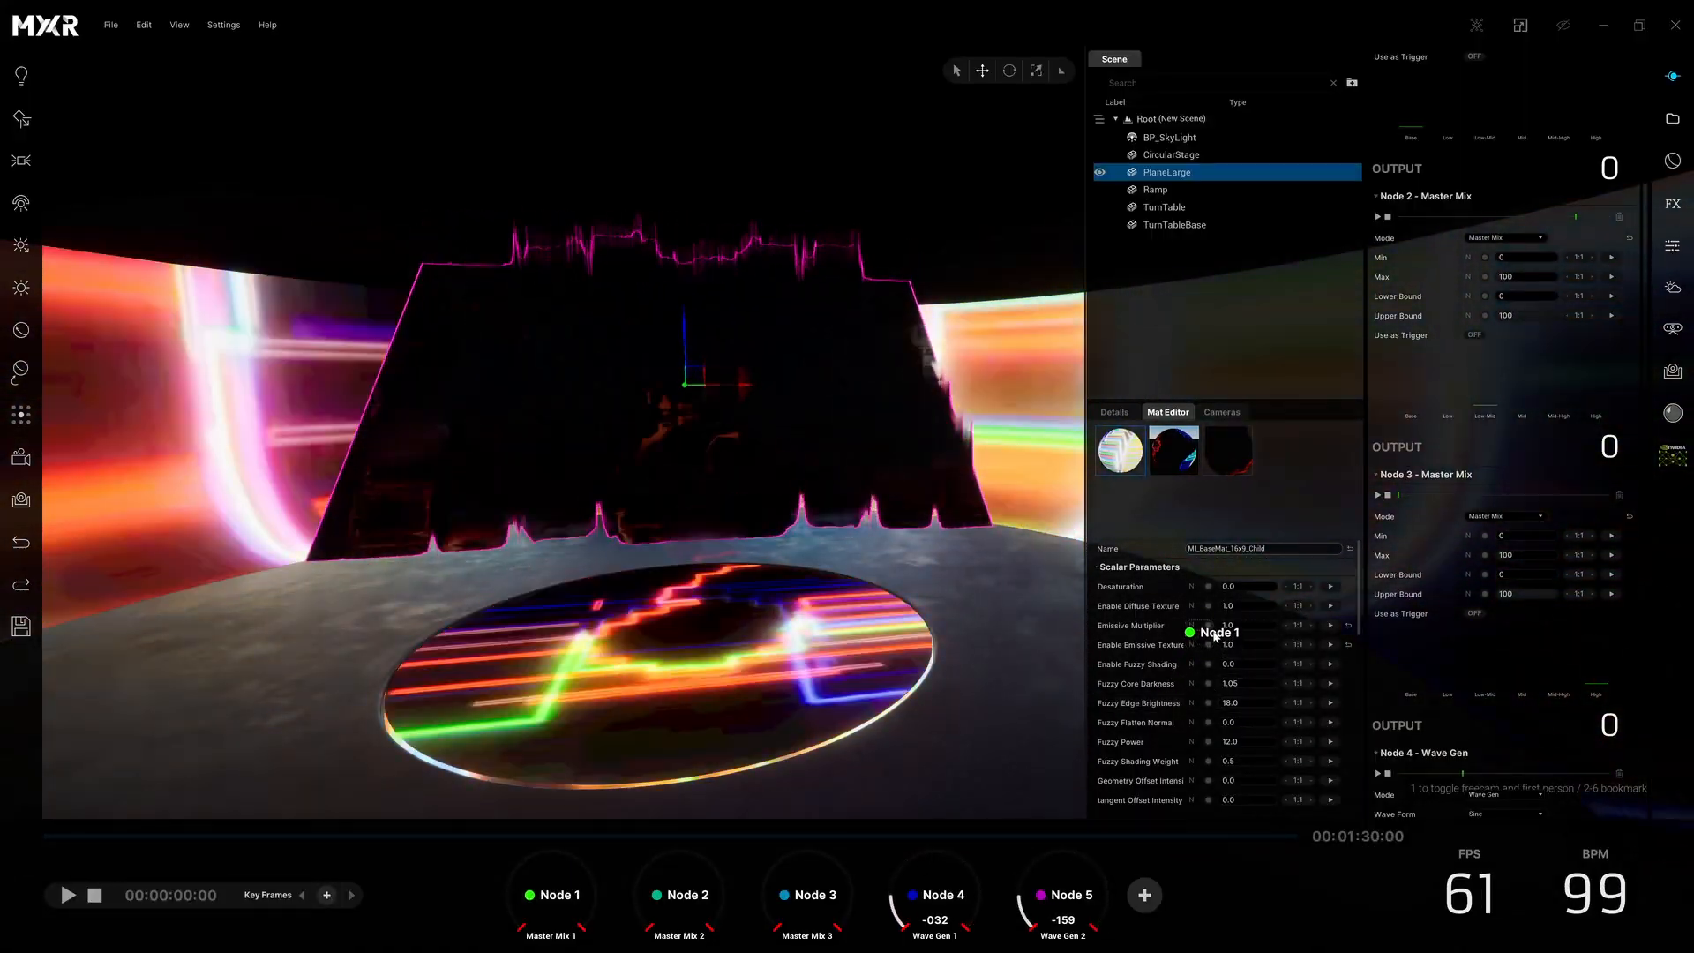
pyautogui.moveTo(1216, 636); pyautogui.dragTo(1229, 627)
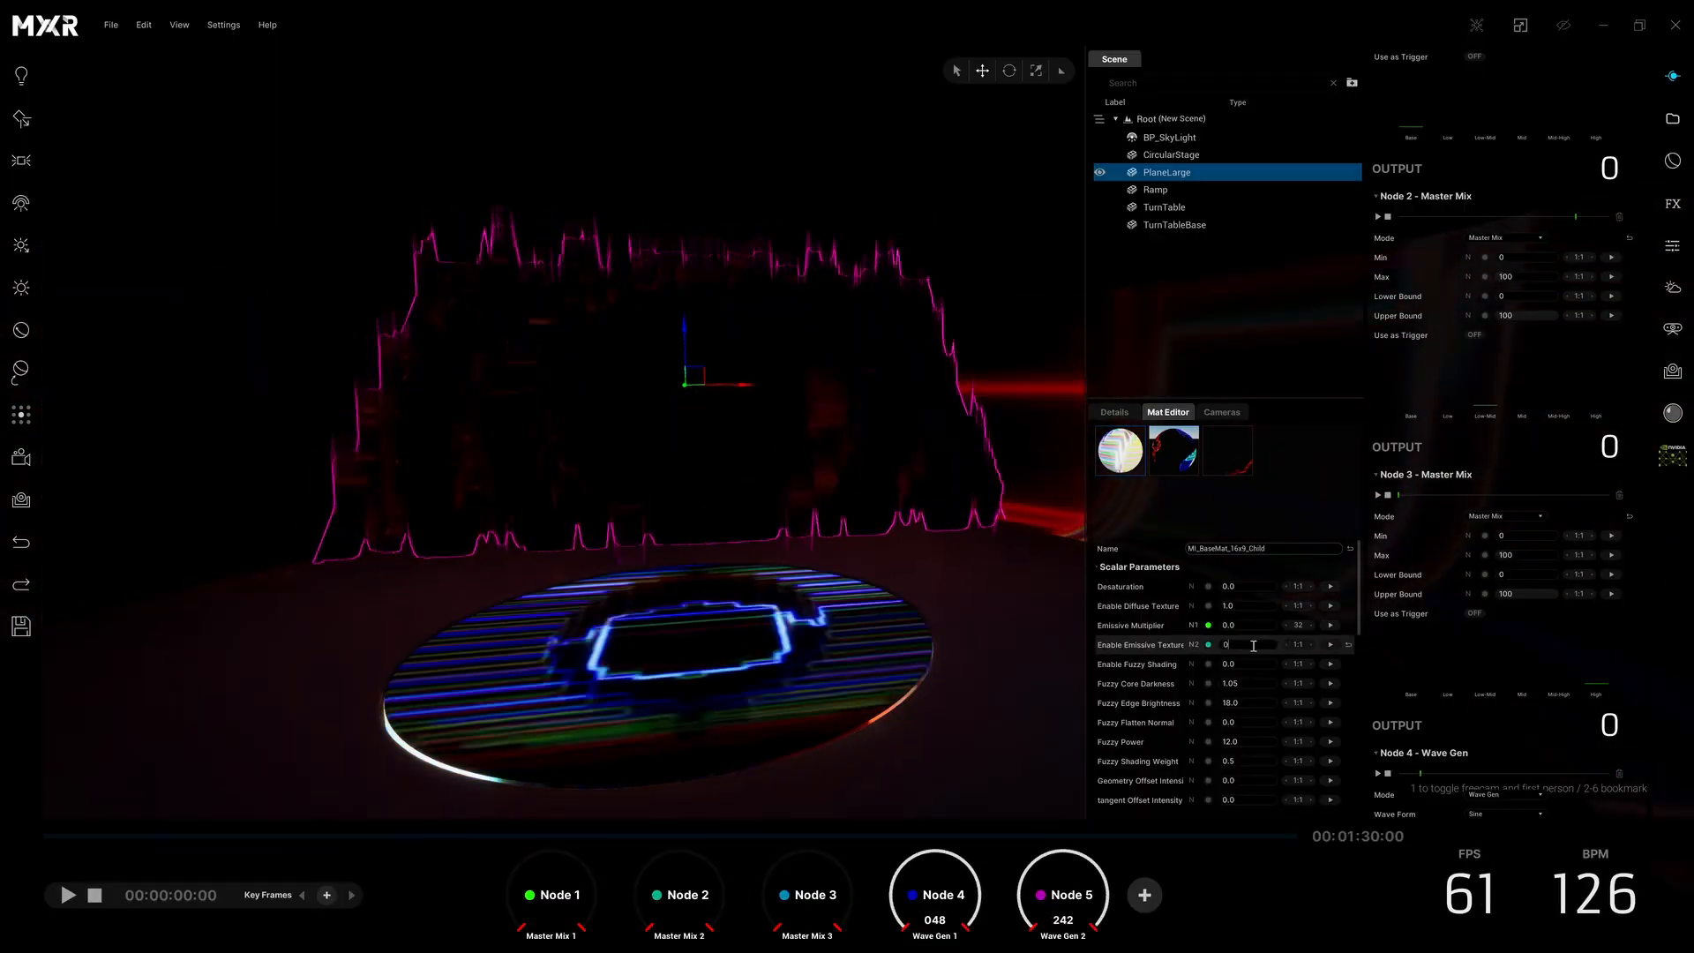
# - Link the 16x9 base material's Enable Emissive Texture to Node 2 with a base value of 0 and a raised link multiplier
pyautogui.click(1314, 645)
pyautogui.click(1314, 645)
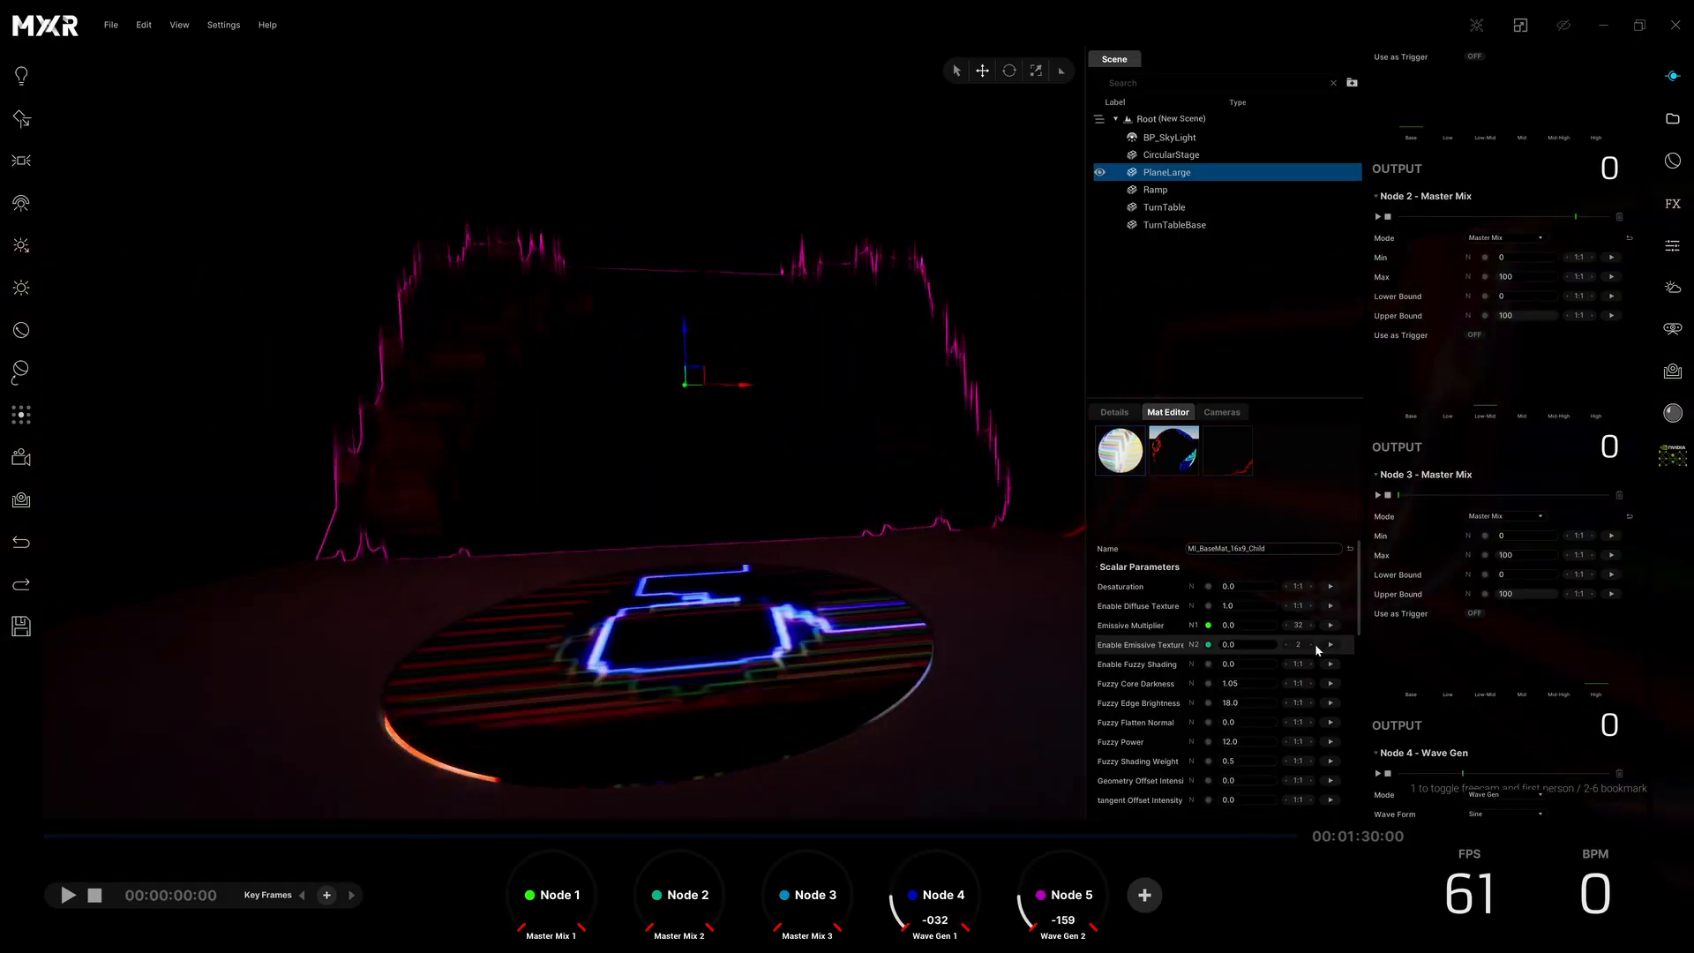
pyautogui.click(1314, 645)
pyautogui.click(1314, 645)
pyautogui.click(1314, 645)
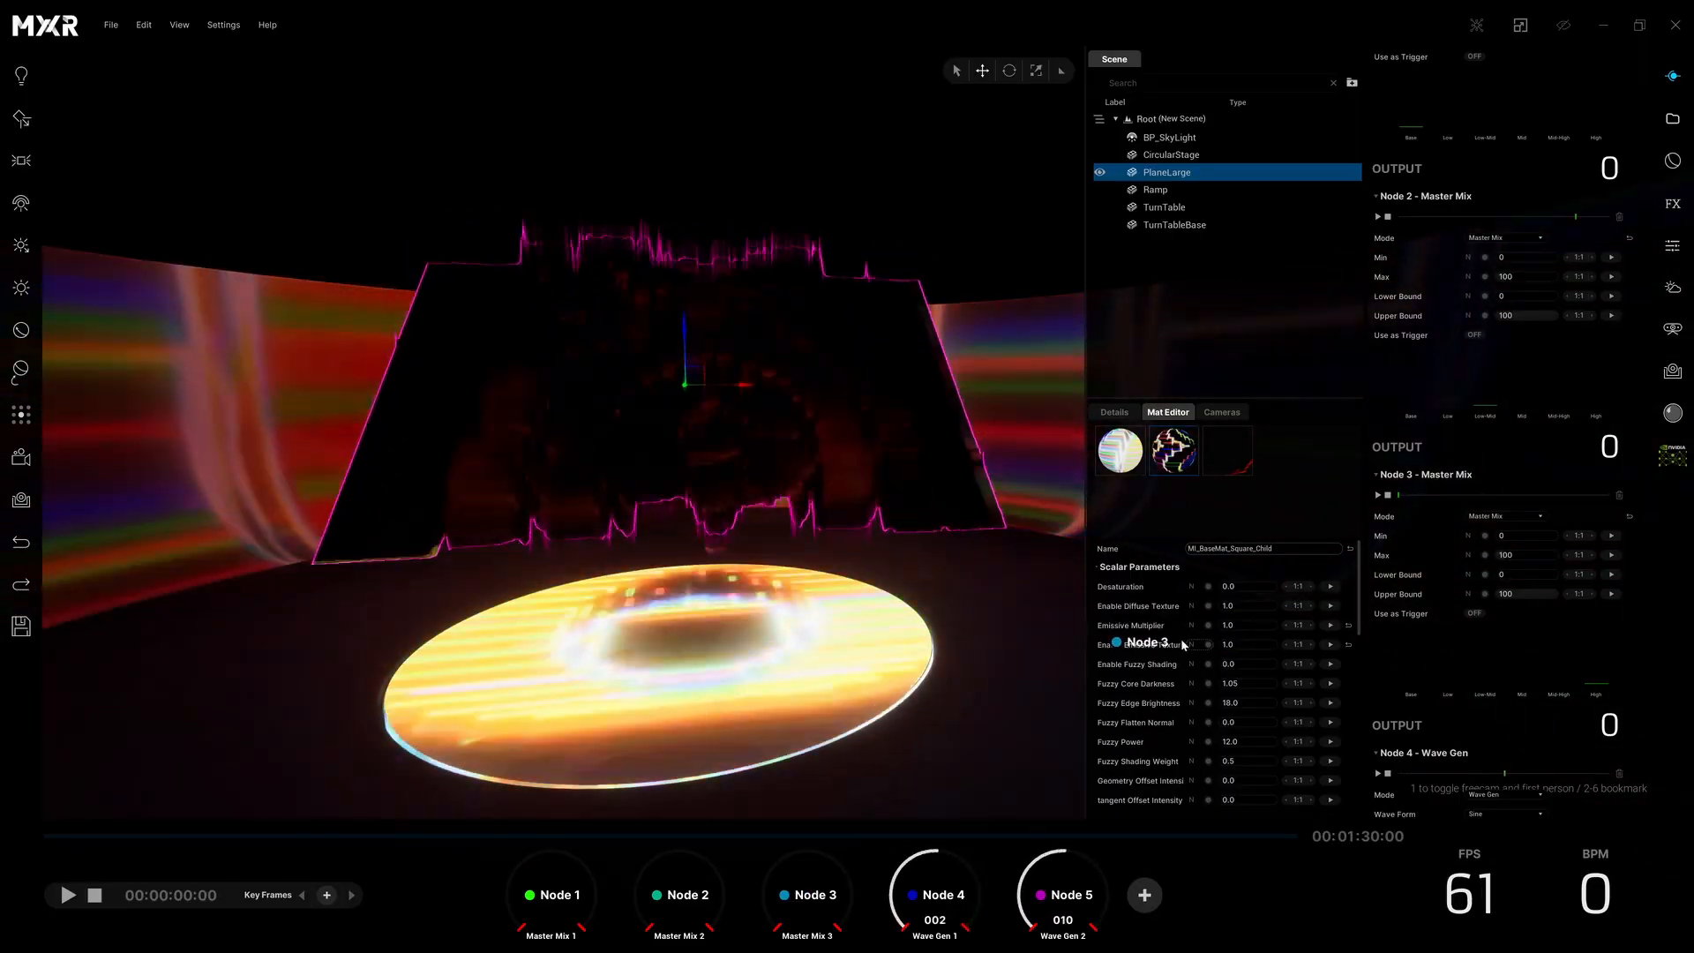
# - Link the square base material's Emissive Multiplier to Node 3 with a base value of 0 and a link multiplier of 64
pyautogui.moveTo(1232, 642); pyautogui.dragTo(1223, 625)
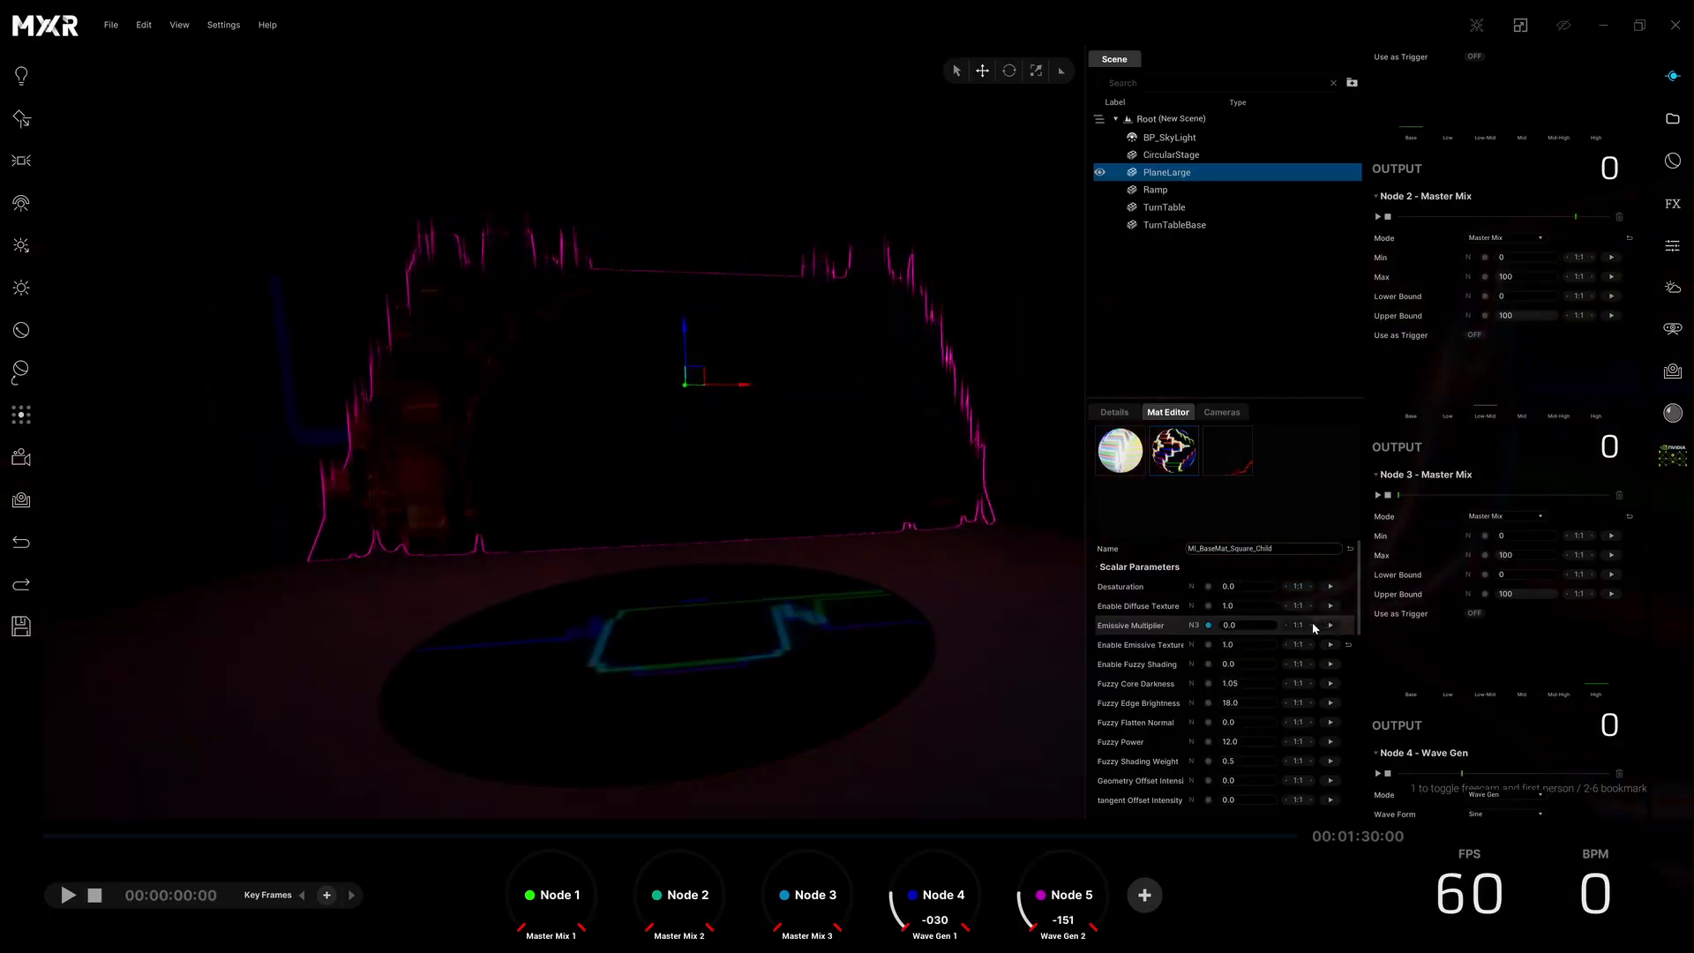
pyautogui.click(1312, 624)
pyautogui.click(1312, 624)
pyautogui.click(1312, 625)
pyautogui.click(1312, 625)
pyautogui.click(1313, 625)
pyautogui.click(1312, 625)
pyautogui.click(1312, 625)
pyautogui.click(1312, 625)
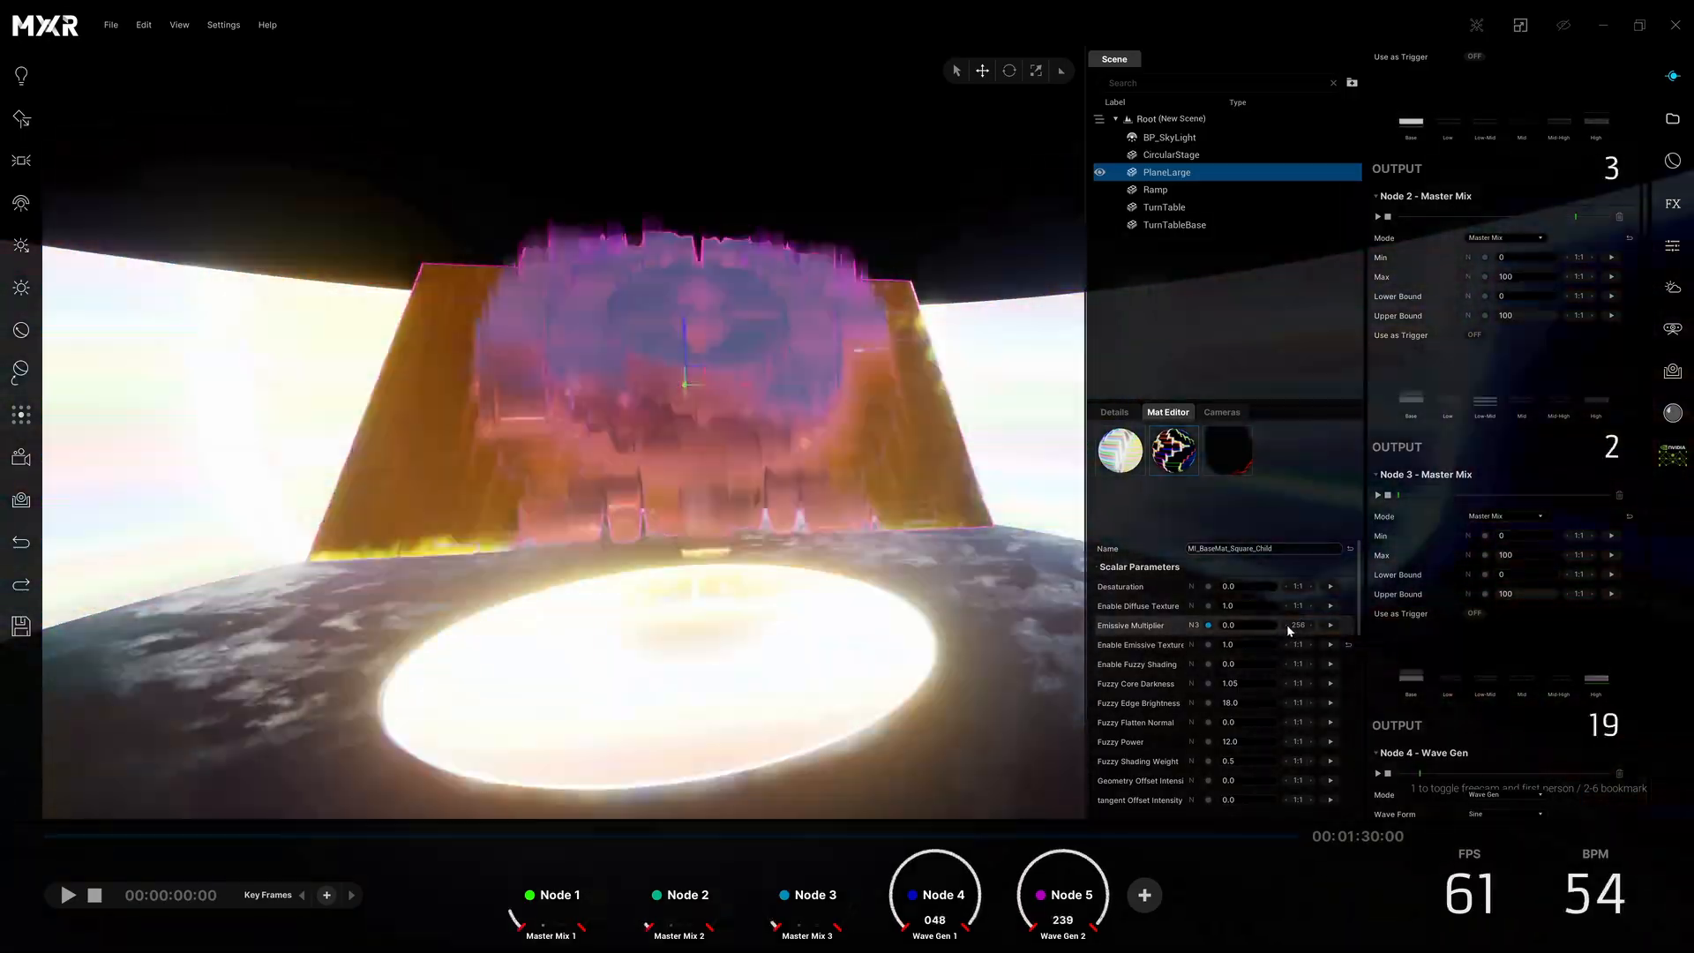
pyautogui.click(1287, 625)
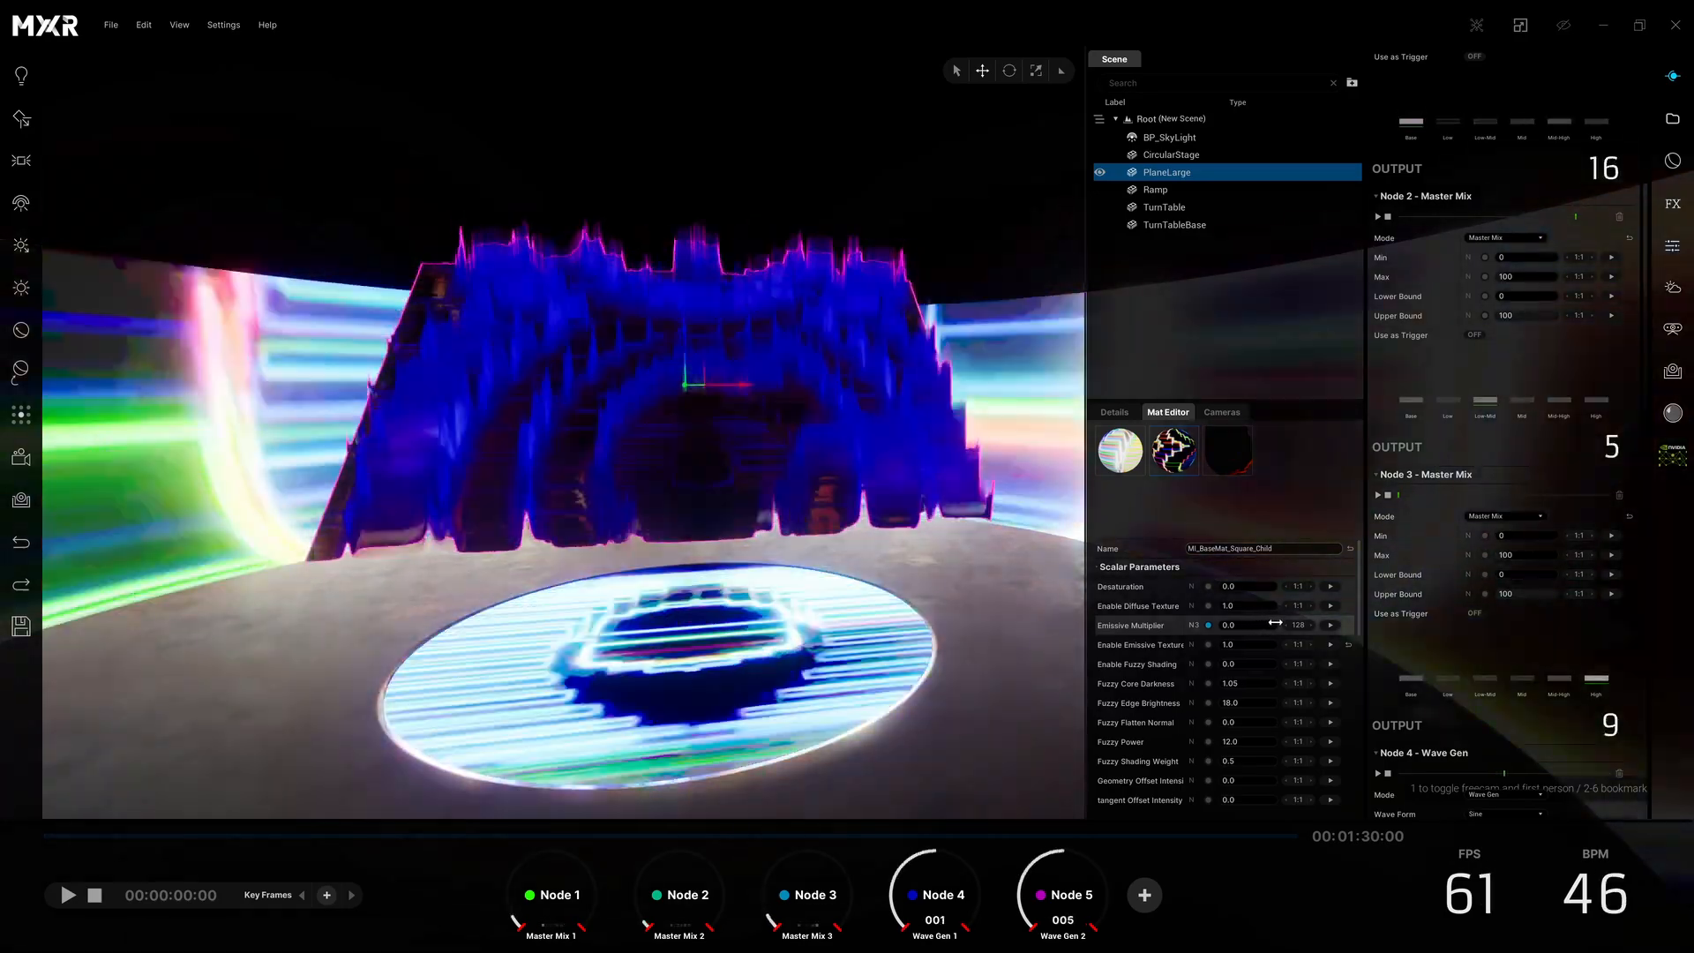
pyautogui.click(1287, 625)
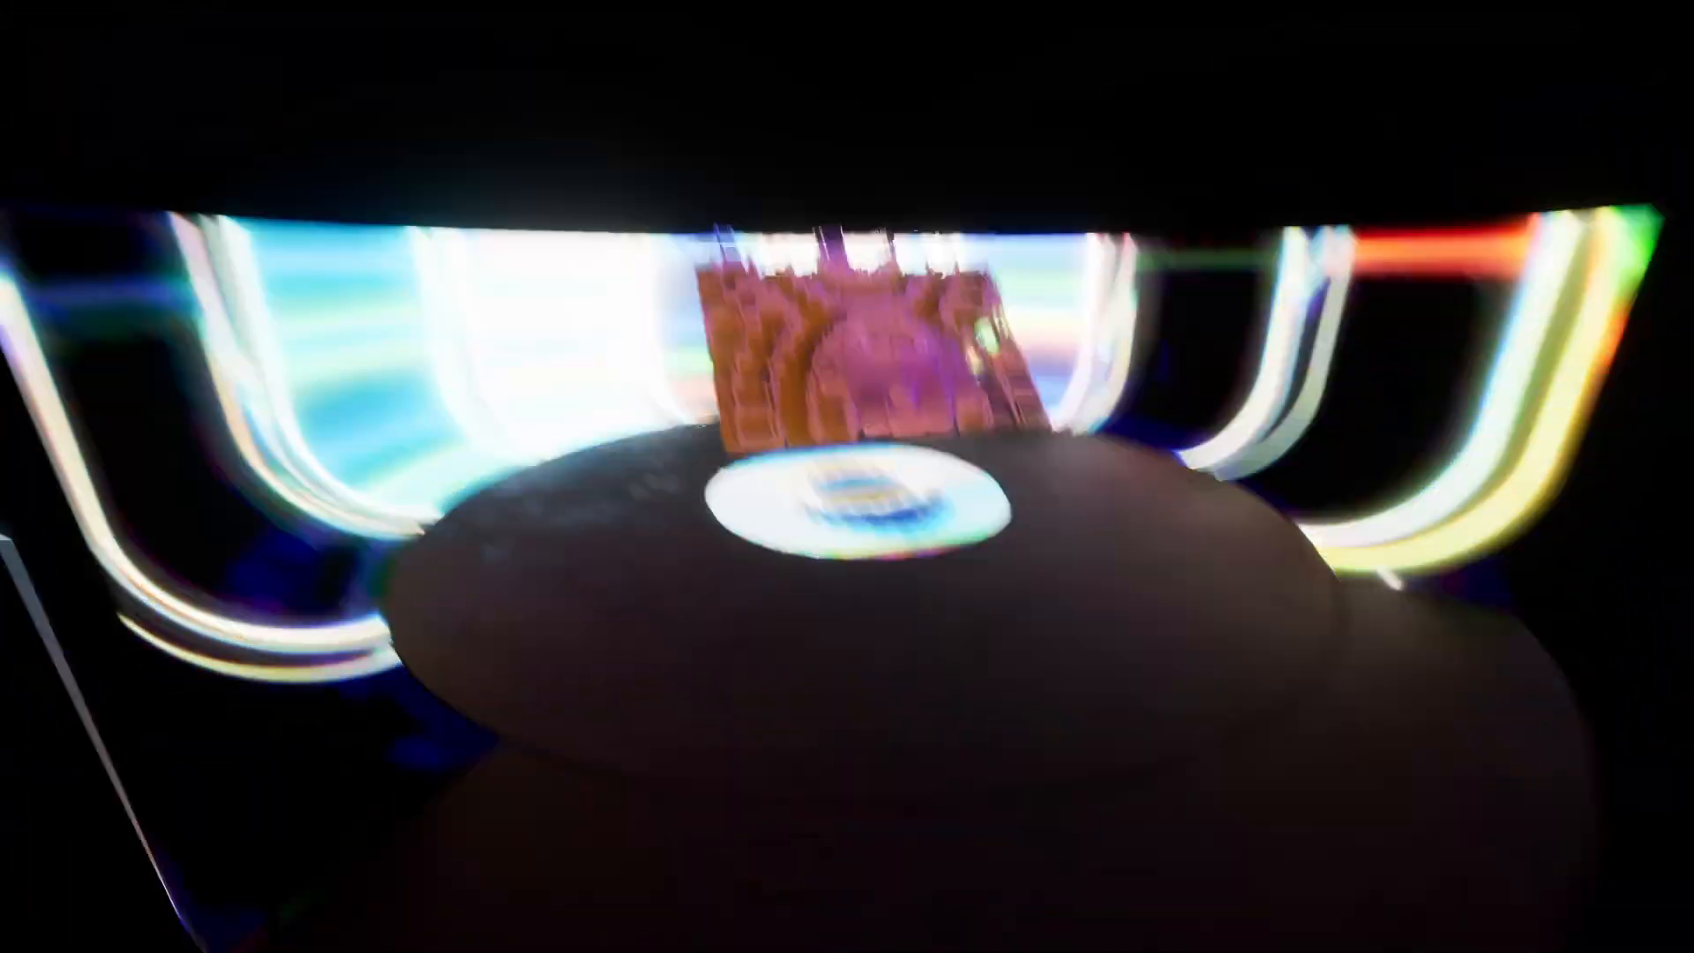
# - Add and activate a PTZ camera in Orbit mode with Loop on, and preview its view full screen
pyautogui.press('Escape')
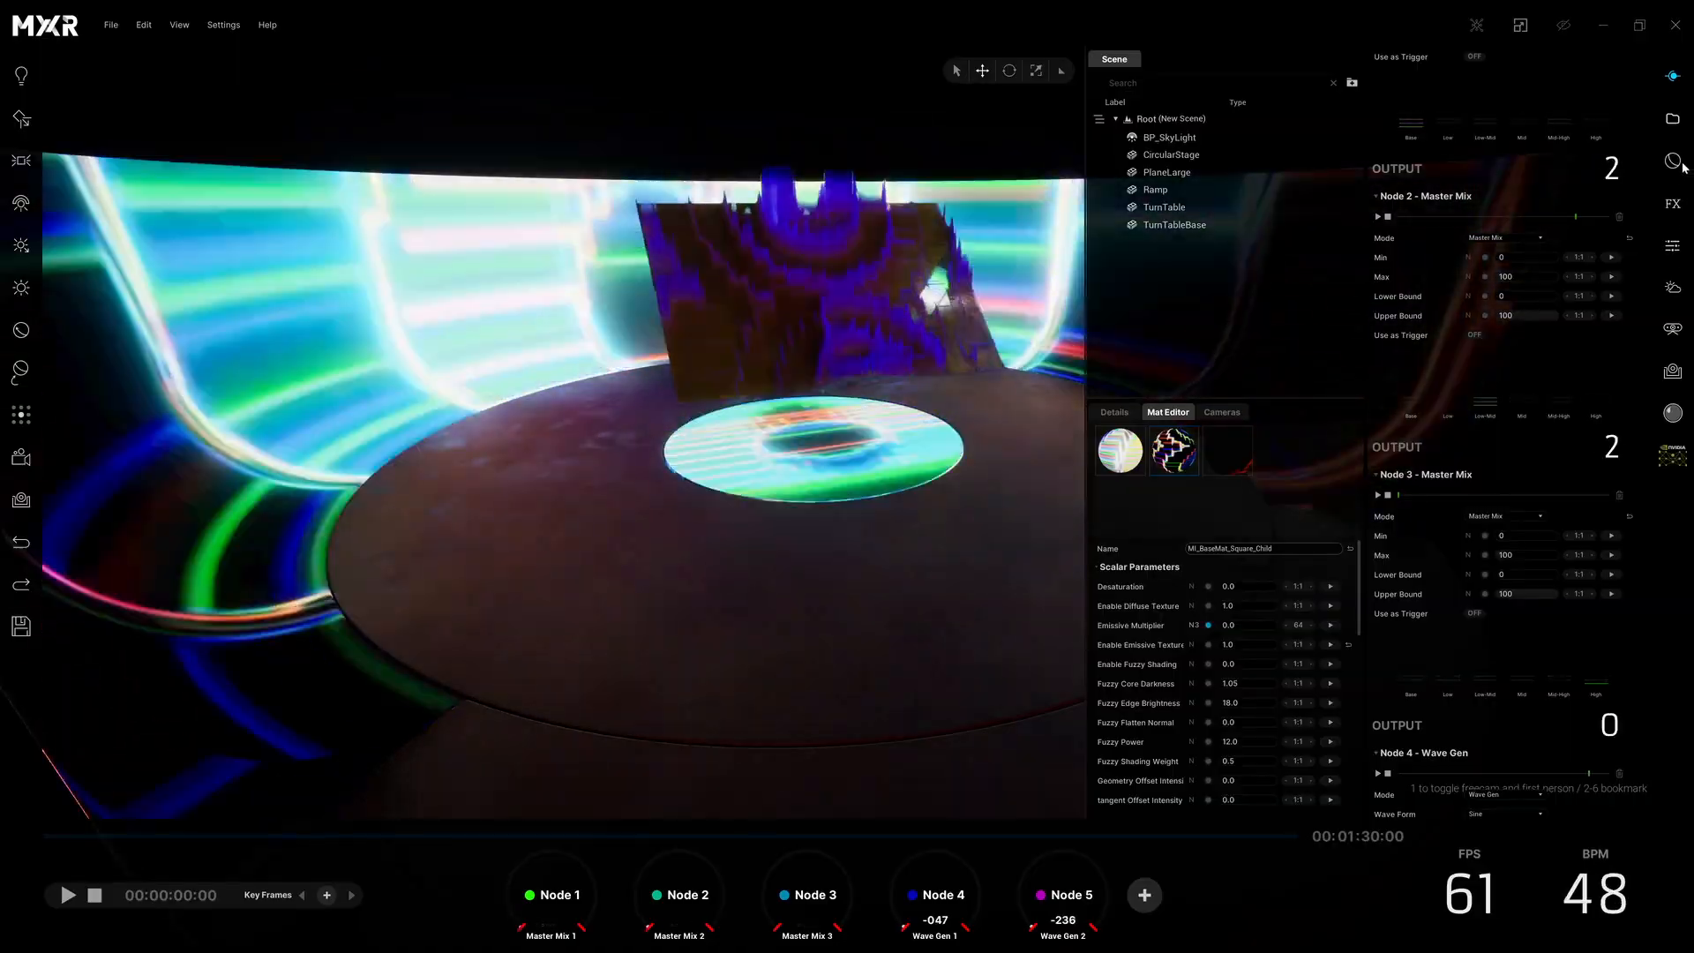
pyautogui.click(1672, 160)
pyautogui.click(1412, 60)
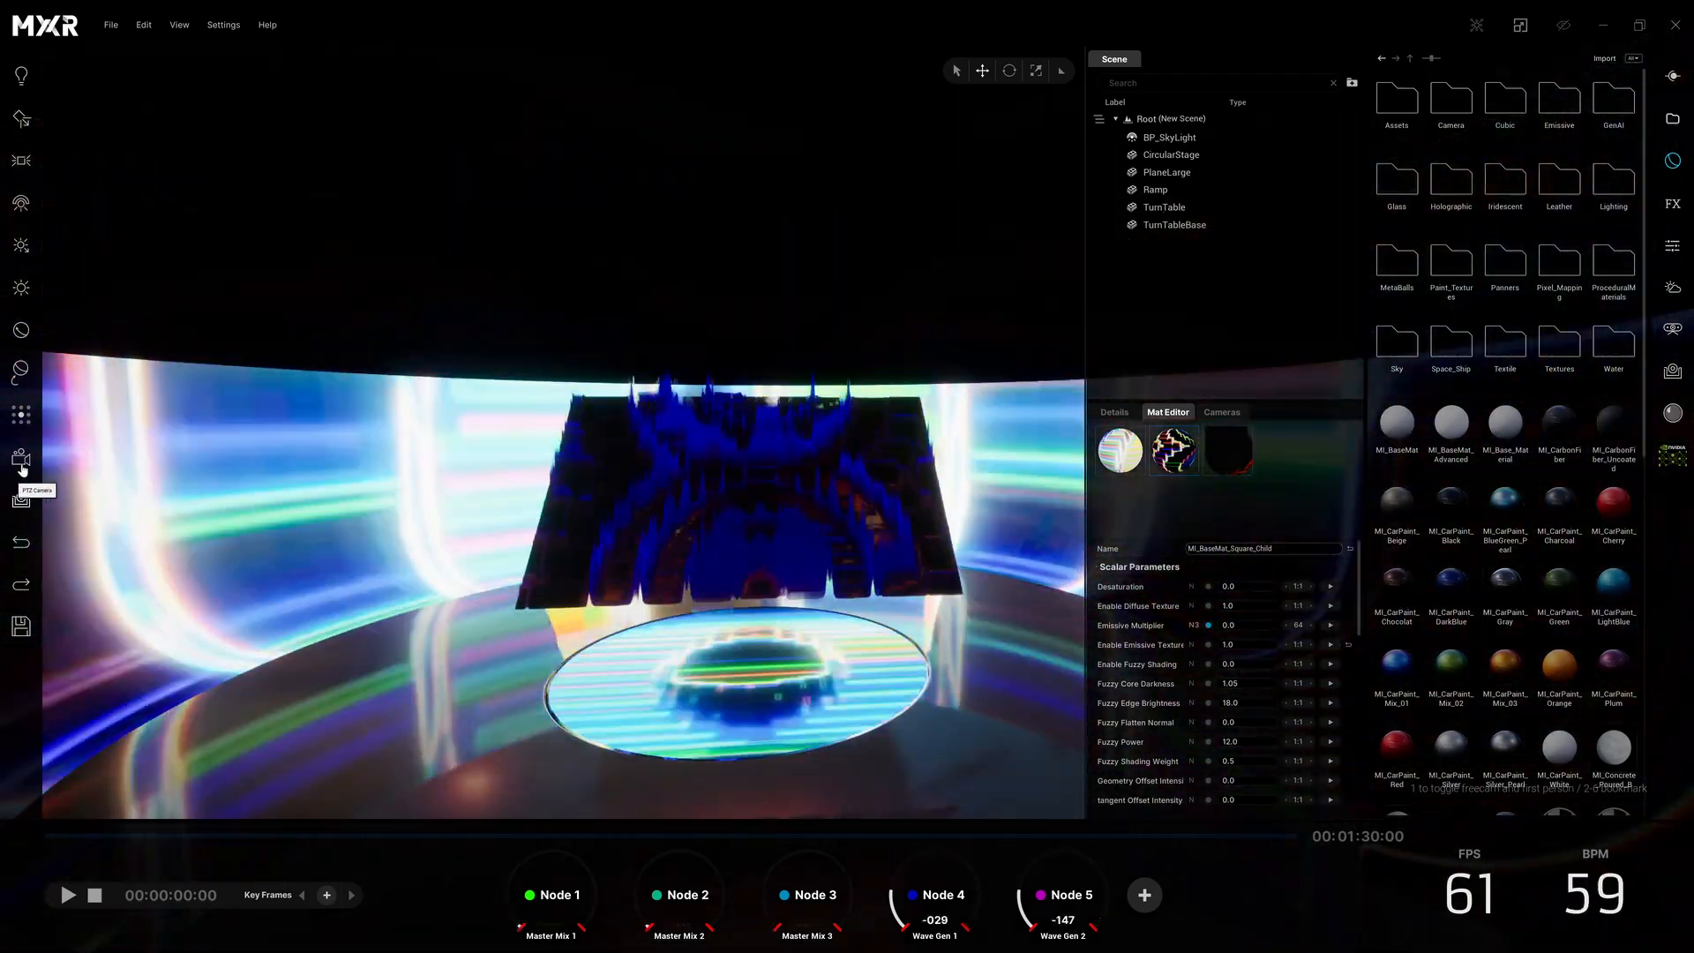
pyautogui.click(22, 467)
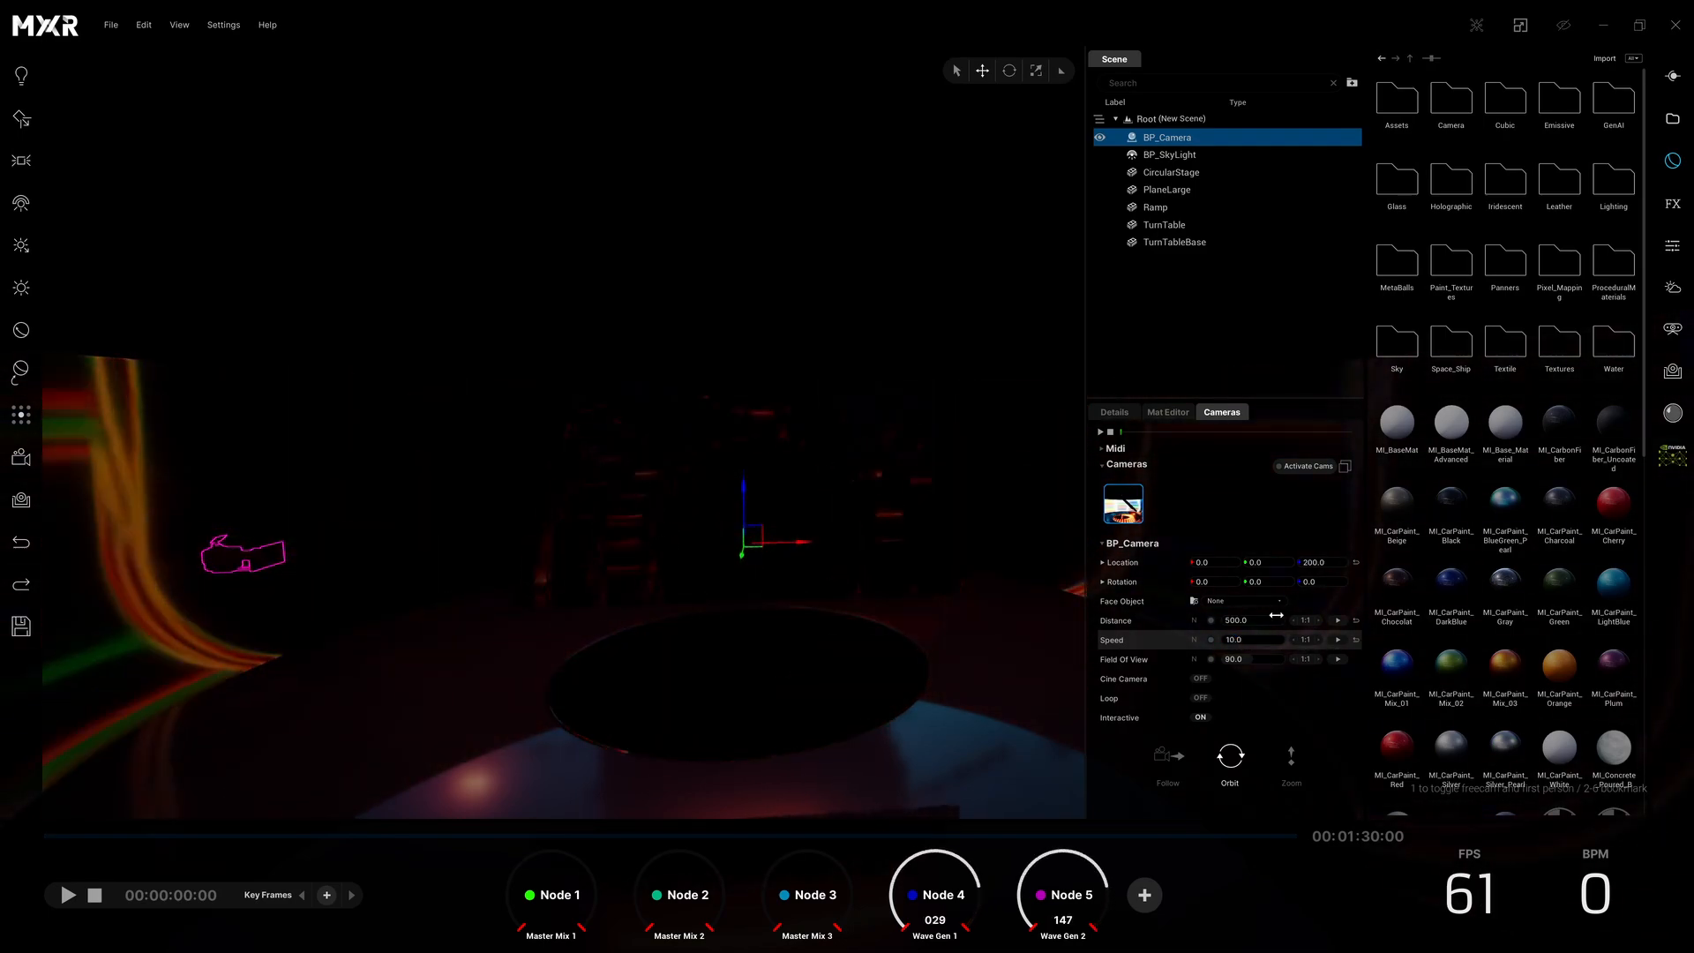
pyautogui.click(1280, 467)
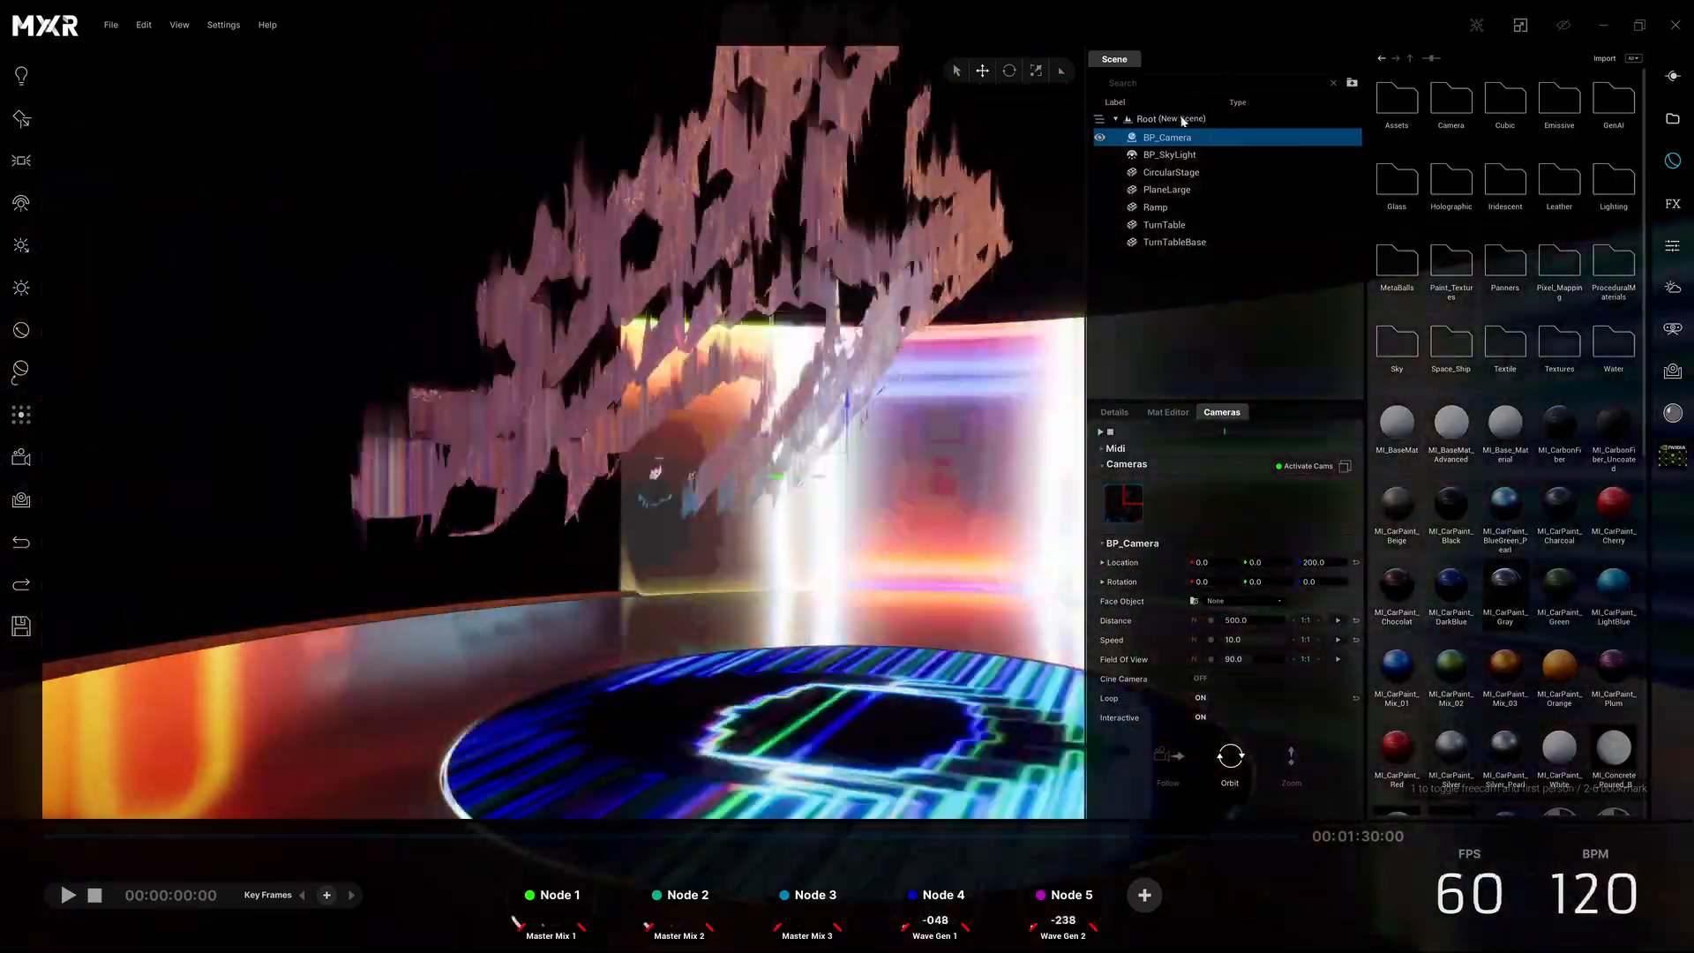
pyautogui.click(1182, 119)
pyautogui.press('Tab')
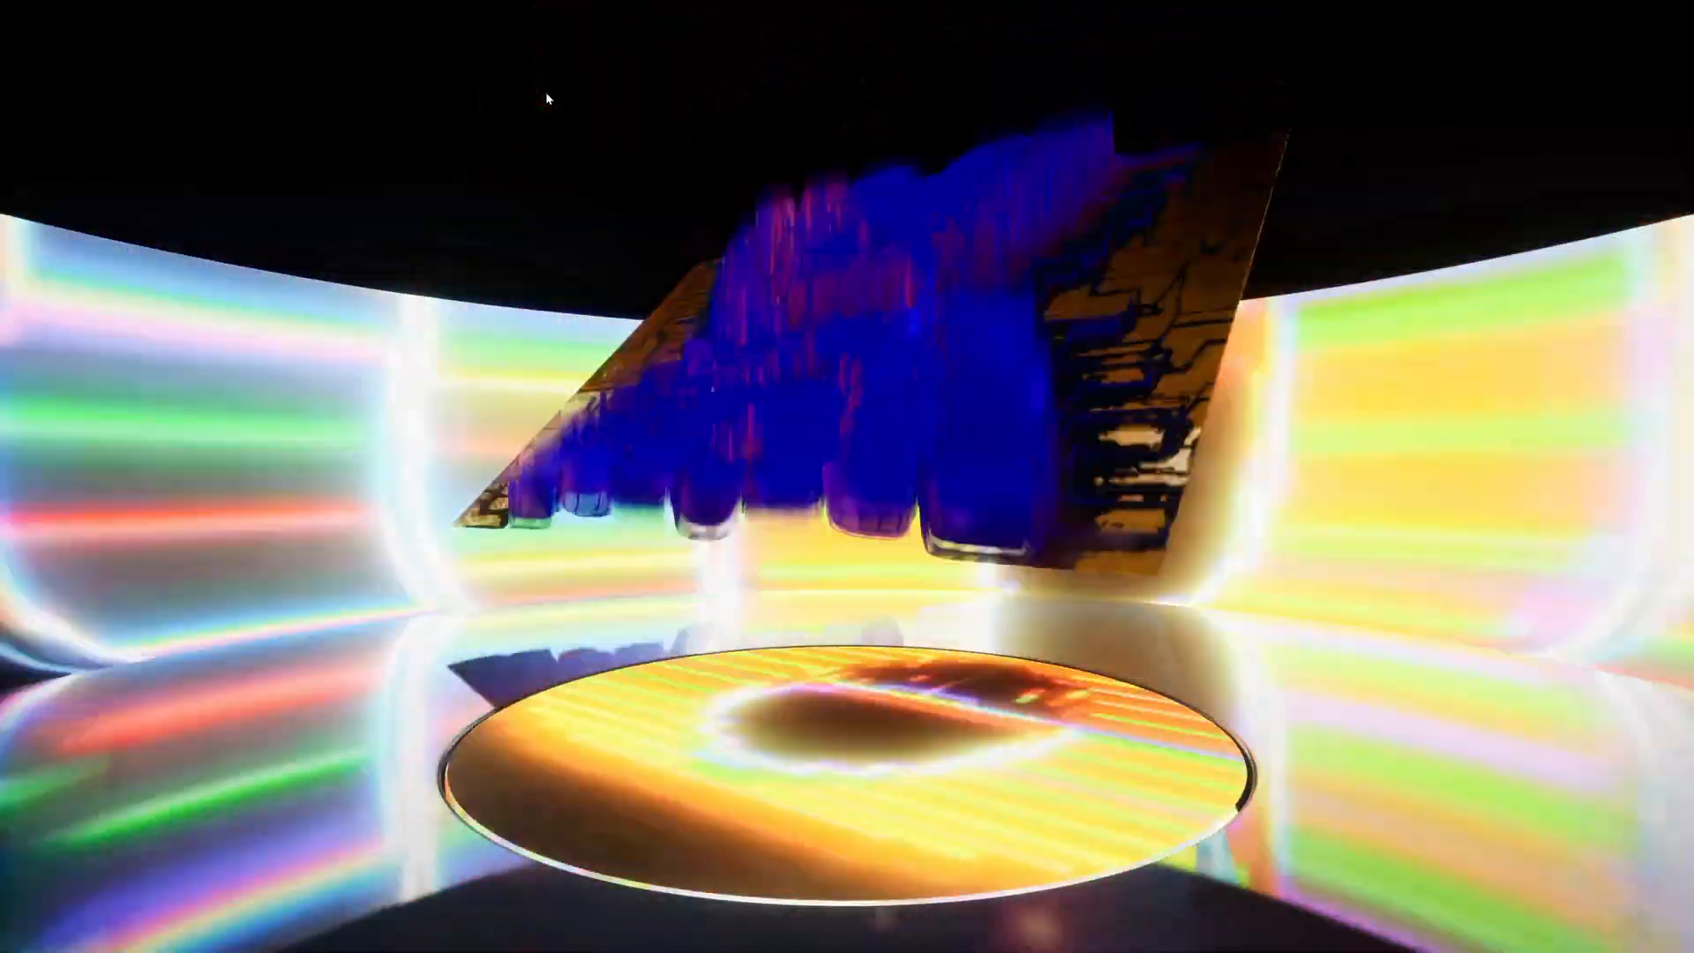
pyautogui.press('Escape')
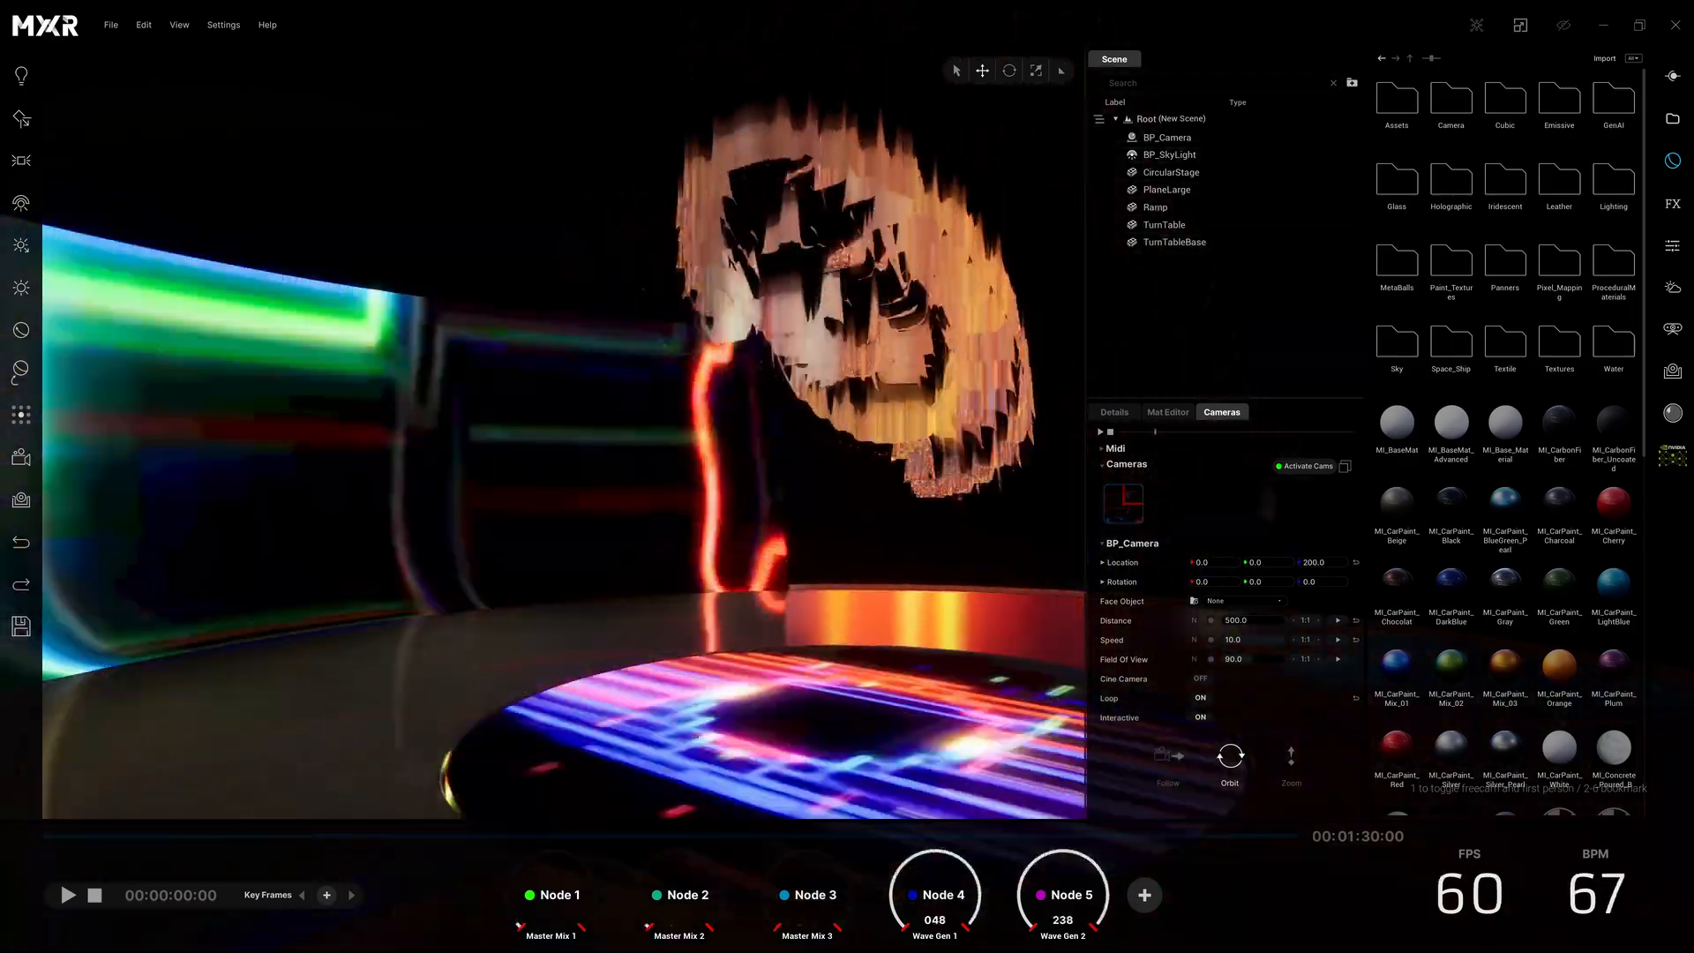
# - Link the turntable's Z location to Node 4 and set its base value to -50
pyautogui.click(857, 699)
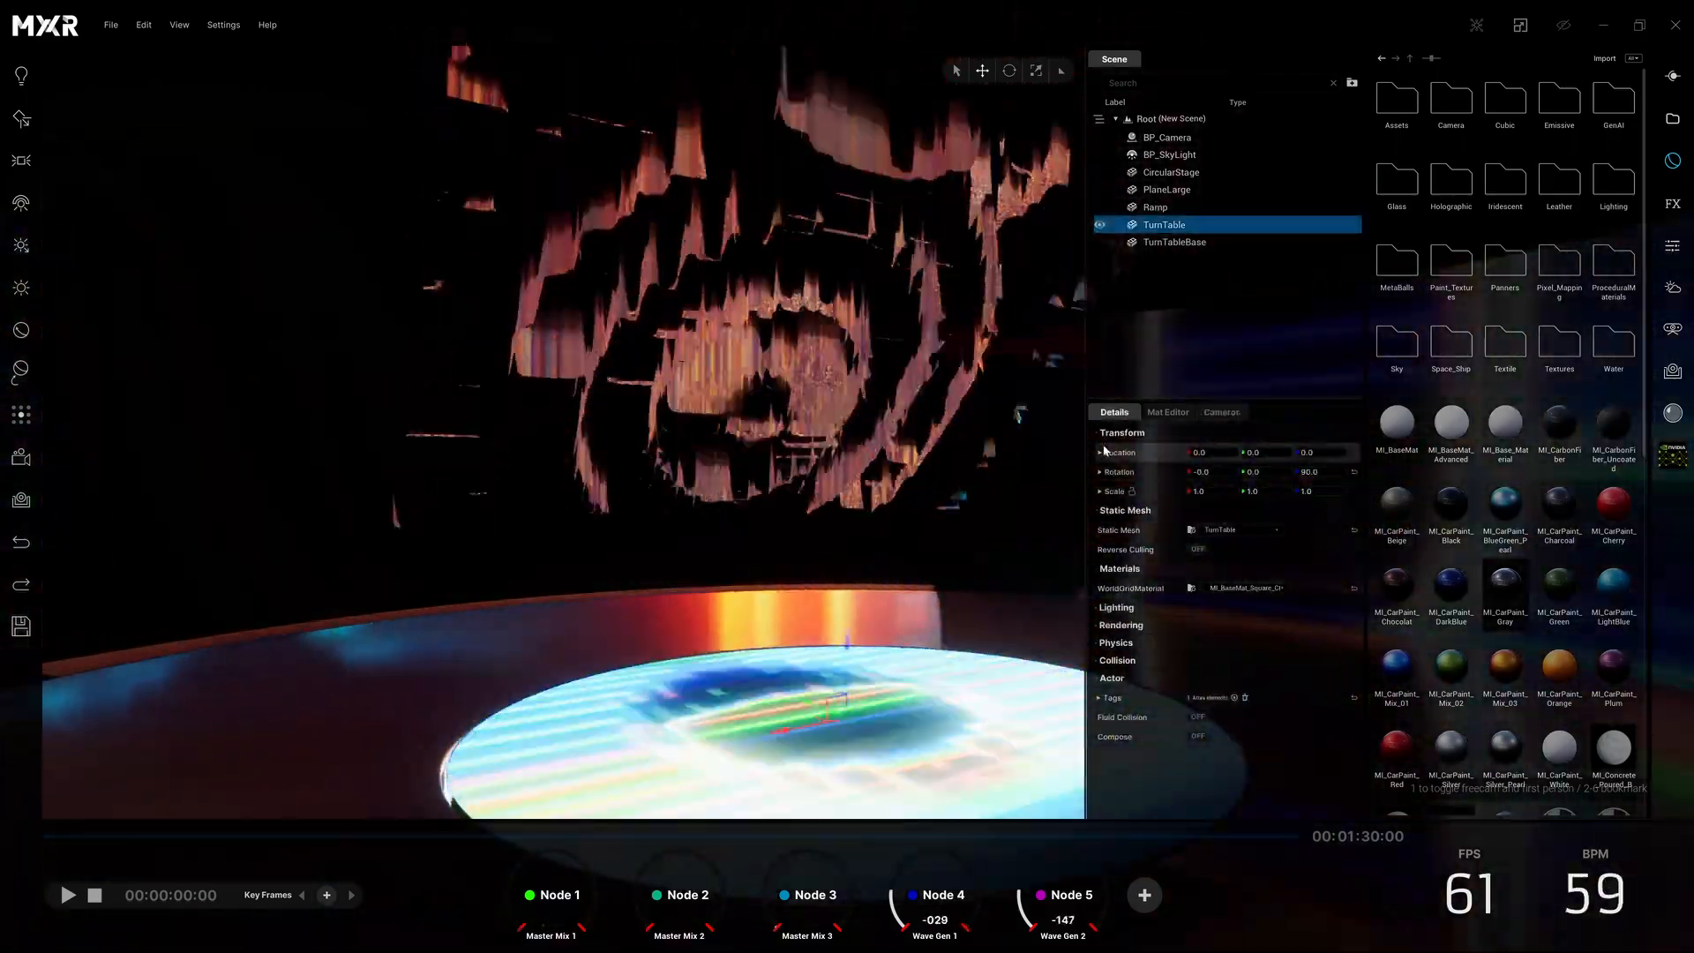
pyautogui.click(1101, 452)
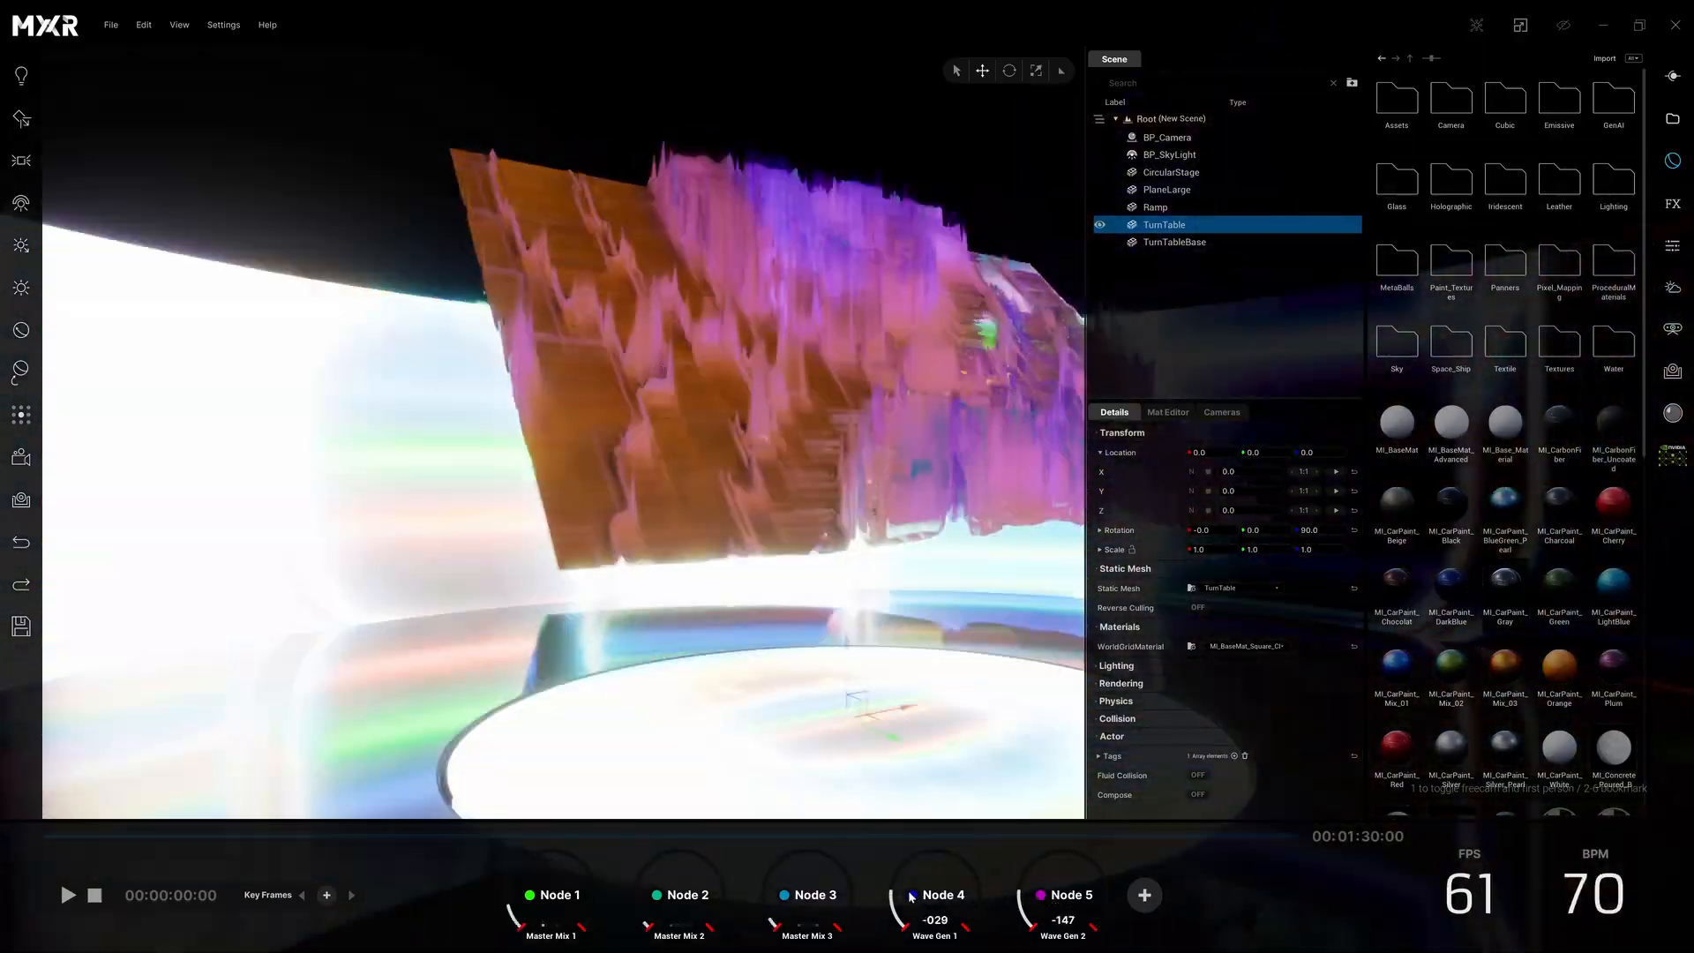
pyautogui.moveTo(916, 898); pyautogui.dragTo(1248, 514)
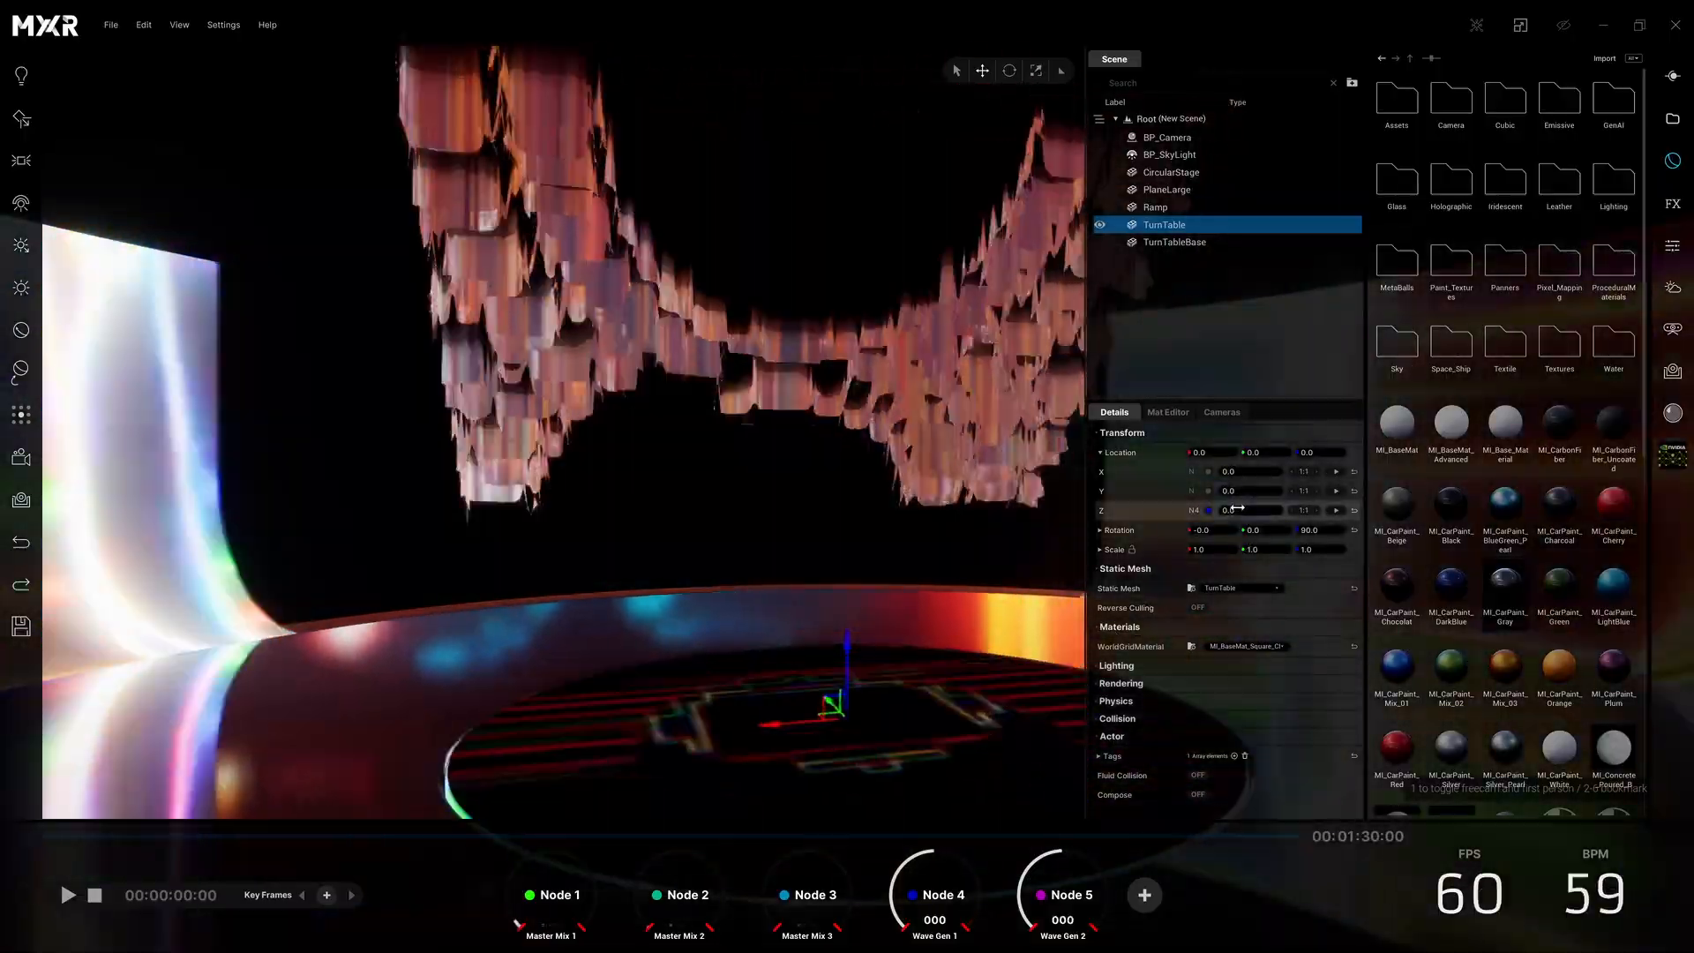
pyautogui.click(1239, 509)
pyautogui.write('-50')
pyautogui.press('Return')
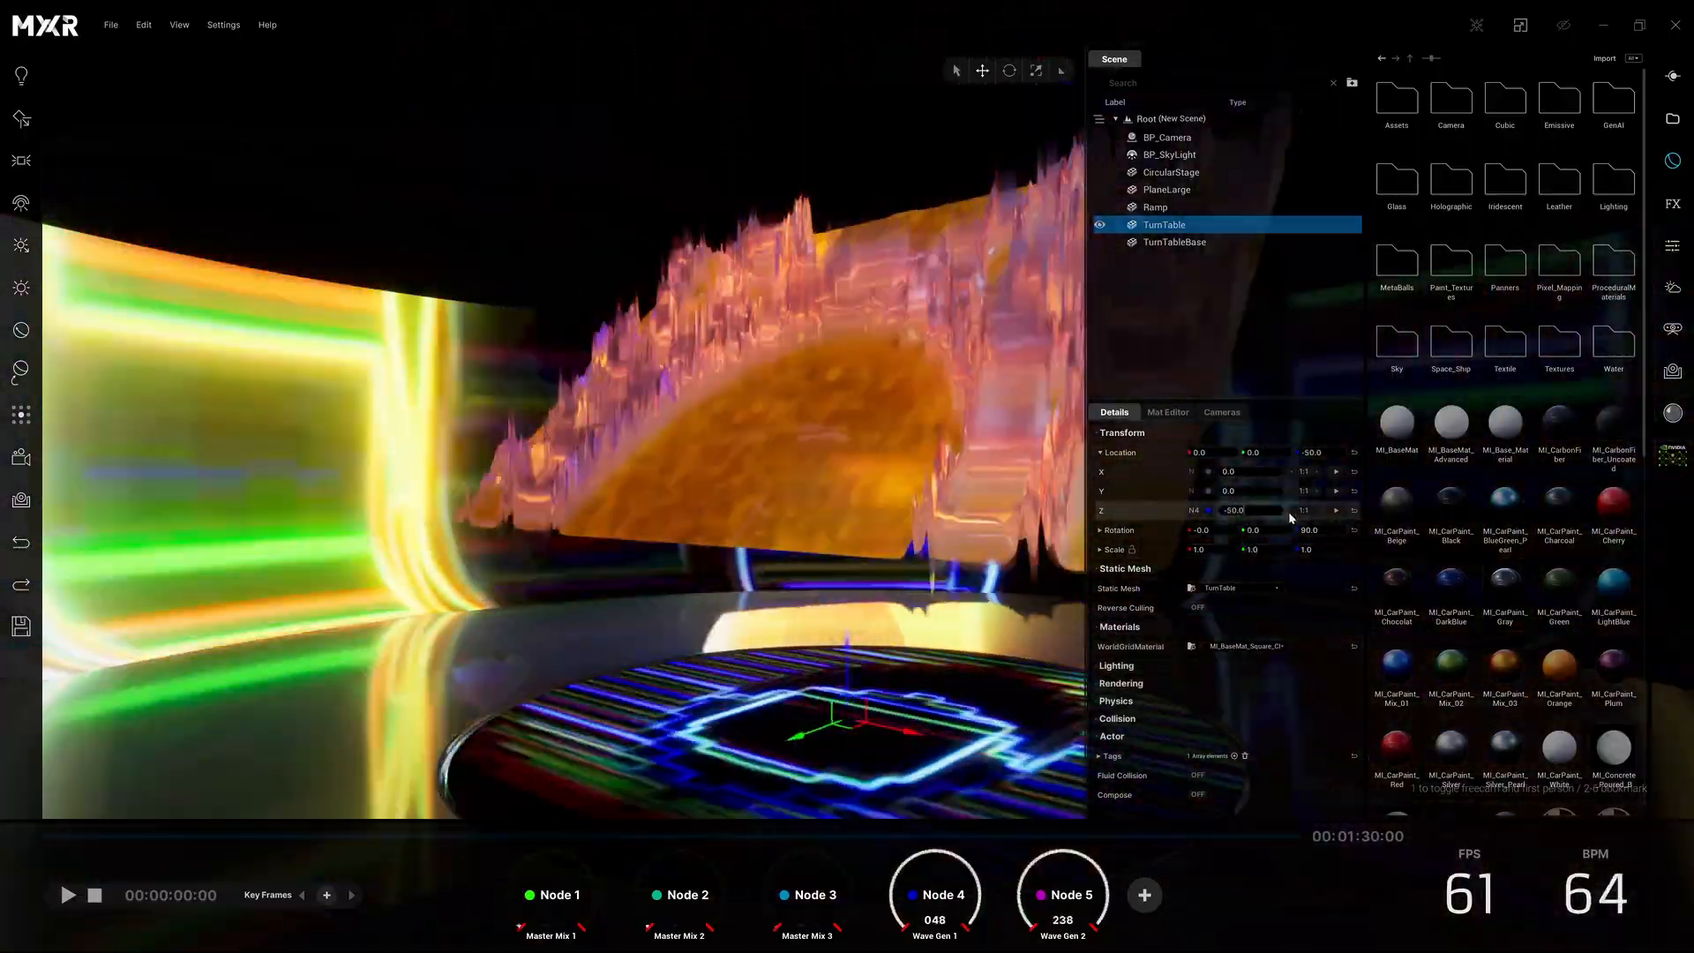
# - Reduce the turntable's Z link ratio to 1/4, set its base Z to -25, and check the motion full screen
pyautogui.click(1293, 511)
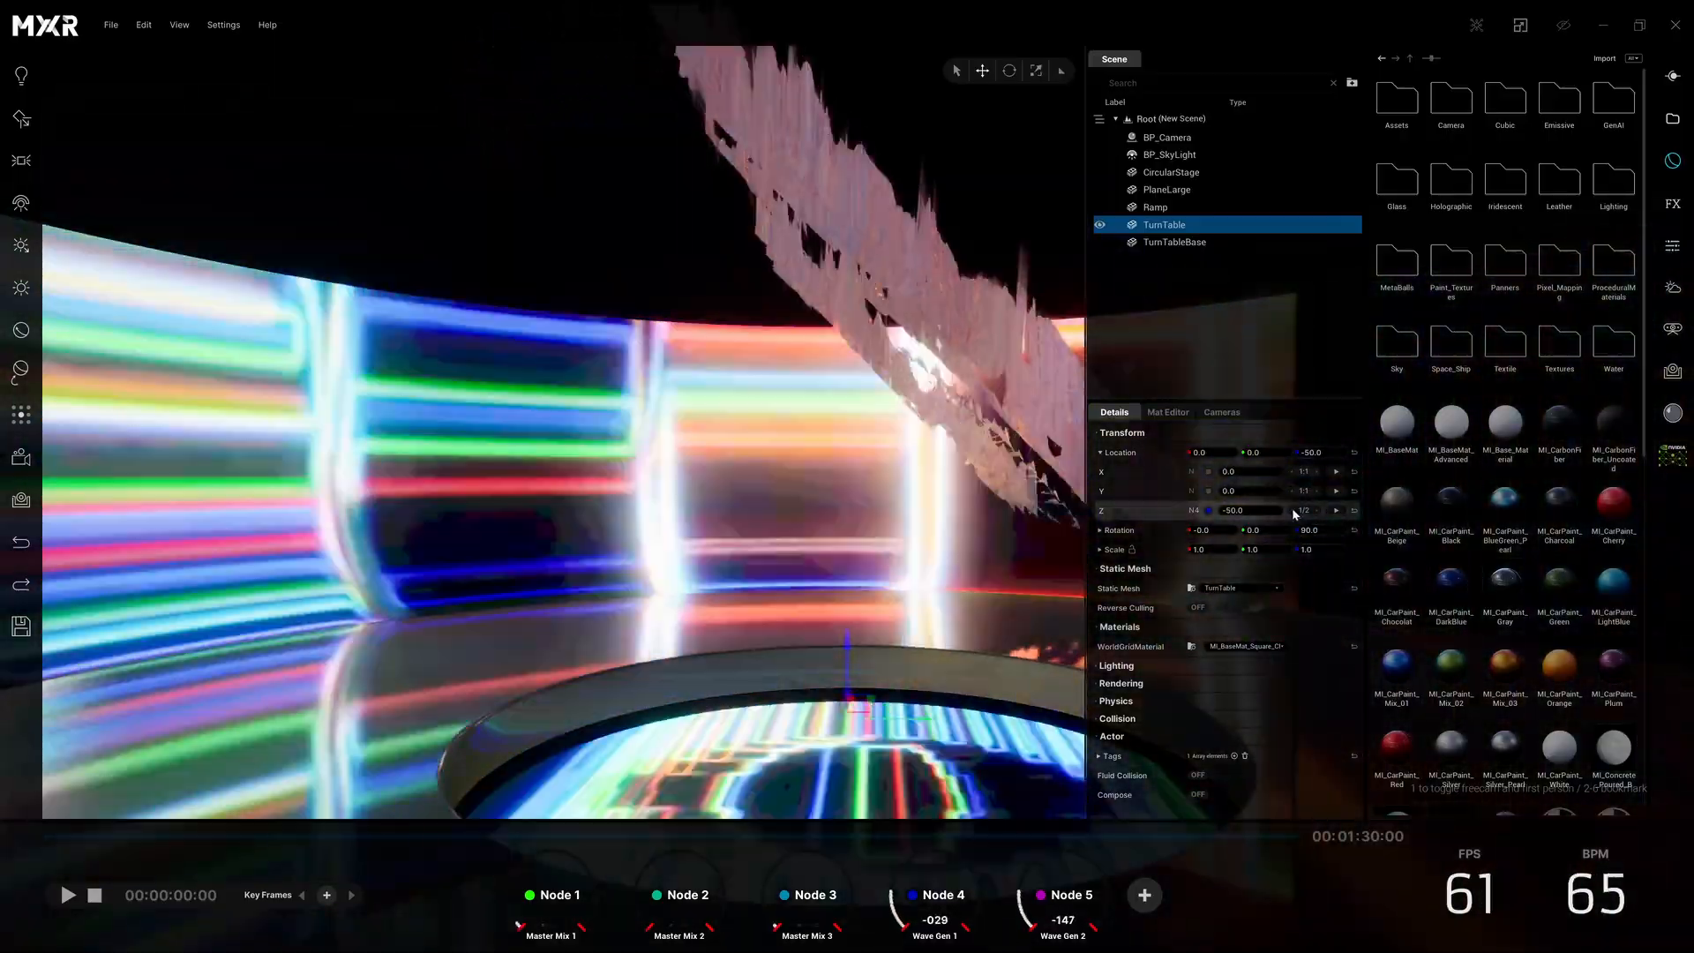
pyautogui.click(1293, 511)
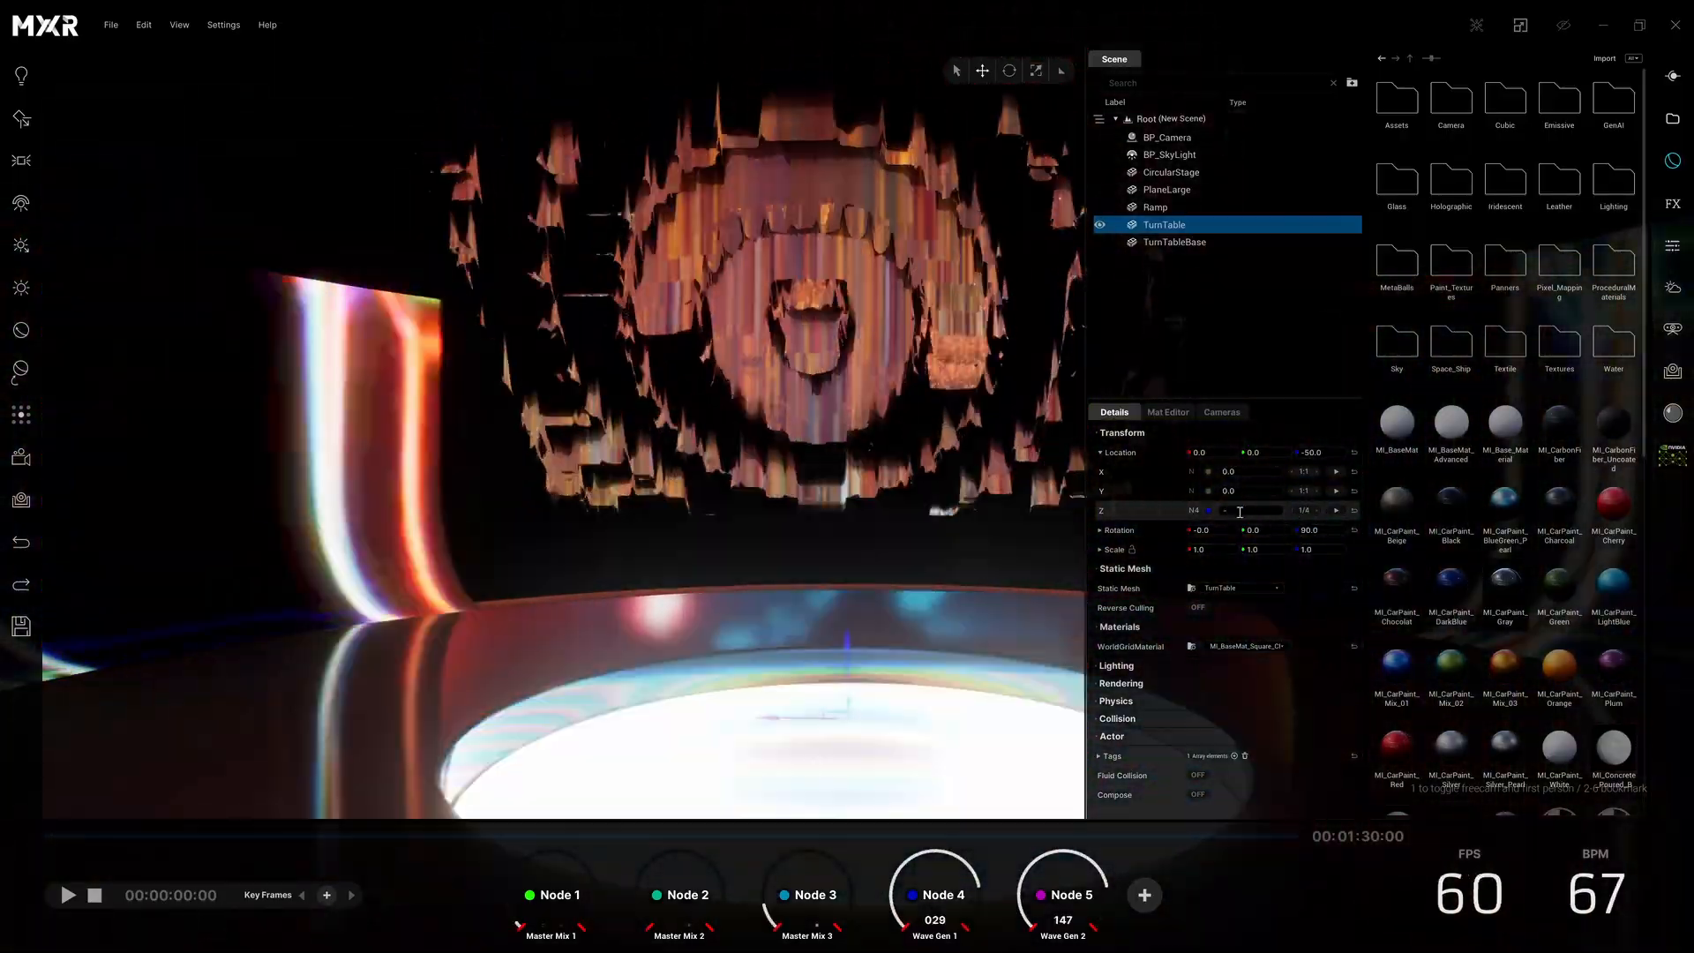
pyautogui.write('-25')
pyautogui.press('Return')
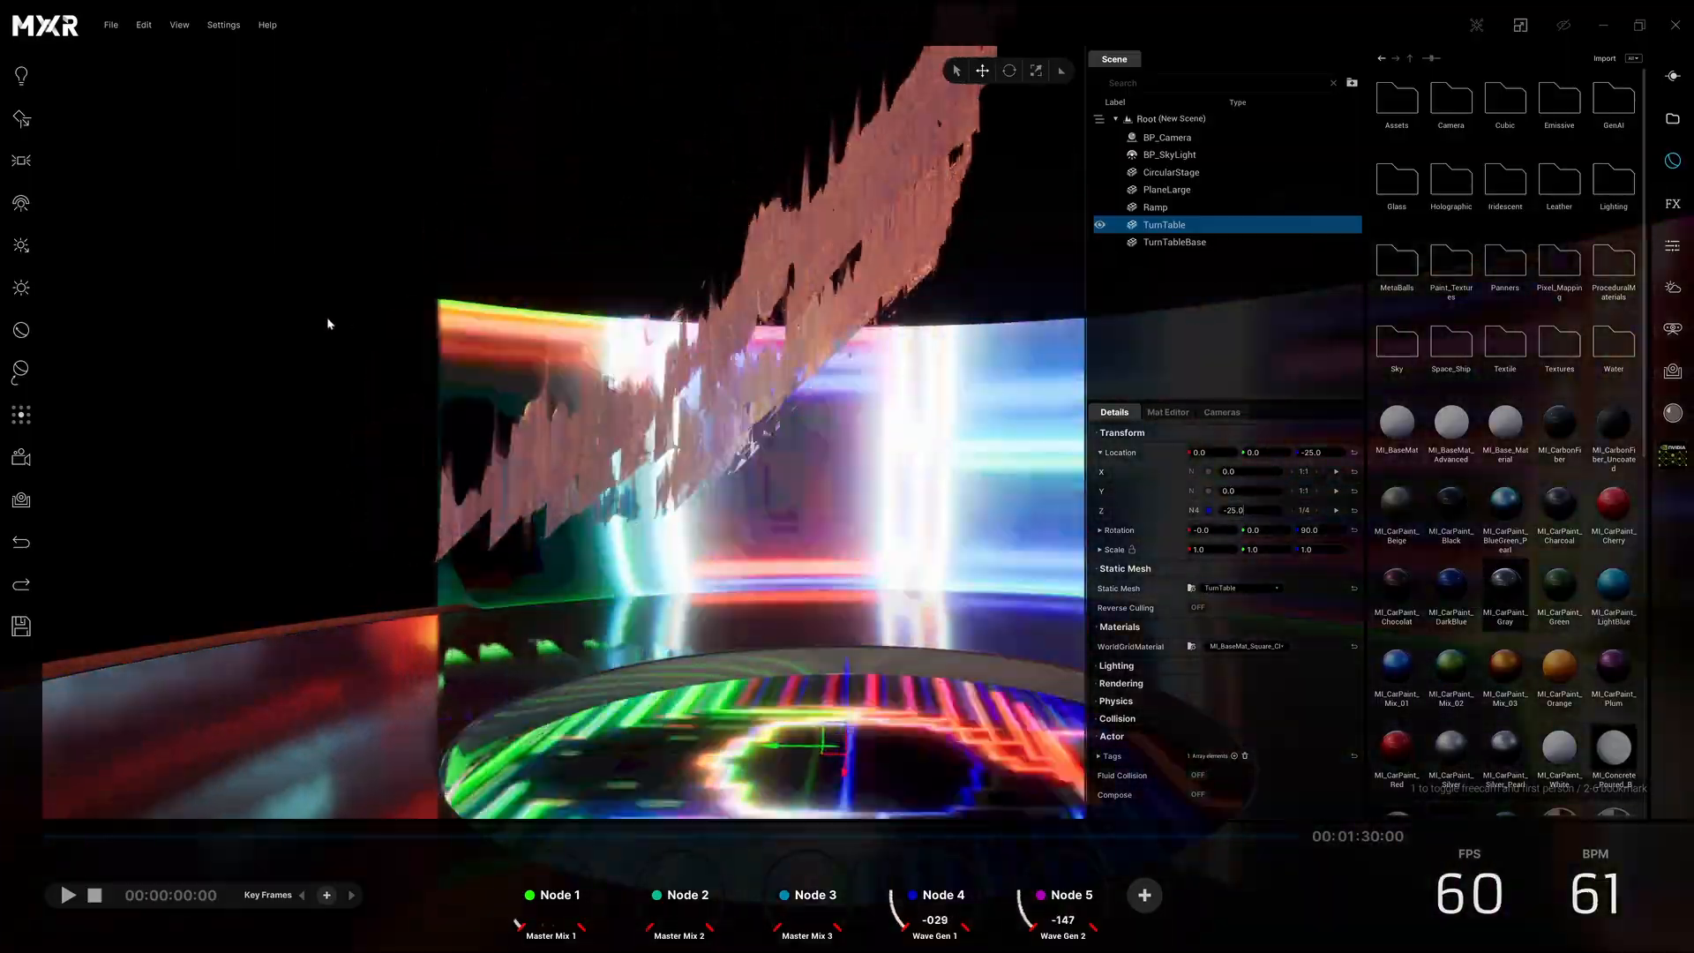
pyautogui.click(329, 325)
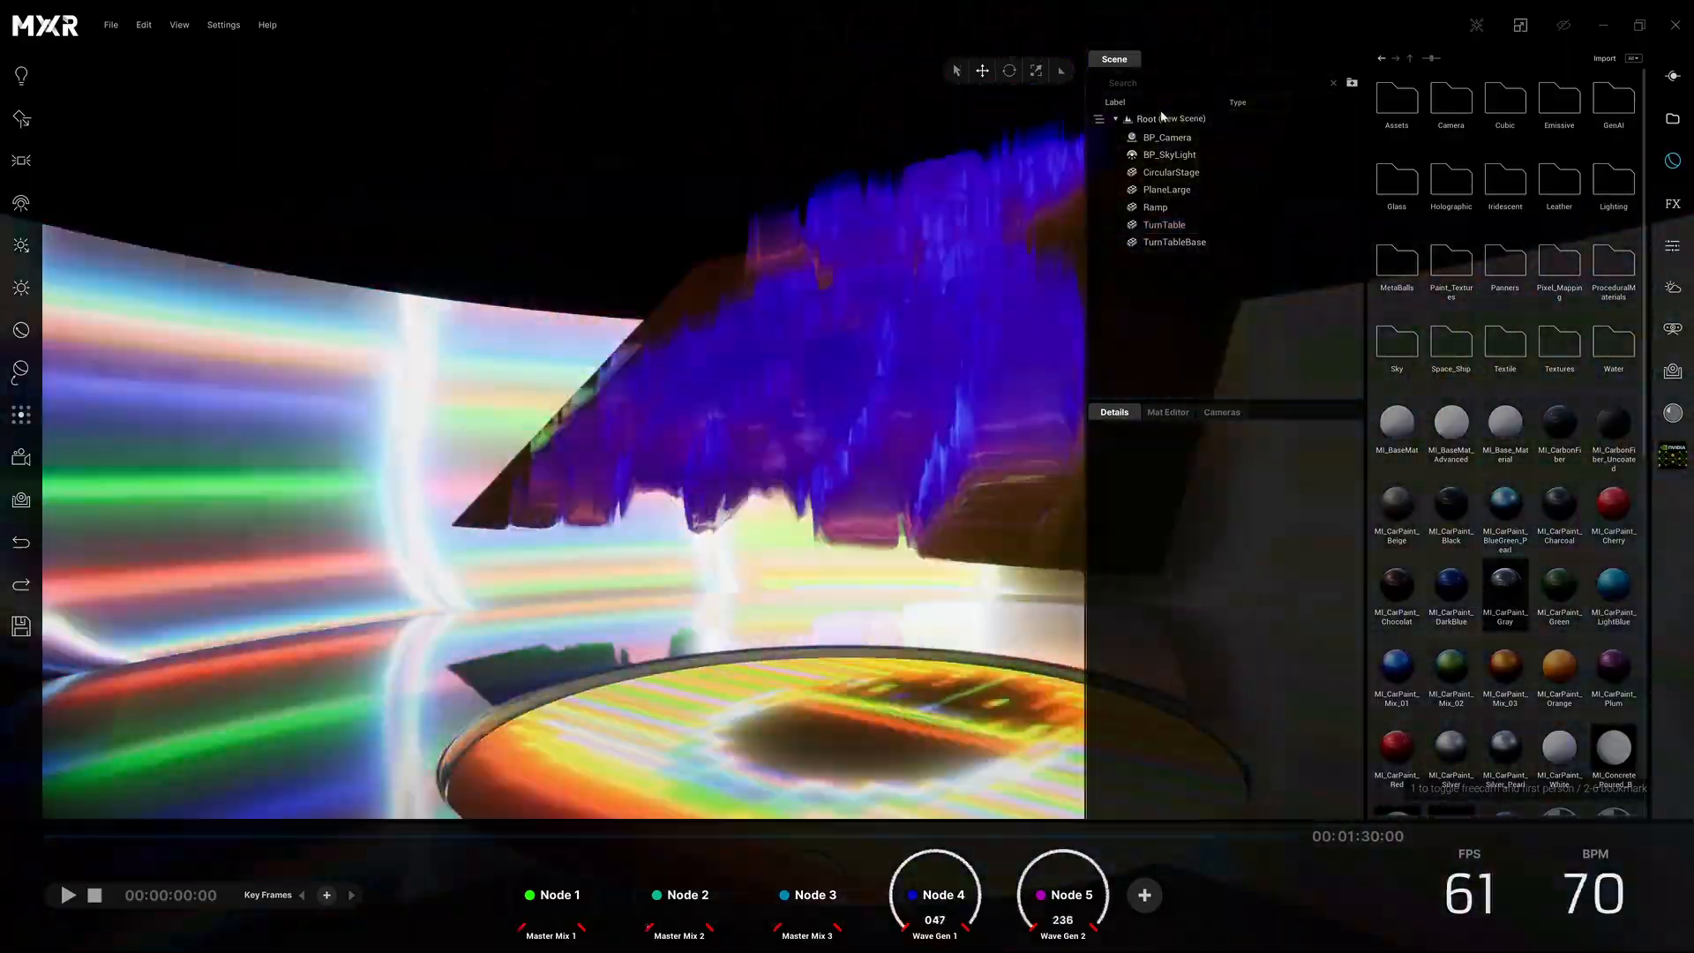
pyautogui.press('Tab')
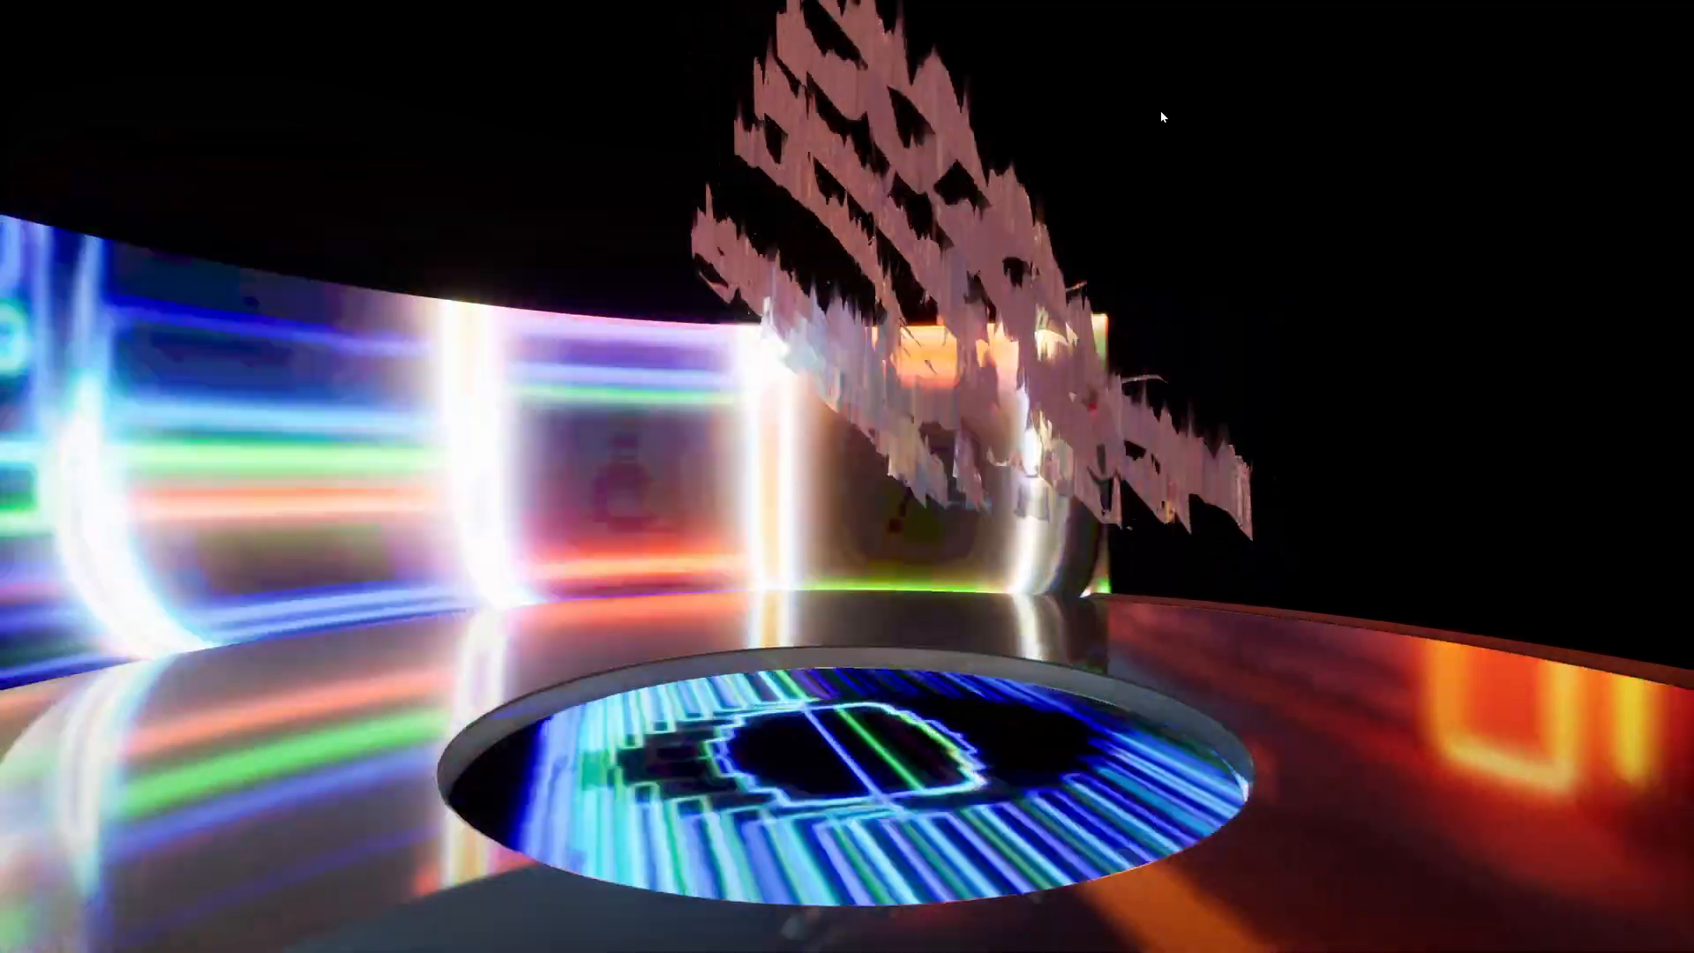
pyautogui.press('Tab')
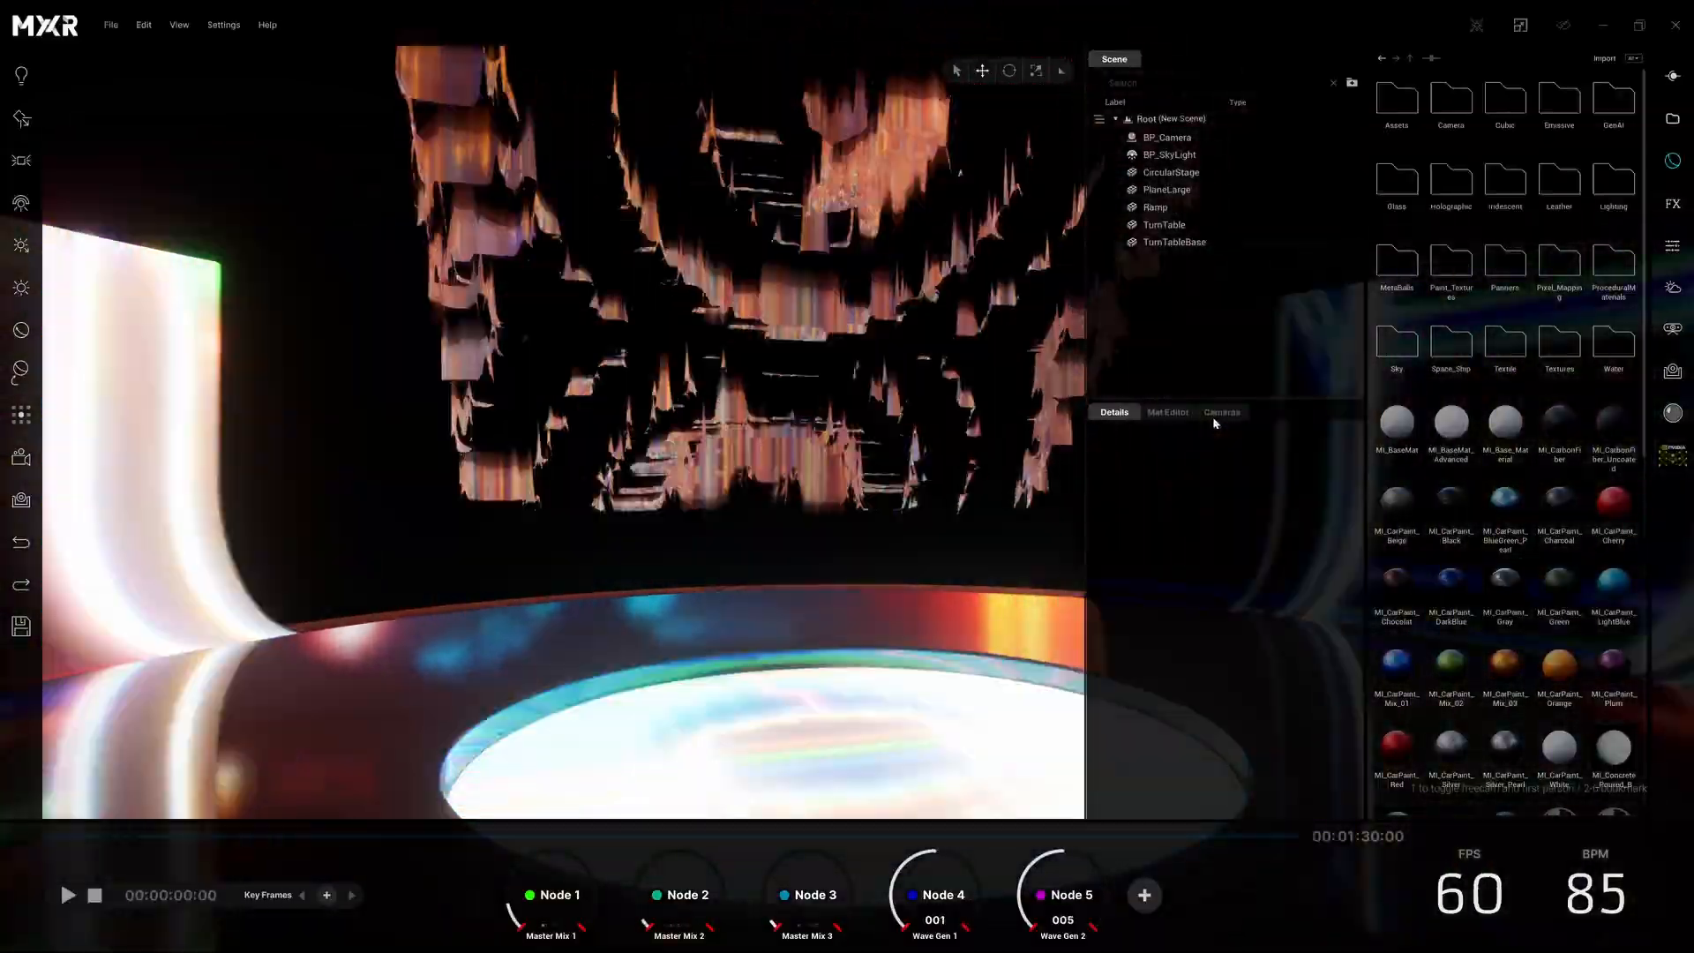
# - Link the orbit camera's Z location to Node 1 with a link multiplier of 32, and preview the motion full screen
pyautogui.click(1221, 413)
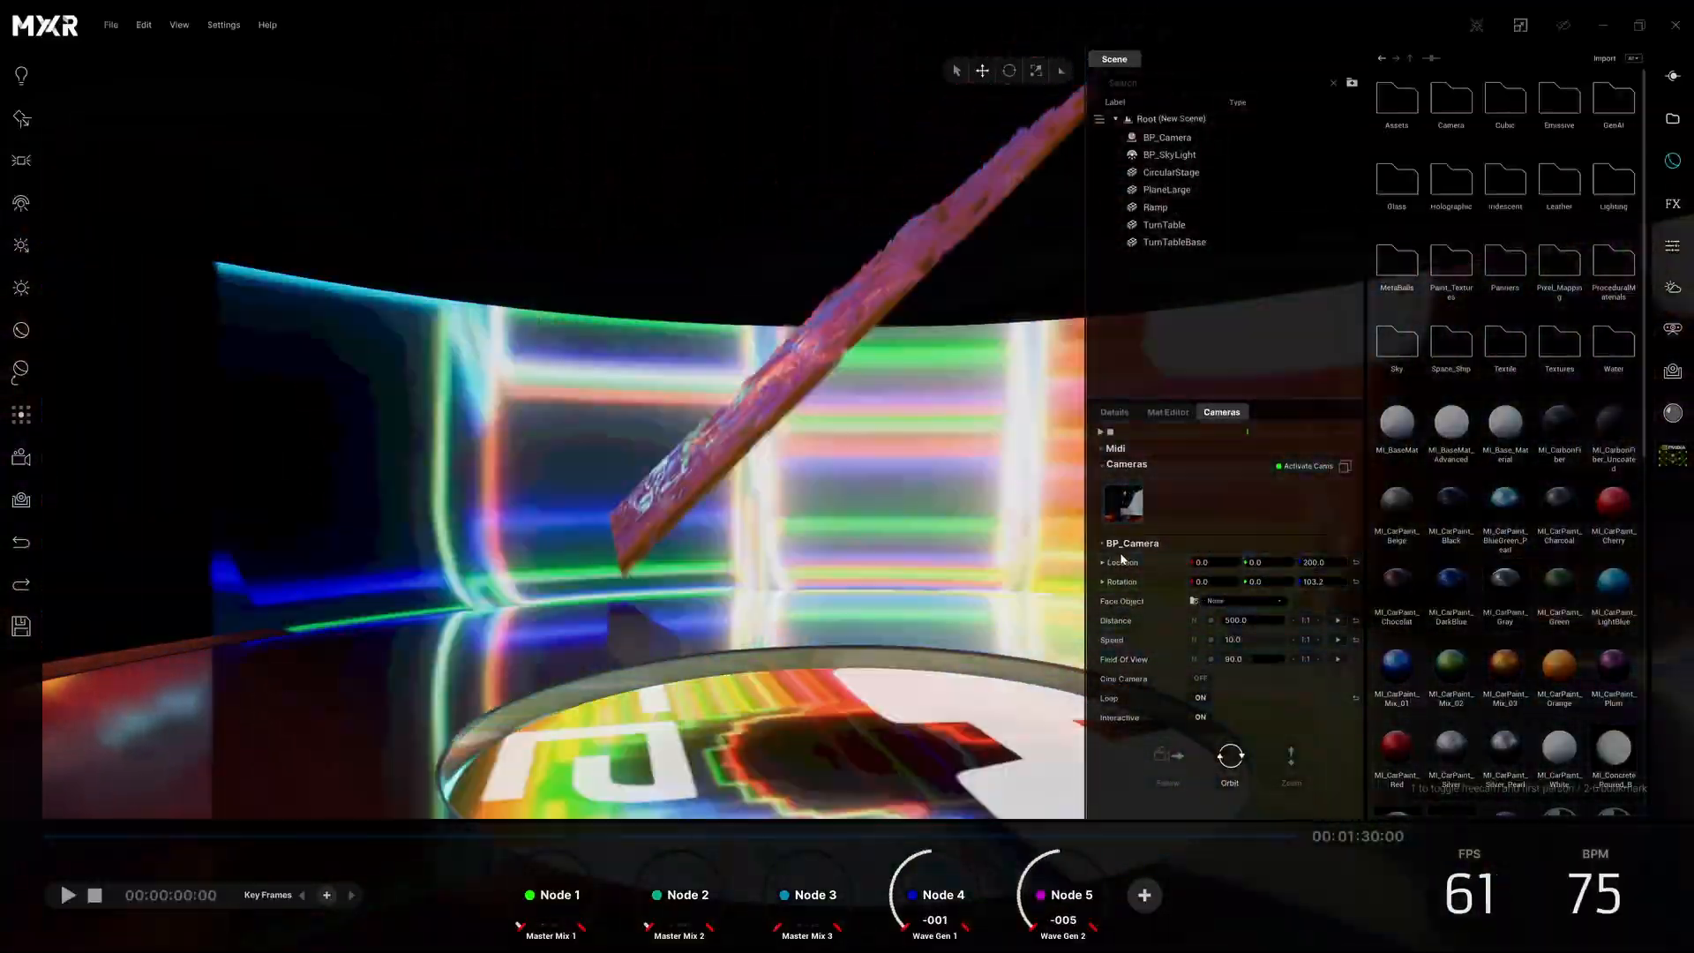
pyautogui.click(1103, 562)
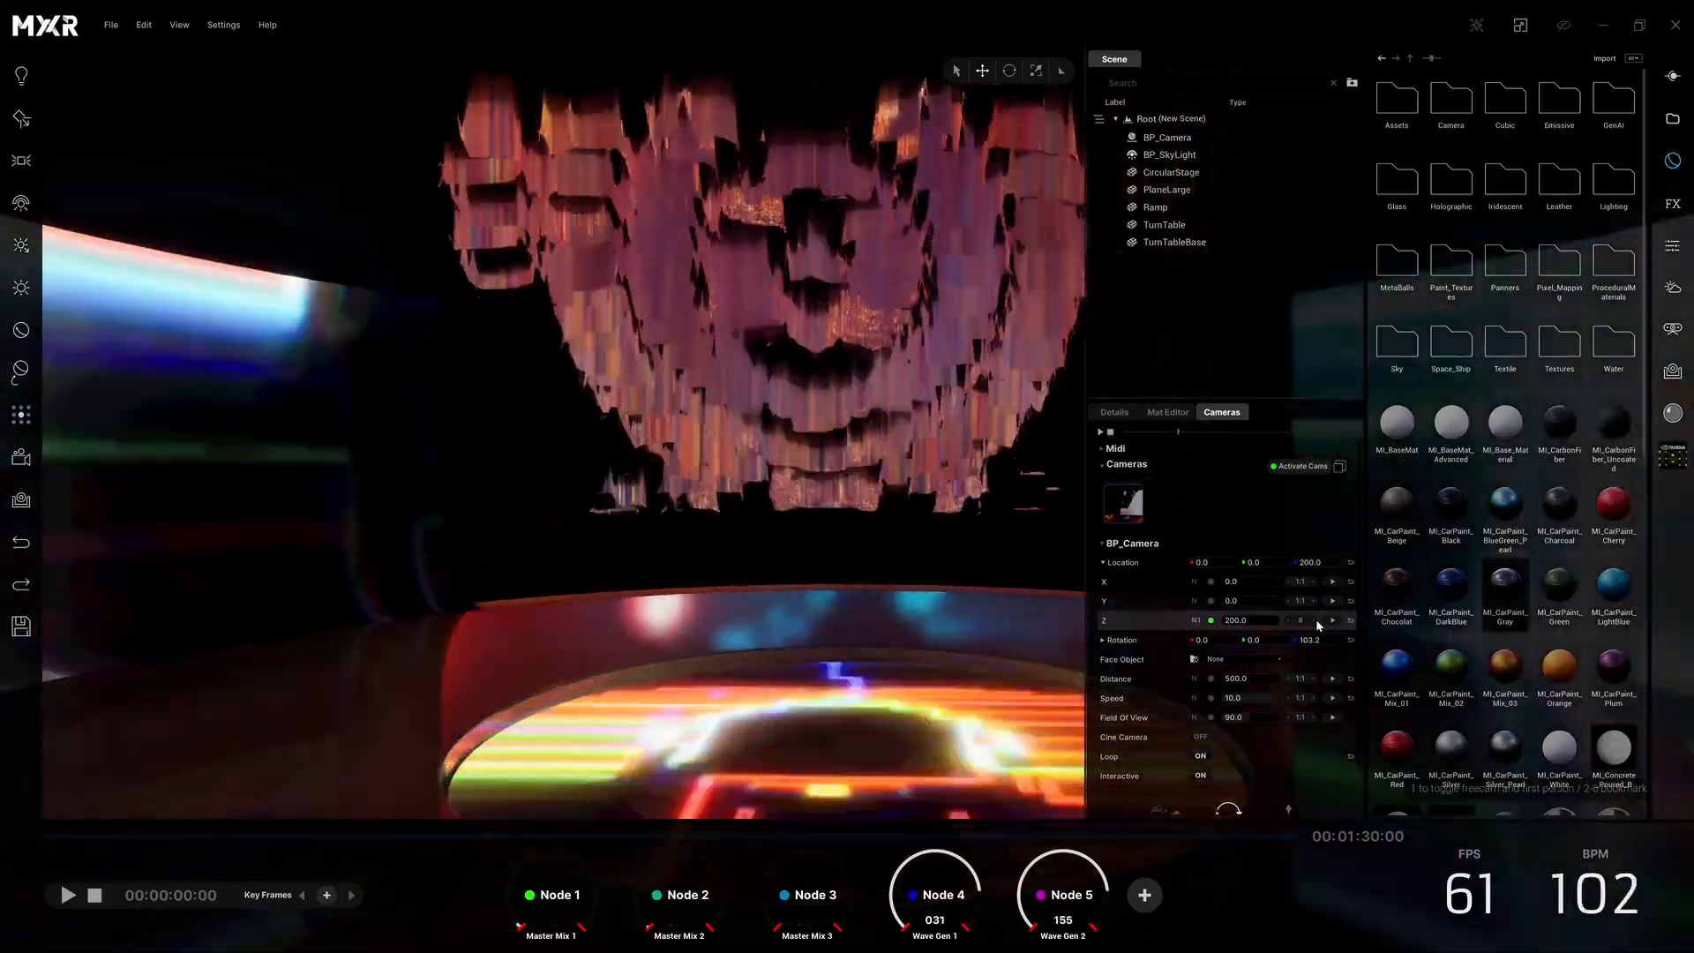
pyautogui.click(1316, 620)
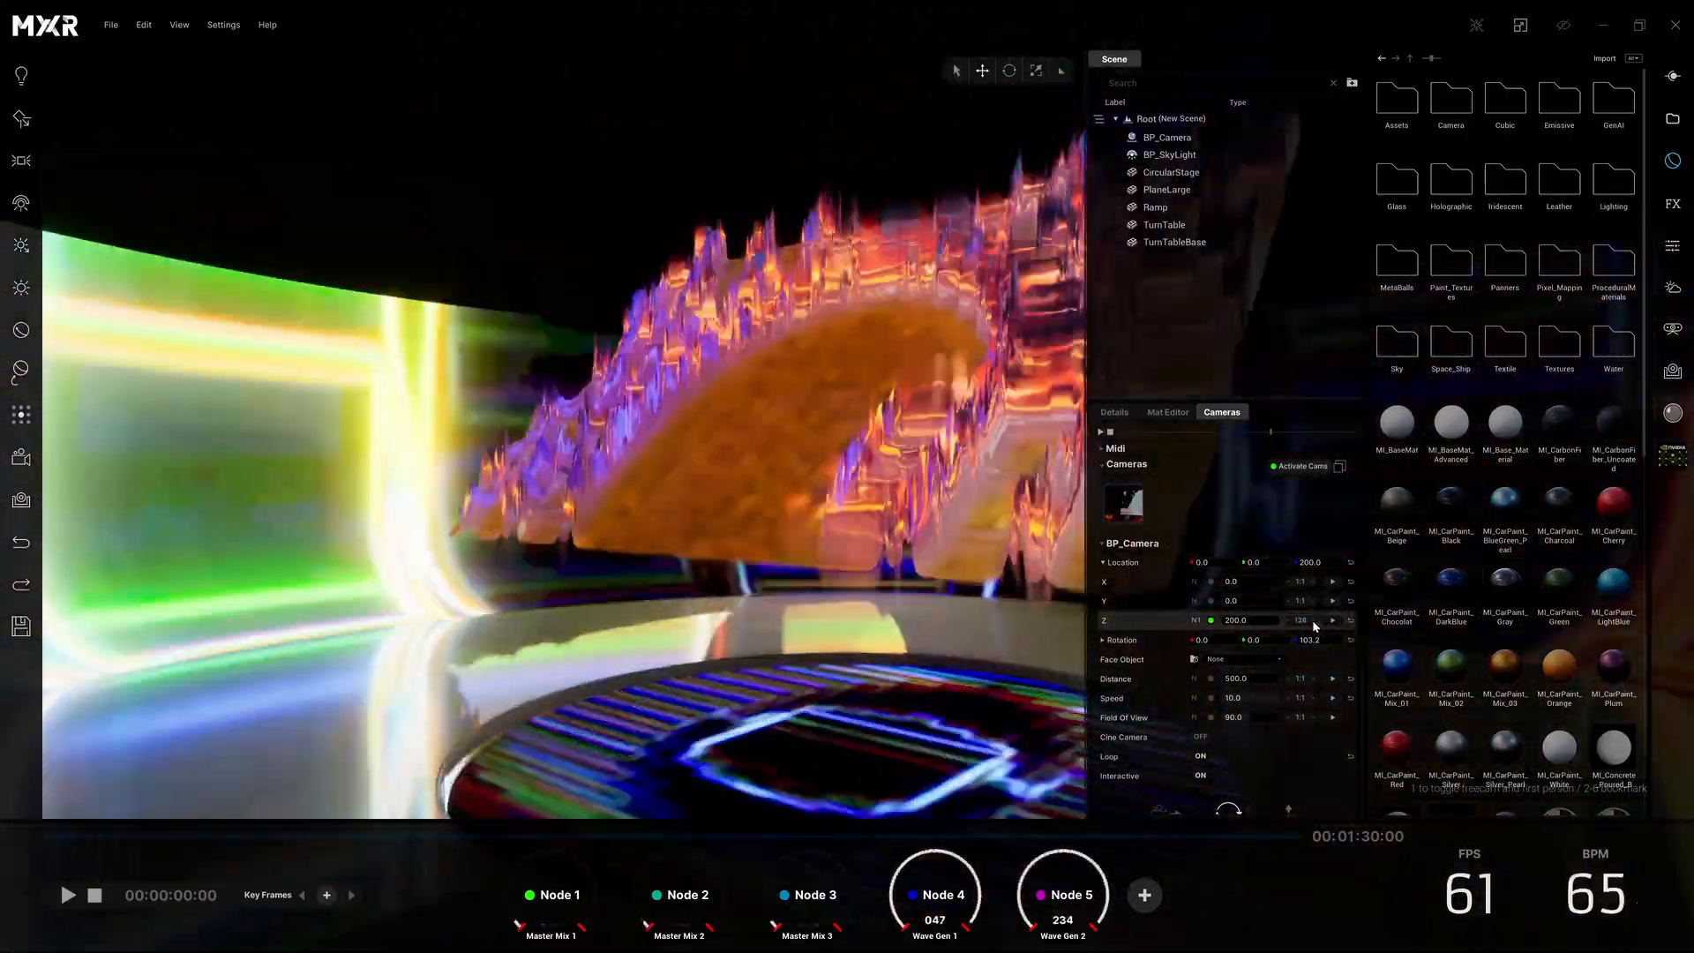
pyautogui.press('Tab')
pyautogui.press('Tab')
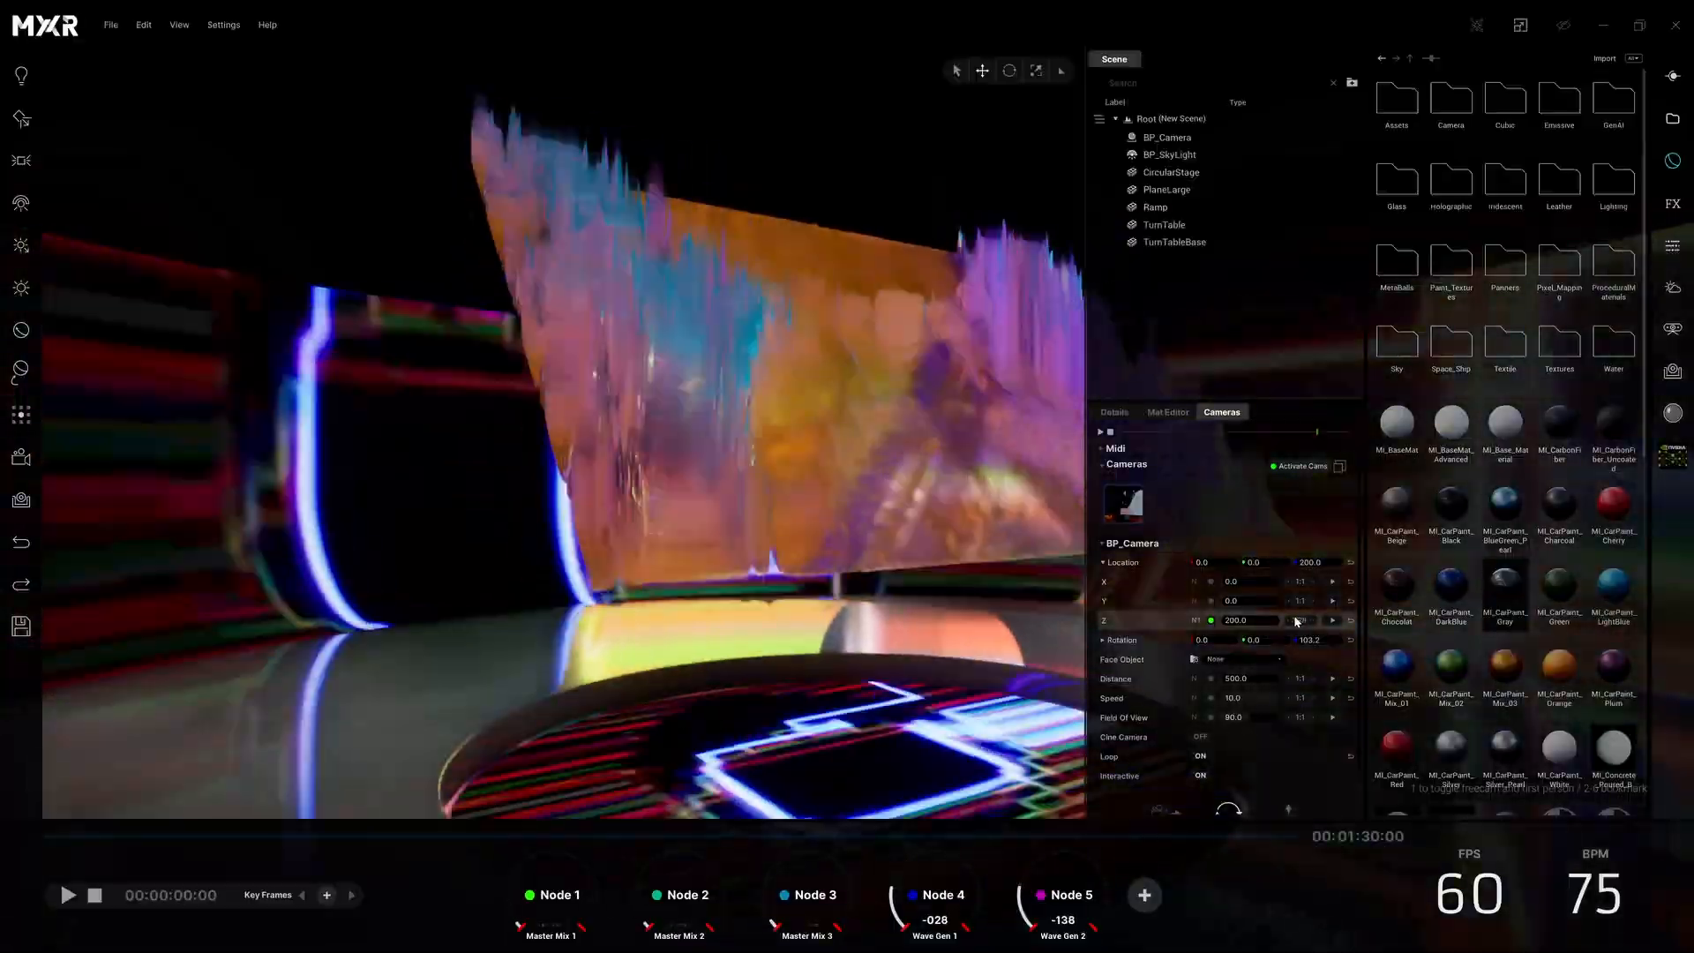
pyautogui.press('Tab')
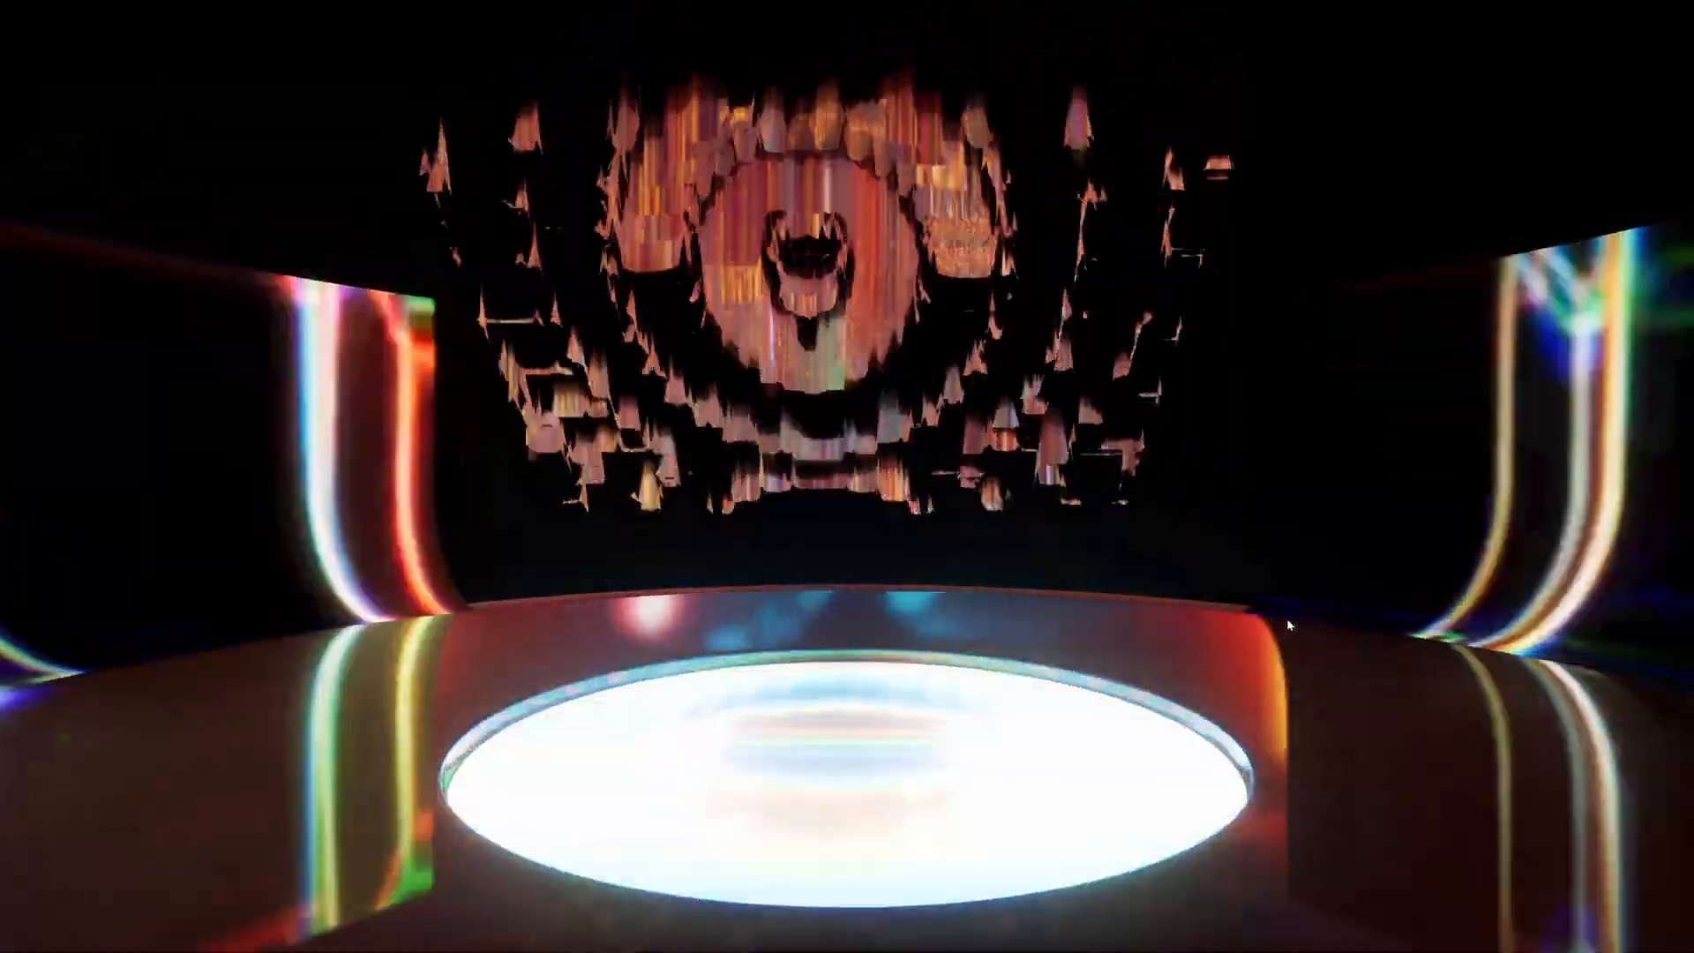
pyautogui.press('Tab')
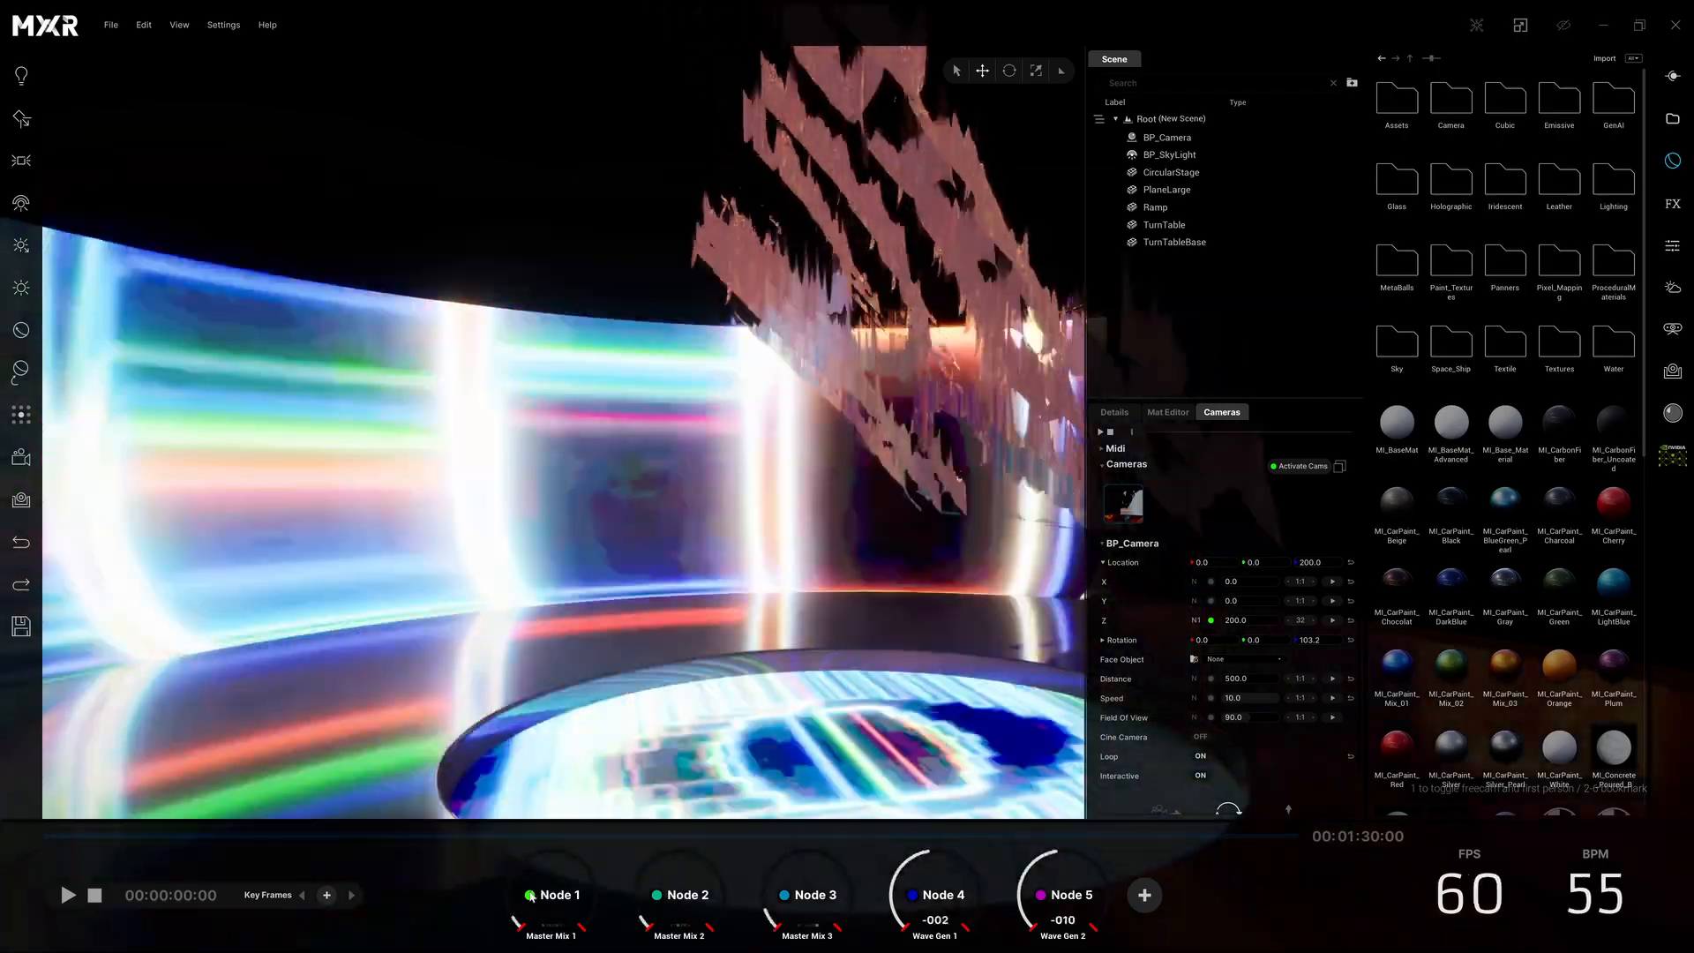
# - Link the orbit camera's Field Of View to Node 3 and set the link multiplier to 128
pyautogui.moveTo(813, 895); pyautogui.dragTo(1279, 728)
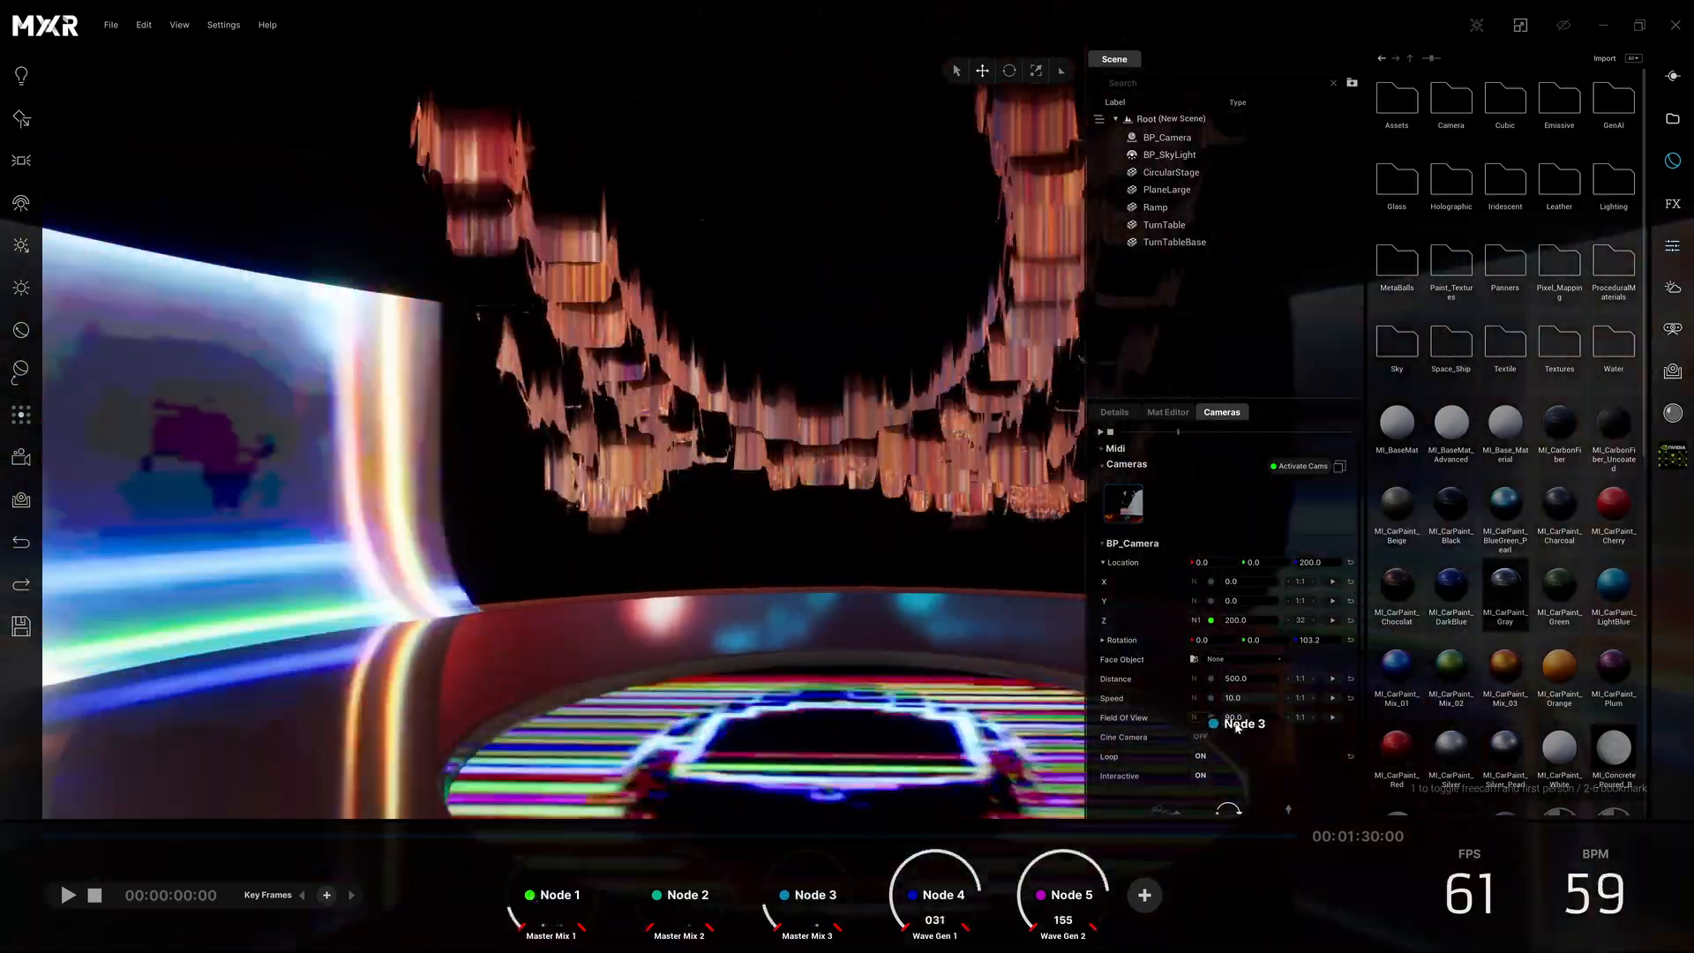
pyautogui.click(1316, 719)
pyautogui.click(1315, 718)
pyautogui.click(1316, 718)
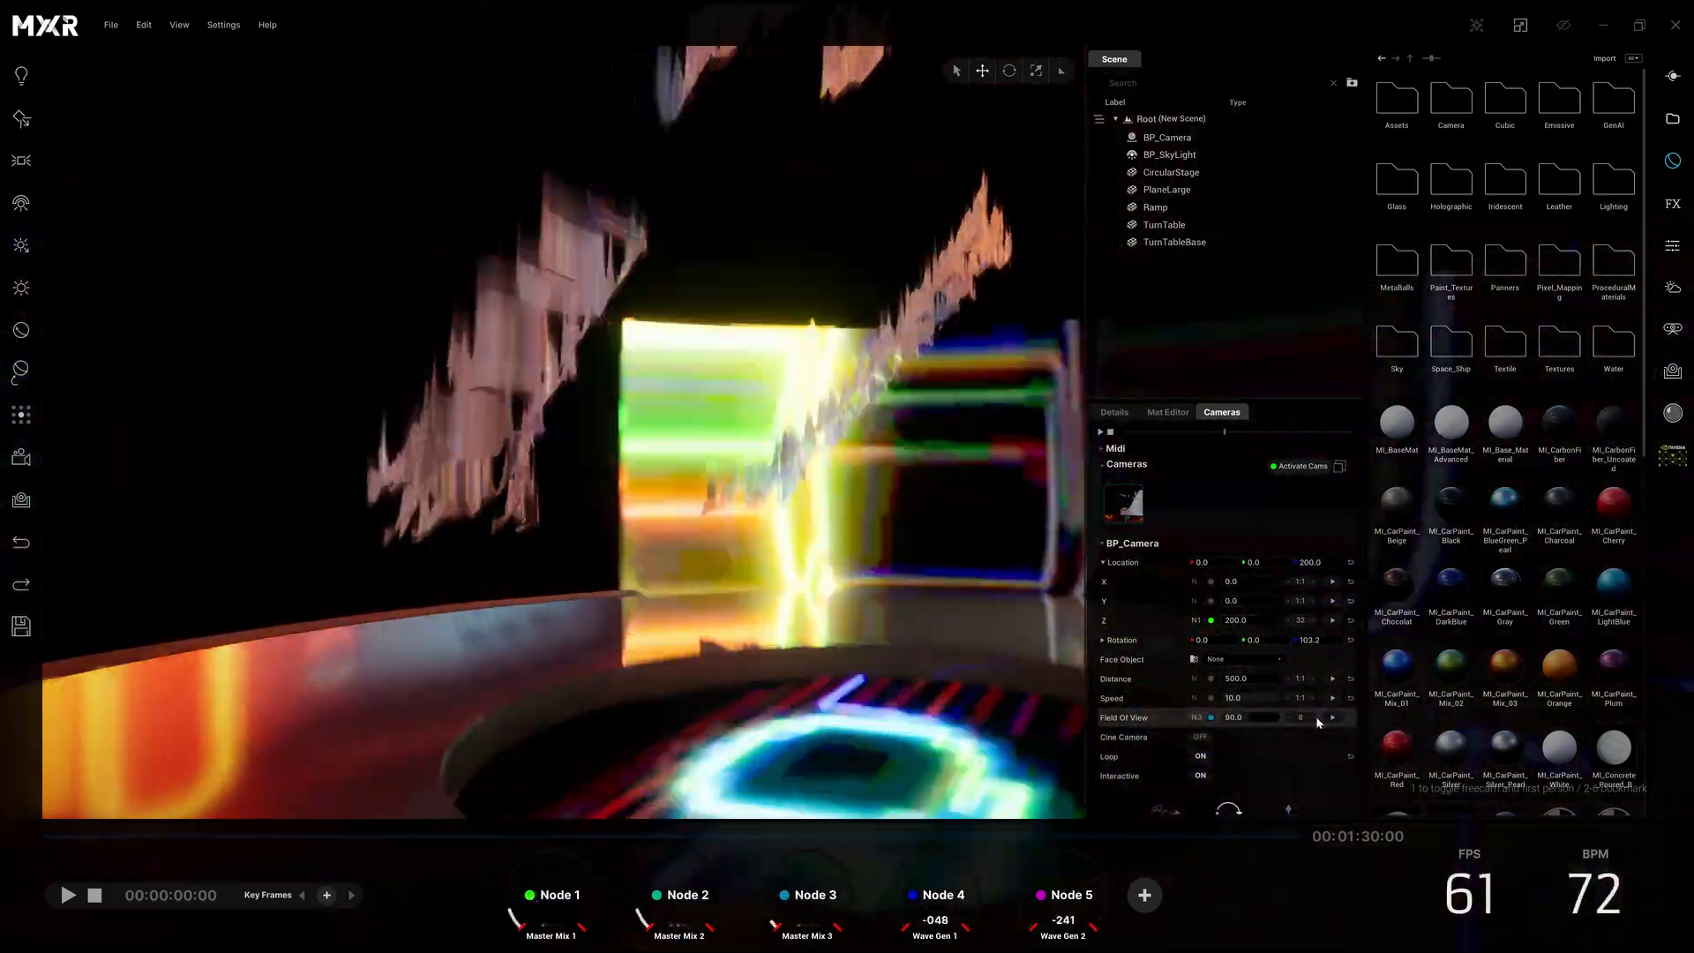
pyautogui.click(1316, 718)
pyautogui.click(1315, 719)
pyautogui.click(1316, 719)
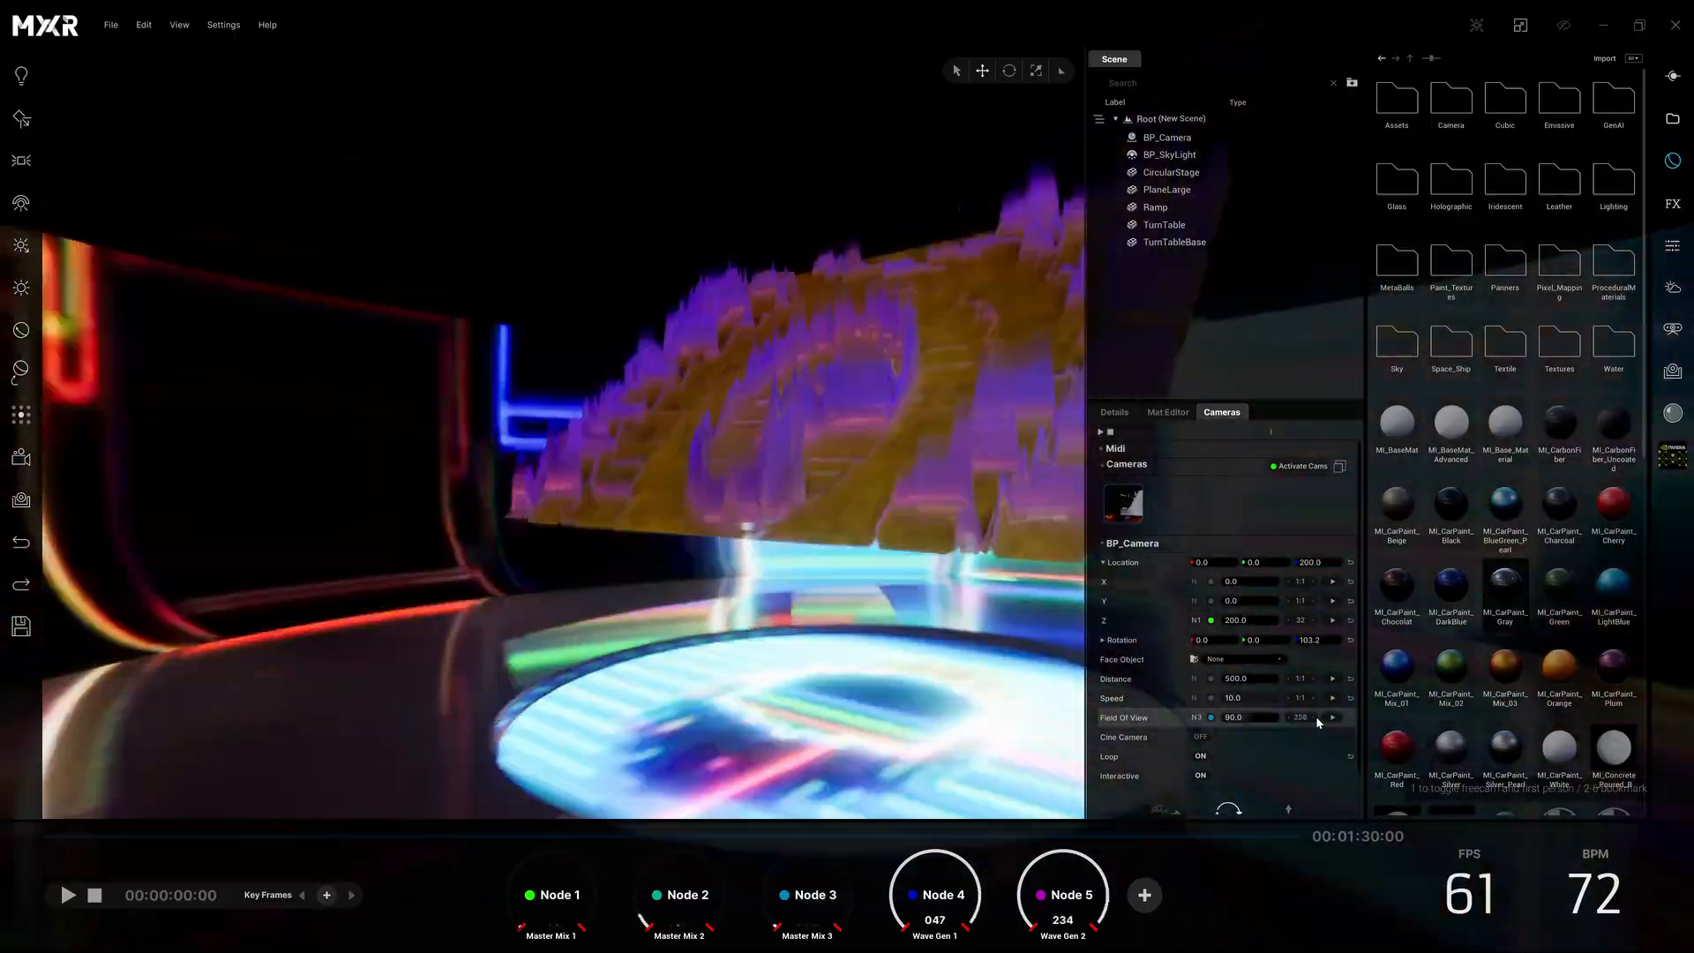
pyautogui.click(1316, 718)
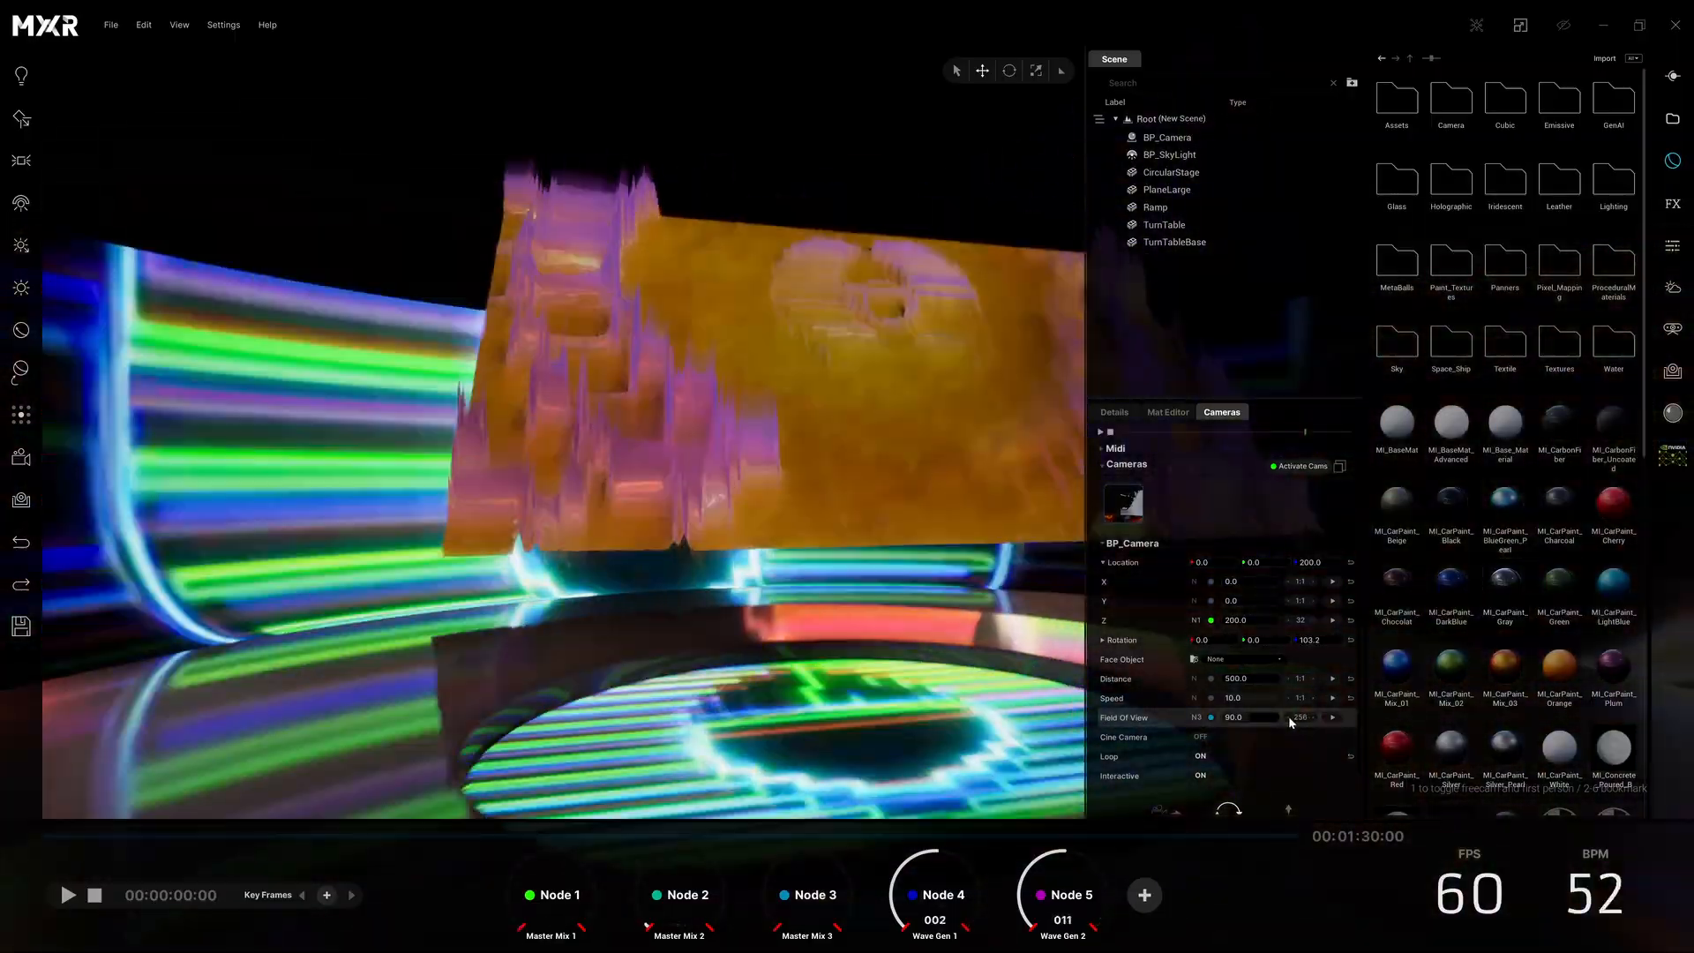
pyautogui.click(1290, 719)
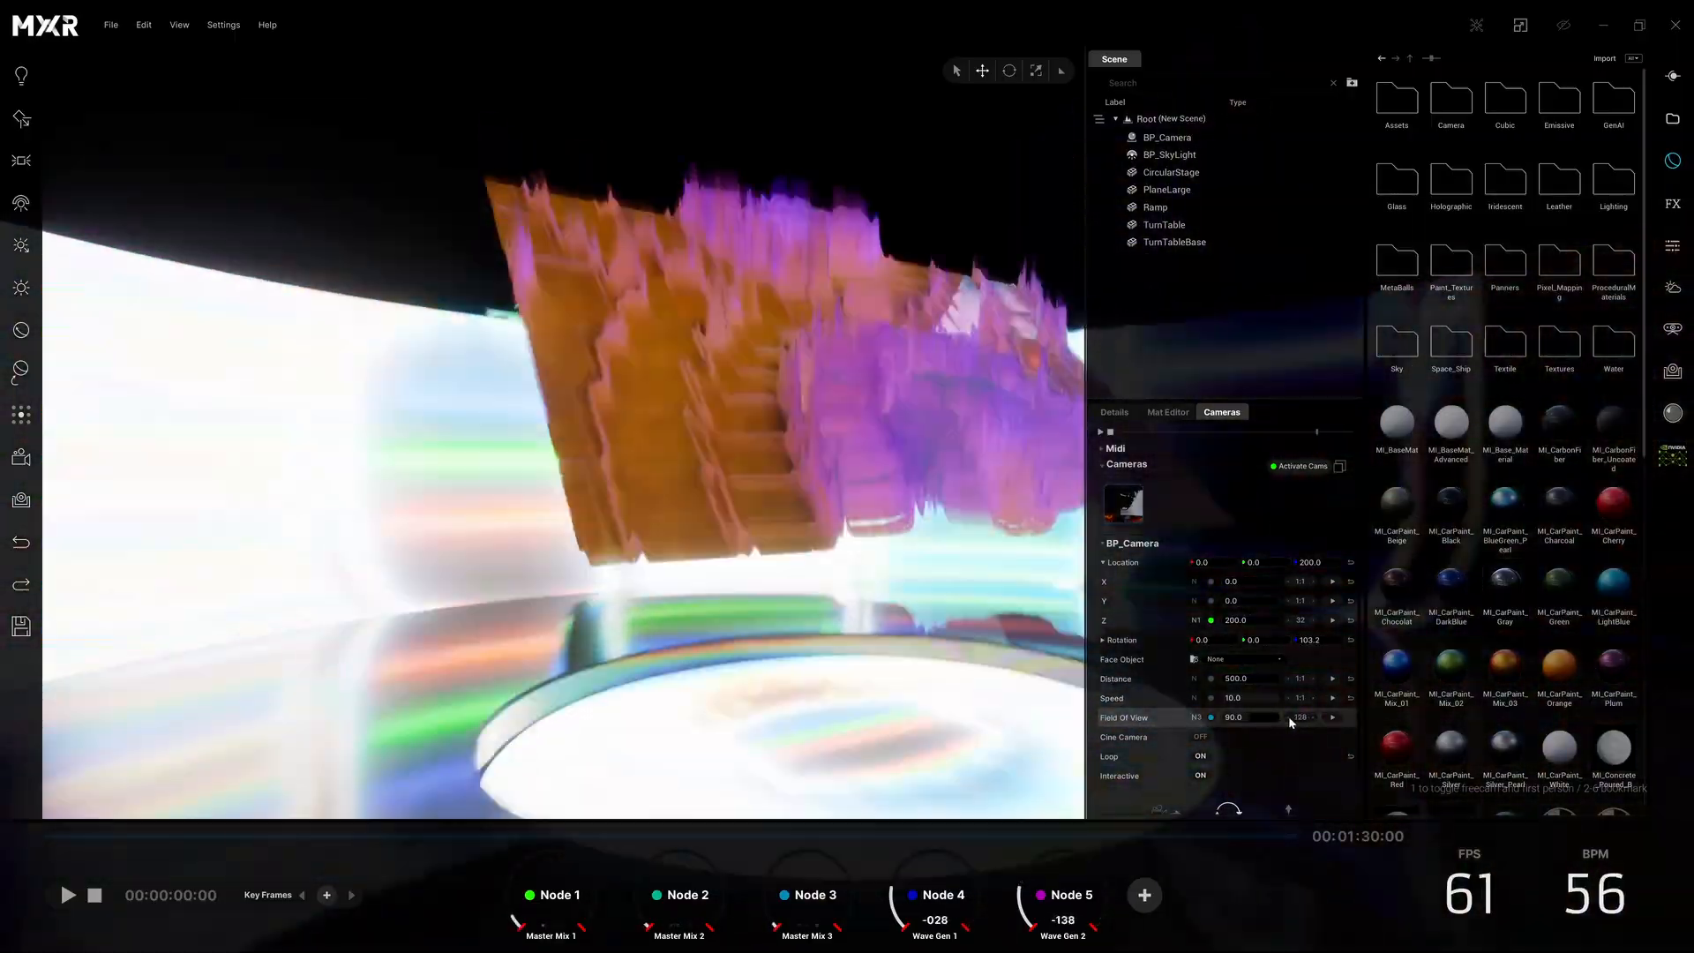
# - Reduce the orbit camera's Field Of View link multiplier to 64 and preview the motion full screen
pyautogui.click(1290, 719)
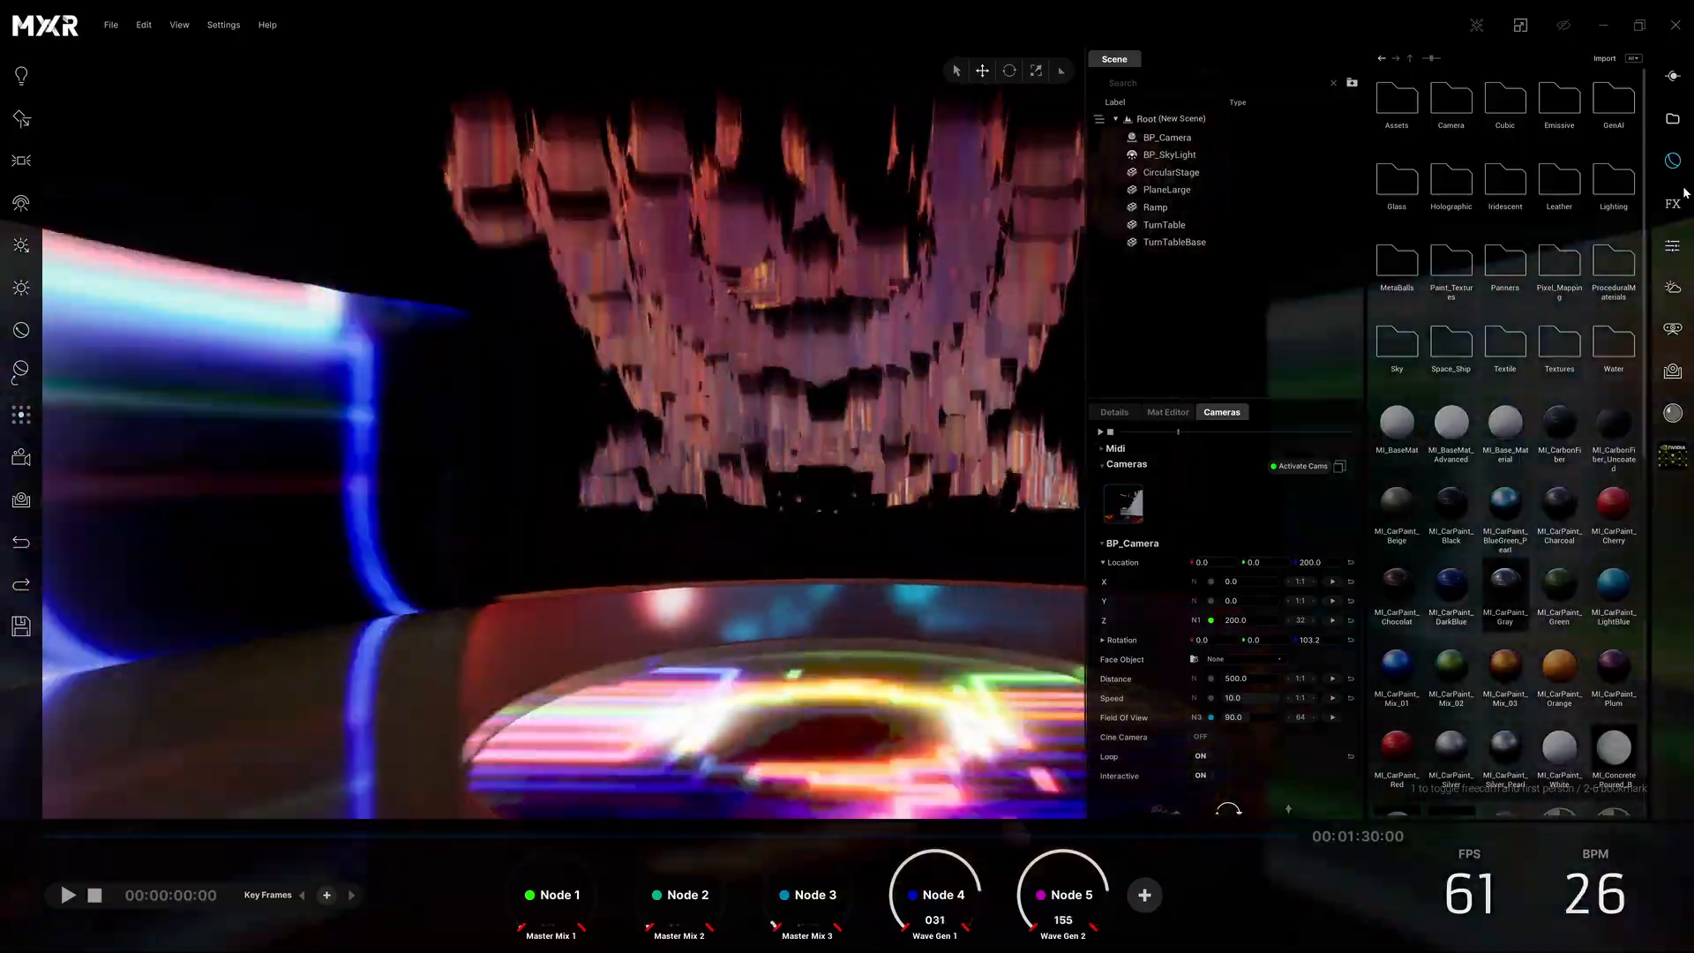
pyautogui.press('Tab')
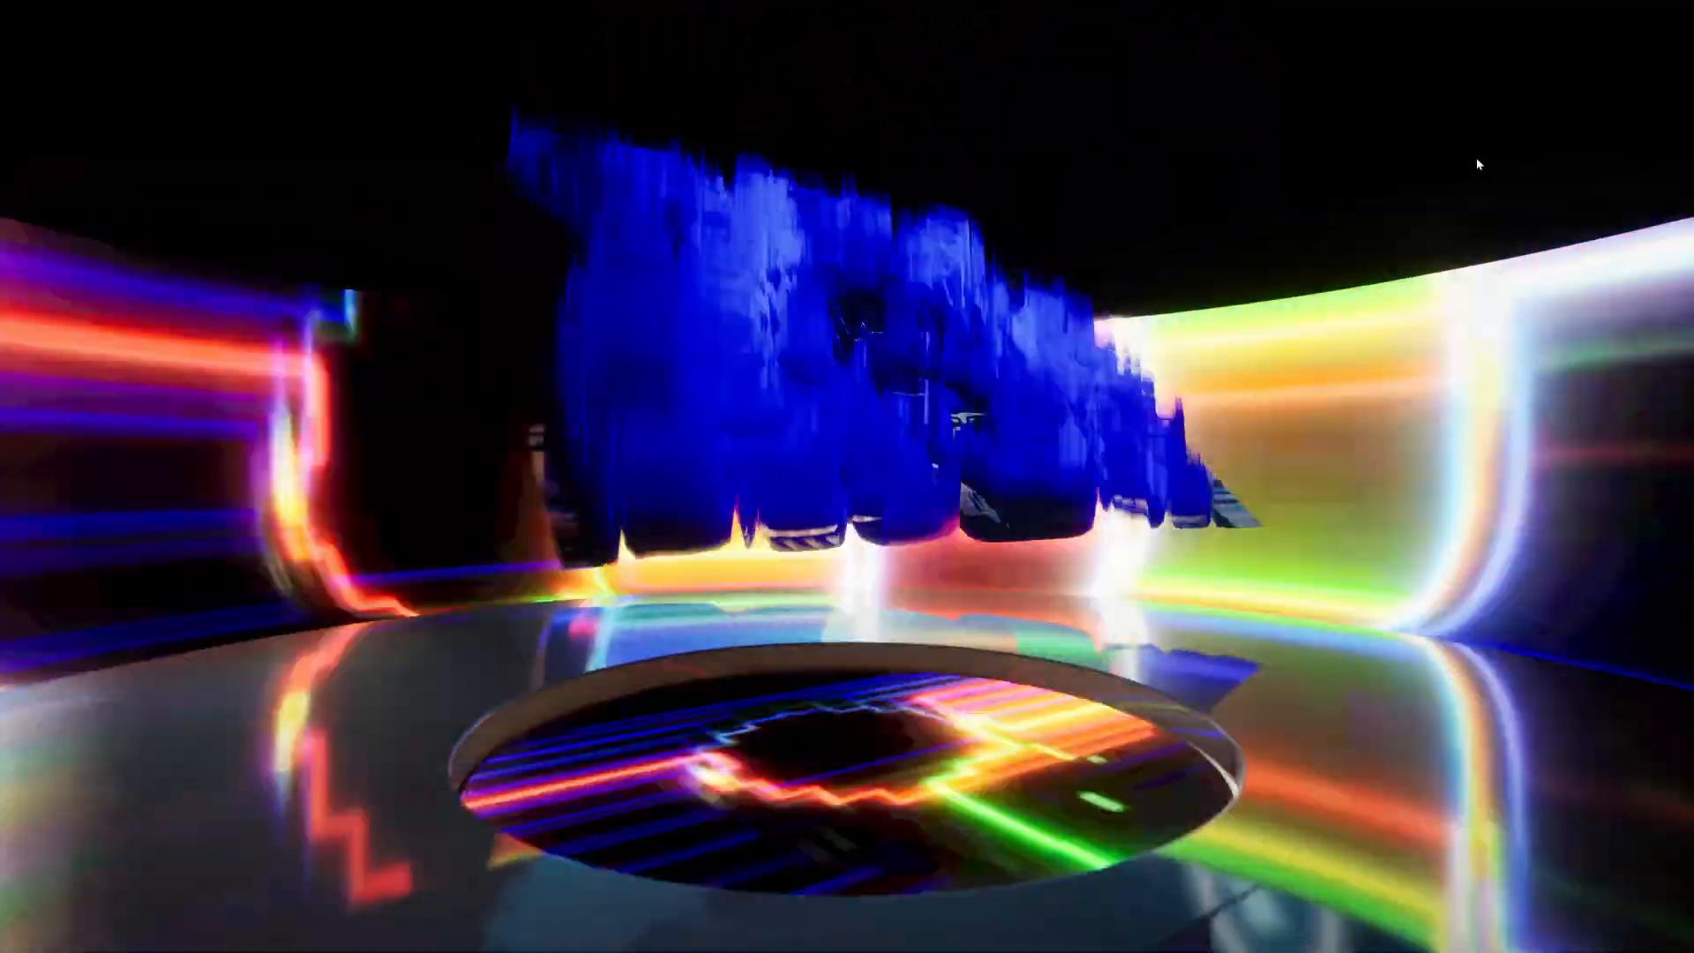
pyautogui.press('Escape')
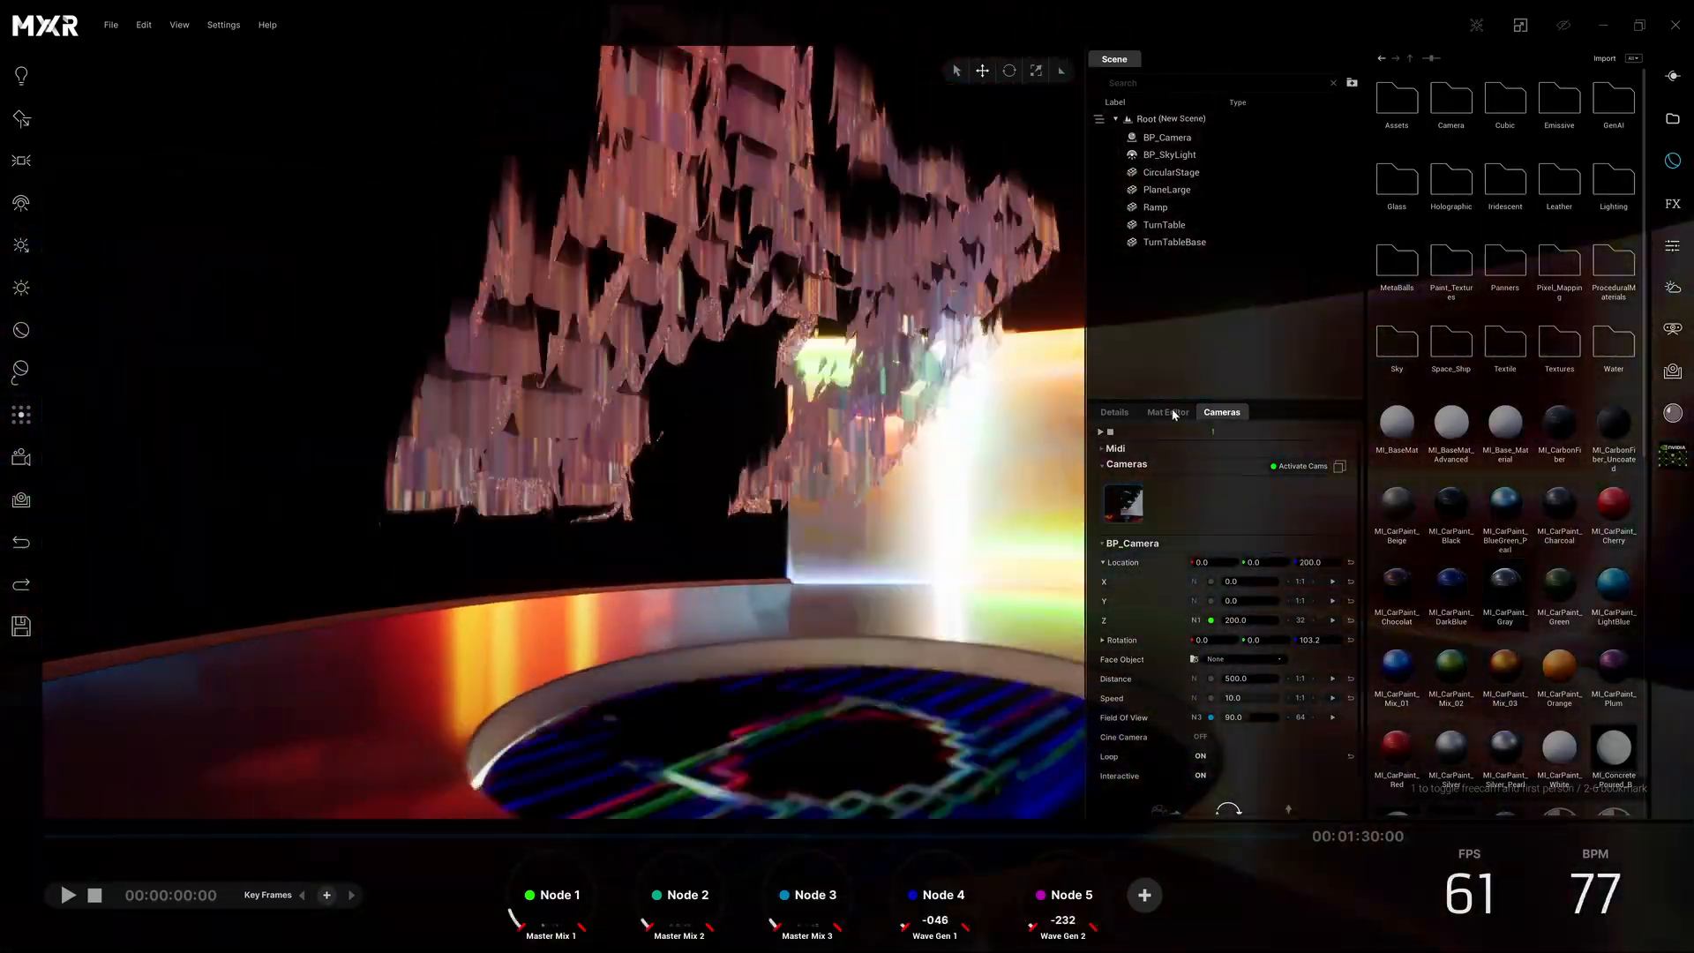
# - Set the MI_Glitch_Rainbow_Child material's Red Wave to 0.5 and Green Wave to 0.05, and view the stage full screen without the asset library
pyautogui.click(1168, 412)
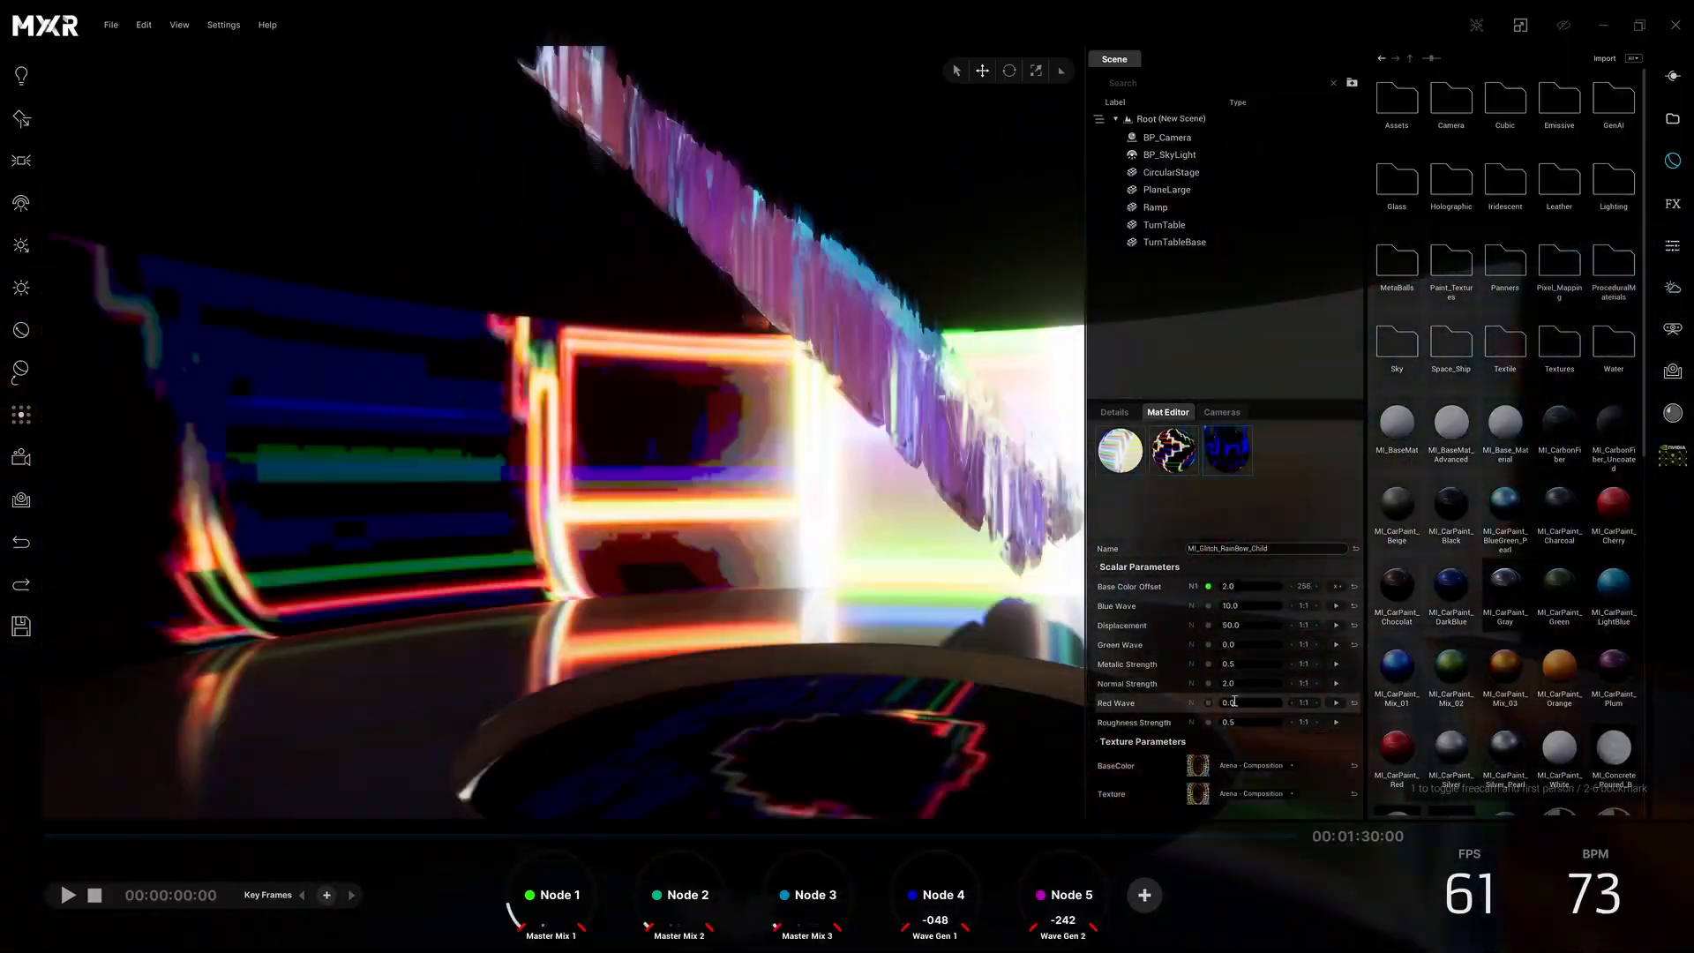
pyautogui.click(1234, 701)
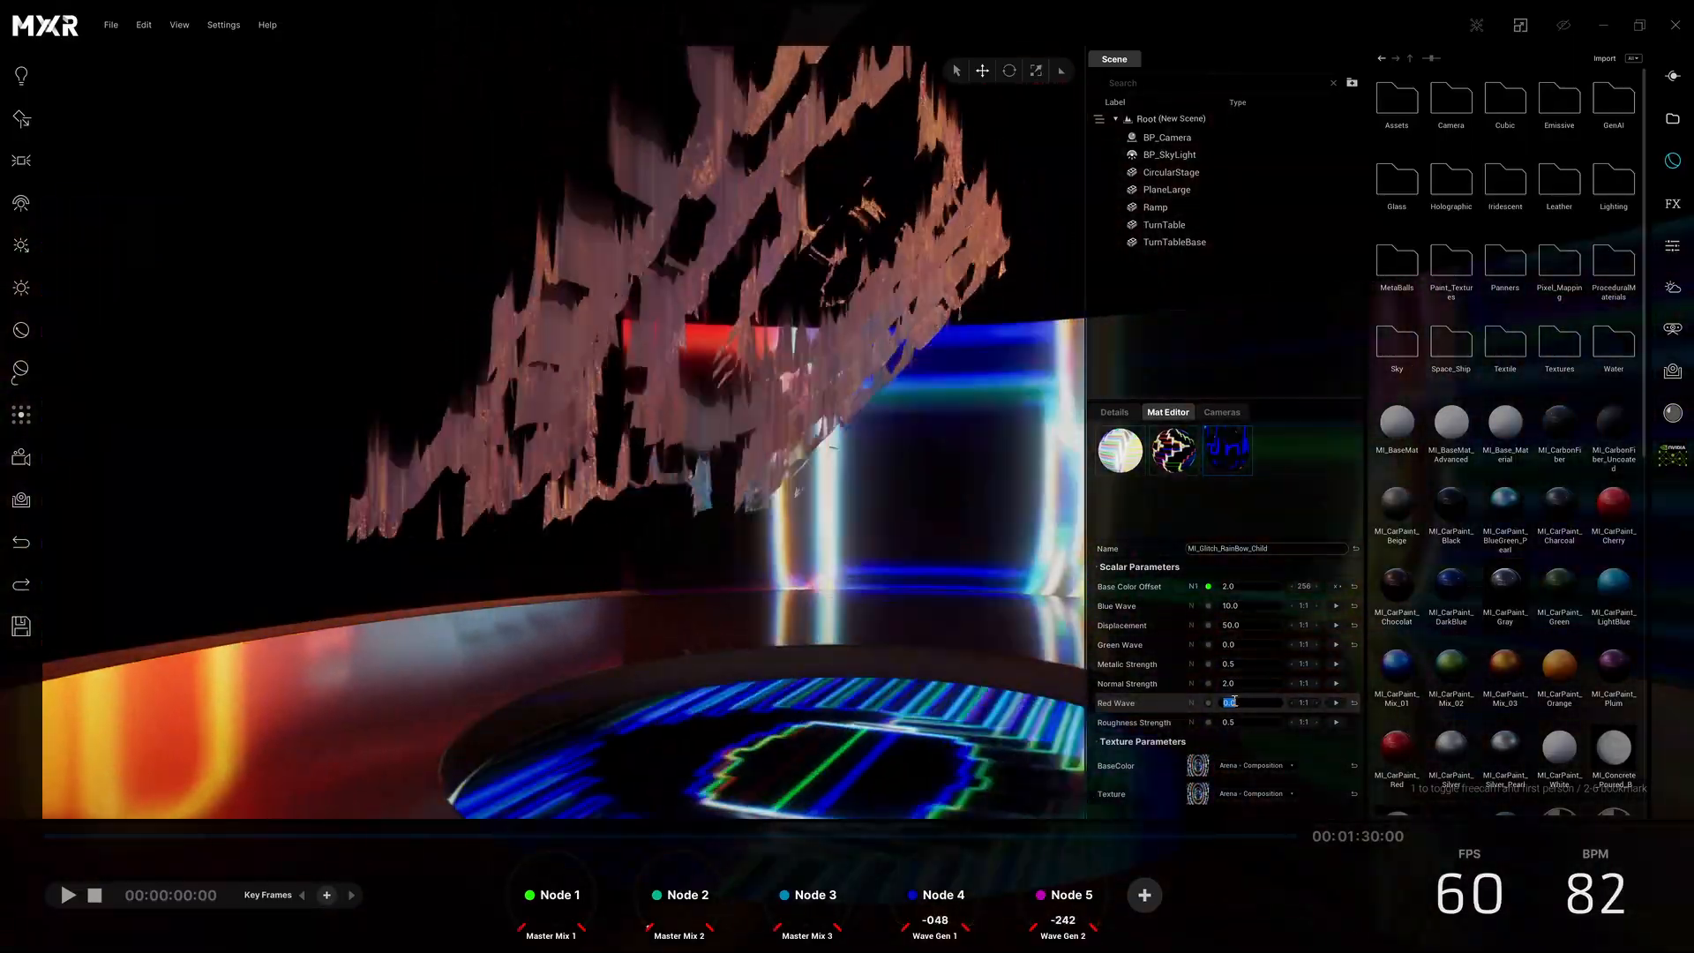
pyautogui.write('0.5')
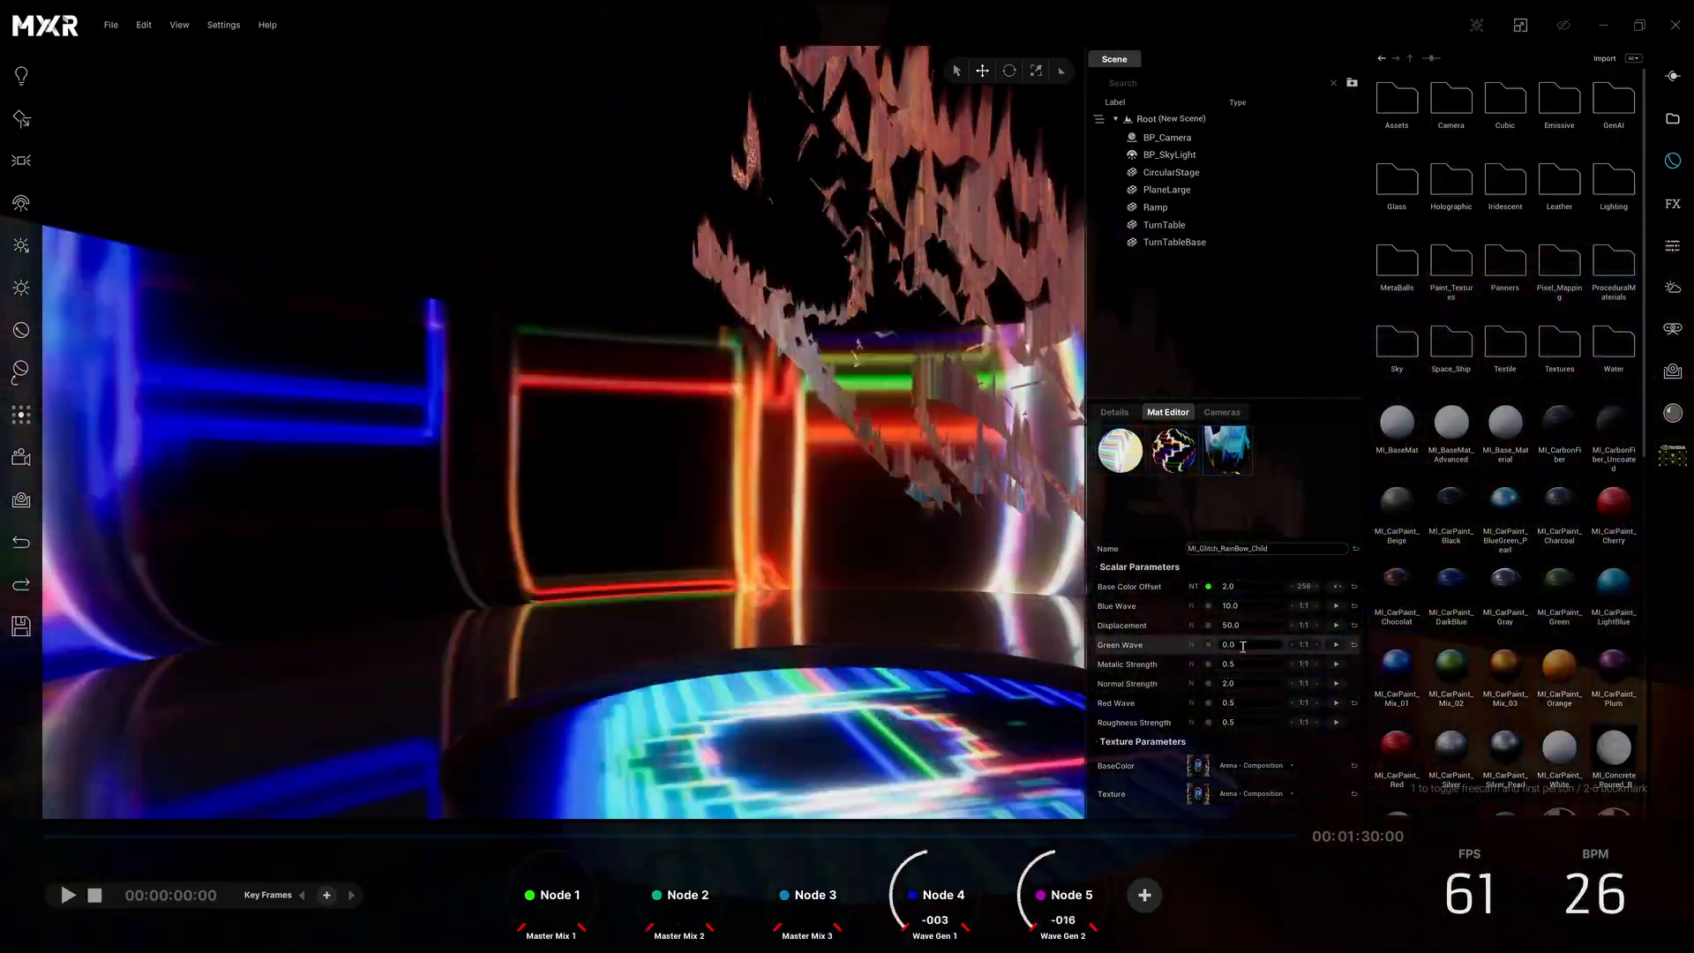
pyautogui.write('0.05')
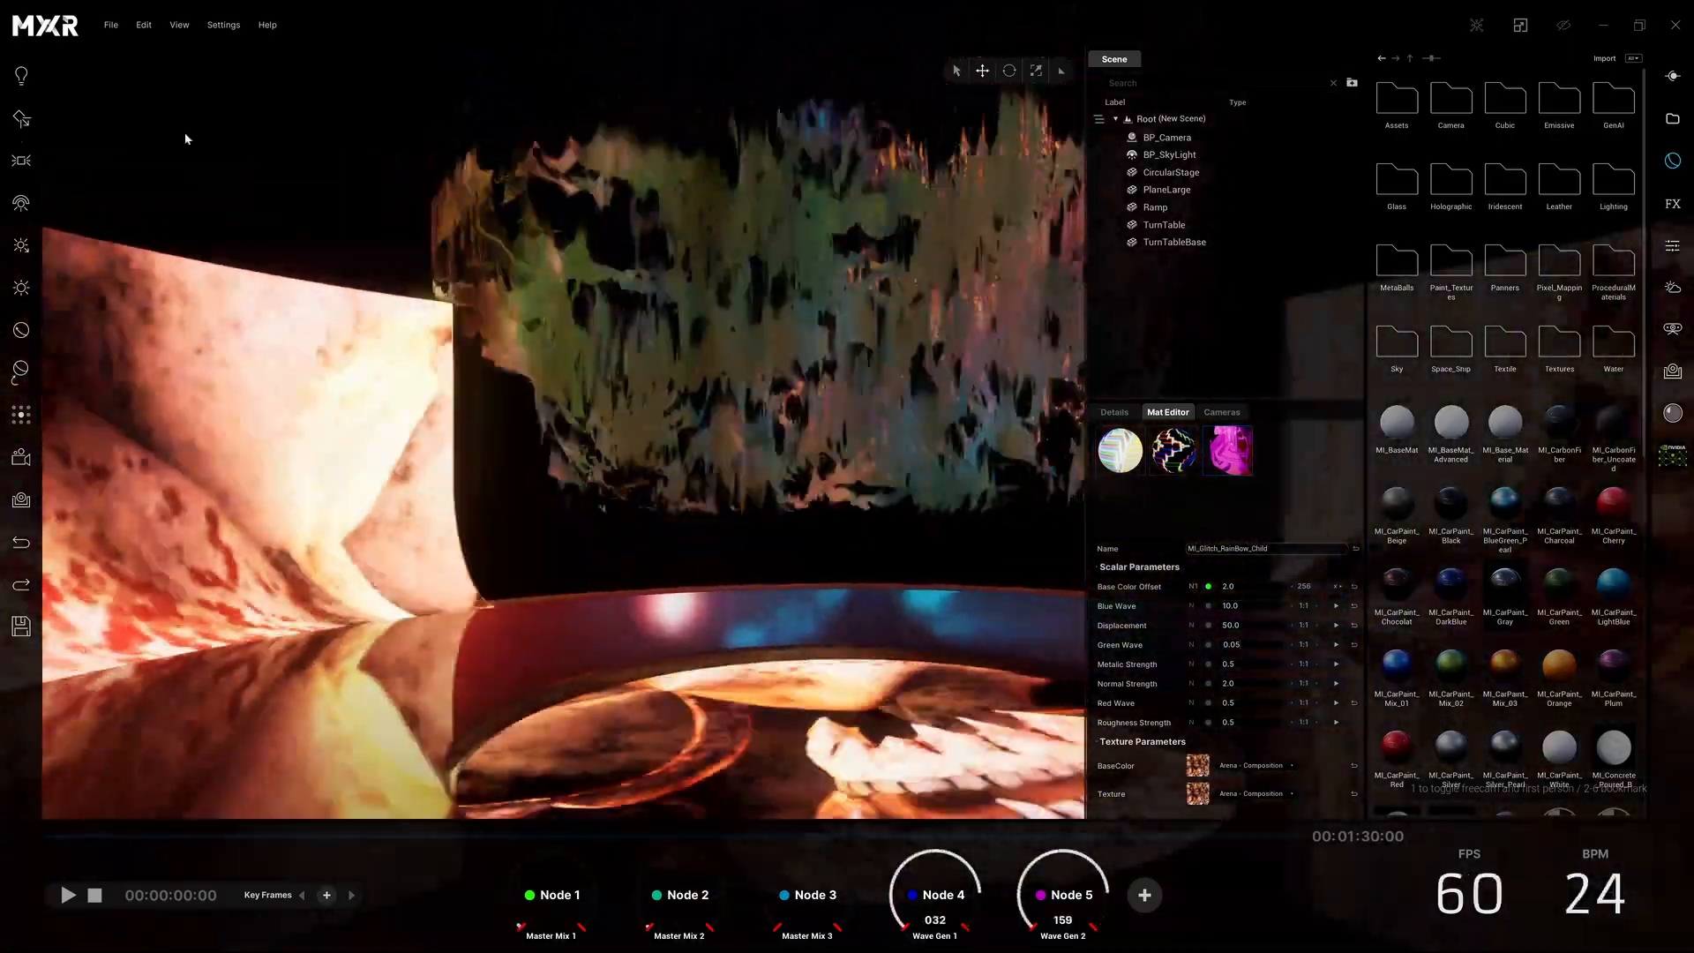
pyautogui.click(1674, 162)
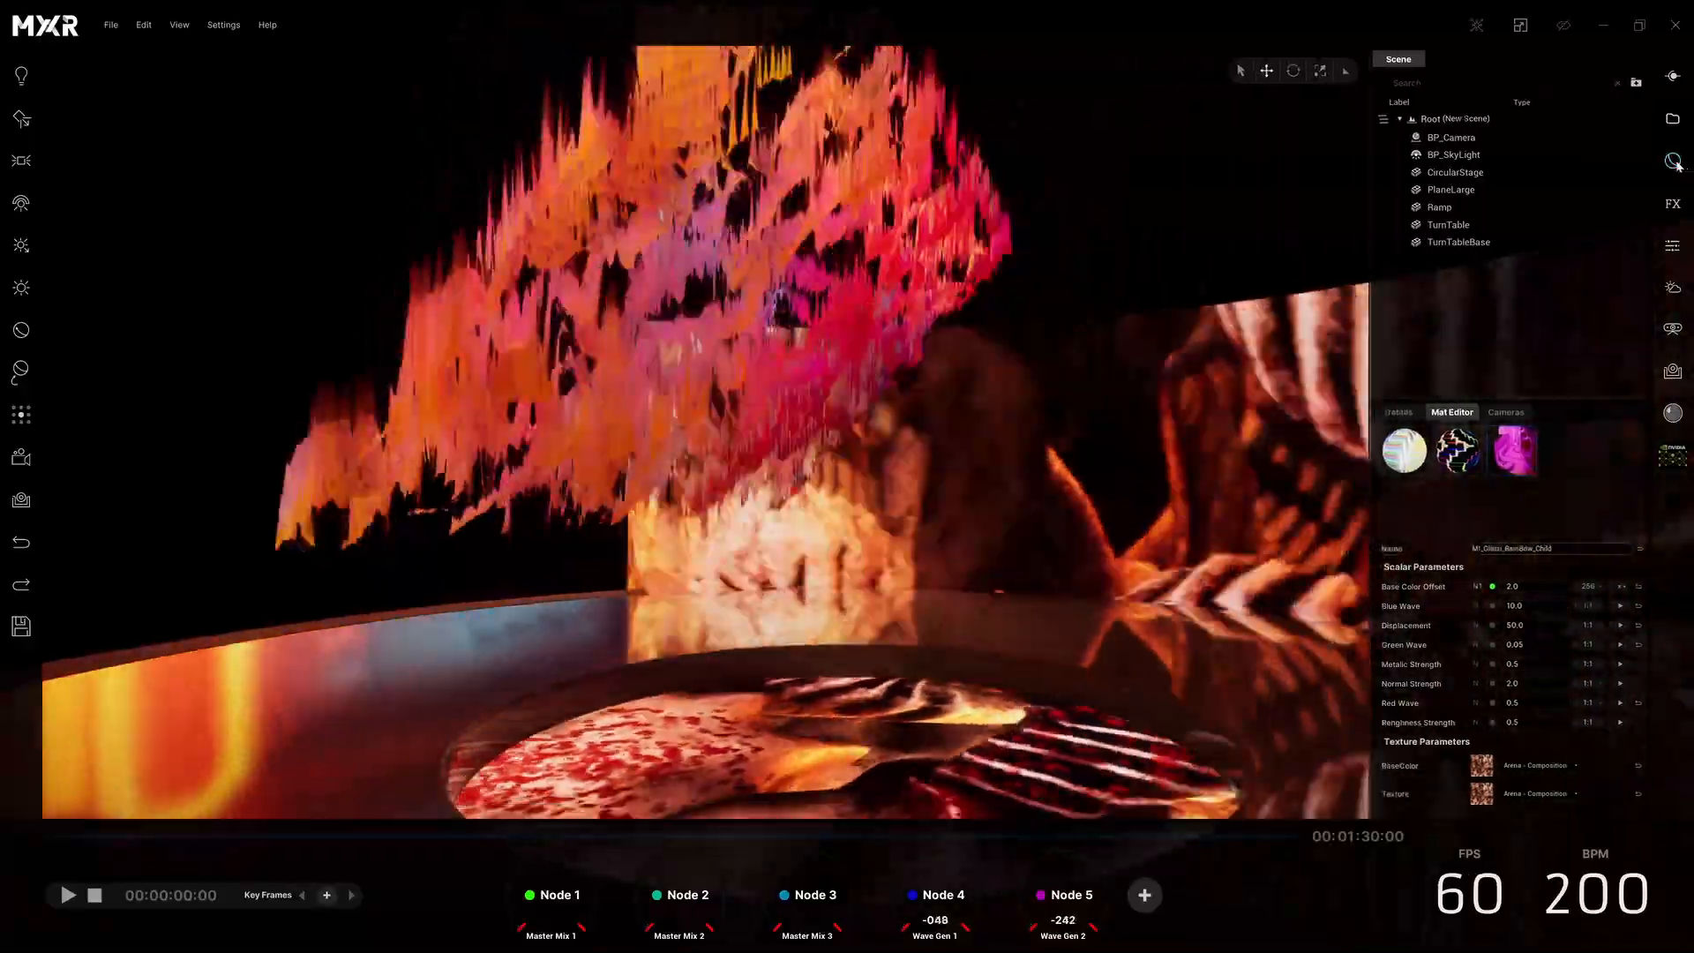
pyautogui.press('F11')
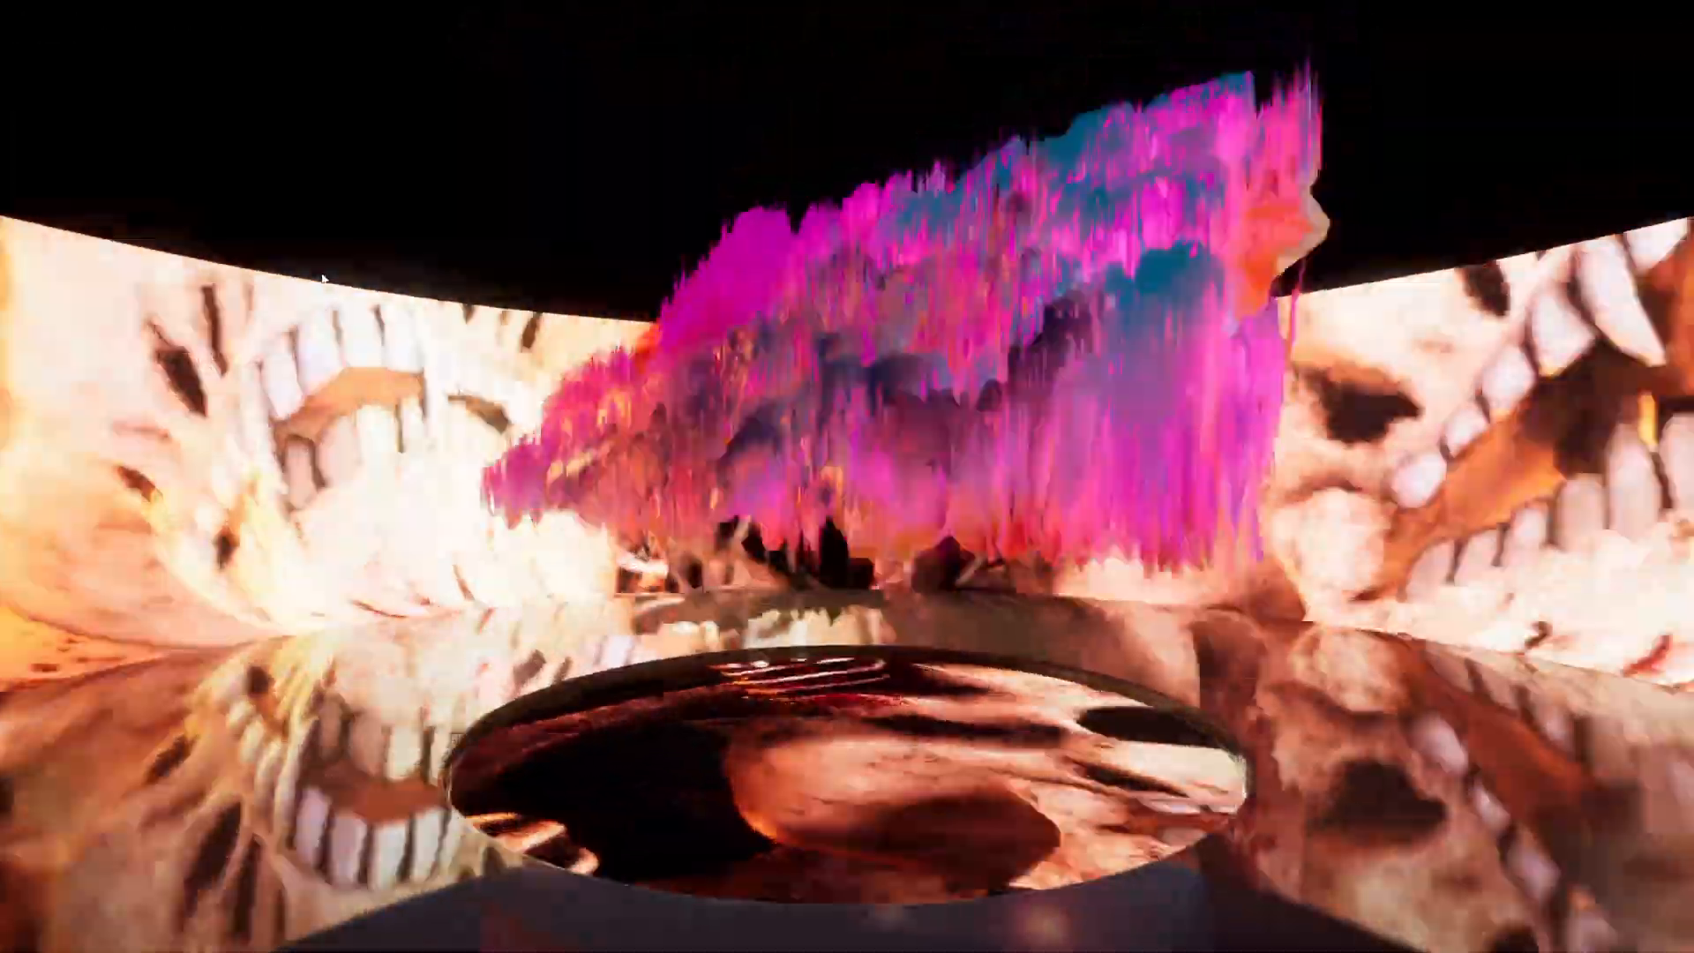